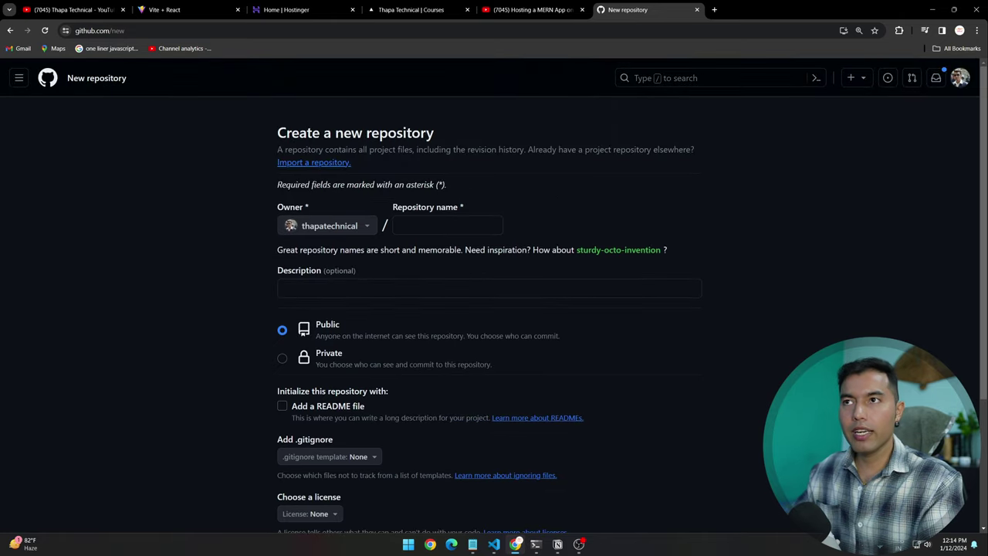
Step: Leave the new repository form, switch to Visual Studio Code and clear its terminal
click(447, 225)
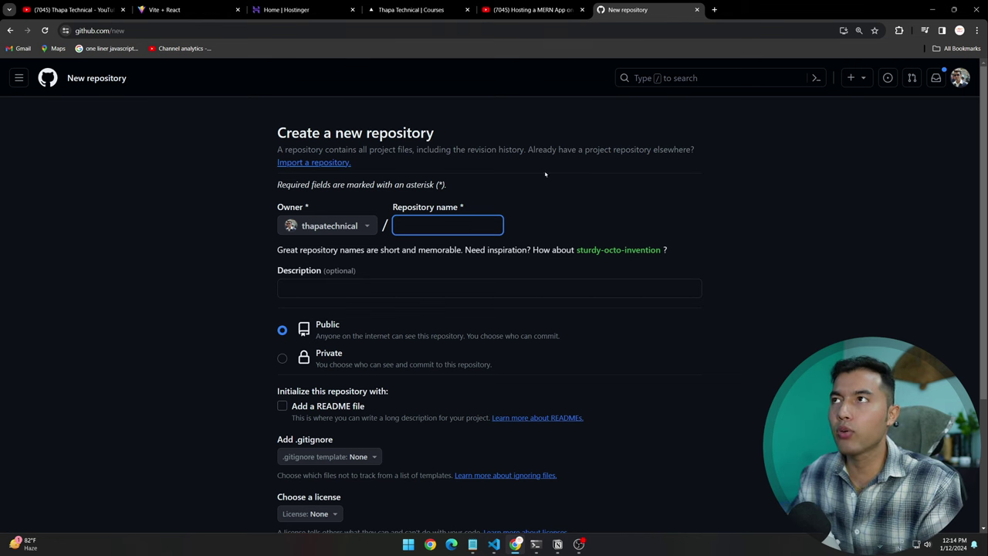
key(alt+Left)
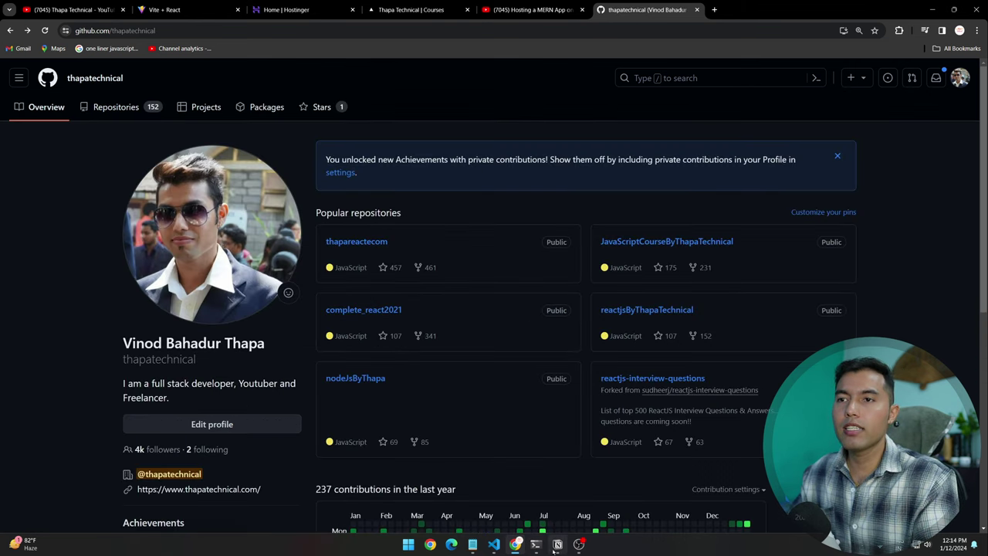
click(495, 544)
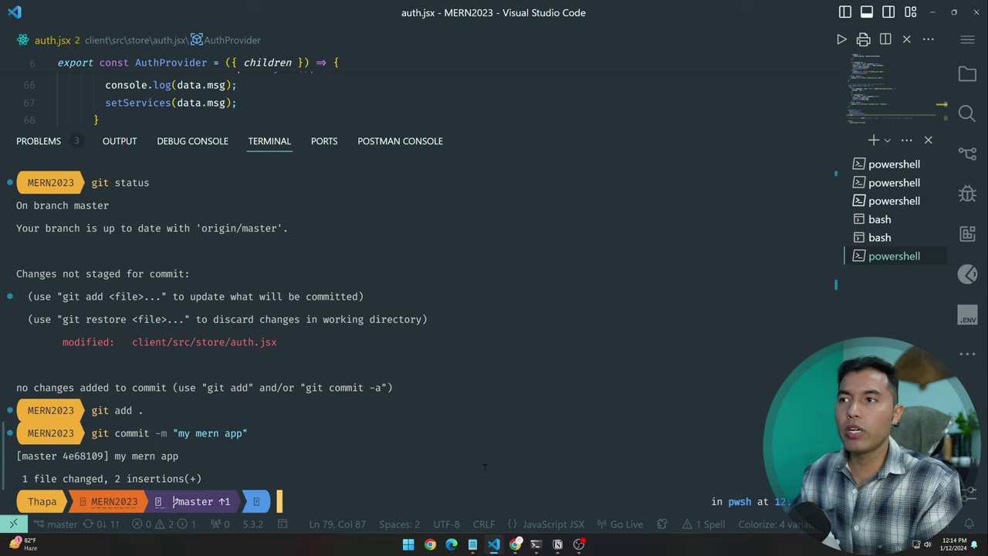
text(cv)
key(Return)
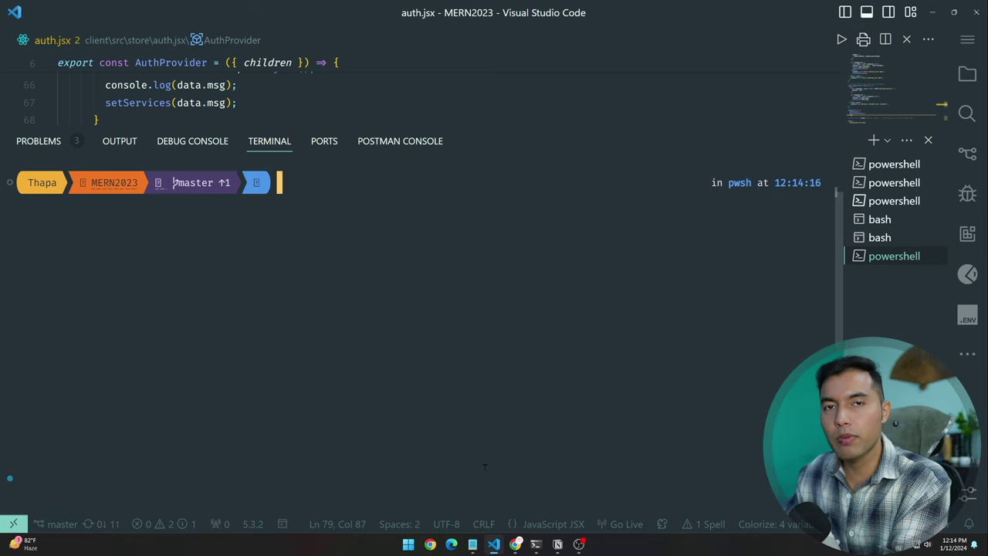
Step: Start the interactive GitHub repository creation by running gh repo create in the terminal
text(gh)
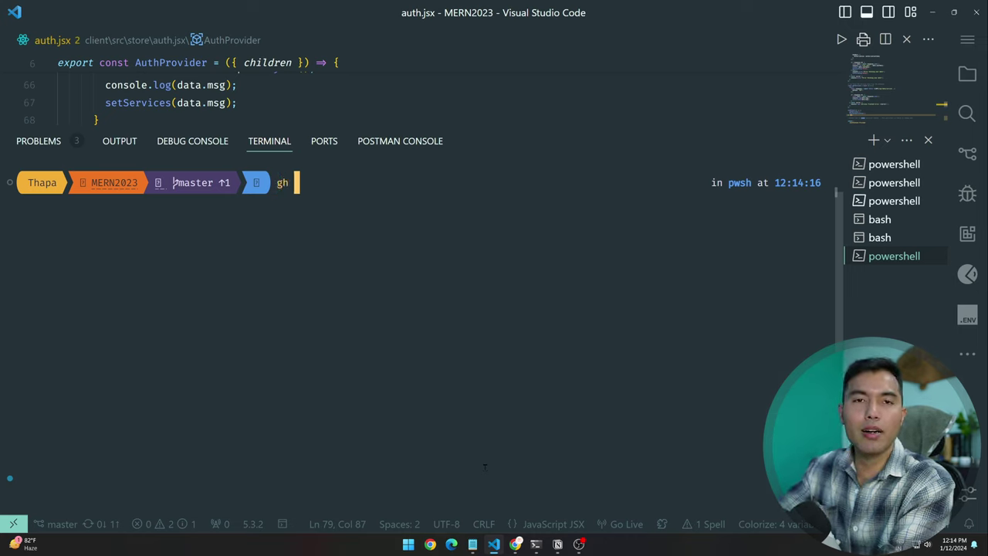
text( repo)
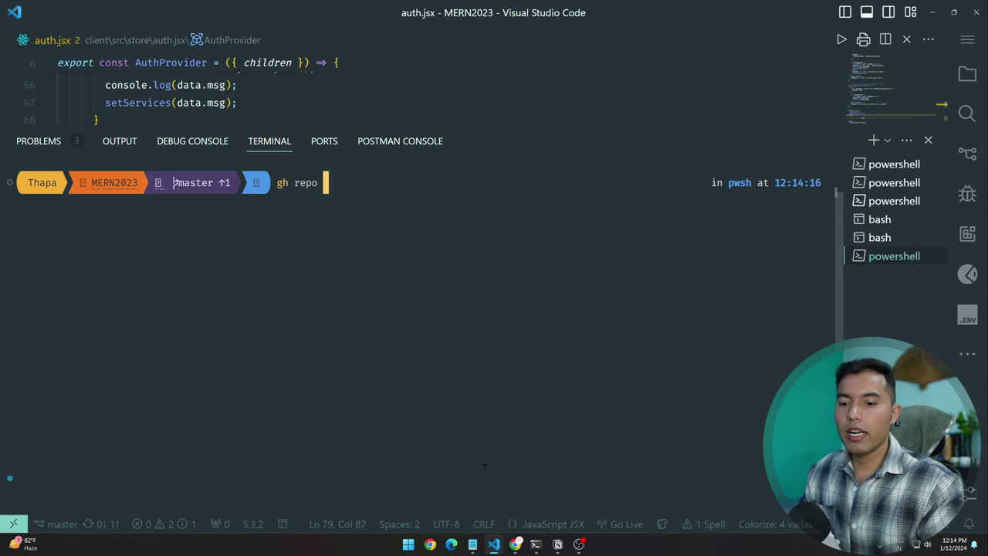
key(ctrl+equal)
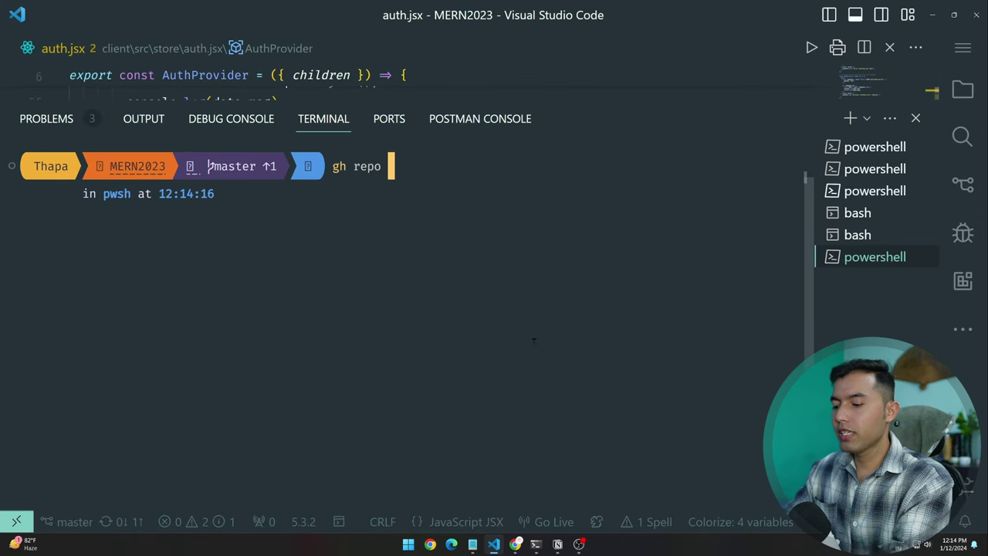
text(create)
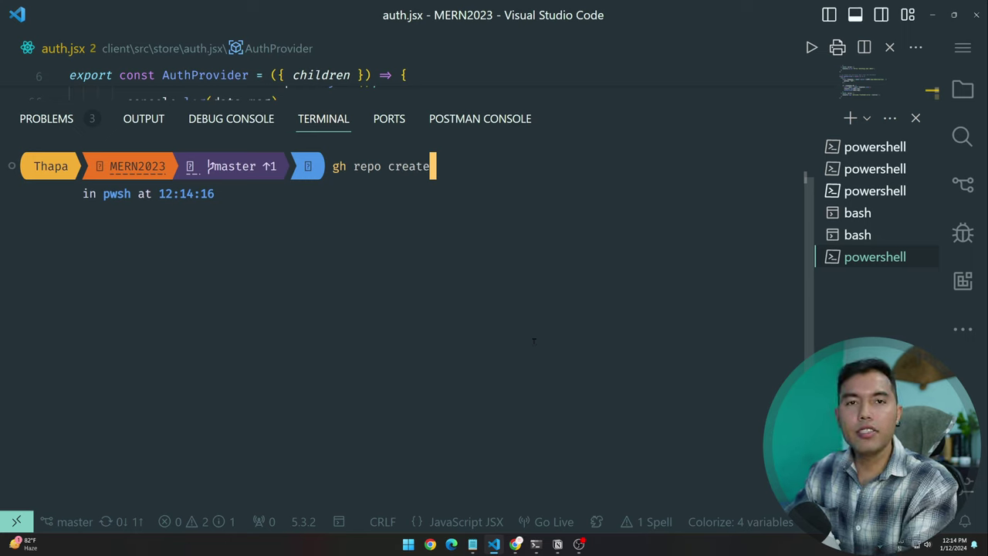
key(Return)
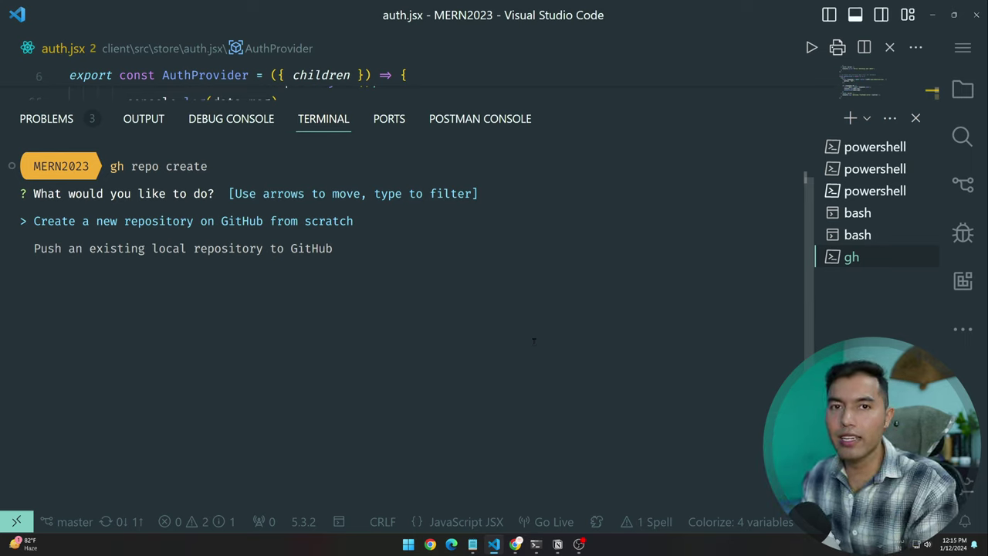
Step: Choose to push an existing local repository to GitHub and accept the current folder (.) as its path
key(Down)
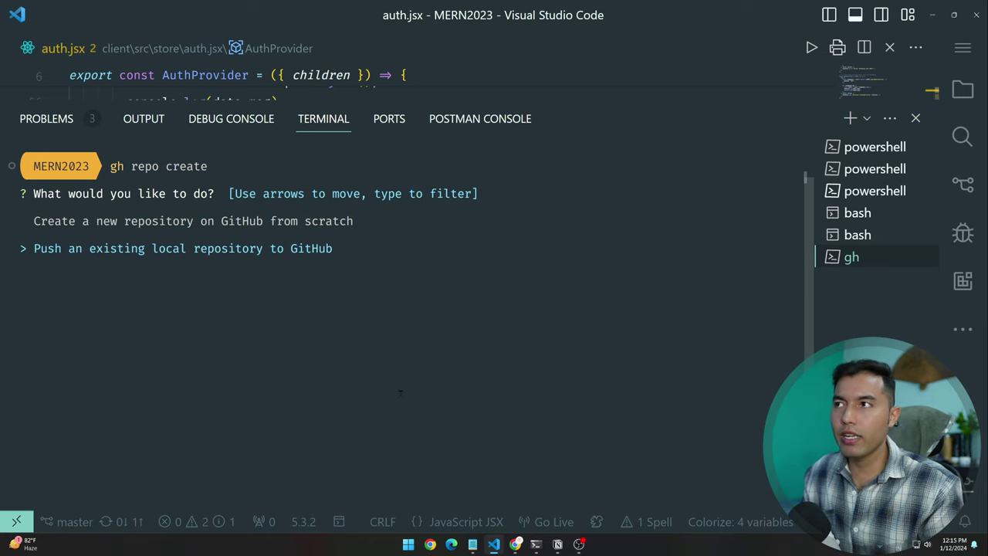
key(Return)
key(Return)
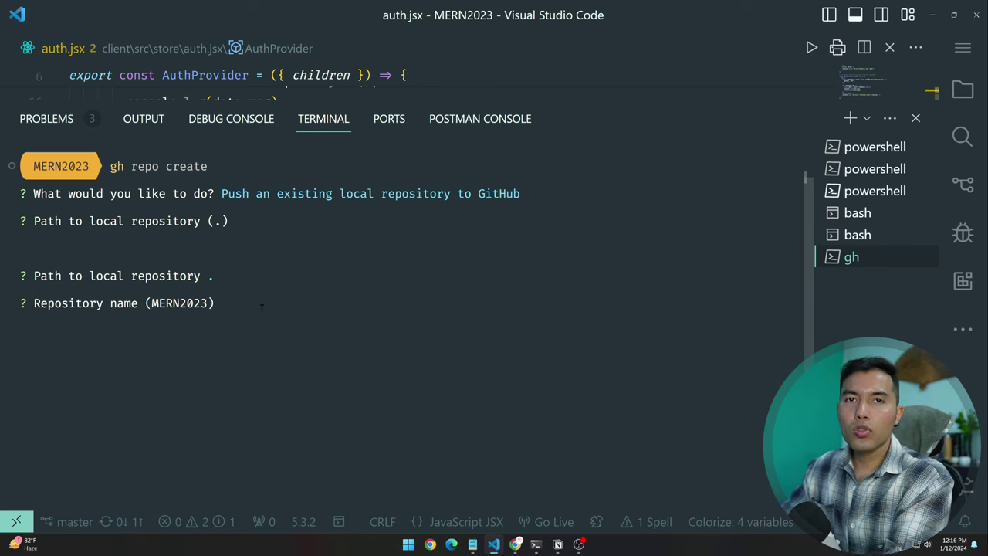
Step: Name the new GitHub repository mernstackthapa
text(mer)
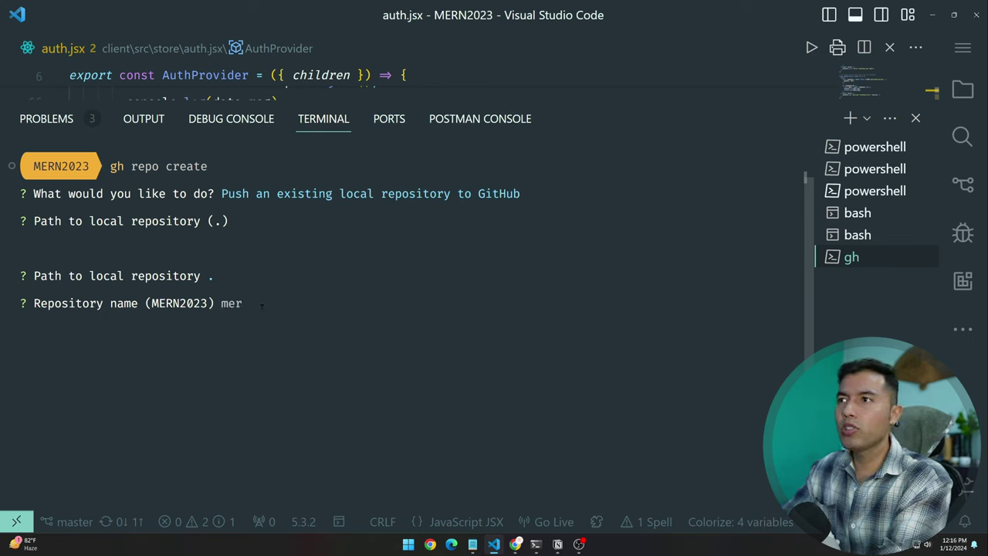
text(n)
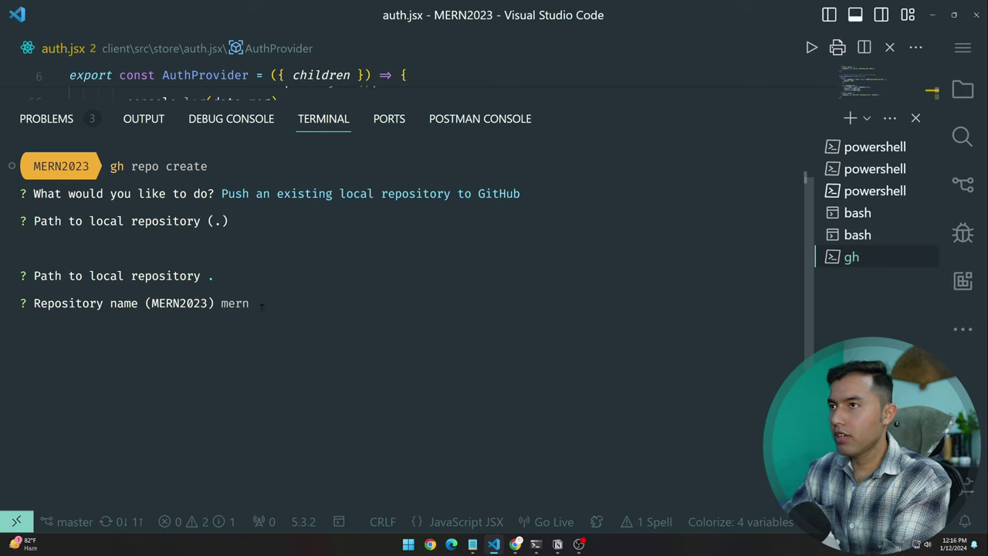
text(thapa)
key(BackSpace)
key(BackSpace)
key(BackSpace)
key(BackSpace)
key(BackSpace)
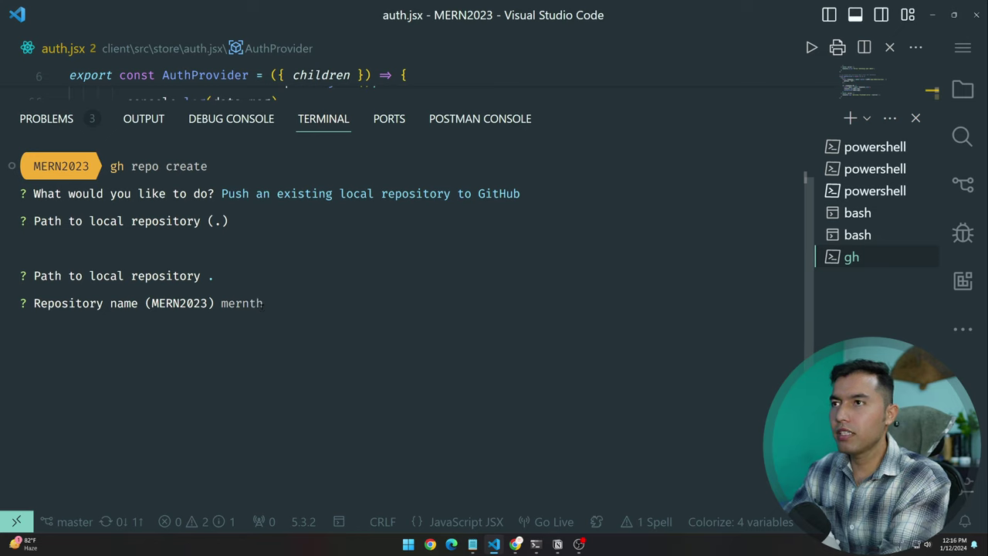
text(stackthapa)
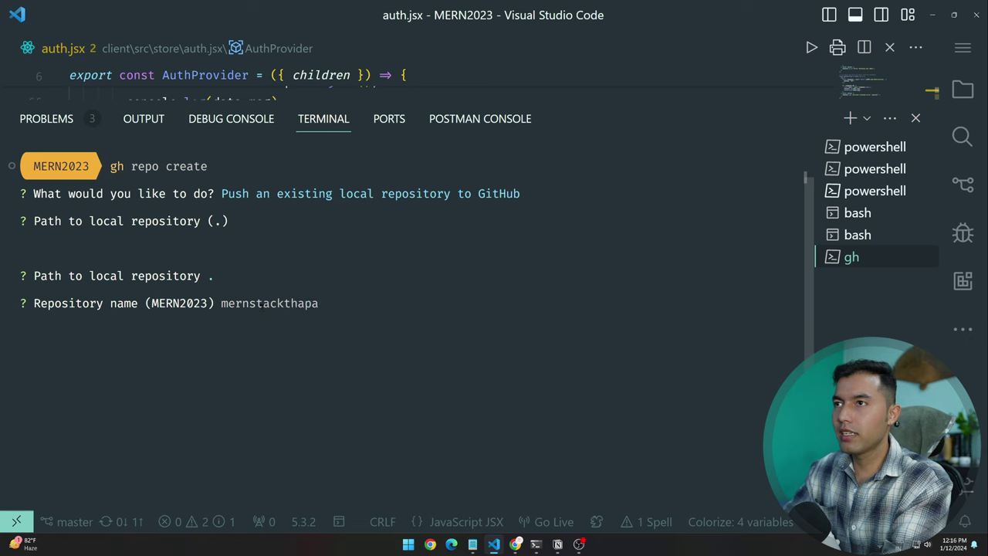
key(Return)
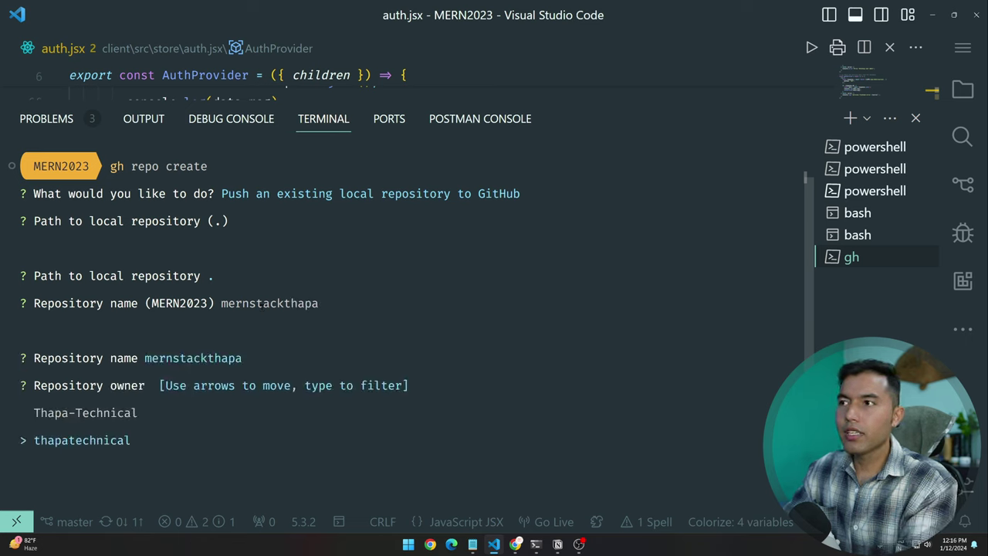
Step: Complete the repository prompts with owner thapatechnical, the default description MERN2023, Public visibility and yes to adding a remote
key(Up)
key(Down)
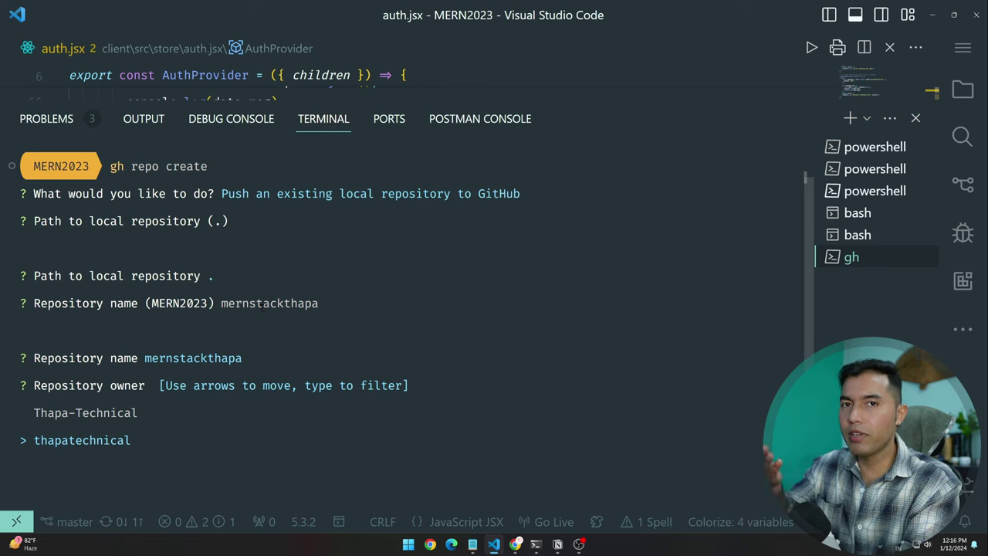
key(Return)
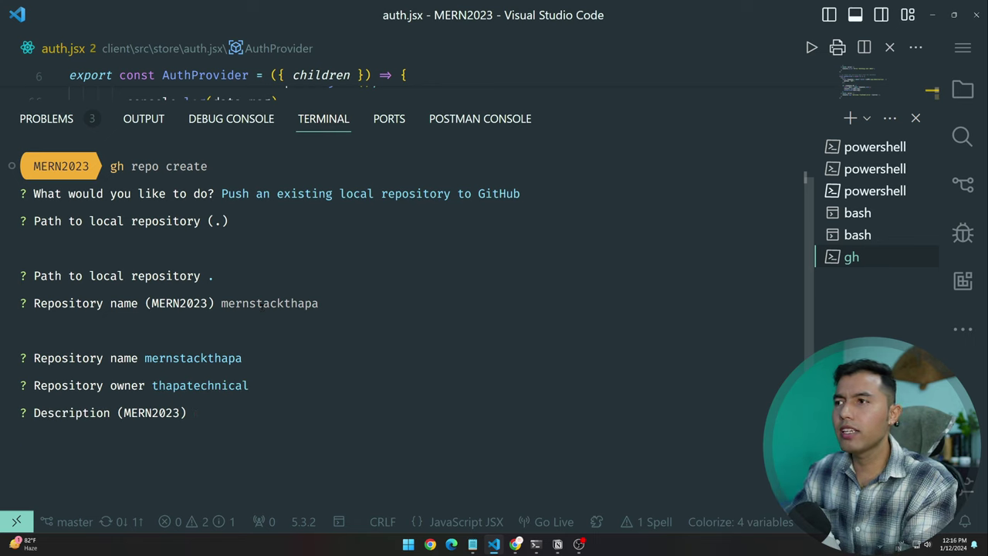
key(Return)
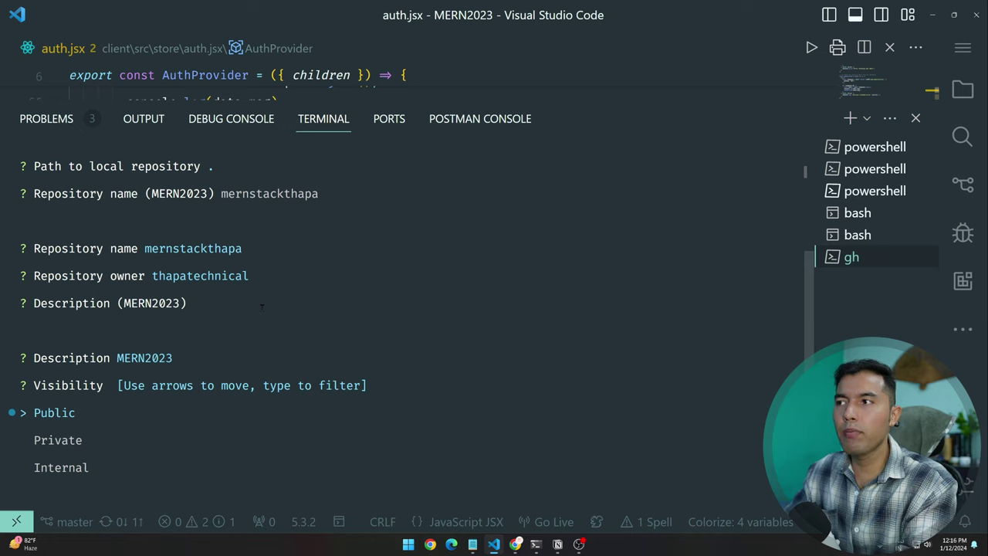
key(Return)
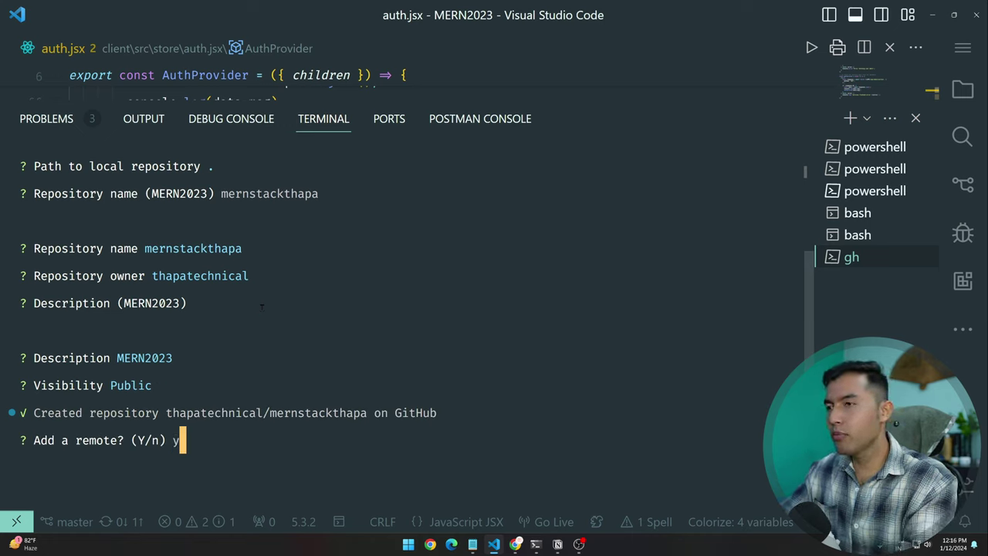
key(Return)
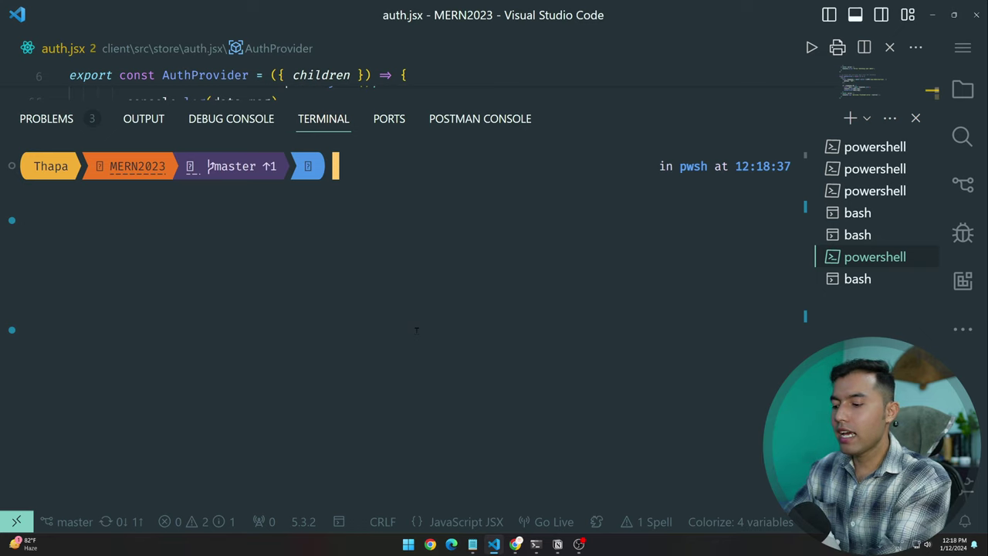
Step: List the project's configured remotes with git remote -v
text(git )
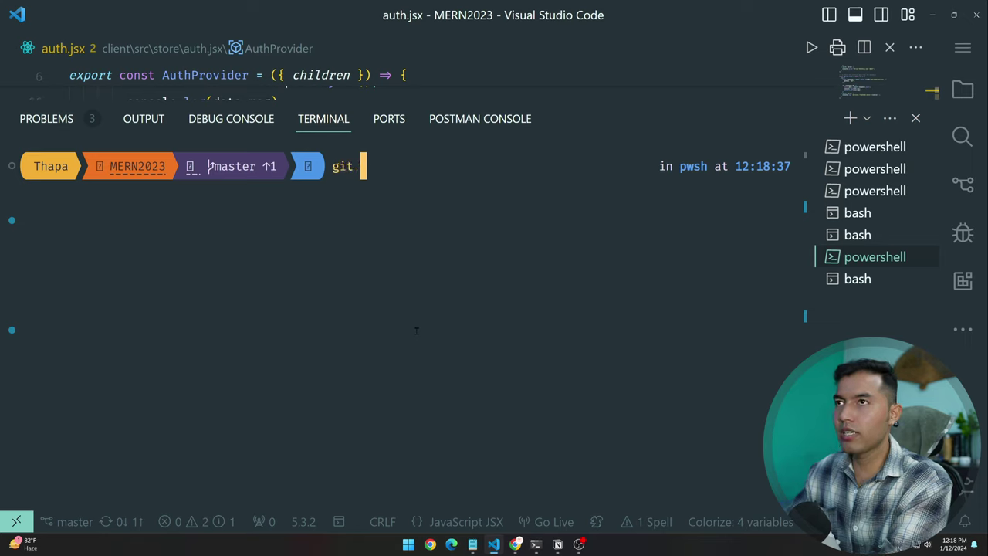
text(remote -v)
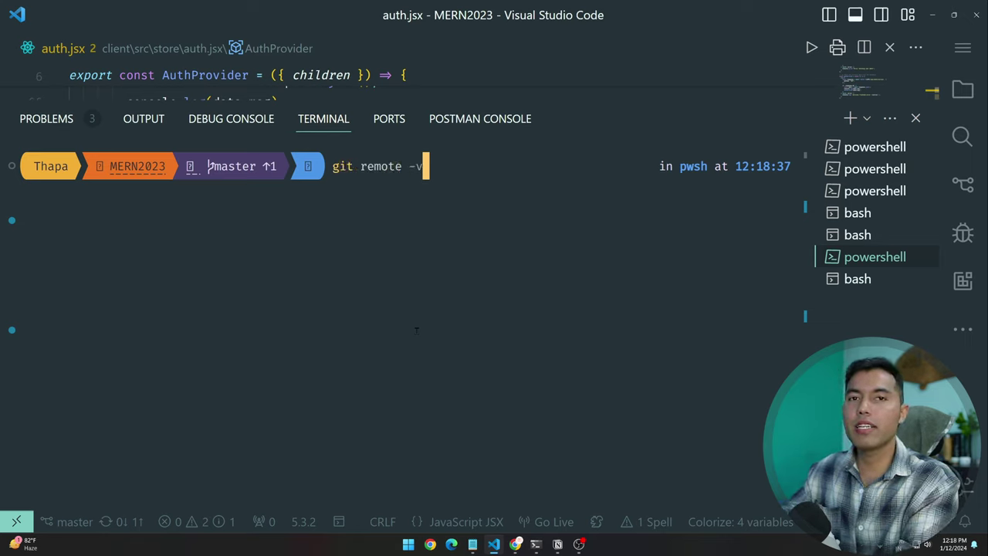
key(Return)
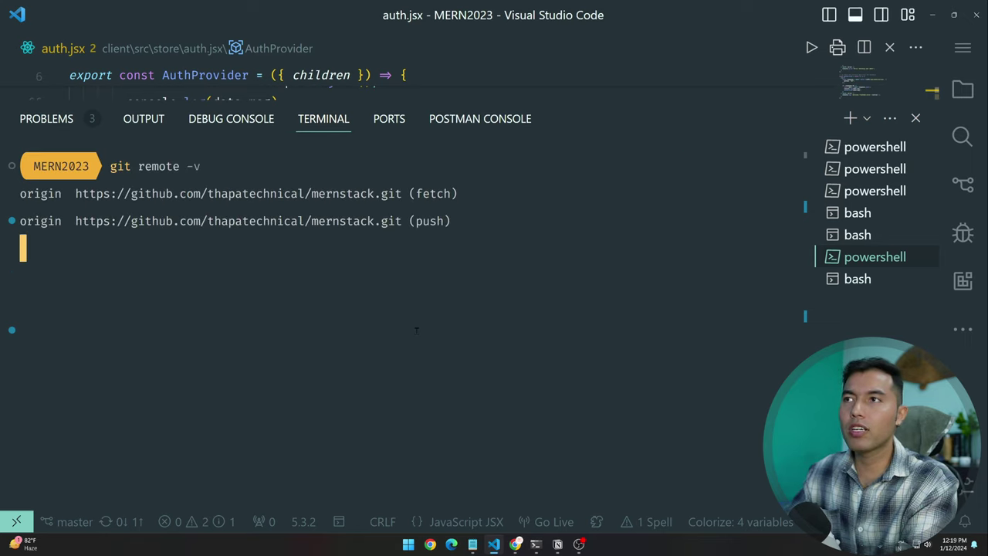
Step: Open the GitHub page of the mernstack origin remote and bring up the same repository in Chrome
ctrl+click(368, 202)
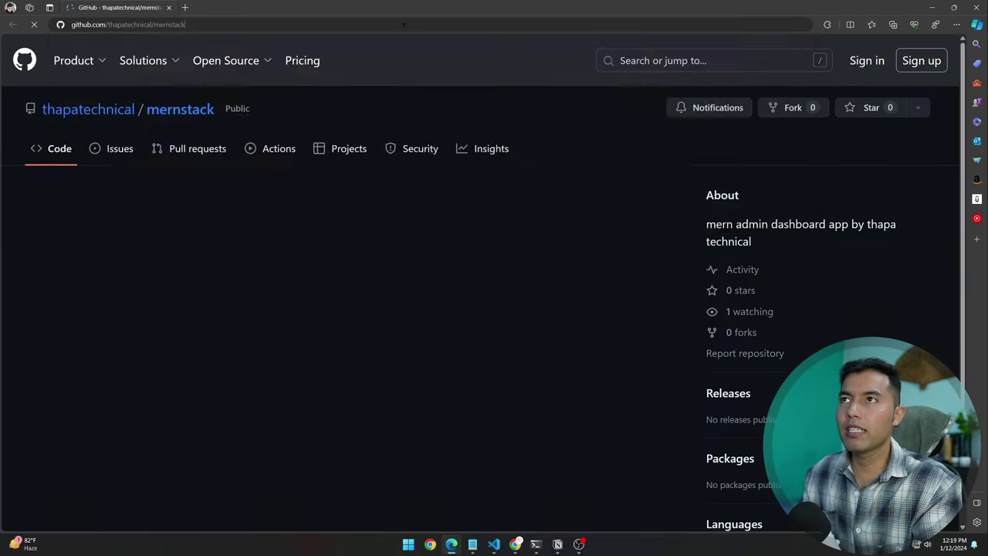
click(403, 24)
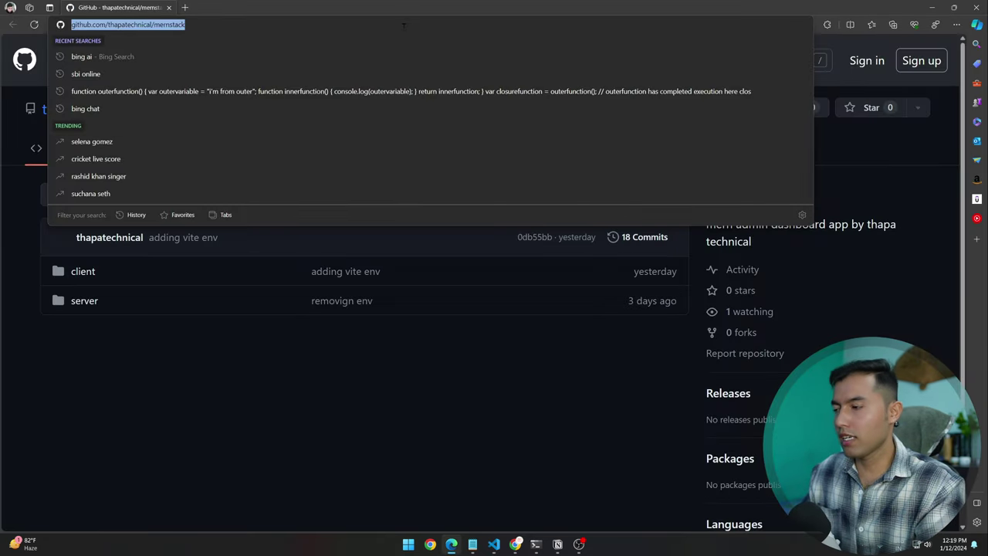
click(982, 7)
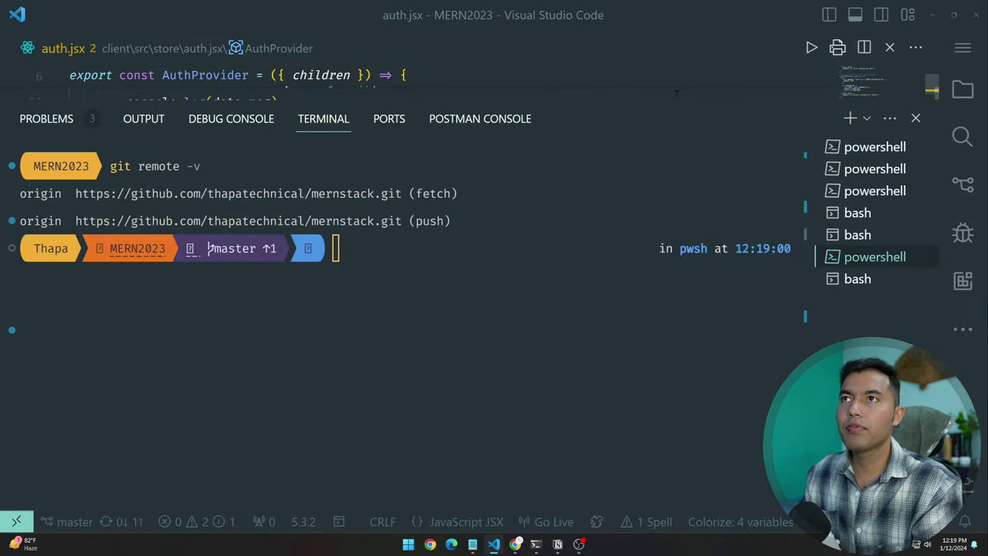
key(alt+Tab)
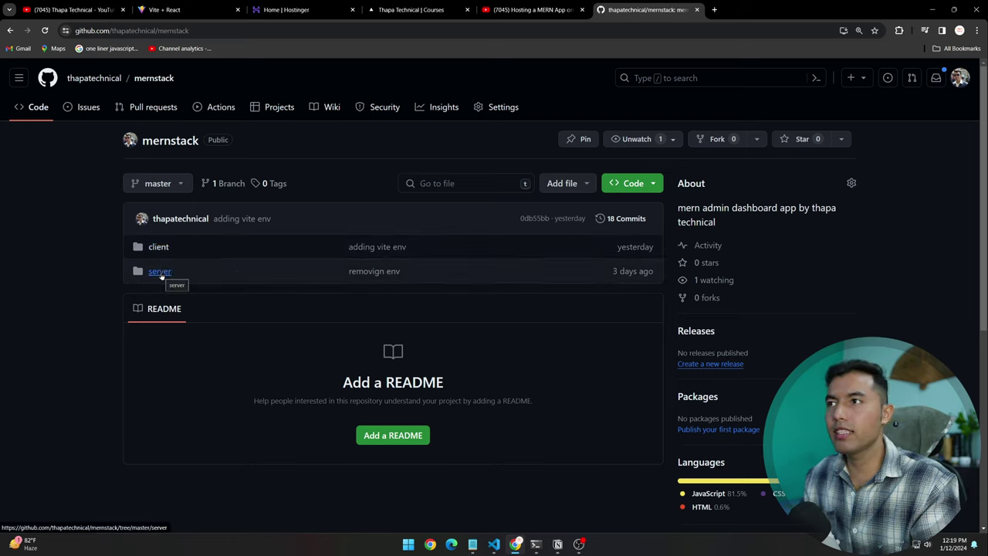
key(ctrl+minus)
key(ctrl+plus)
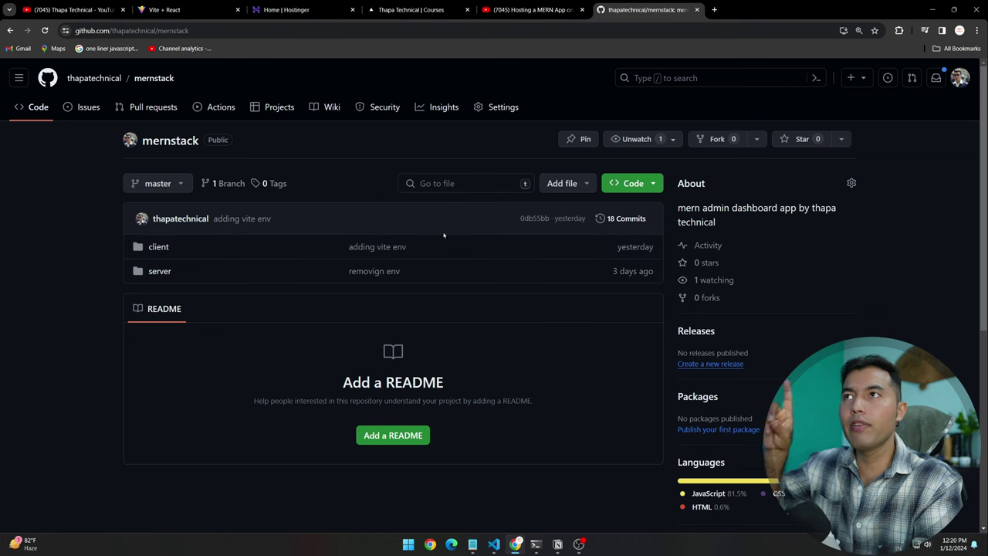
key(ctrl+3)
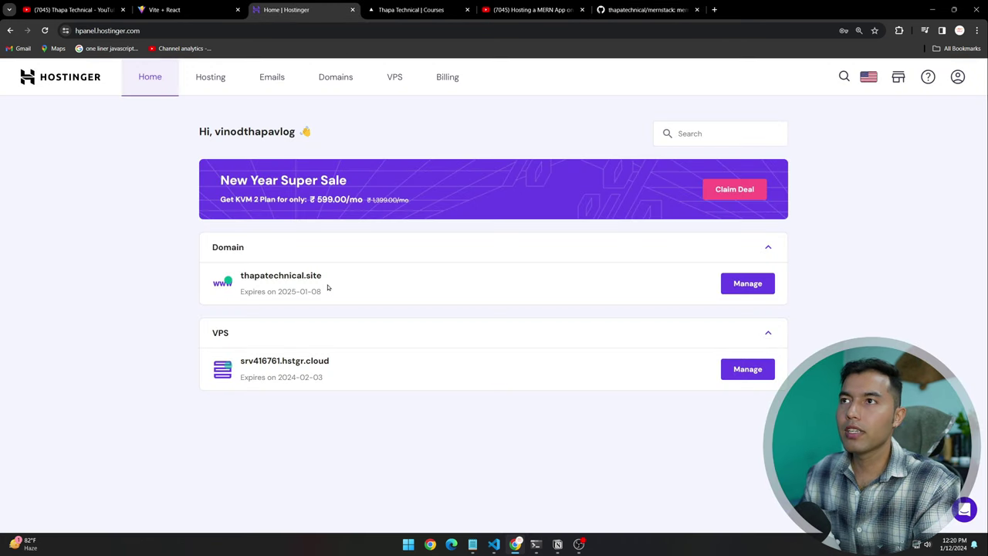
click(522, 9)
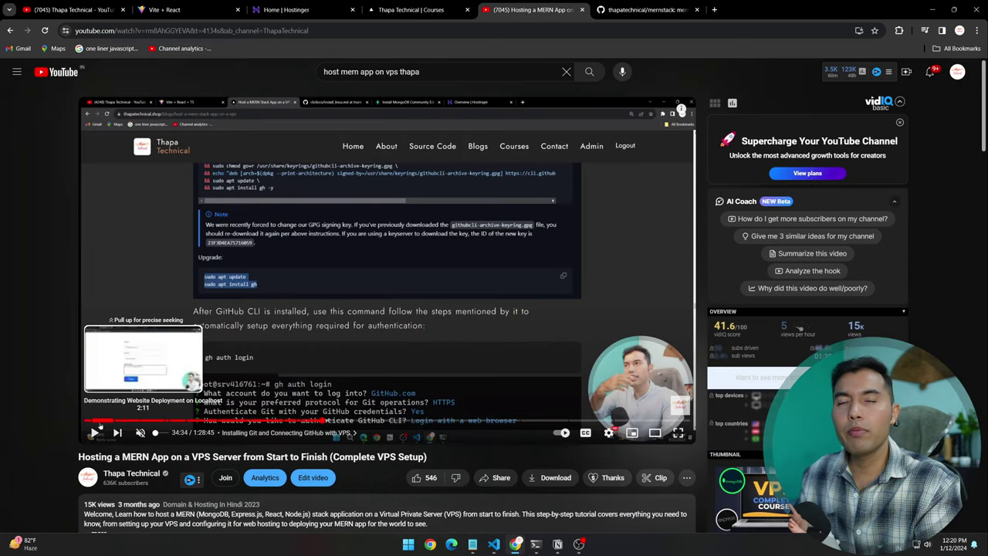
click(415, 6)
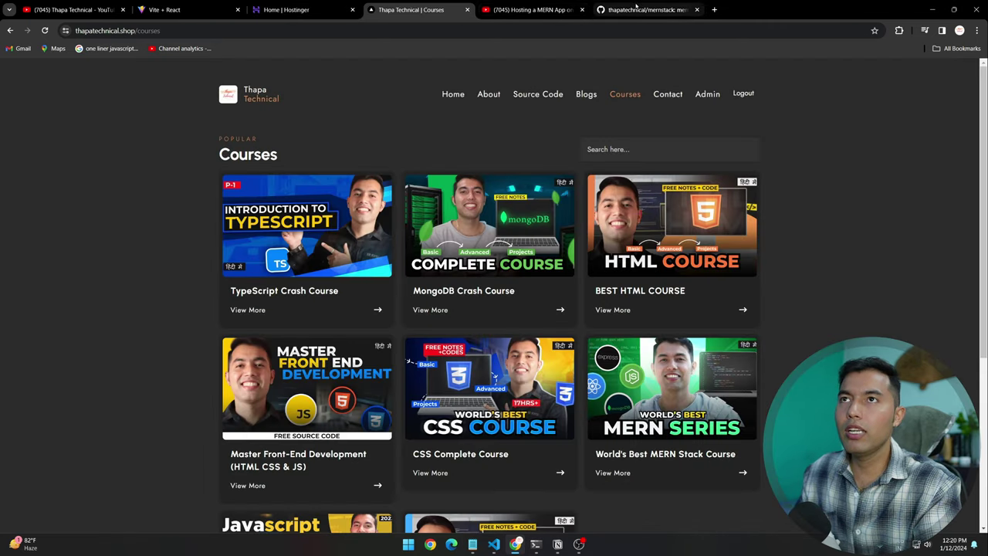
click(647, 9)
click(303, 9)
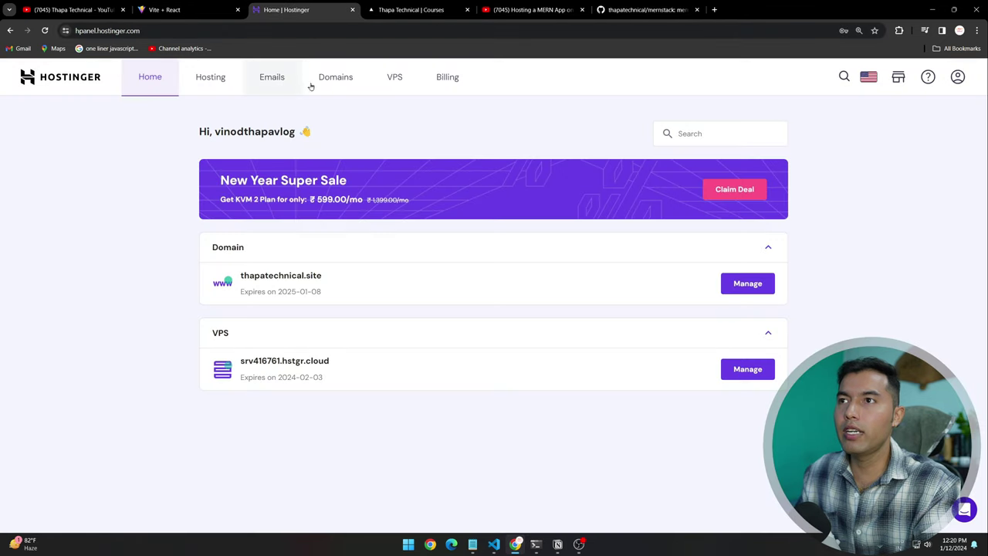
Step: Open the blog post "Host a MERN Stack App on a VPS" on the Thapa Technical website
click(411, 9)
click(586, 95)
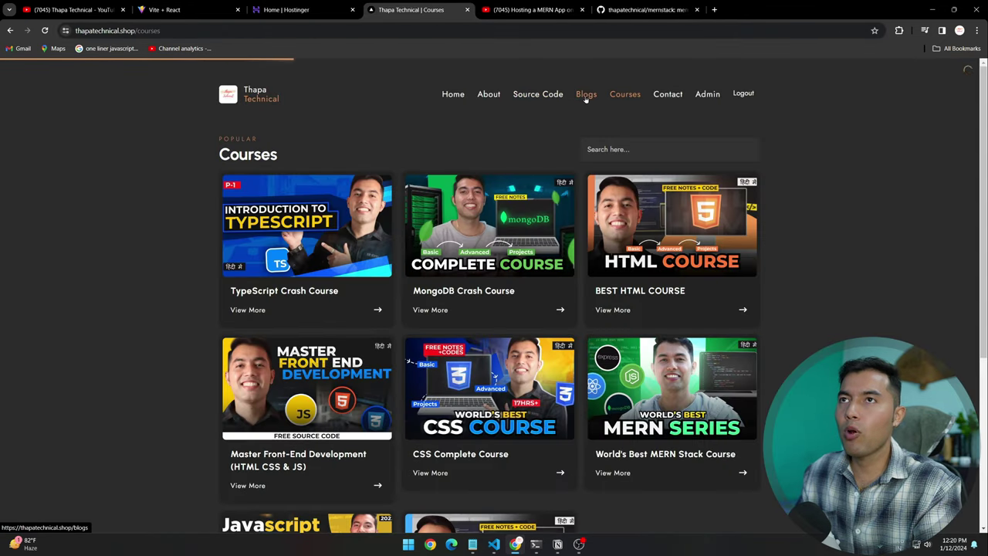
click(339, 291)
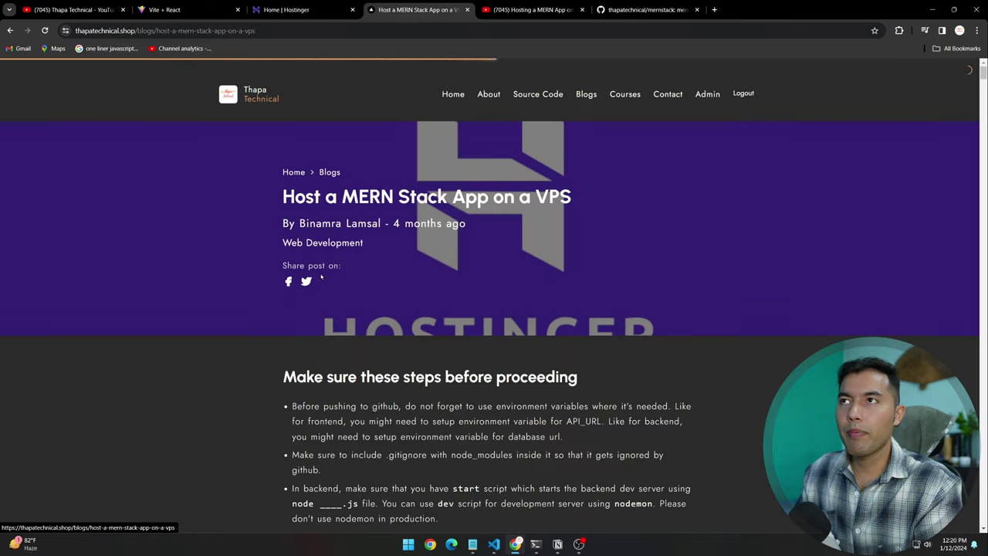
Step: Follow the guide's Hostinger link, view the VPS hosting plans, and close that page
scroll(463, 301, down, 5)
click(526, 321)
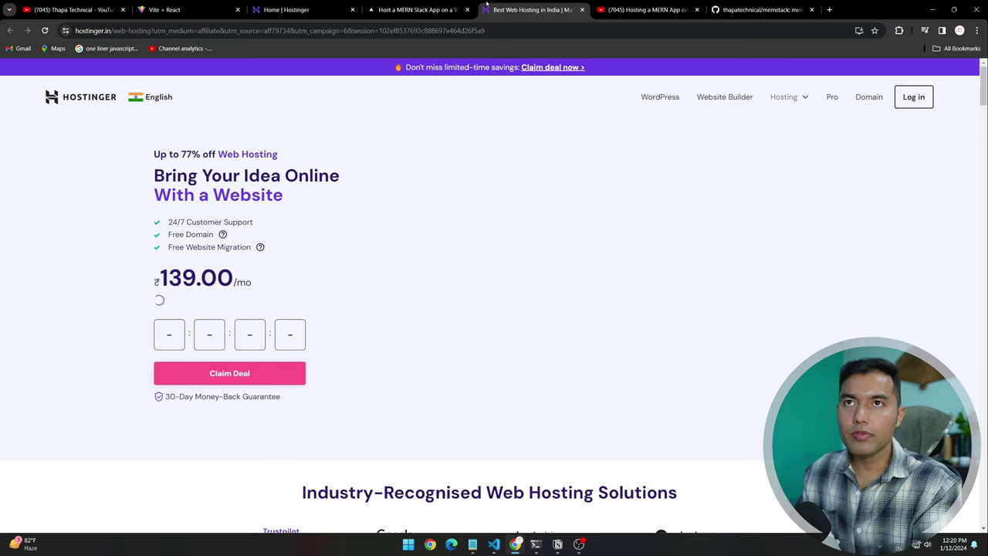
mouse_move(788, 97)
click(752, 199)
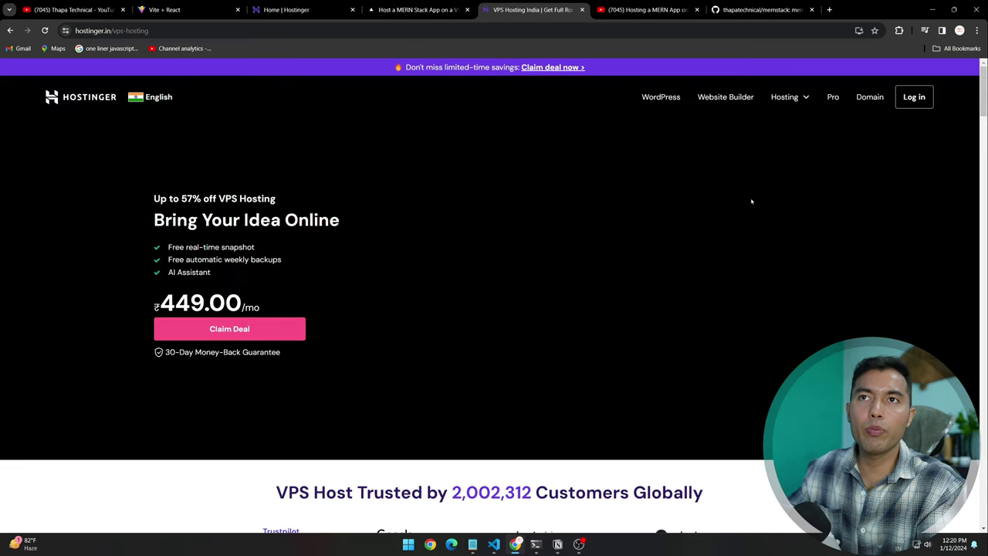
scroll(505, 342, down, 8)
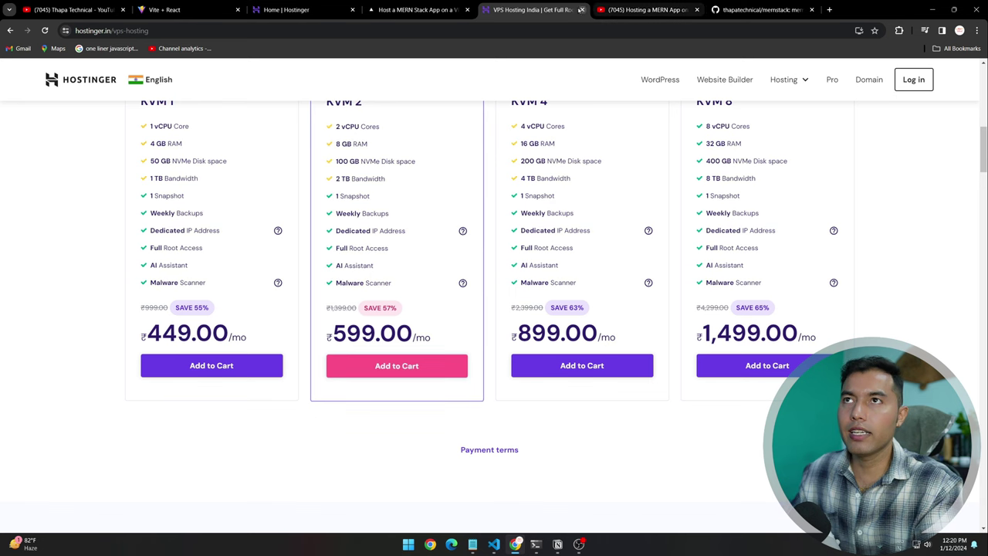
click(580, 10)
Step: Skim the hosting guide from the operating system setup to the section on cloning the repository, checking the companion YouTube video briefly
scroll(418, 274, down, 5)
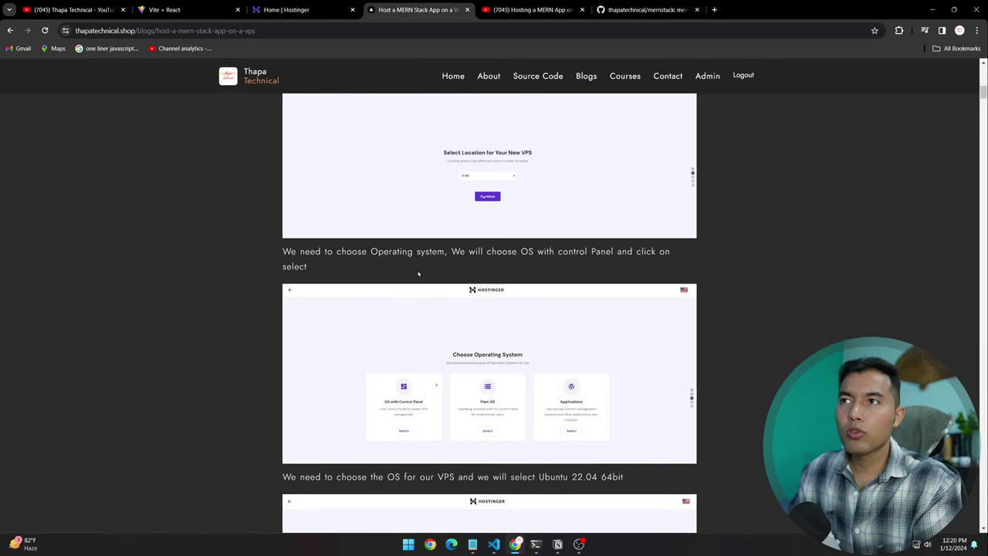
scroll(419, 273, down, 8)
click(515, 10)
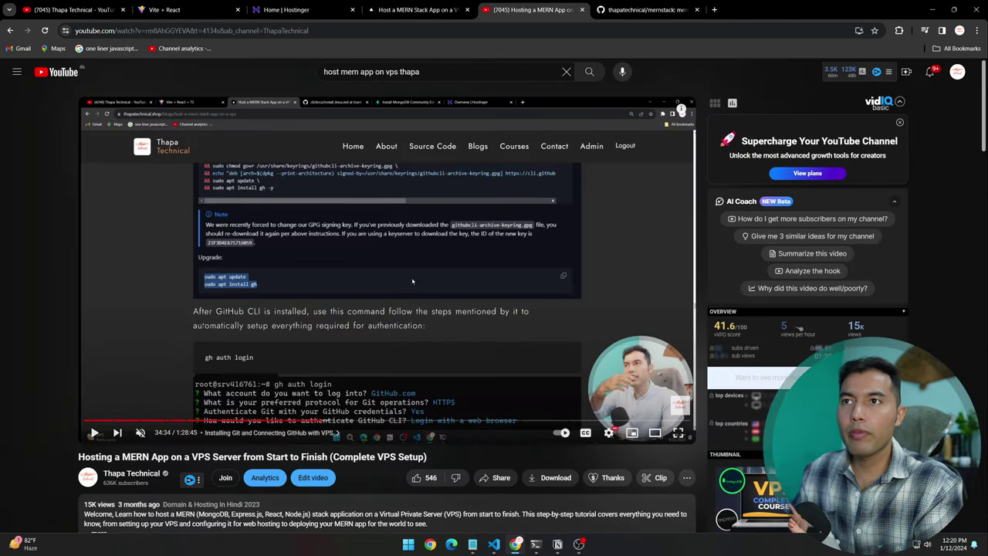
click(416, 10)
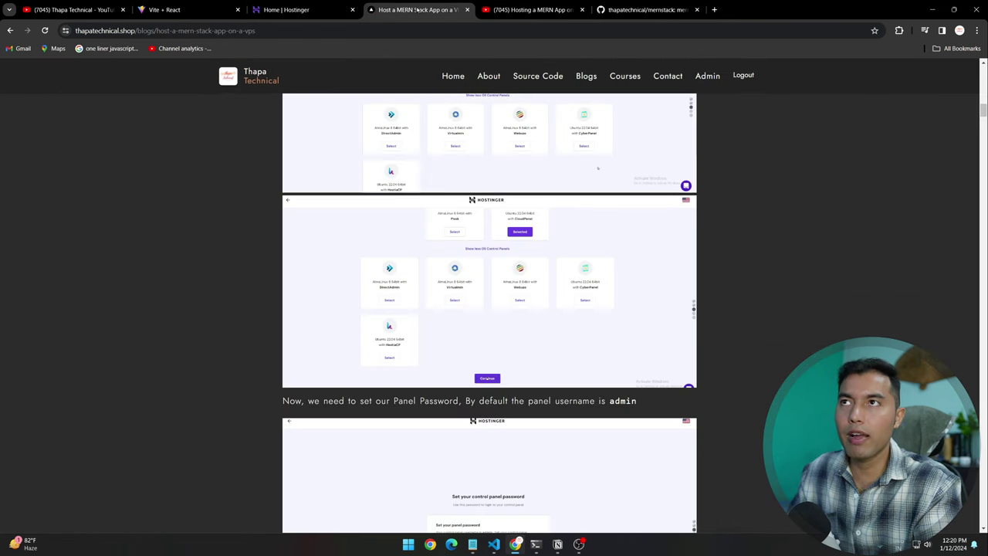
scroll(776, 287, down, 15)
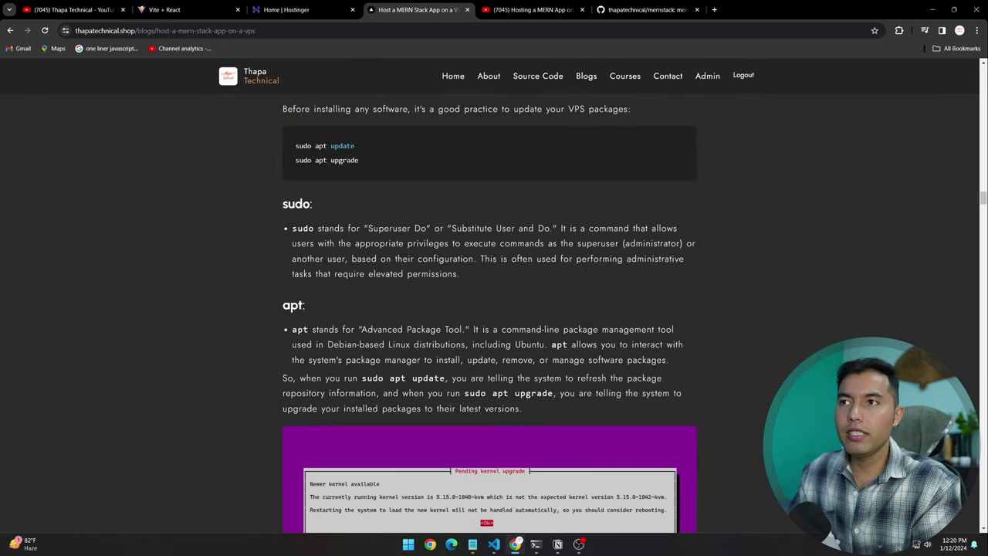
scroll(802, 295, down, 10)
scroll(490, 309, down, 20)
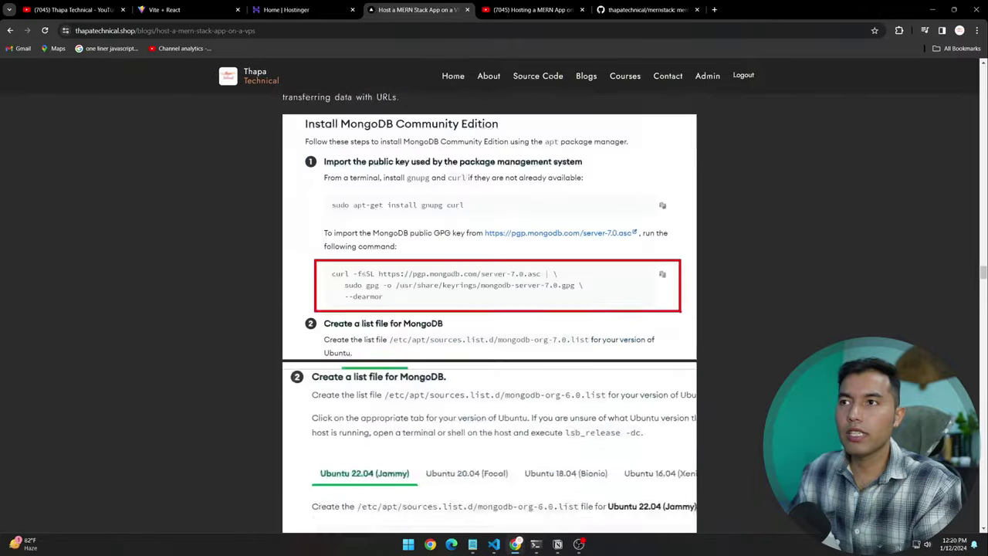
scroll(489, 309, down, 4)
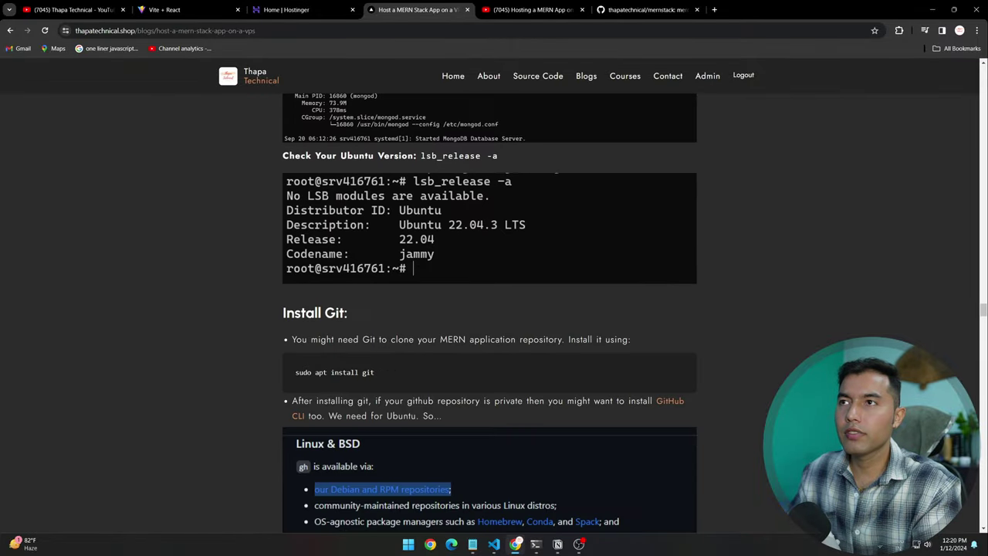
scroll(290, 272, down, 12)
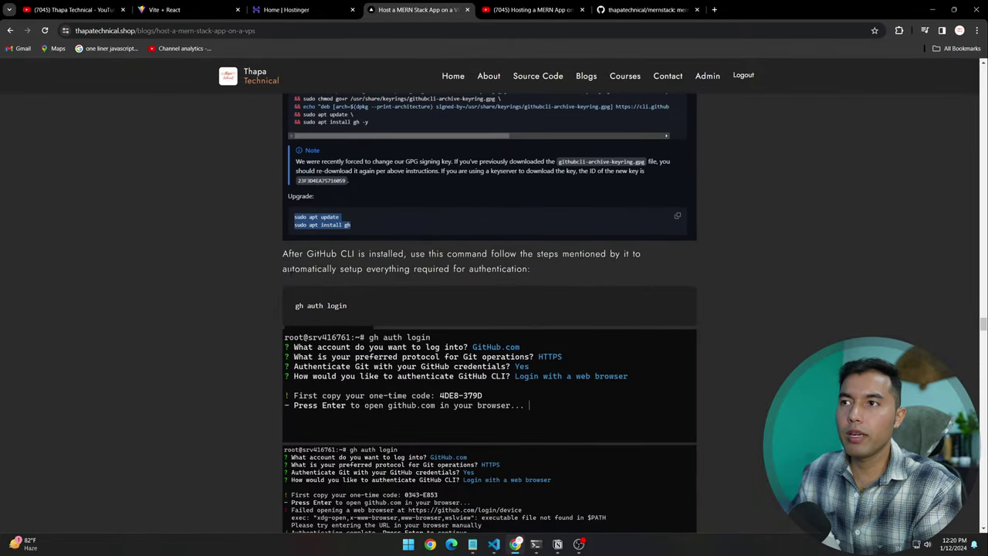
scroll(291, 273, down, 3)
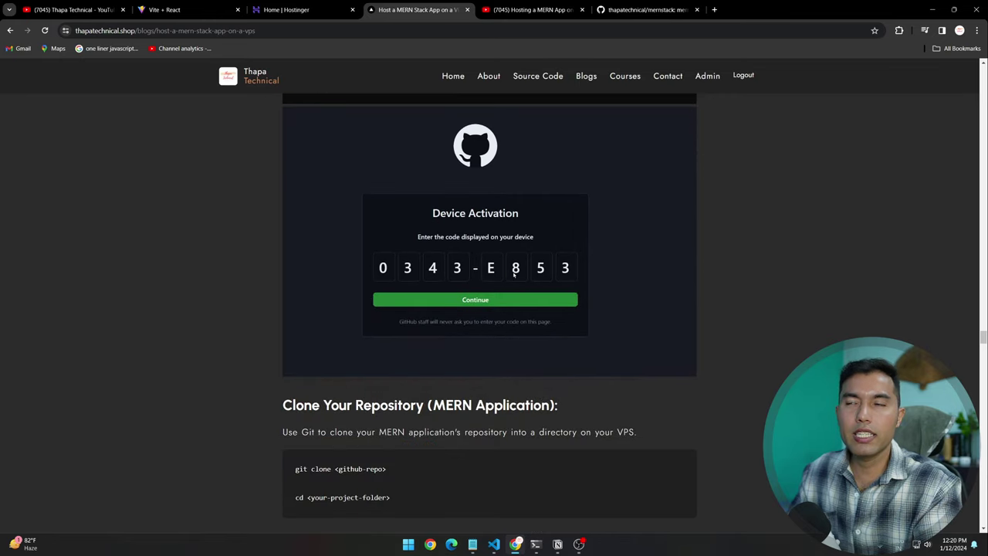
scroll(513, 274, down, 3)
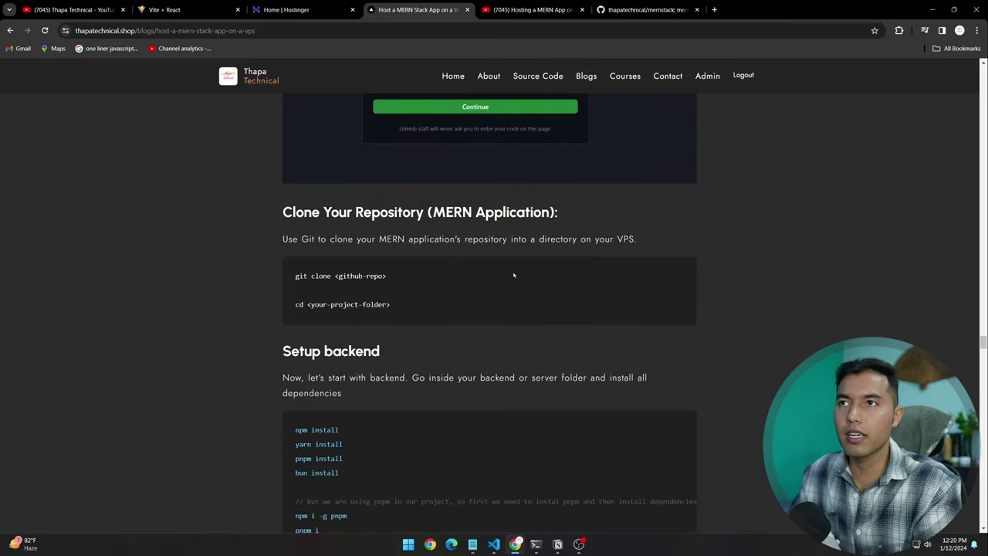
Step: Examine the guide's Clone Your Repository section, including its instruction text and git clone command
drag(283, 212, 558, 213)
click(583, 210)
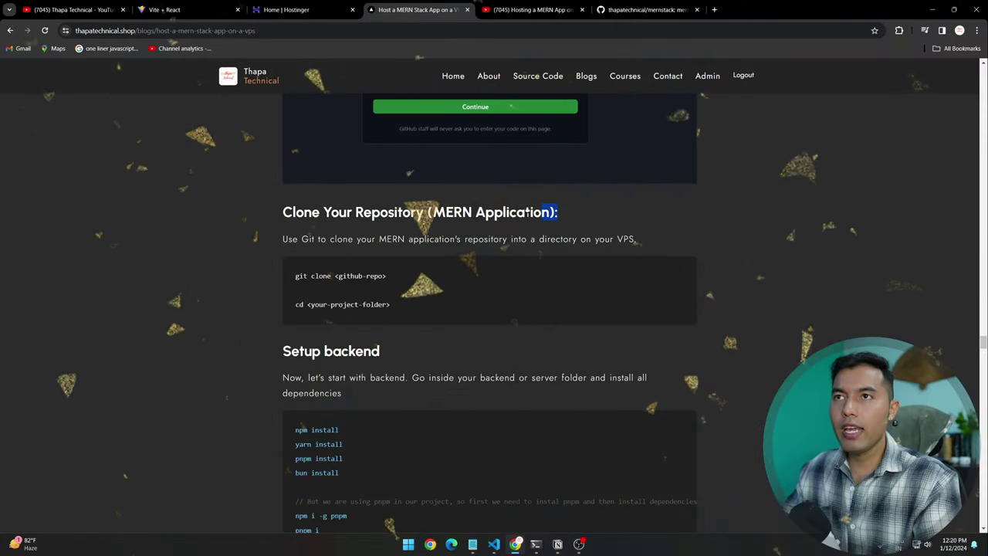
drag(528, 212, 313, 213)
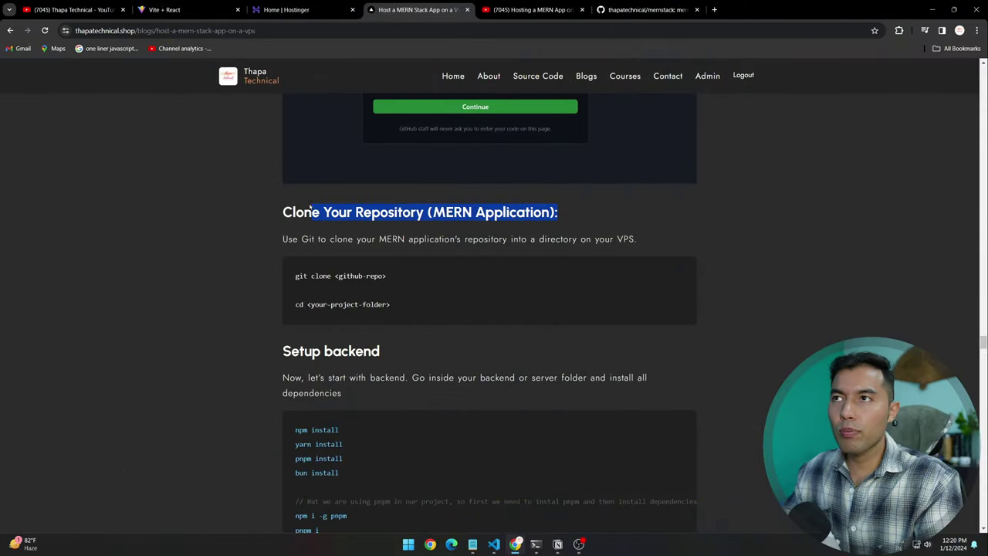
click(293, 231)
scroll(264, 314, down, 2)
scroll(263, 314, up, 2)
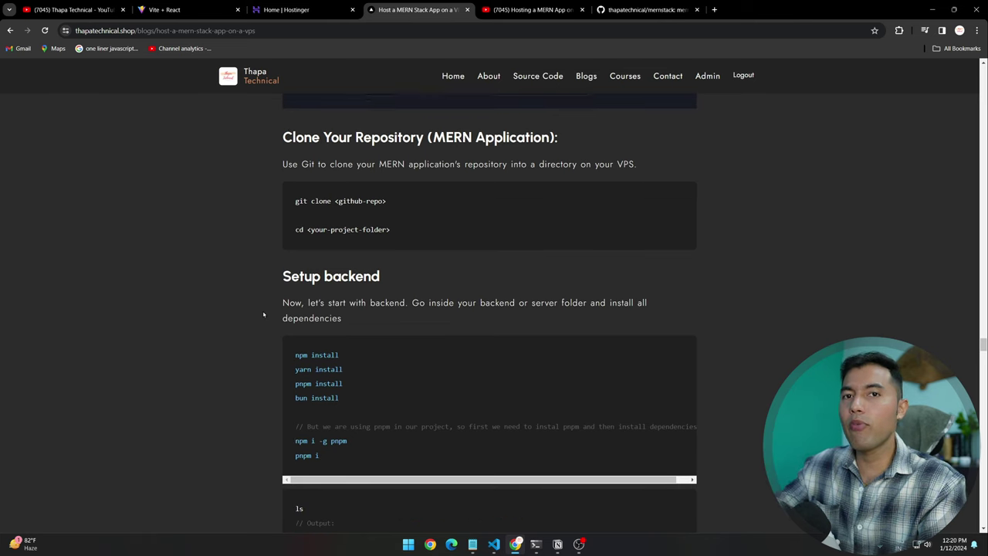
scroll(394, 269, down, 1)
key(ctrl+plus)
key(ctrl+plus)
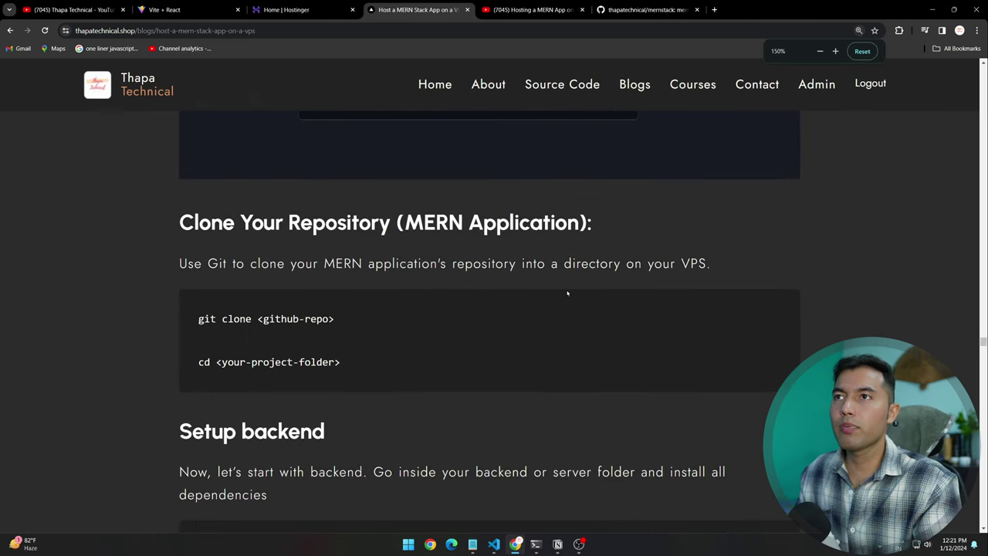
key(ctrl+plus)
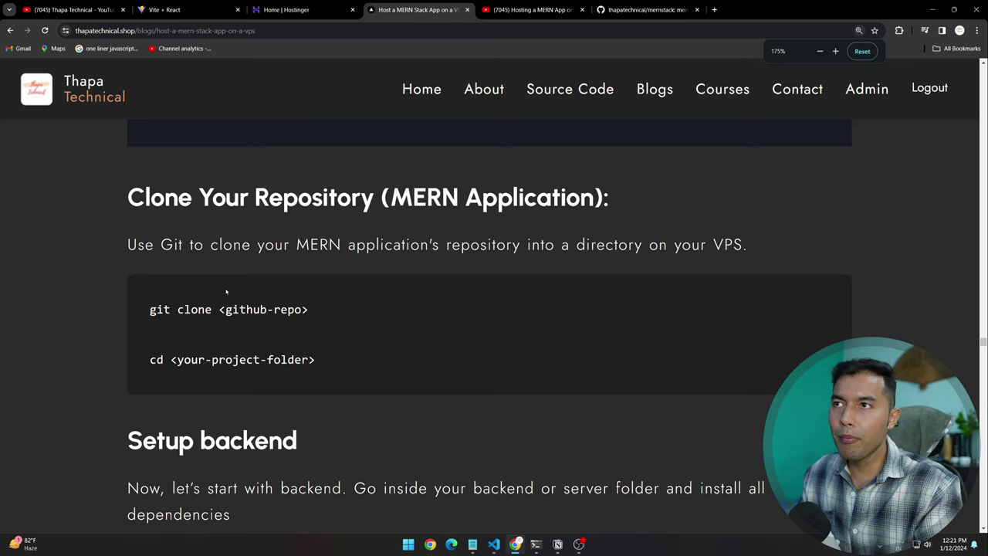
drag(160, 244, 472, 245)
click(473, 244)
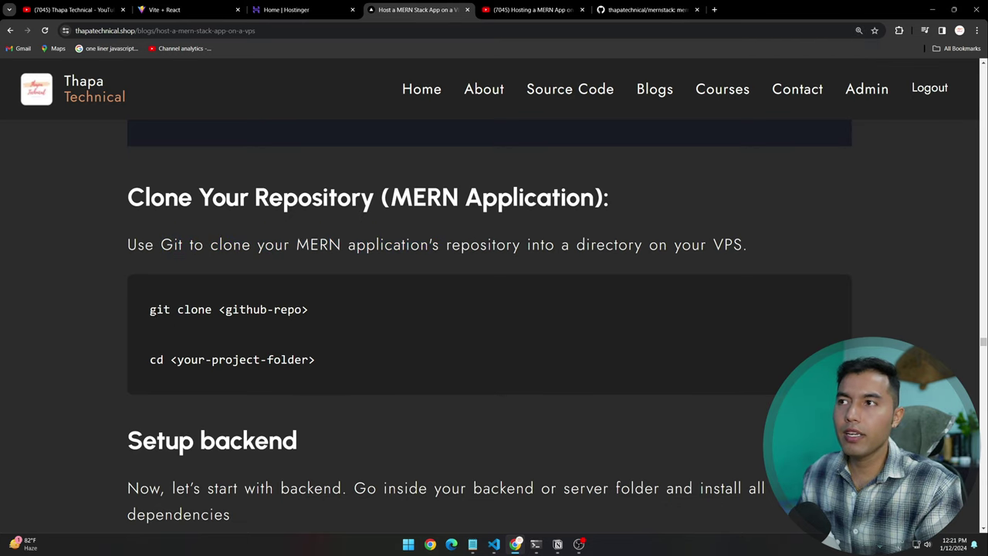
drag(150, 308, 253, 308)
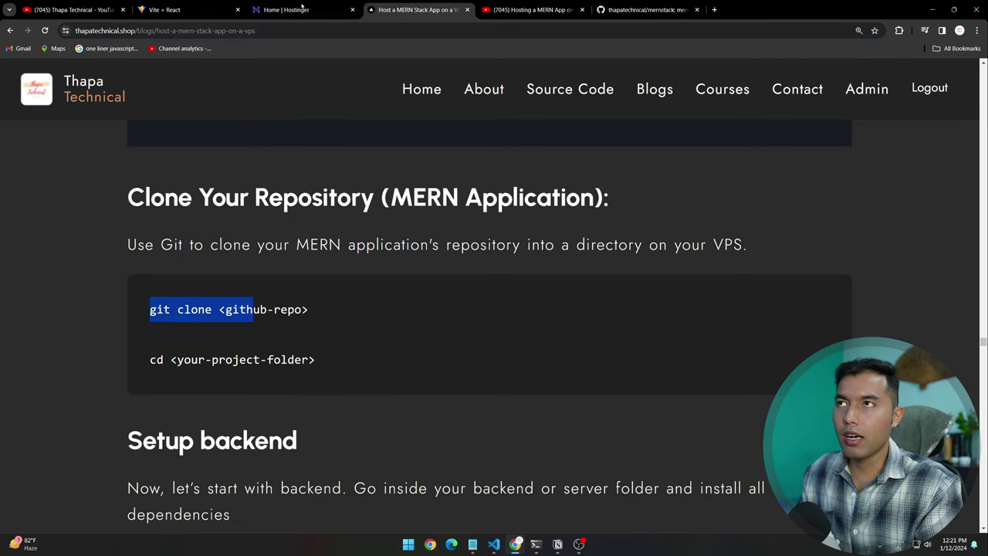
Step: Copy the HTTPS clone URL of the mernstack repository on GitHub and return to the guide's clone section
click(614, 8)
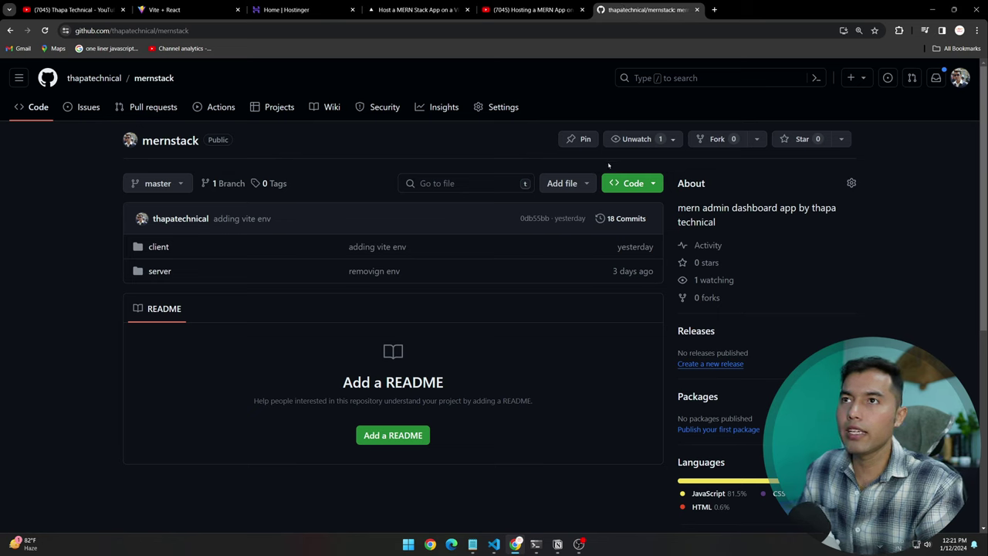
click(632, 183)
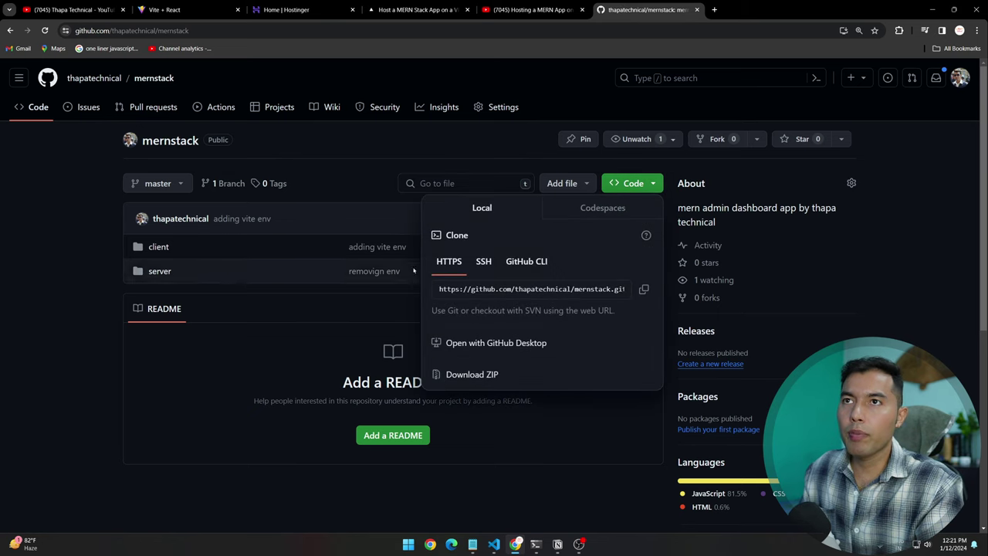
click(646, 292)
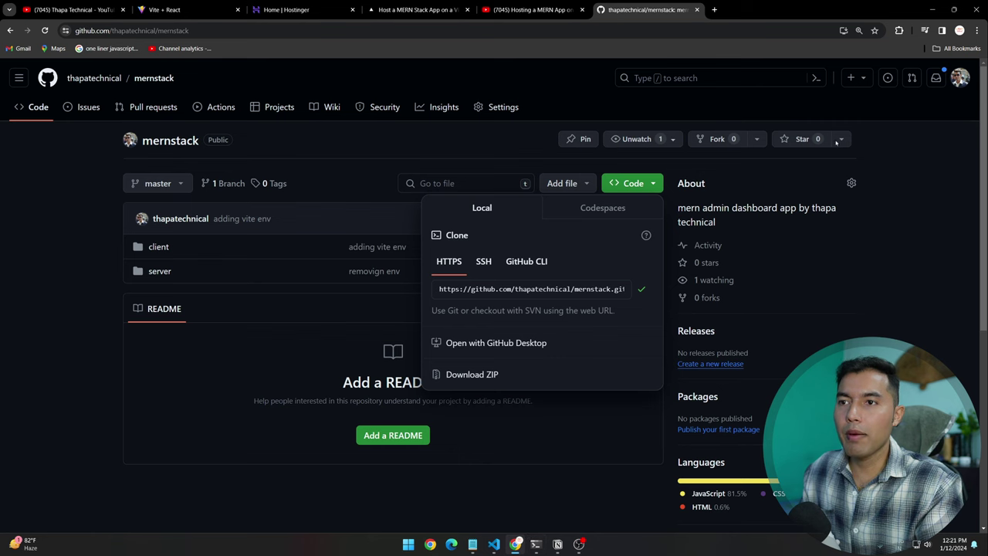
click(417, 9)
click(351, 280)
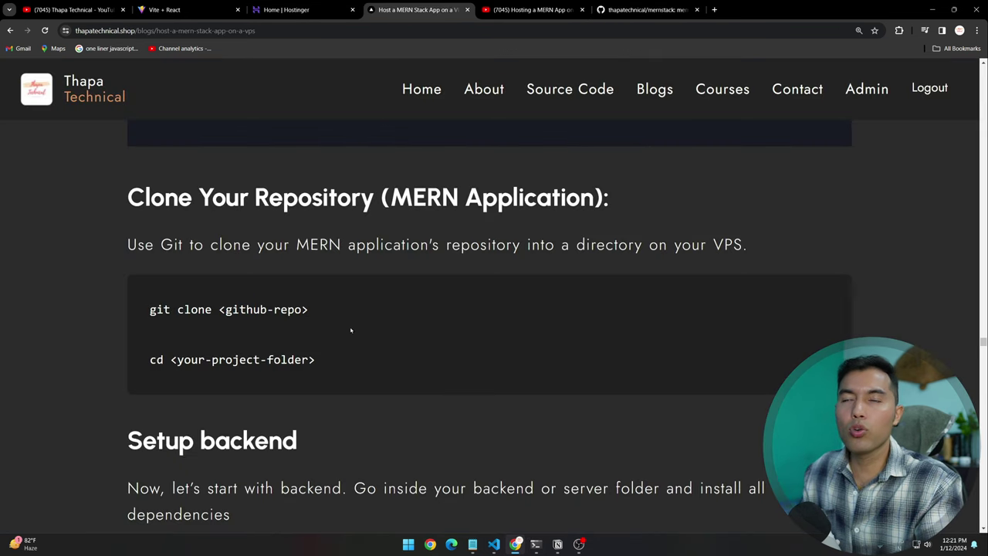
scroll(351, 331, down, 2)
scroll(271, 298, up, 1)
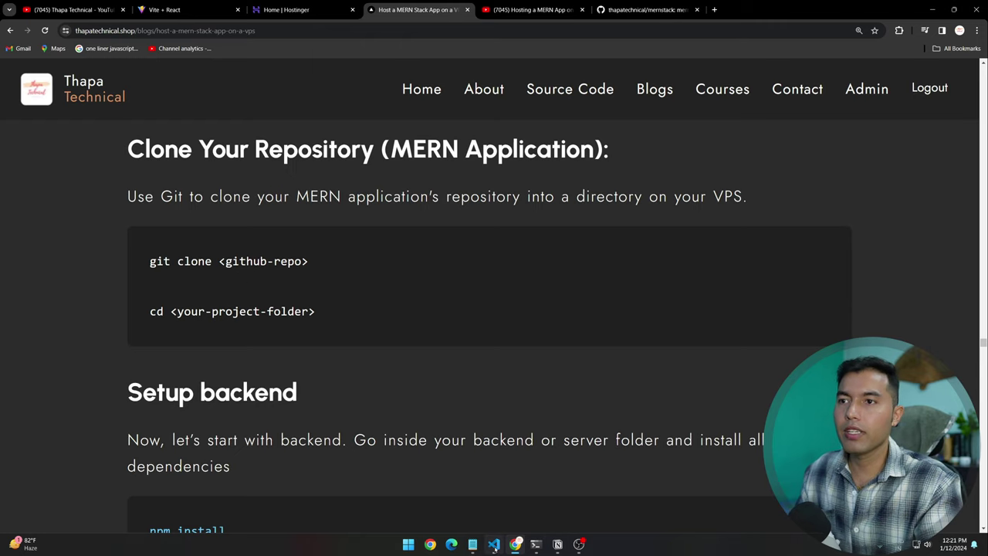
Step: Switch to the VPS terminal and list the contents of root's home directory with ls
click(536, 544)
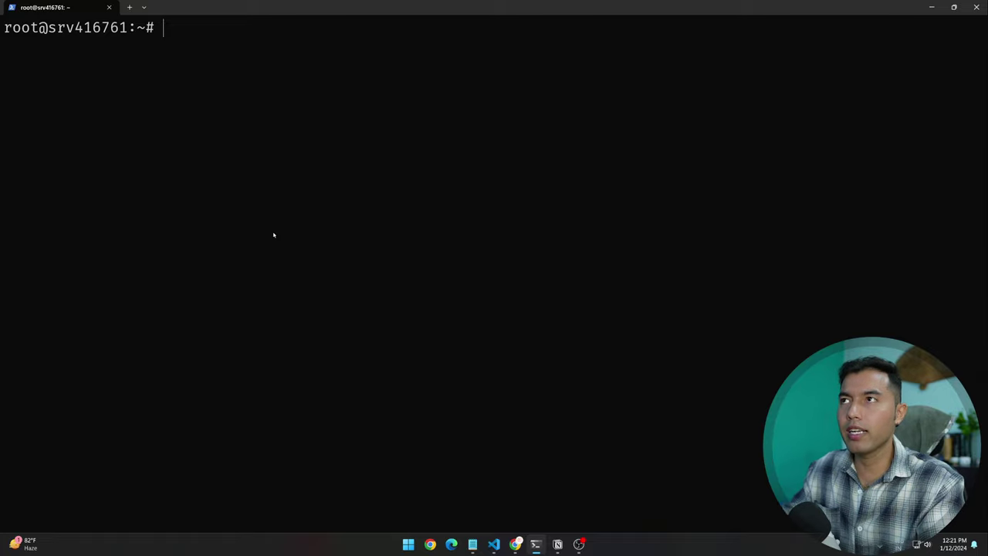
text(git)
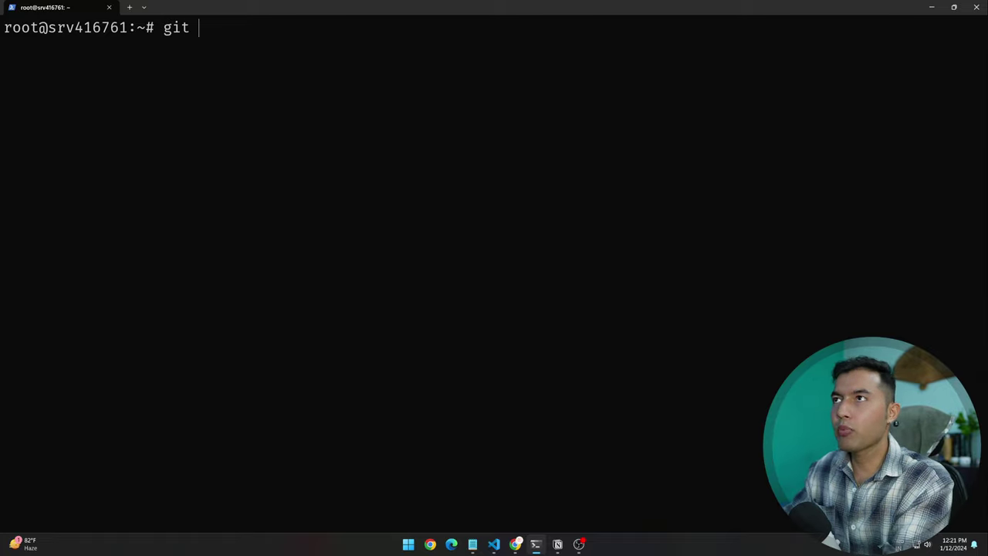
key(BackSpace)
key(BackSpace)
key(BackSpace)
key(BackSpace)
text(ls)
key(Return)
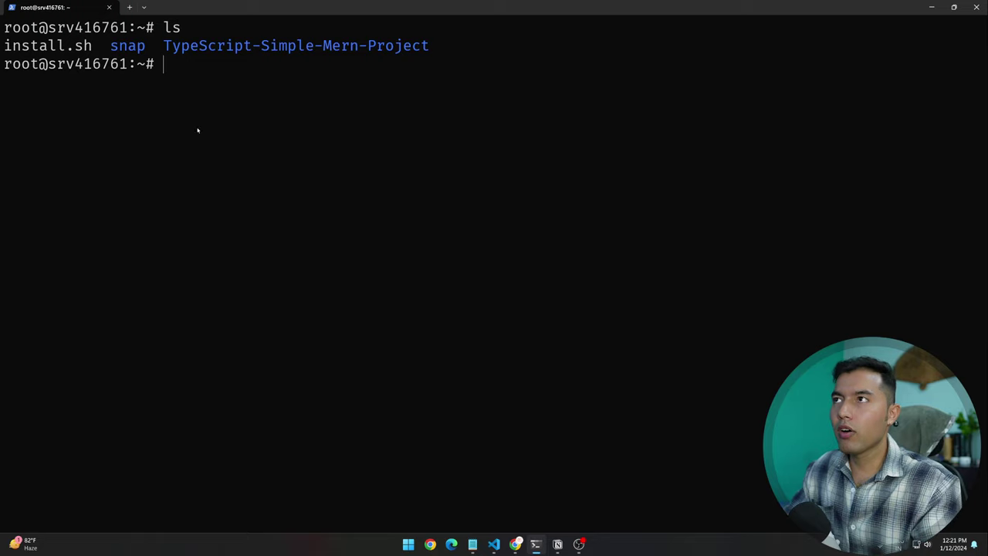
text(clear)
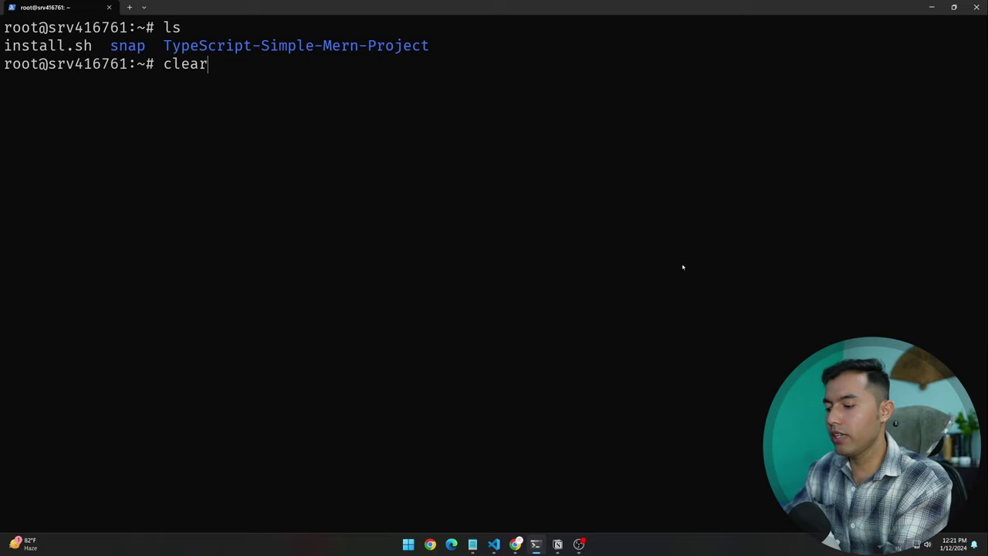
key(Return)
key(ctrl+equal)
key(ctrl+equal)
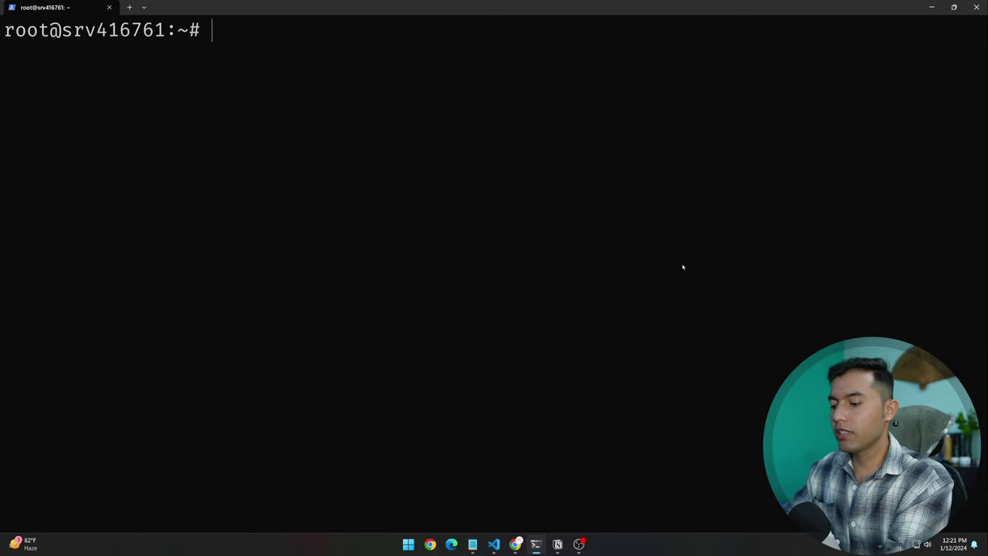
text(git clone)
key(ctrl+v)
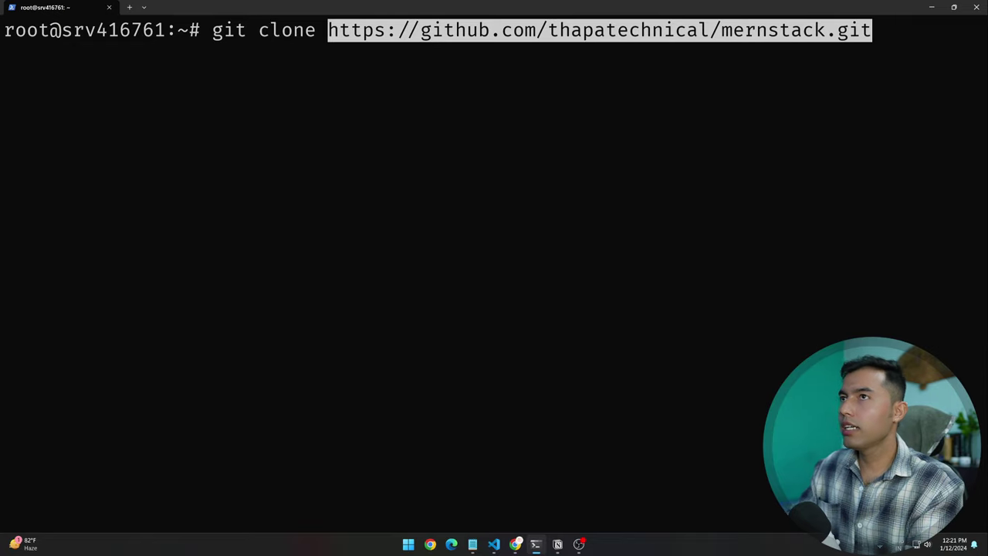
key(Return)
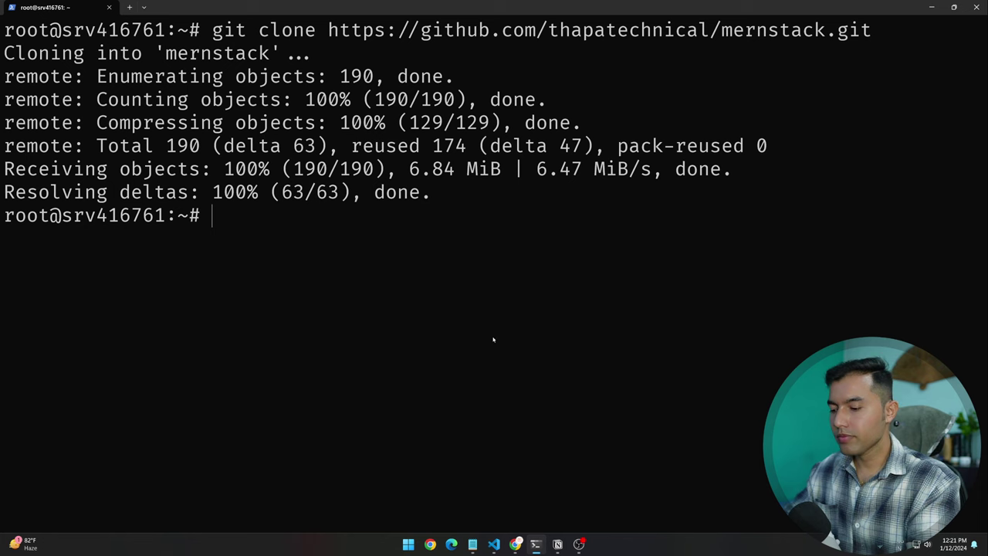
Step: List the home directory and change into the cloned mernstack folder
text(ls)
key(Return)
drag(141, 241, 247, 240)
key(ctrl+c)
text(cd me)
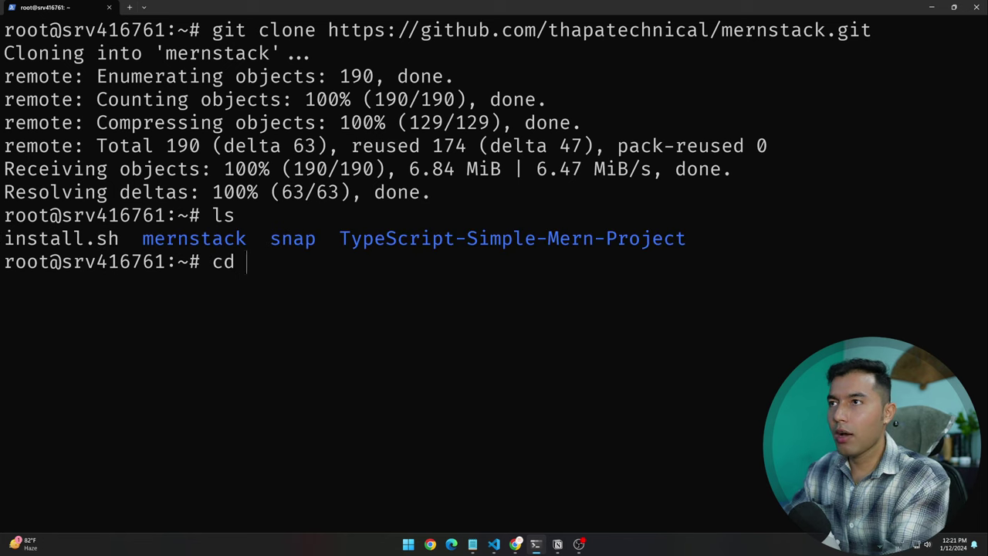
key(Tab)
key(BackSpace)
key(Return)
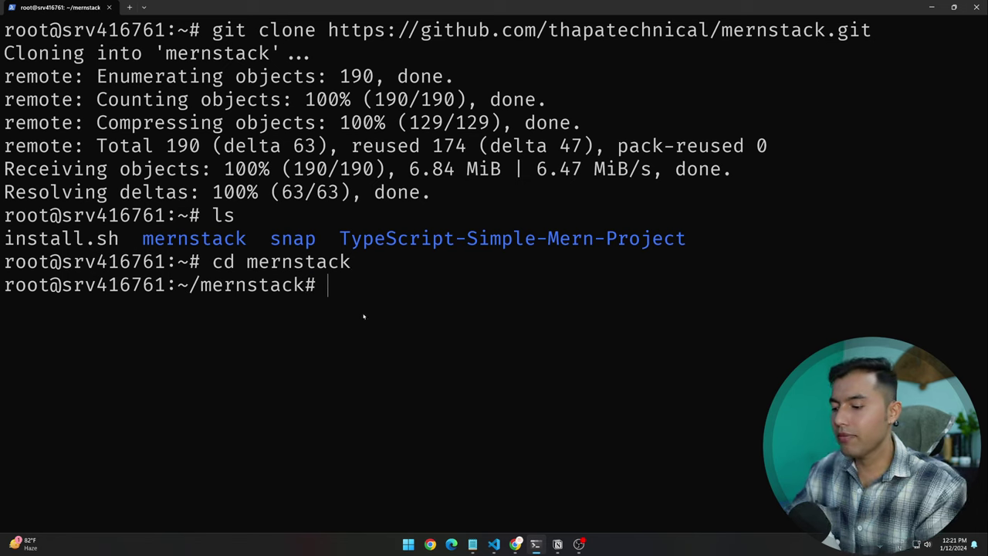
Step: List the contents of the mernstack folder with ls and switch back to the hosting guide in Chrome
text(ls)
key(Return)
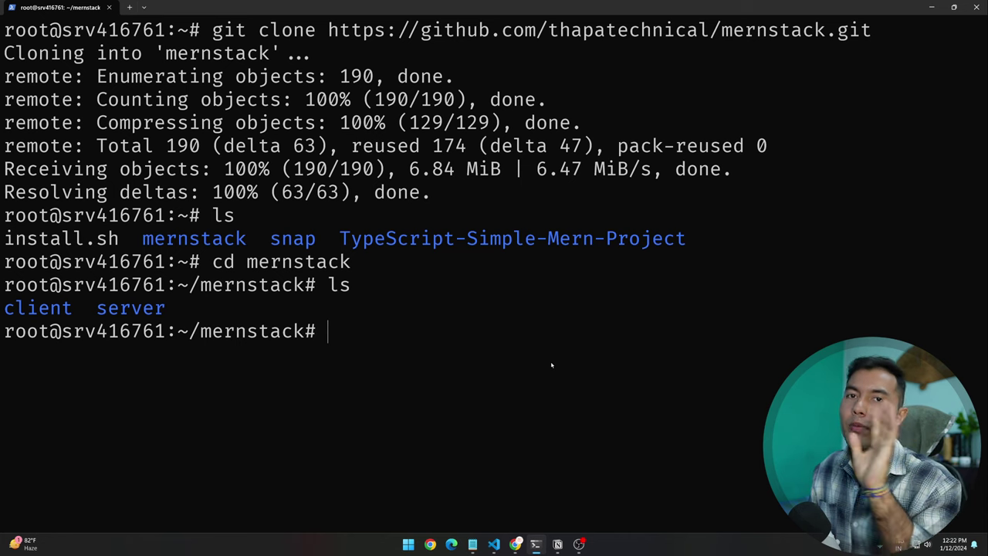
key(alt+Tab)
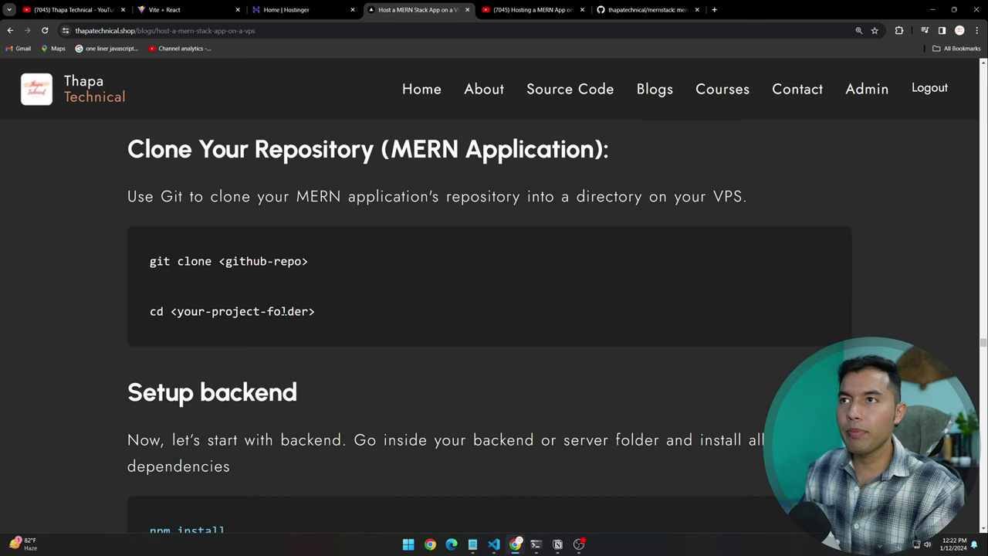
Step: Review the hosting guide's repository cloning and Setup backend sections, including the project folder command and dependency install commands
key(ctrl+shift+Tab)
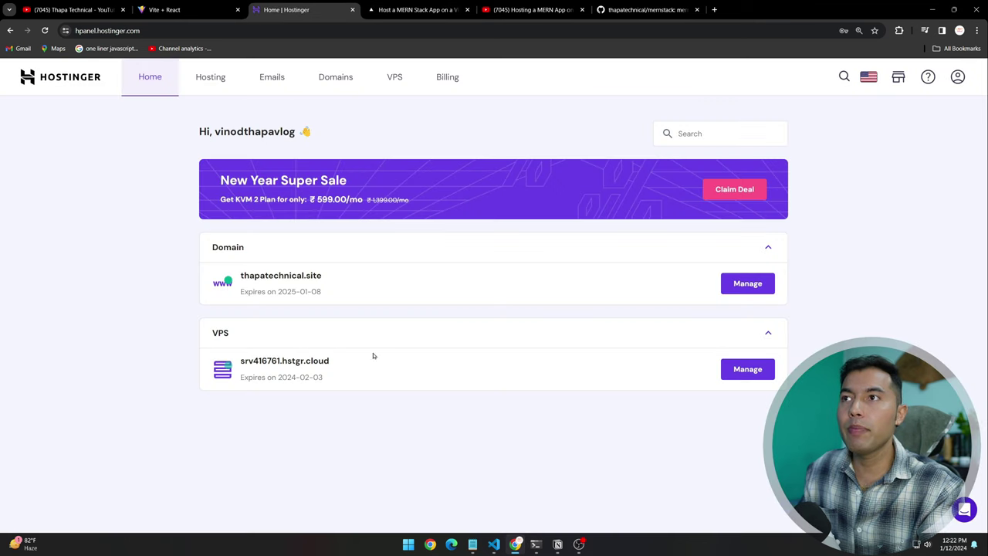
key(alt+Tab)
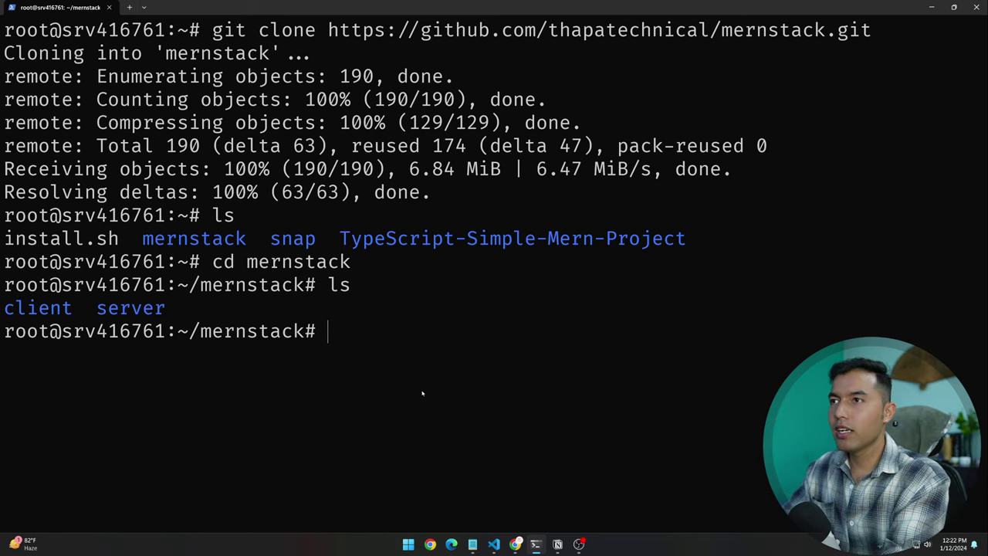
key(alt+Tab)
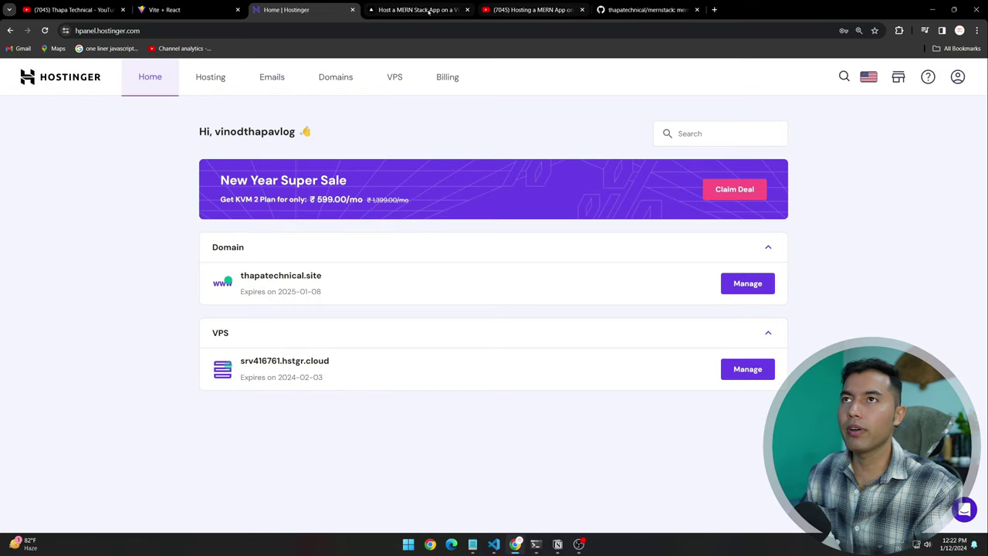
key(ctrl+Tab)
scroll(299, 173, down, 1)
drag(126, 250, 375, 265)
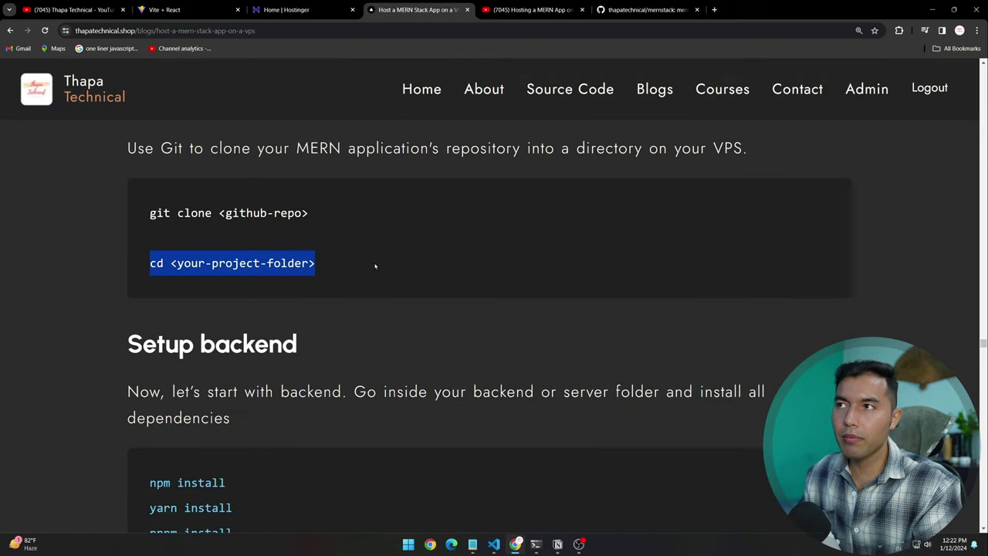
click(520, 297)
scroll(521, 298, down, 2)
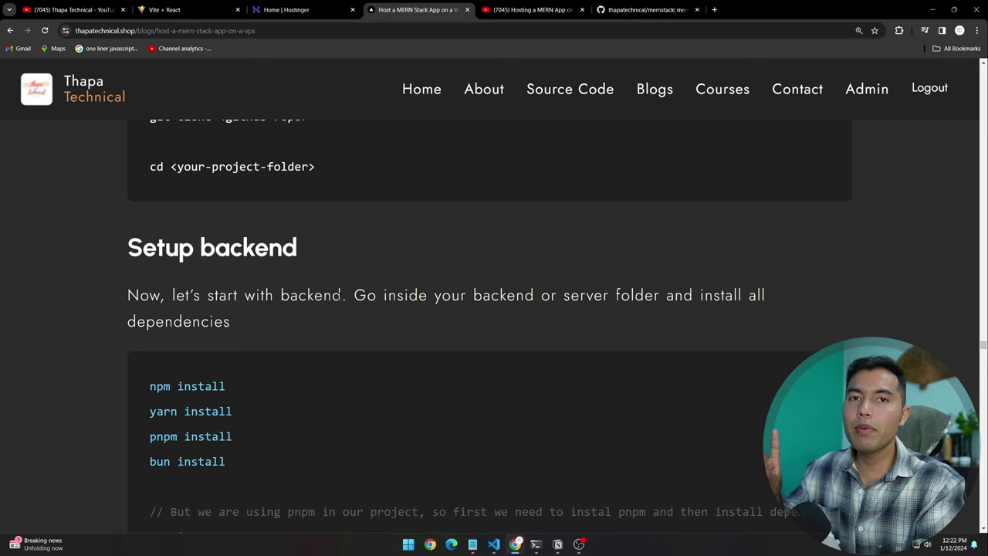
scroll(501, 347, down, 2)
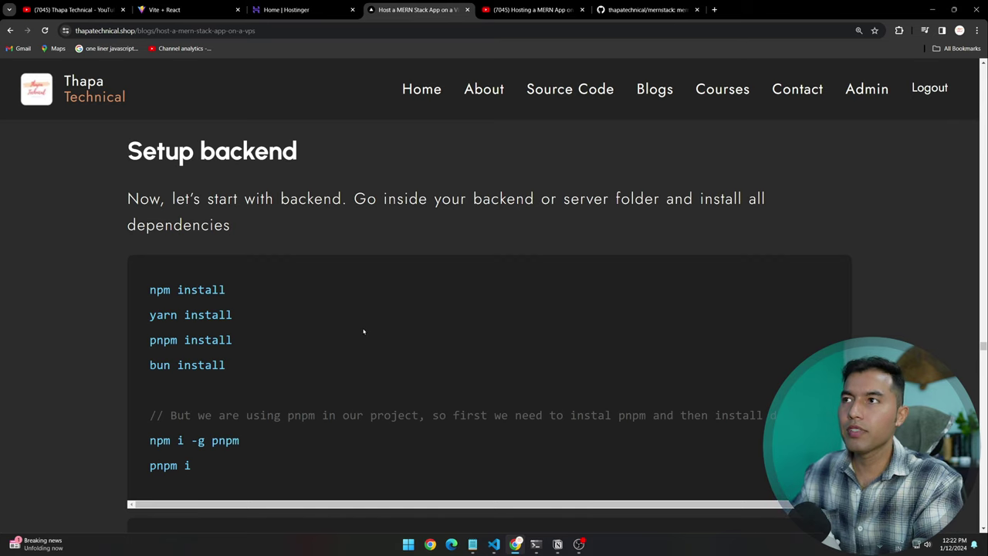
scroll(363, 332, down, 1)
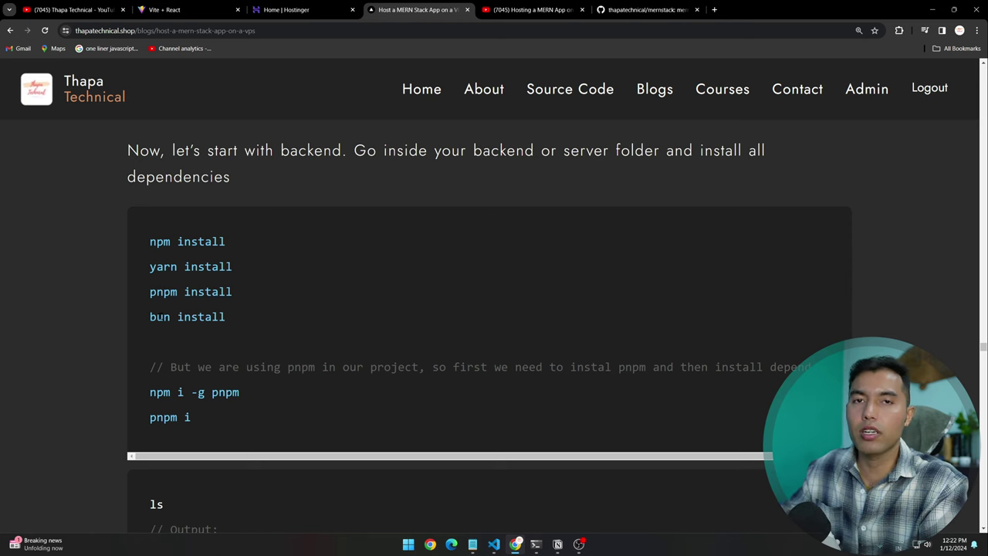
scroll(282, 333, down, 1)
key(alt+Tab)
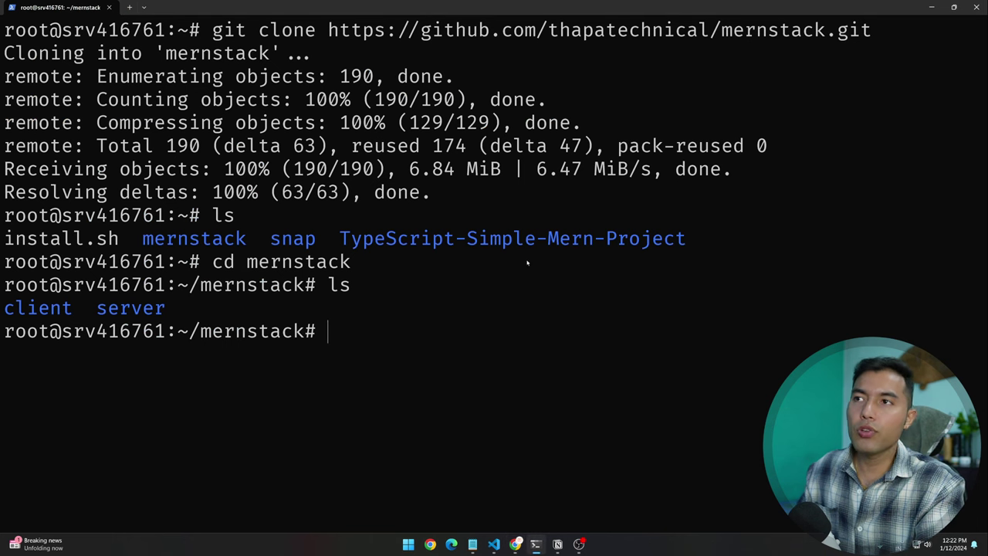
key(alt+Tab)
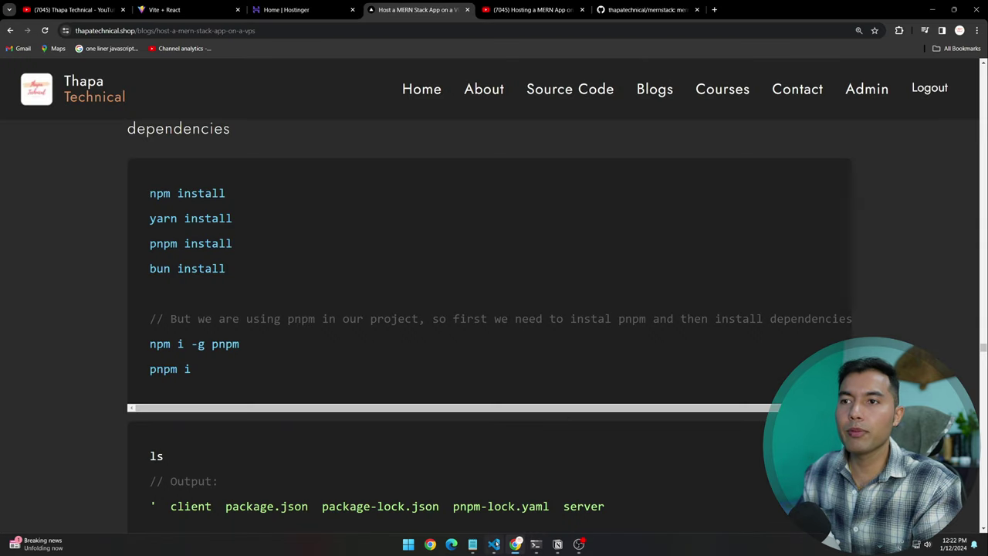
Step: Switch to VS Code, examine the dependencies in the client's package.json, and return to the VPS terminal
click(494, 544)
click(915, 118)
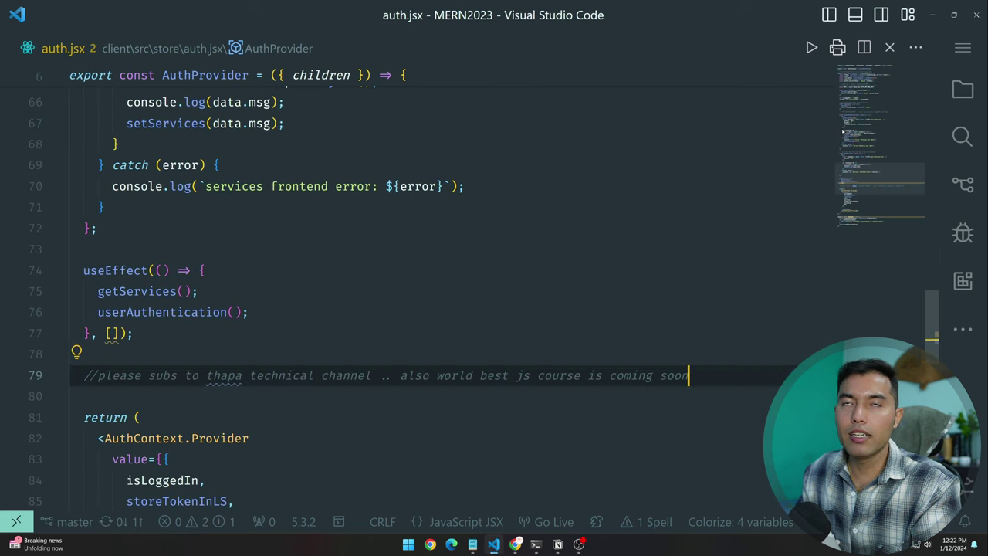
click(964, 47)
click(962, 89)
click(963, 89)
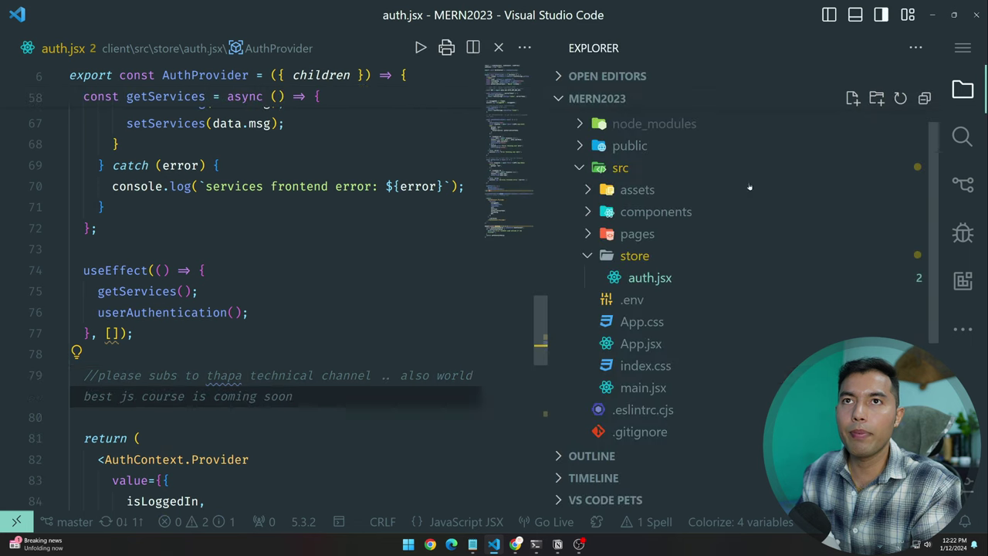
scroll(656, 309, down, 3)
click(650, 346)
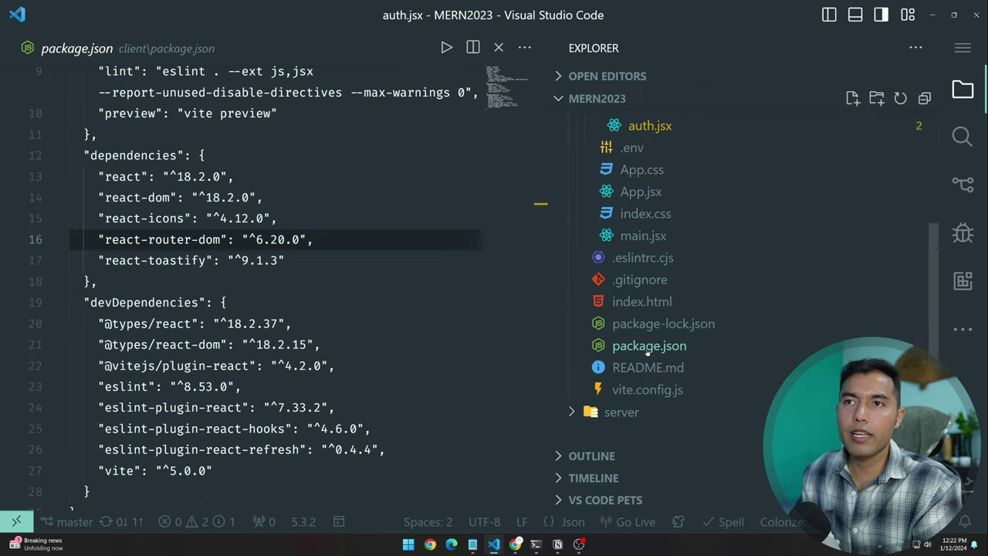
scroll(276, 328, down, 3)
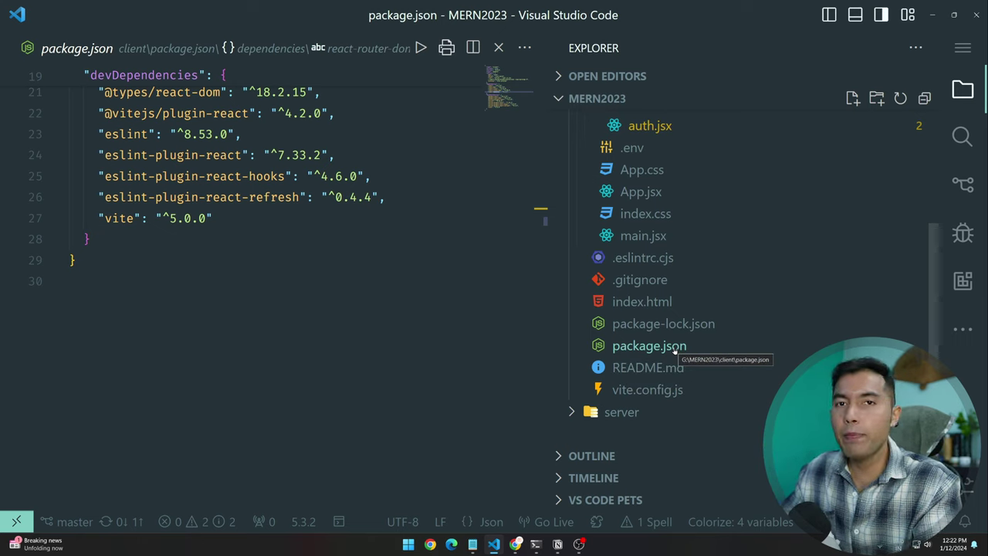
scroll(657, 279, up, 3)
scroll(656, 280, down, 3)
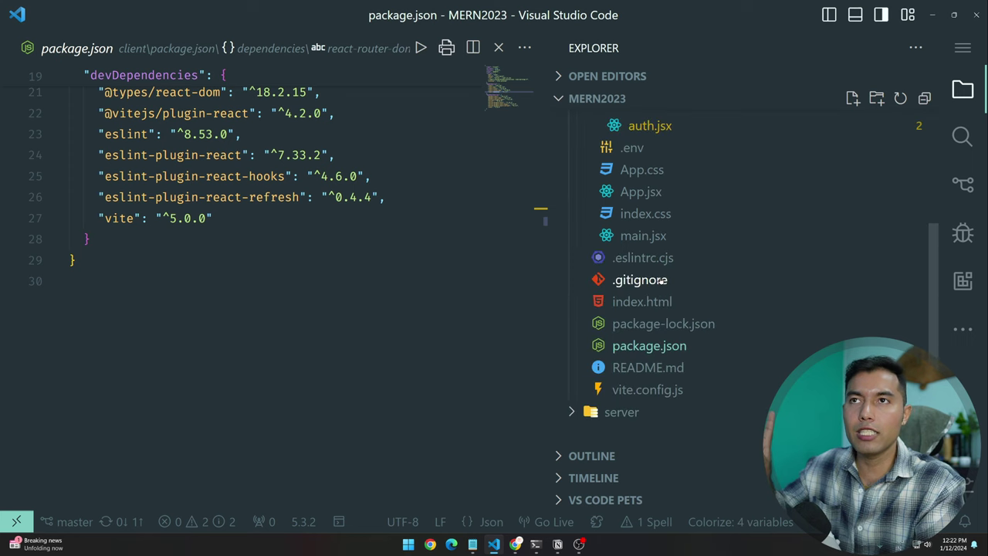
click(962, 48)
click(963, 89)
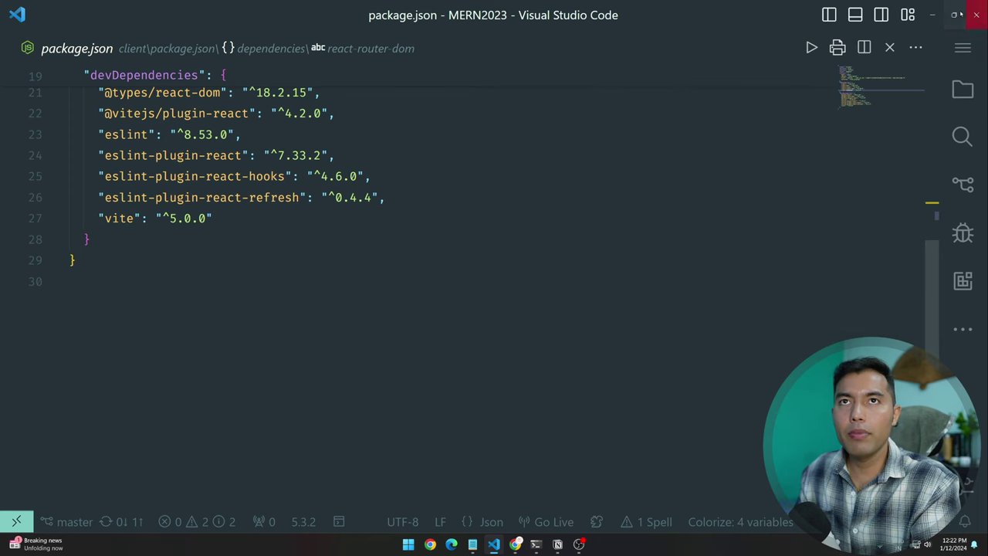
click(934, 15)
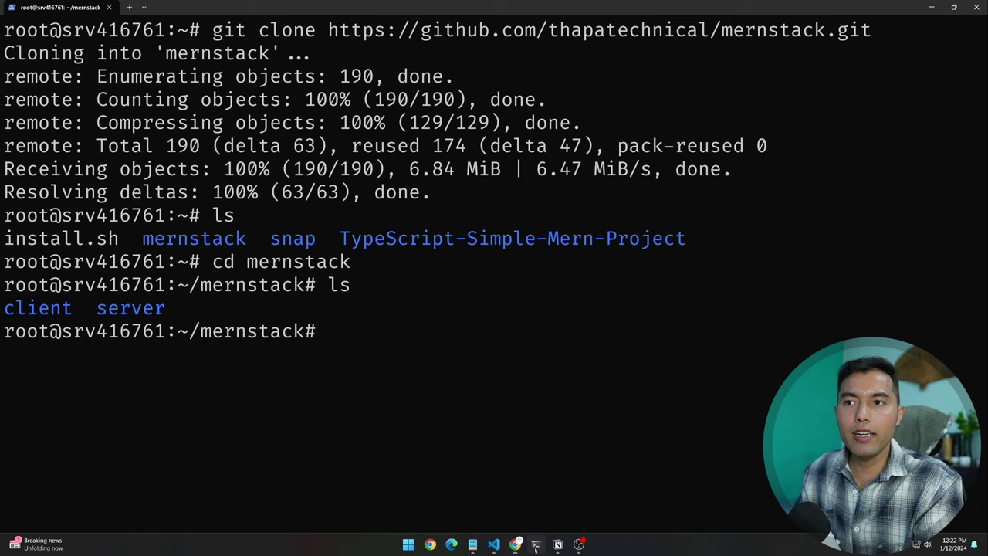
click(536, 545)
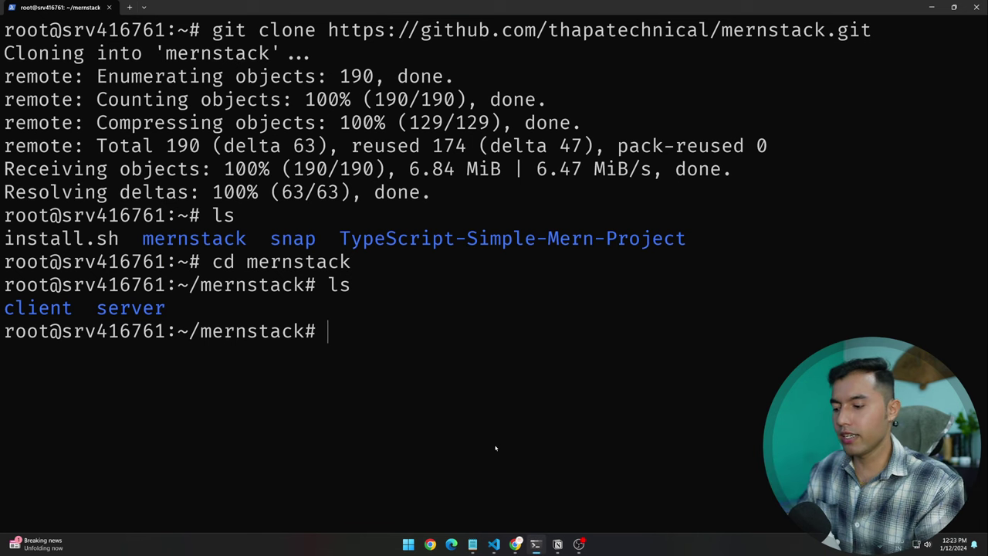
Step: Read the hosting guide's pnpm install commands, the cd server command and the Setup environment variables section
key(alt+Tab)
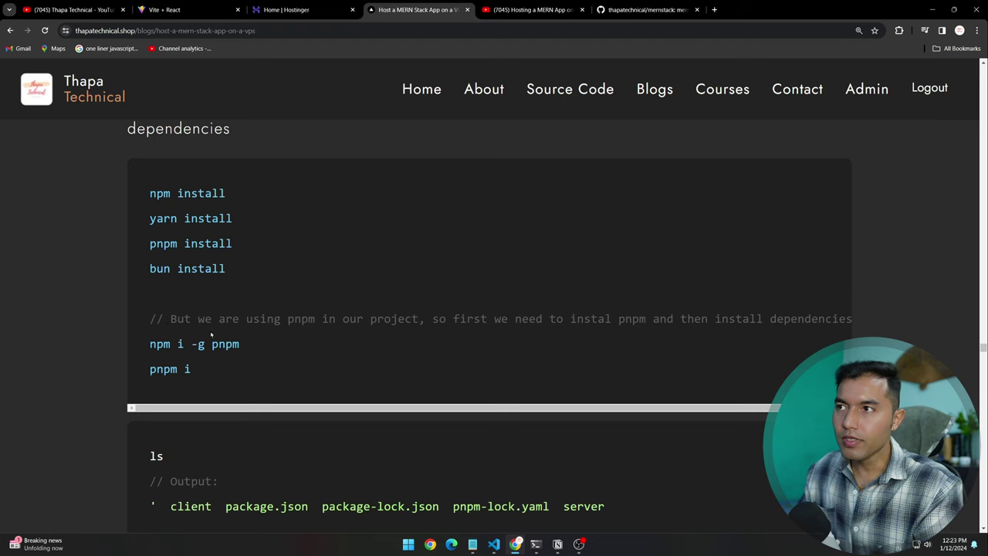
scroll(233, 293, down, 1)
drag(151, 273, 219, 278)
scroll(339, 293, up, 1)
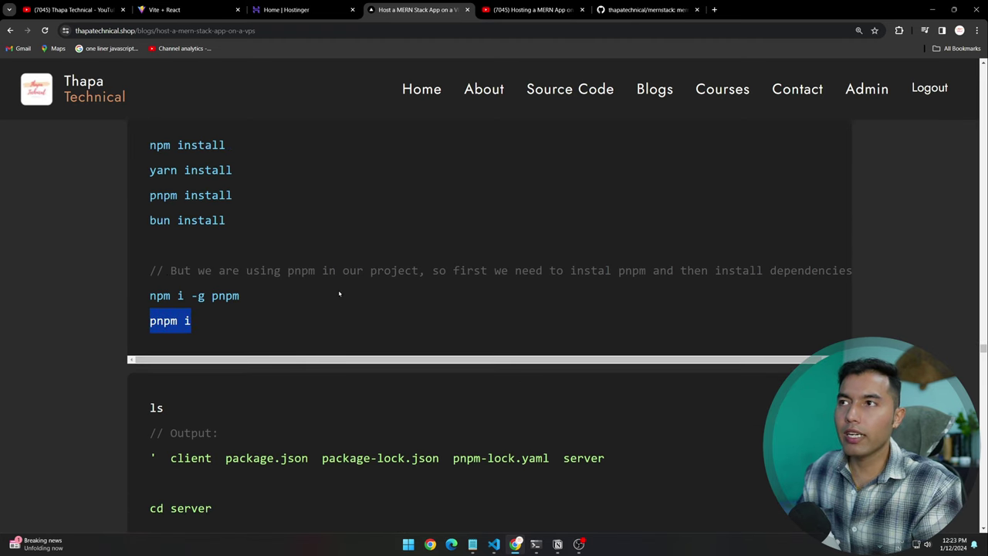
click(339, 293)
scroll(339, 293, down, 3)
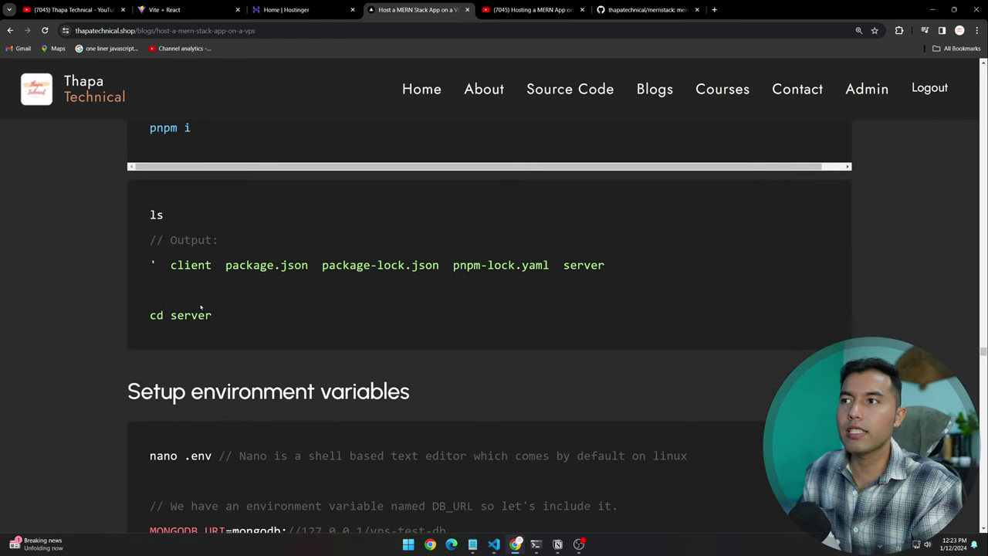
scroll(242, 316, down, 1)
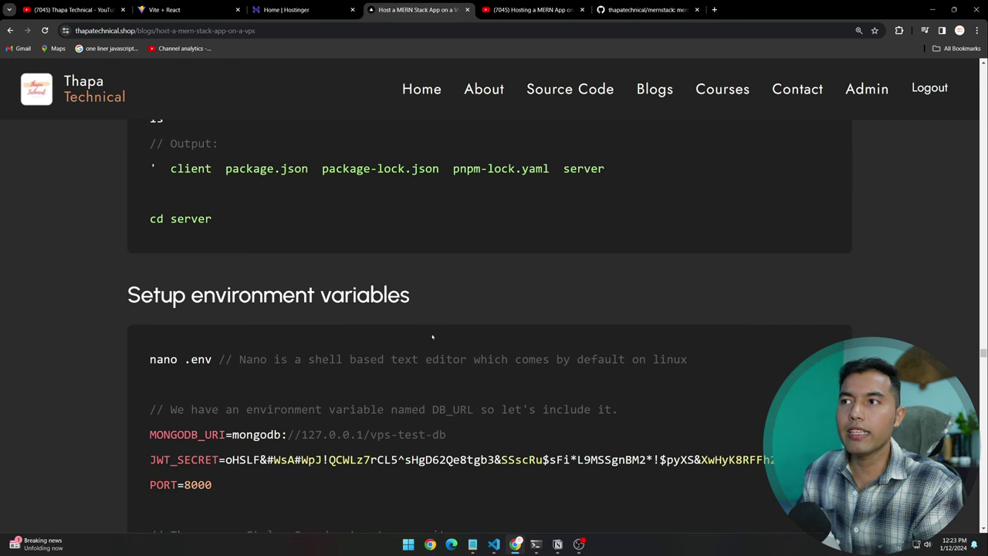
key(alt+Tab)
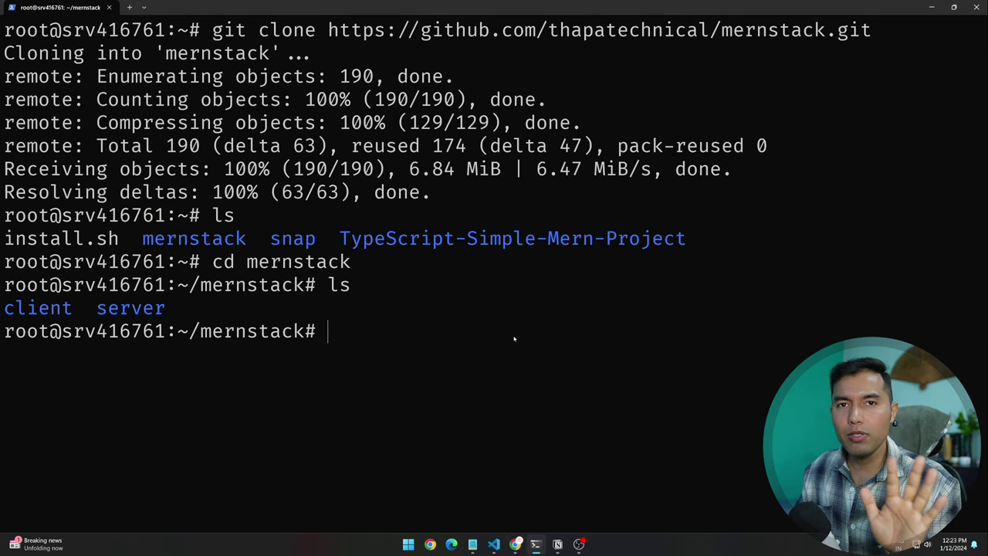
key(alt+Tab)
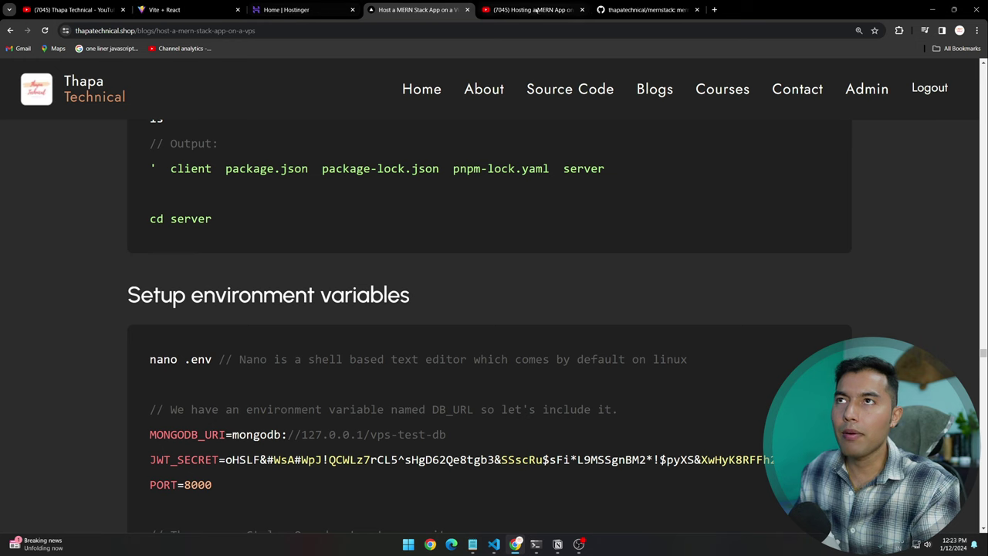
Step: Open the server folder of the mernstack repository on GitHub and examine its files
click(645, 9)
click(51, 386)
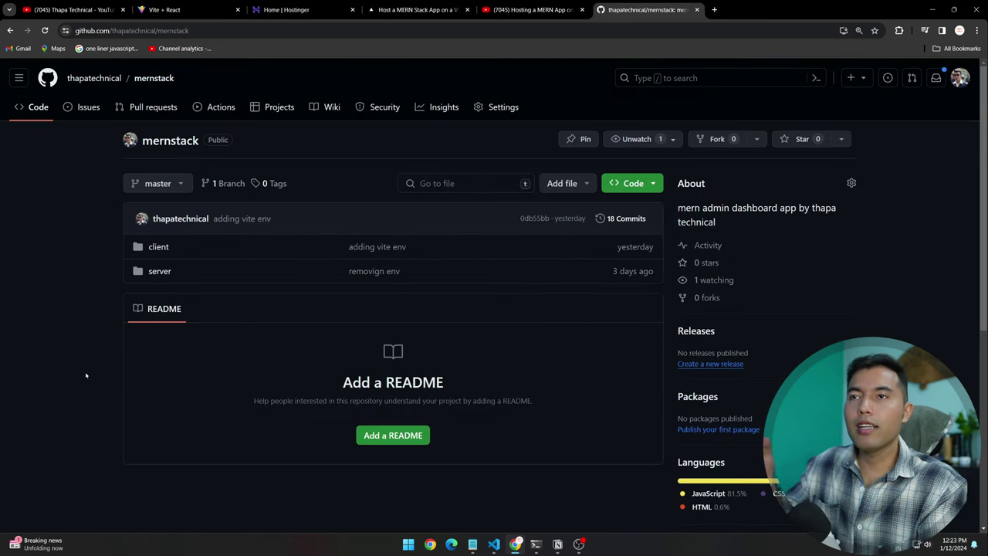
click(159, 271)
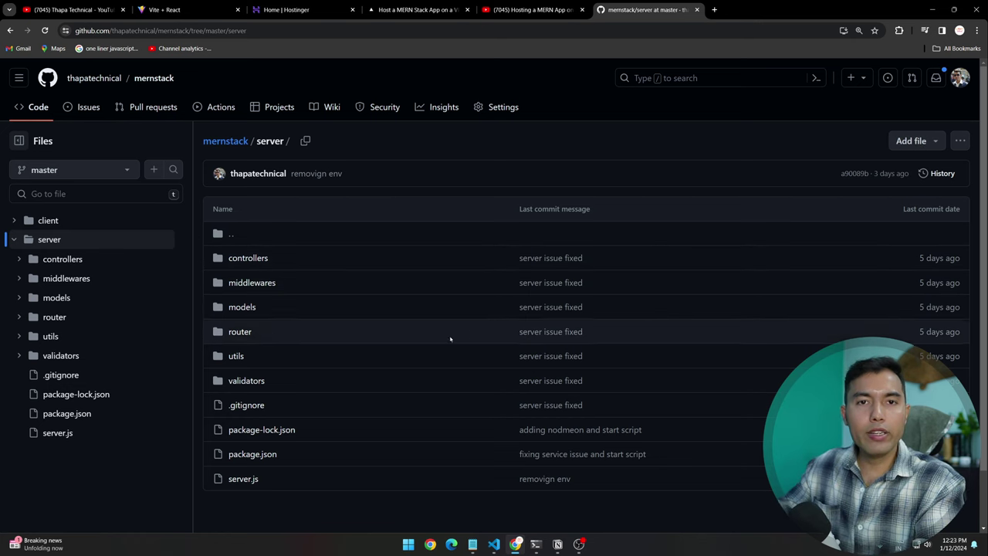
scroll(354, 349, down, 1)
scroll(354, 348, down, 1)
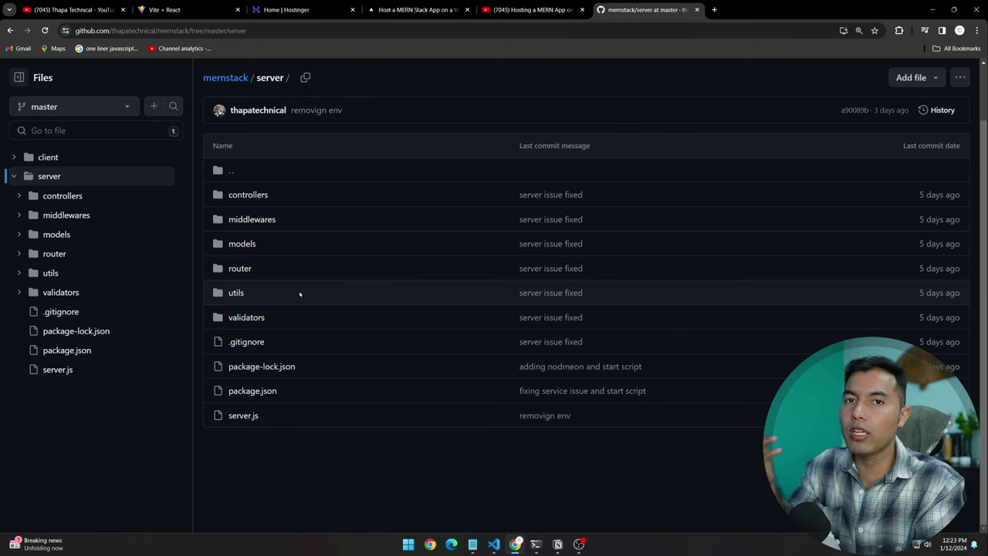
Step: In the VPS terminal, change into the mernstack server folder and install its dependencies with npm i
key(alt+Tab)
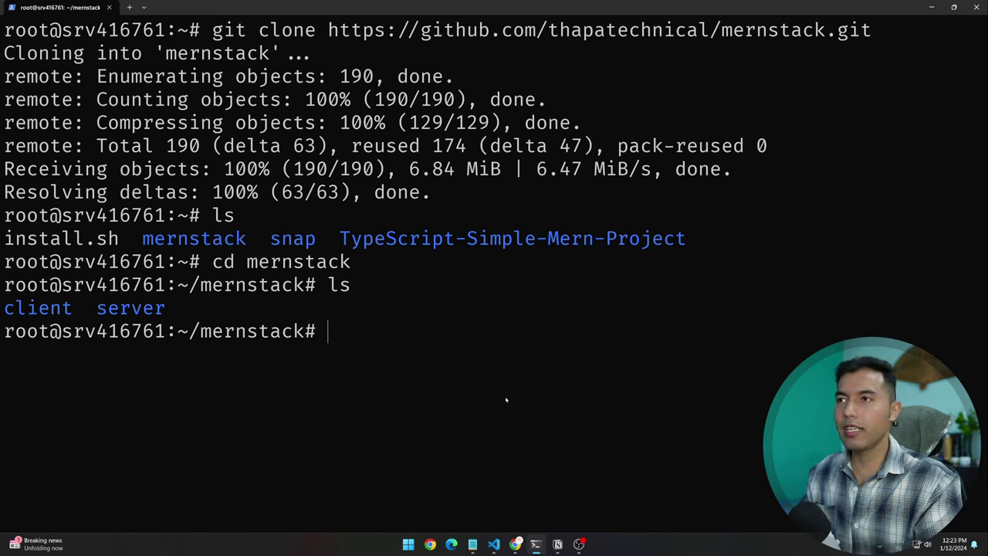
text(cd s)
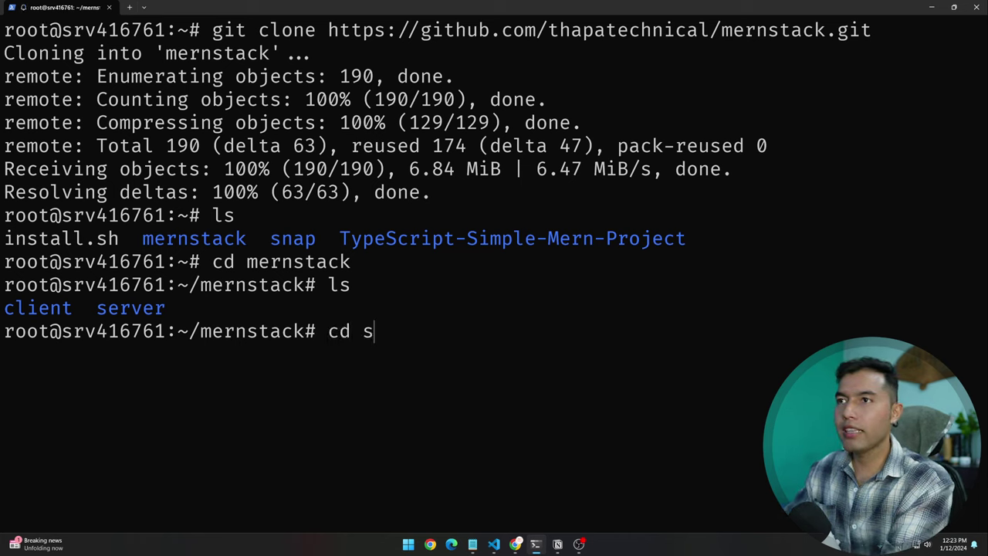
key(Tab)
key(Return)
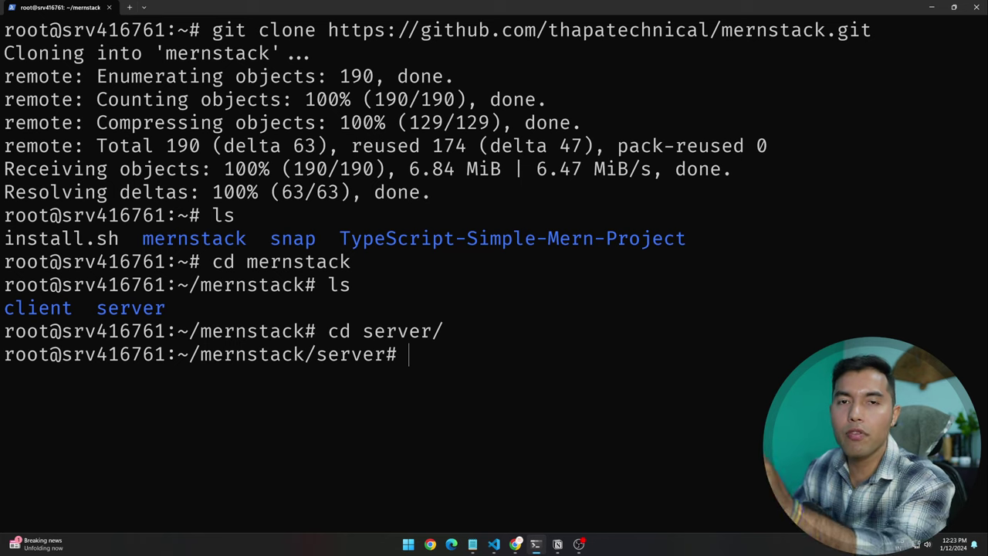
text(n)
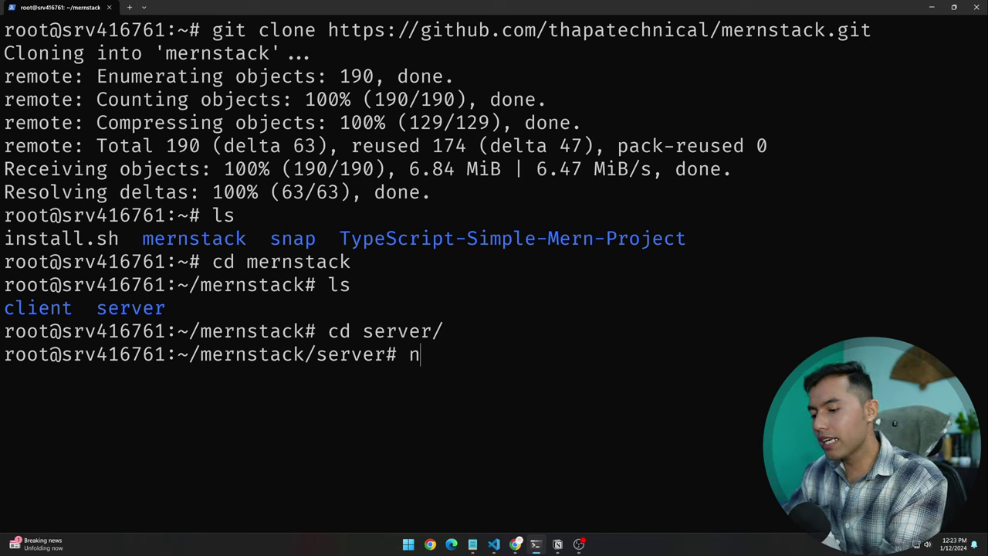
text(pm i)
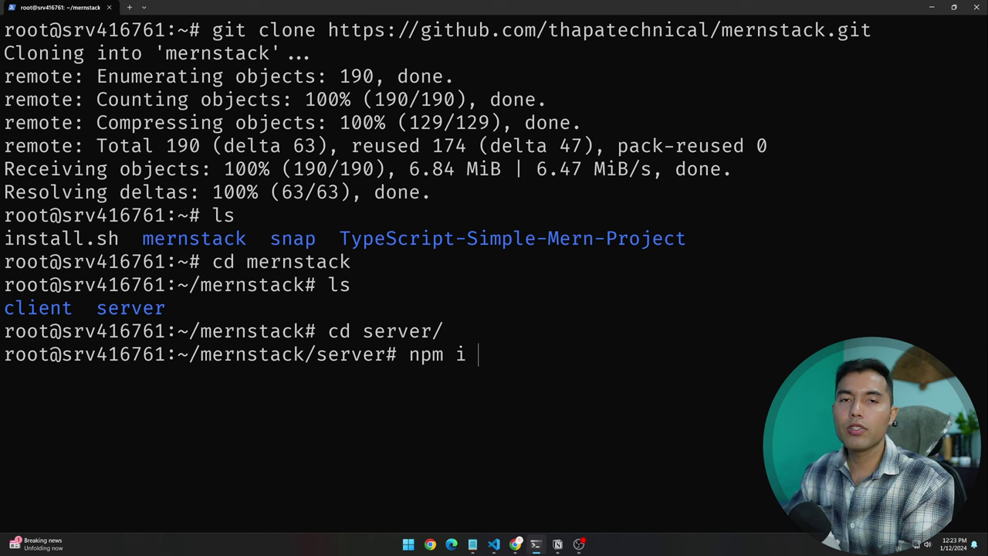
key(Return)
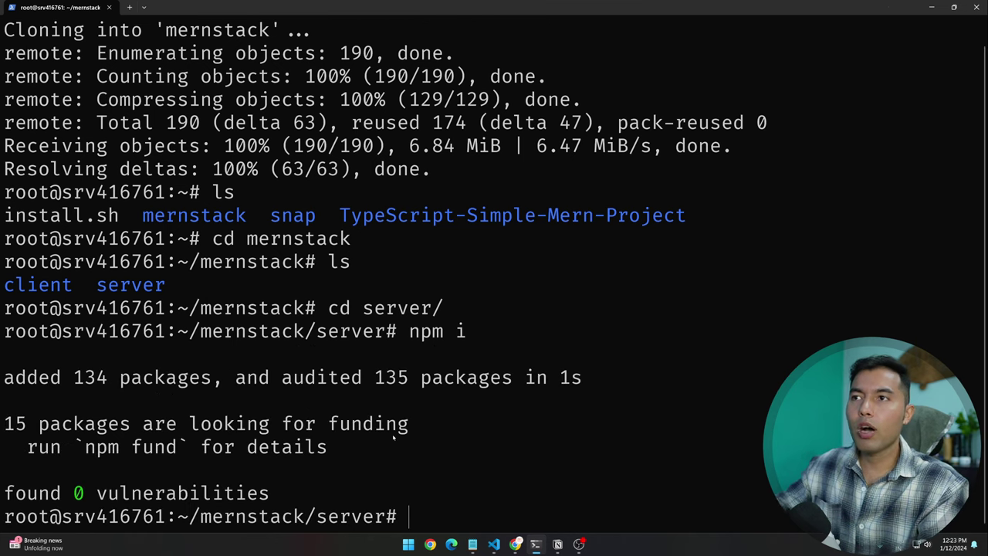
Step: Switch to VS Code, expand the server folder and examine the environment variables in its .env file
key(alt+Tab)
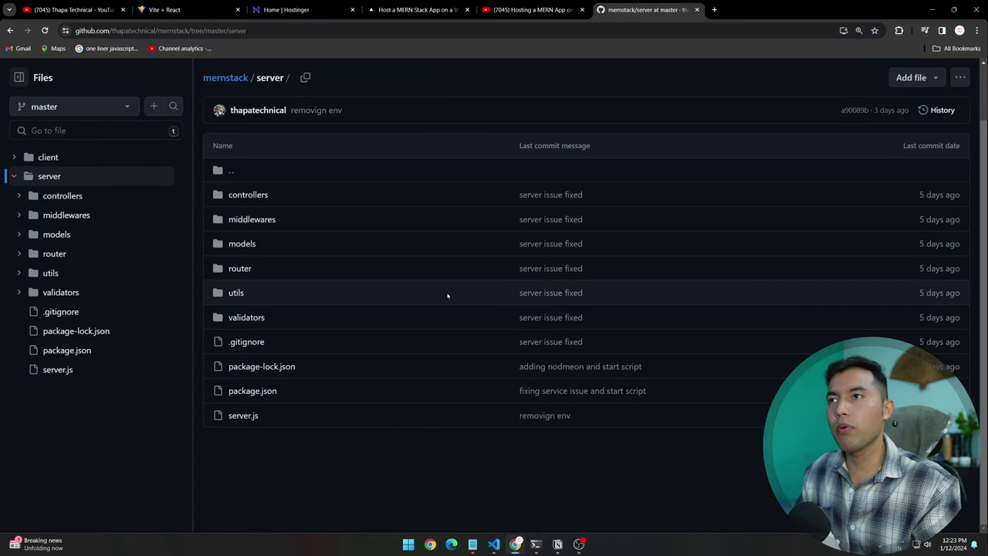
click(422, 6)
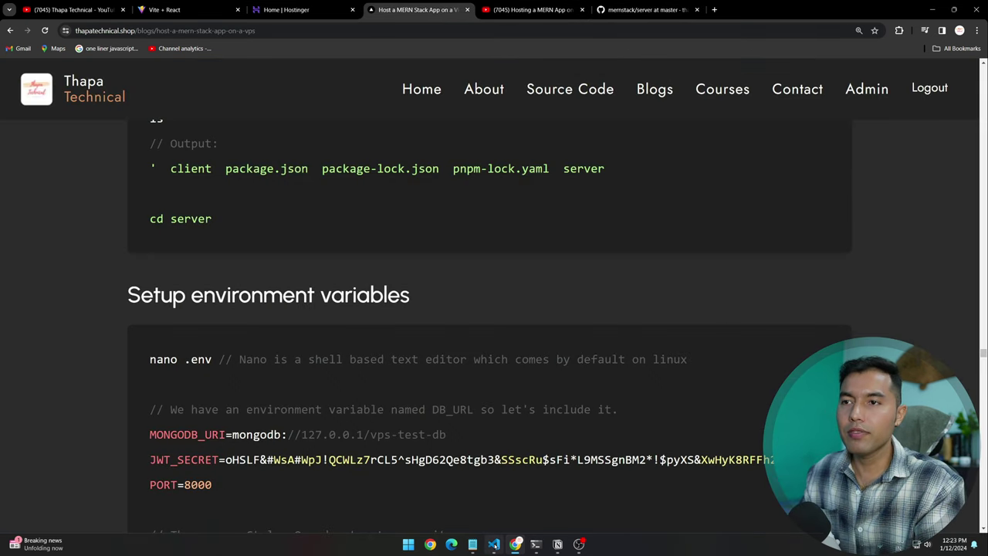
click(495, 544)
click(963, 90)
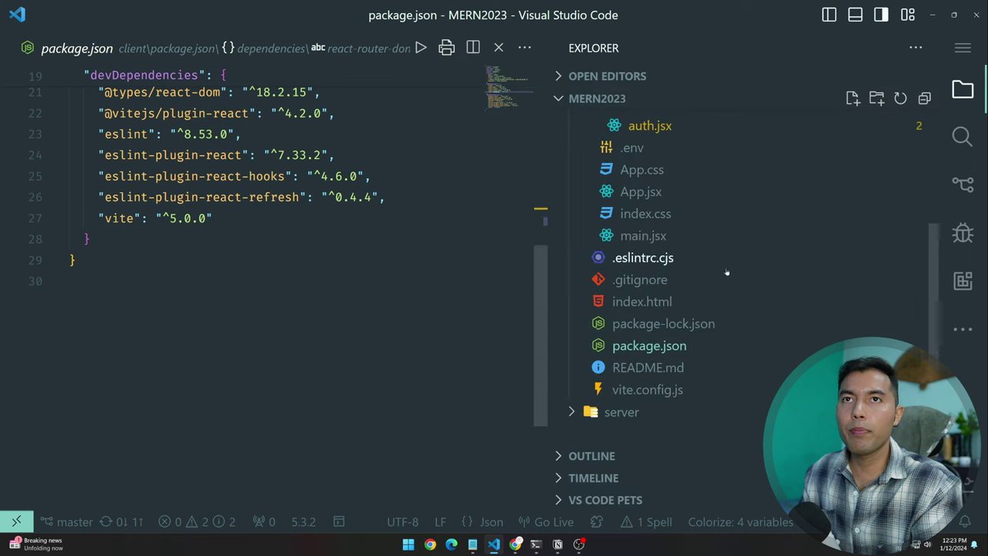
click(621, 412)
scroll(625, 371, down, 5)
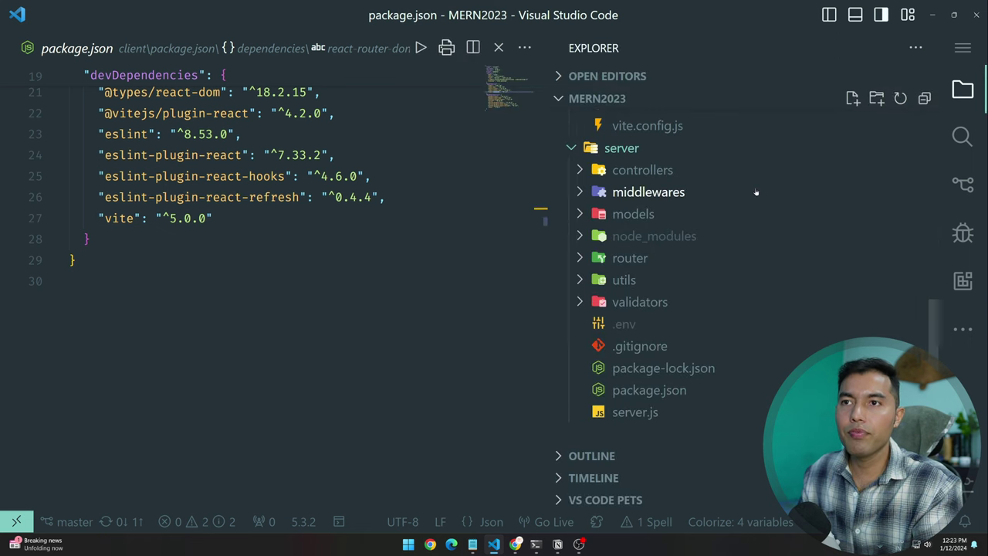
click(626, 331)
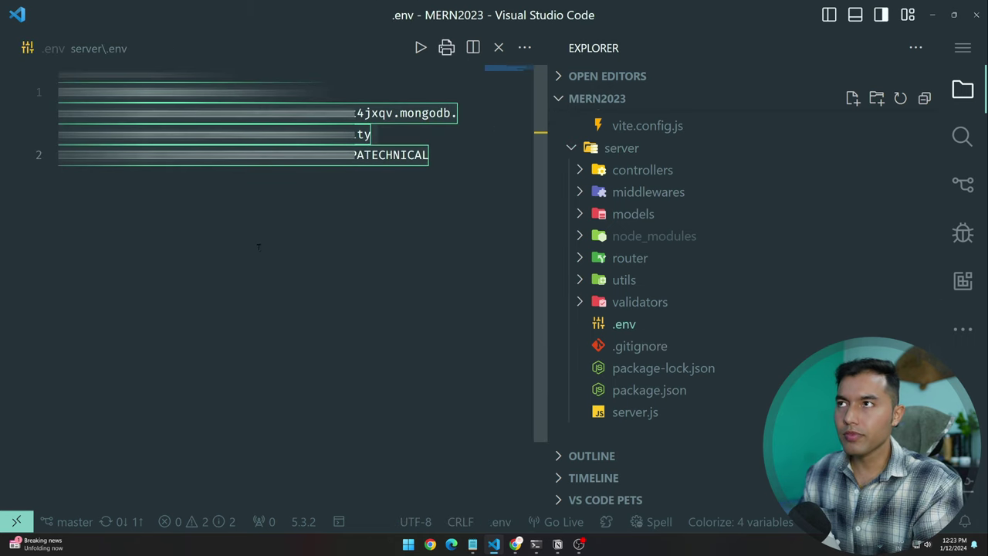
click(315, 250)
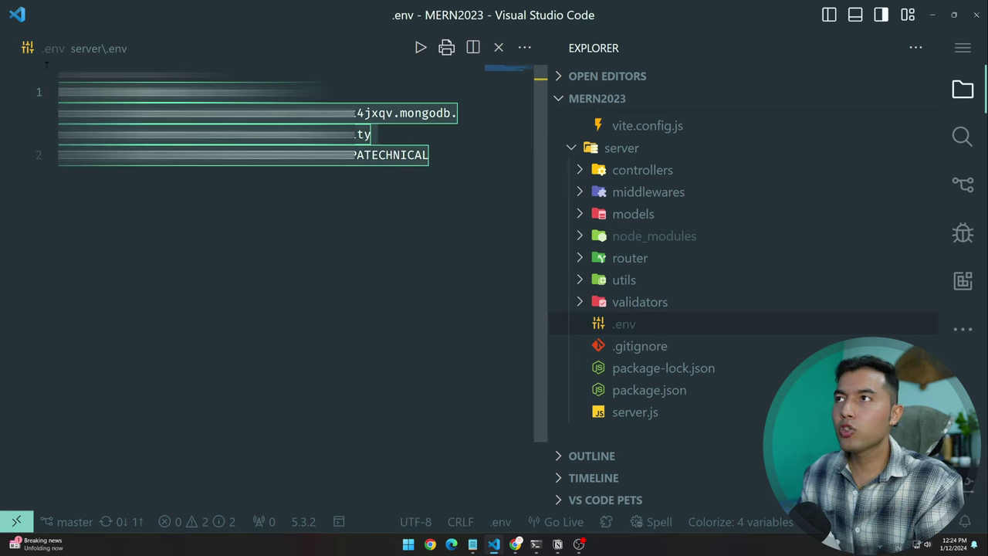
click(936, 14)
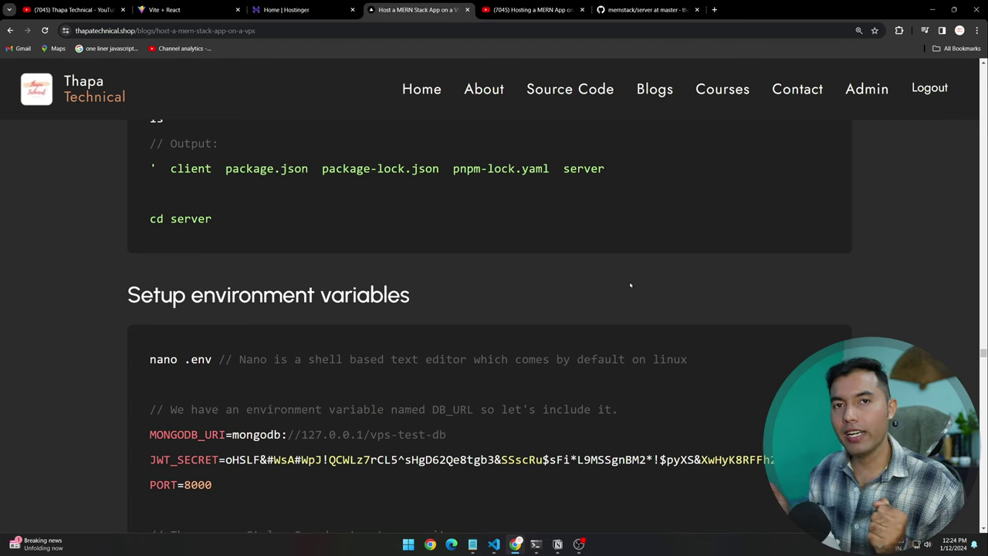
Step: Read the hosting guide's Setup environment variables section and check the server folder's .env entries in the Notepad deployment notes
key(ctrl+minus)
key(ctrl+minus)
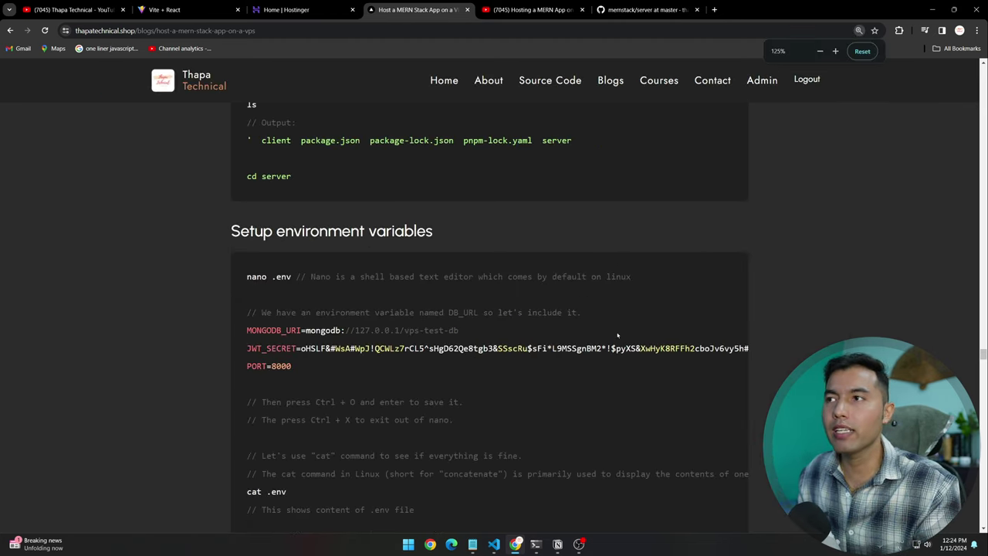
key(ctrl+plus)
scroll(618, 335, down, 1)
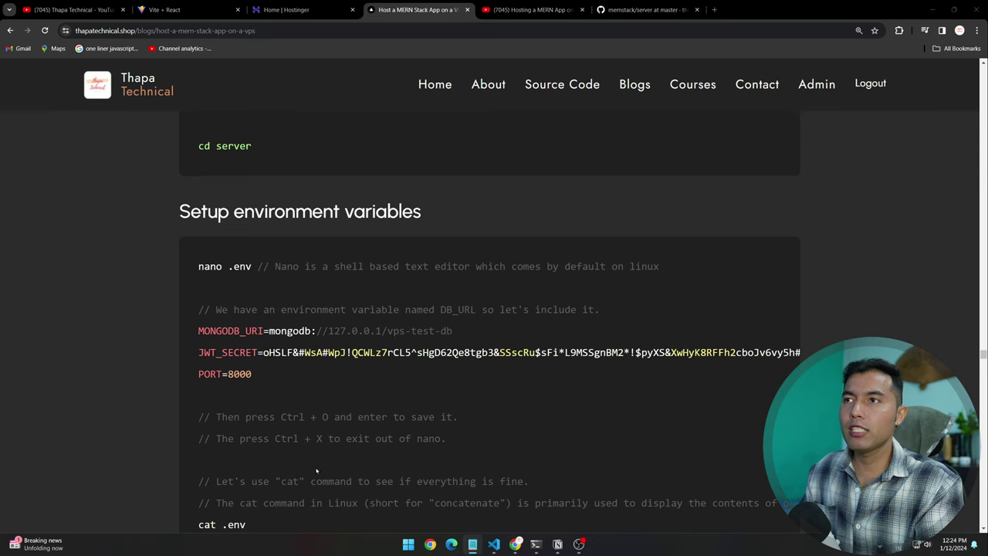
key(super+shift+Right)
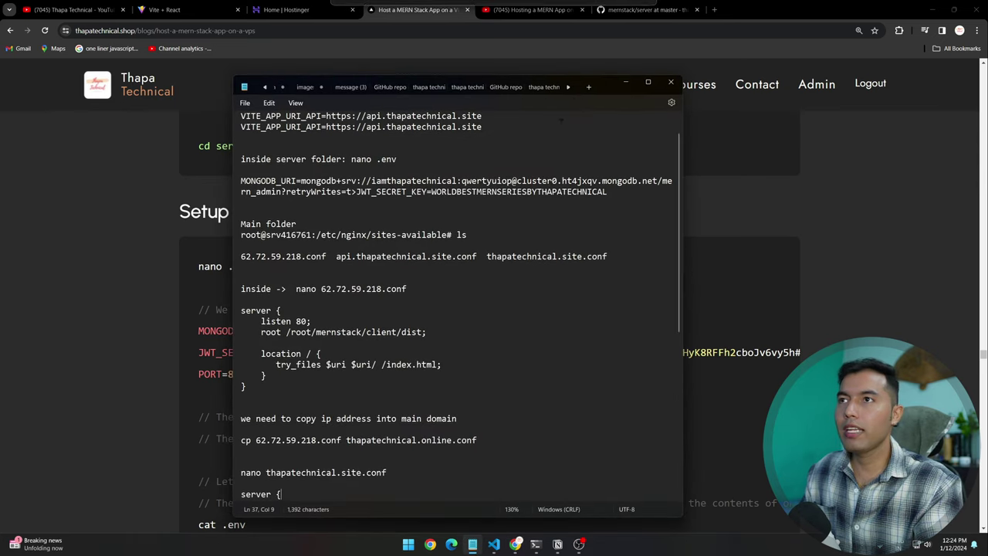
scroll(423, 367, down, 6)
scroll(422, 367, up, 5)
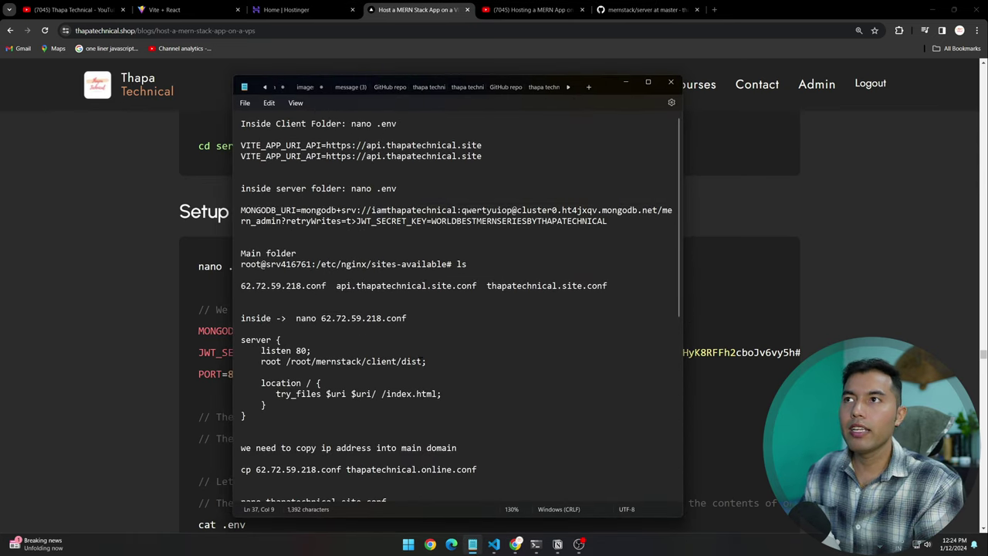
click(626, 82)
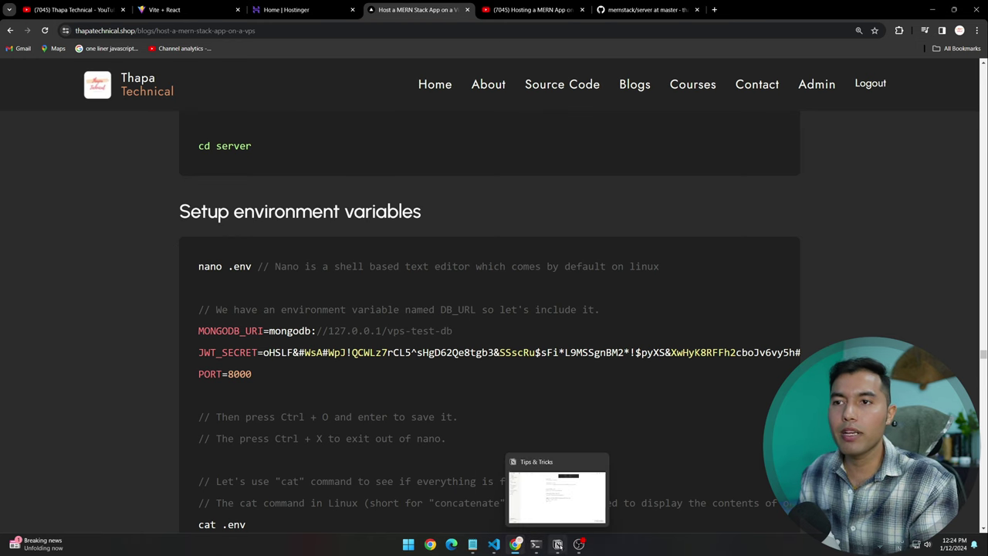
Step: In the VPS terminal, create the server's .env file with nano, paste the MongoDB connection string and JWT secret key, save and exit
click(535, 544)
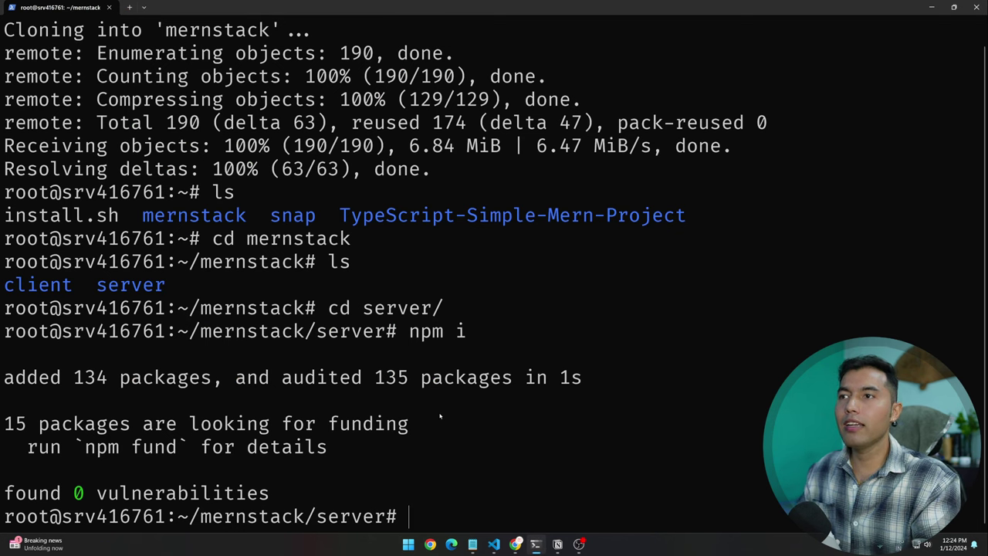
text(nano )
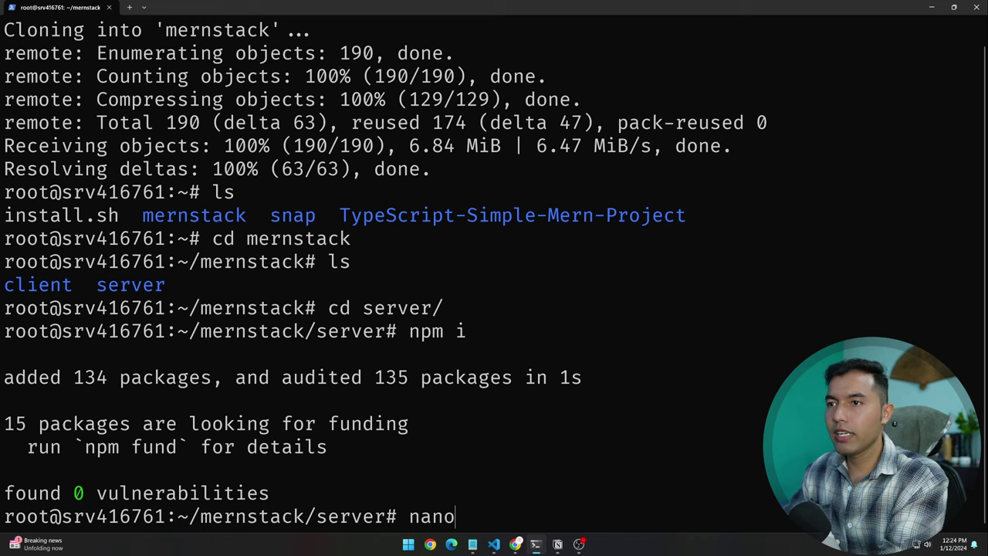
text(.env)
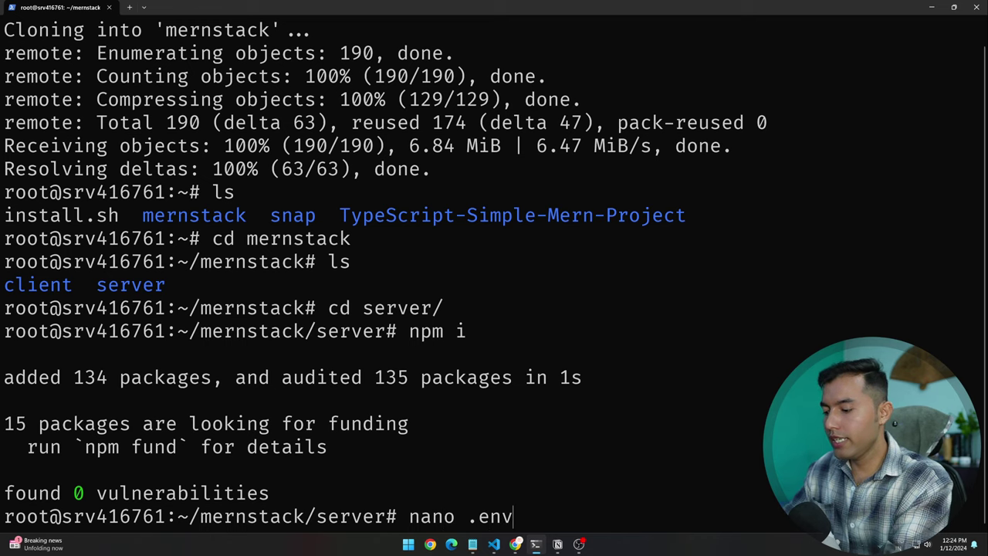
key(Return)
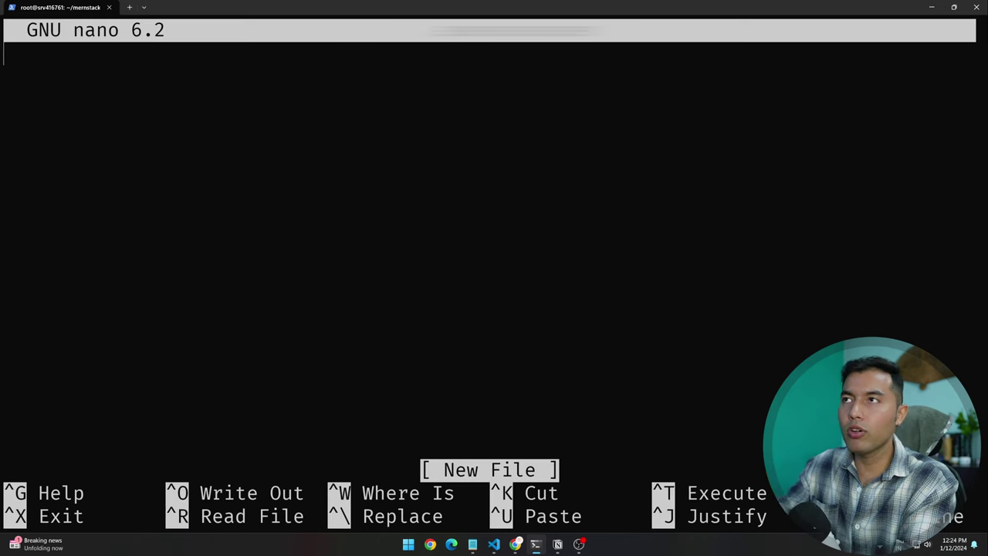
key(ctrl+v)
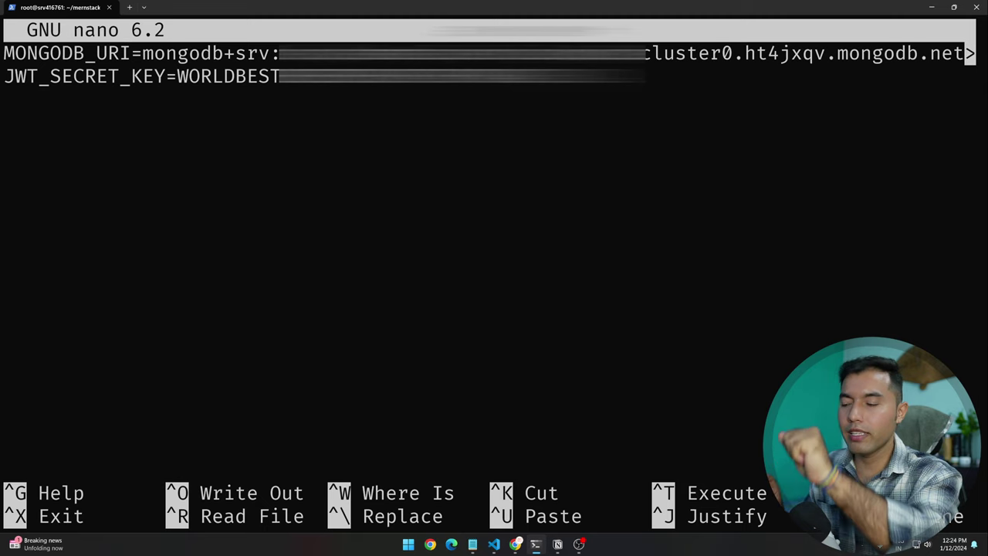
key(ctrl+o)
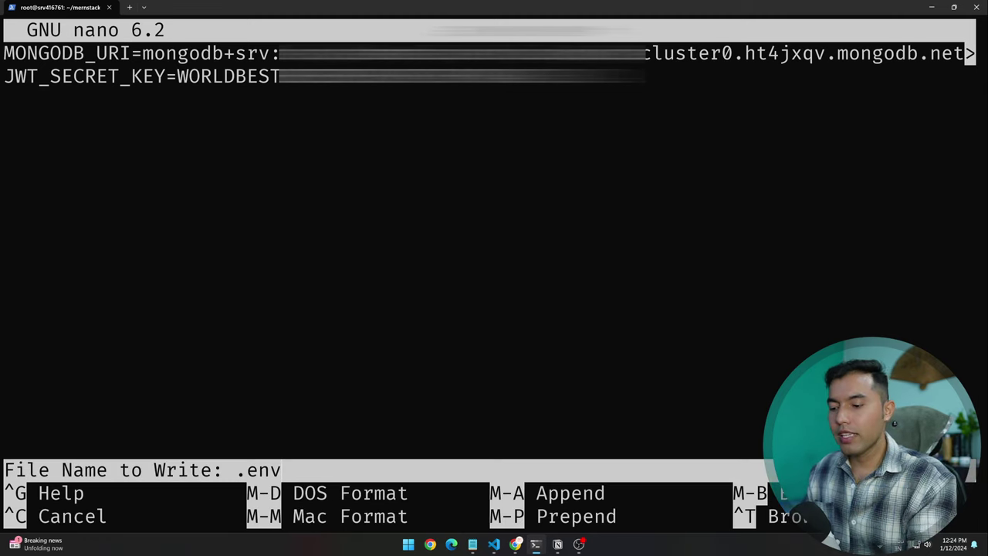
key(Return)
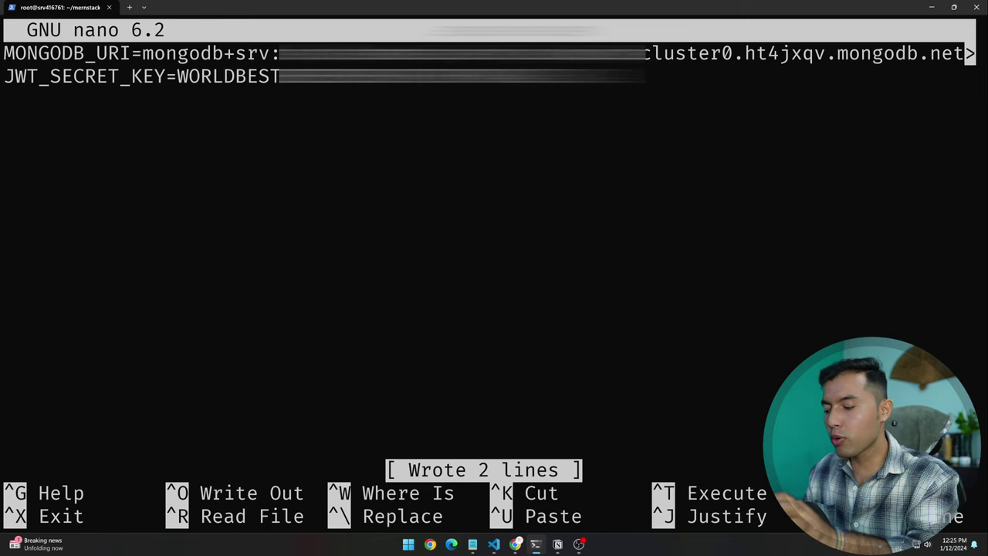
key(ctrl+x)
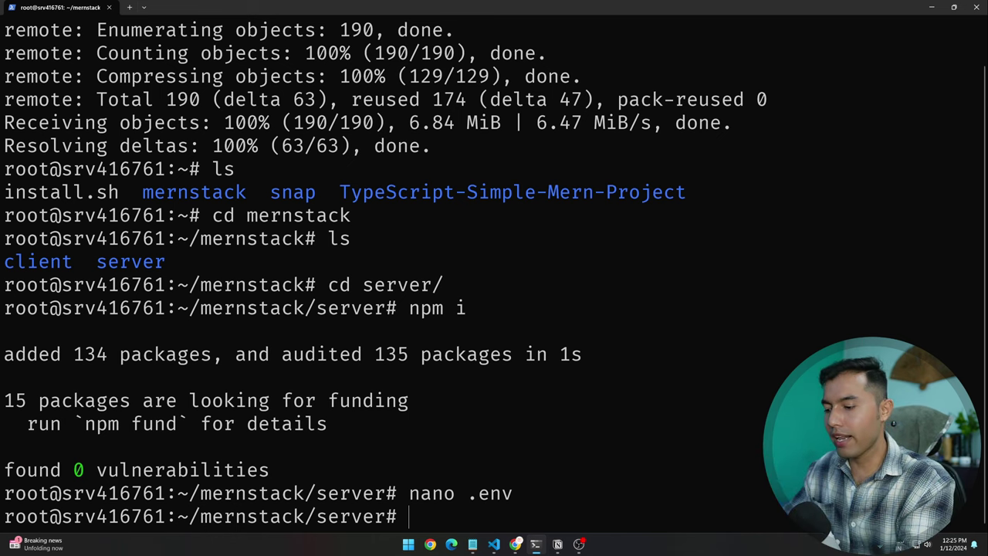
Step: Read the hosting guide's cat .env instructions, and clear the VPS terminal
key(alt+Tab)
scroll(438, 401, down, 2)
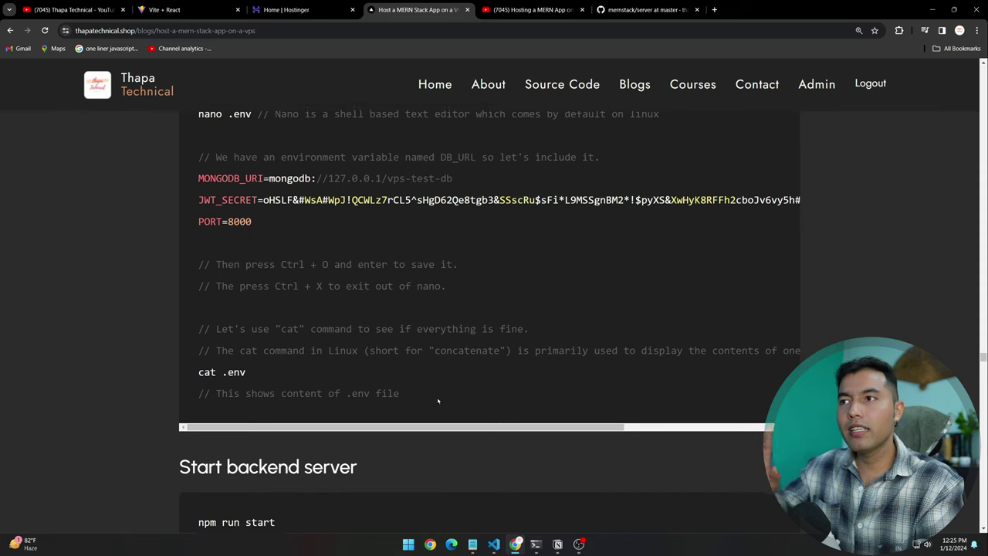
scroll(437, 401, down, 2)
key(alt+Tab)
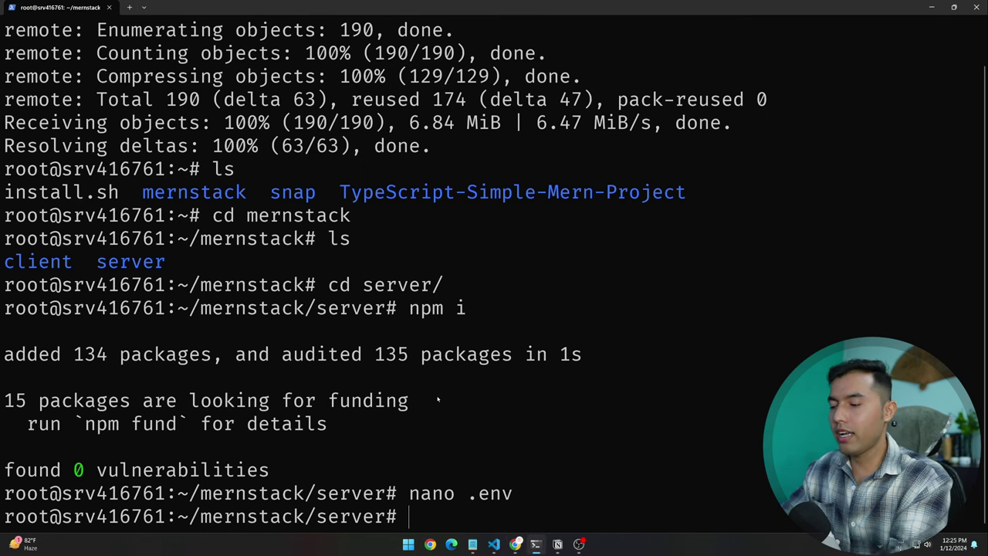
text(cls)
key(Return)
text(clear)
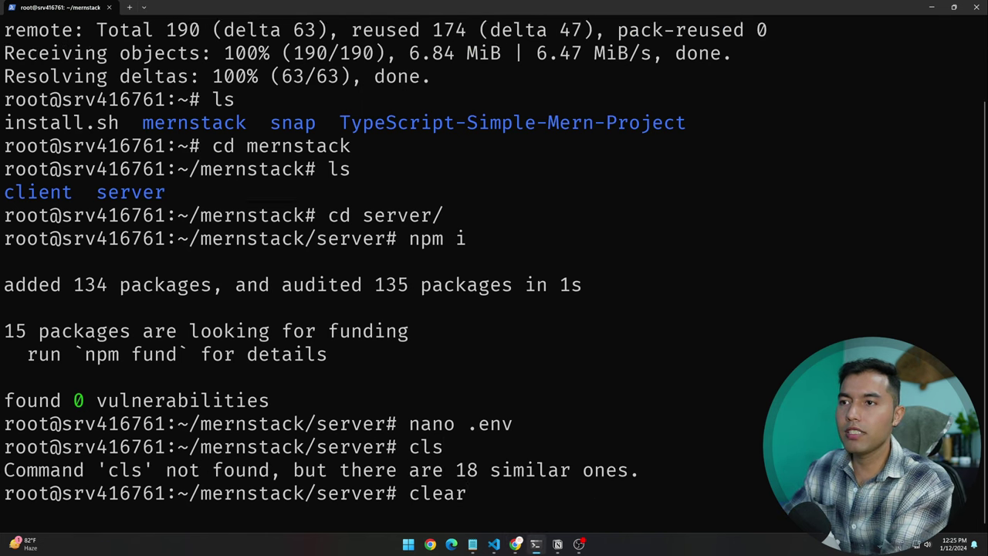
key(Return)
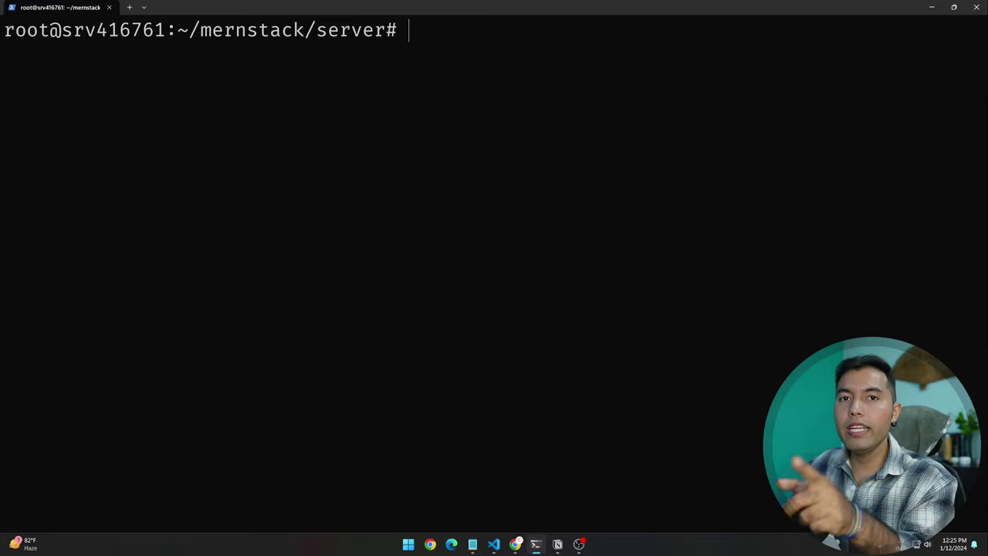
Step: Display the contents of the server's .env file with cat .env to check it, and clear the terminal
text(cl)
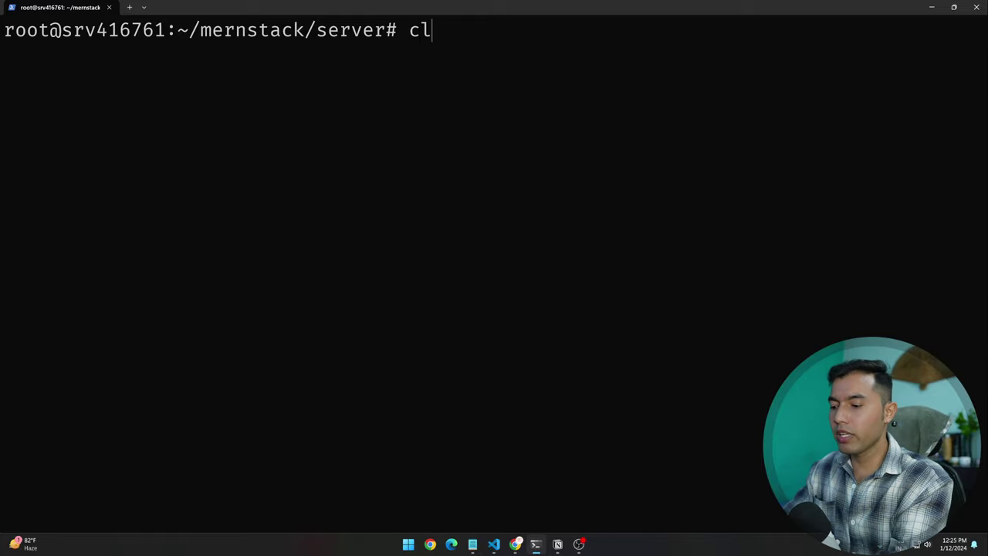
key(BackSpace)
key(BackSpace)
text(cat)
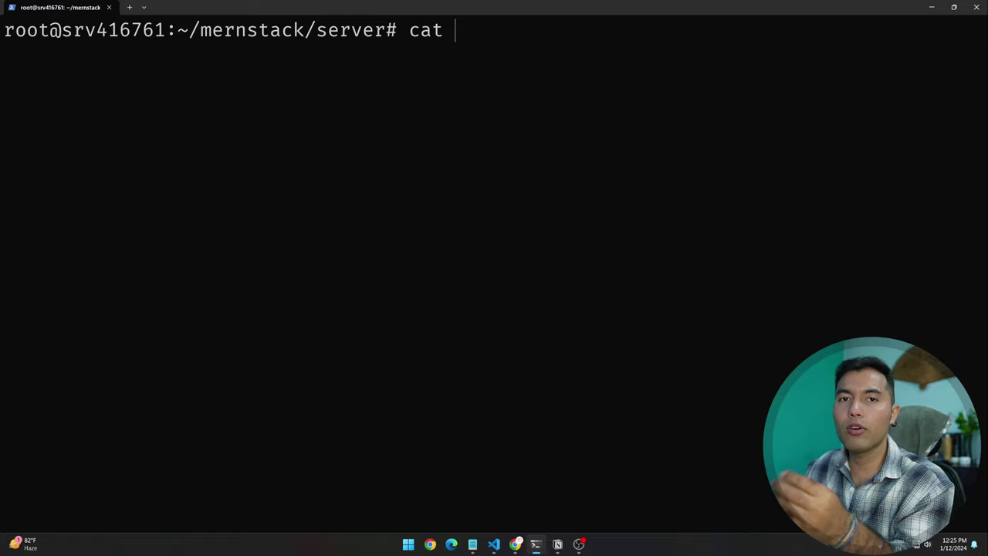
text(.me)
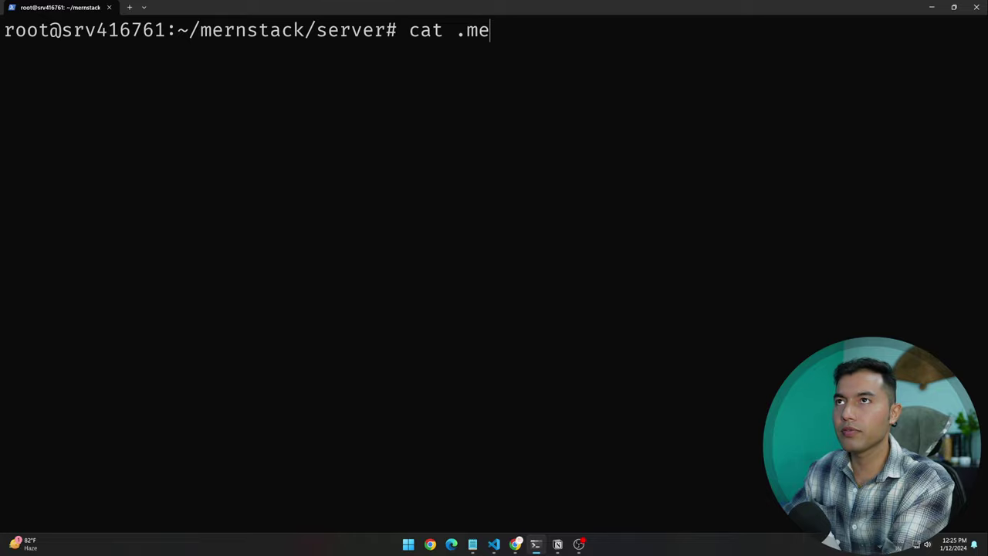
key(BackSpace)
key(BackSpace)
text(env)
key(Return)
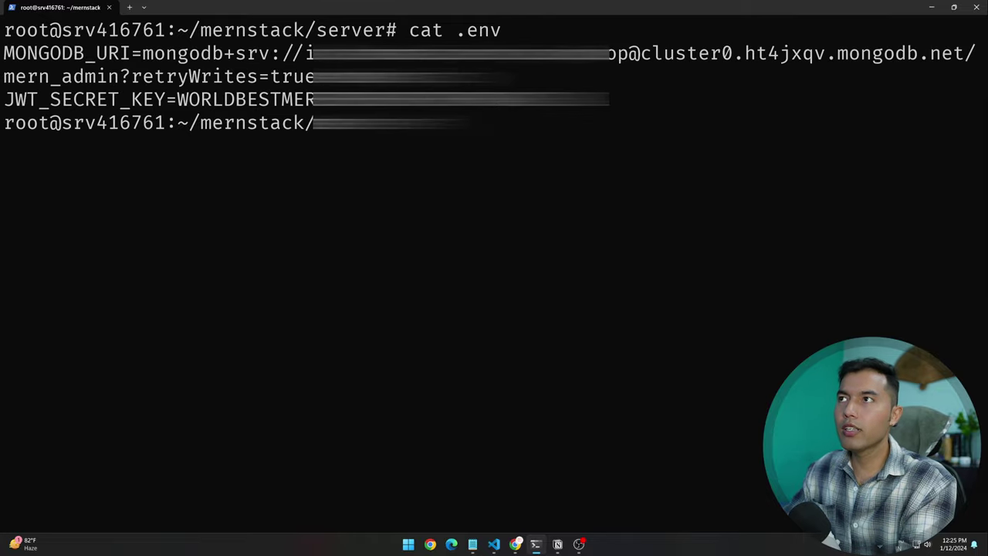
text(clear)
key(Return)
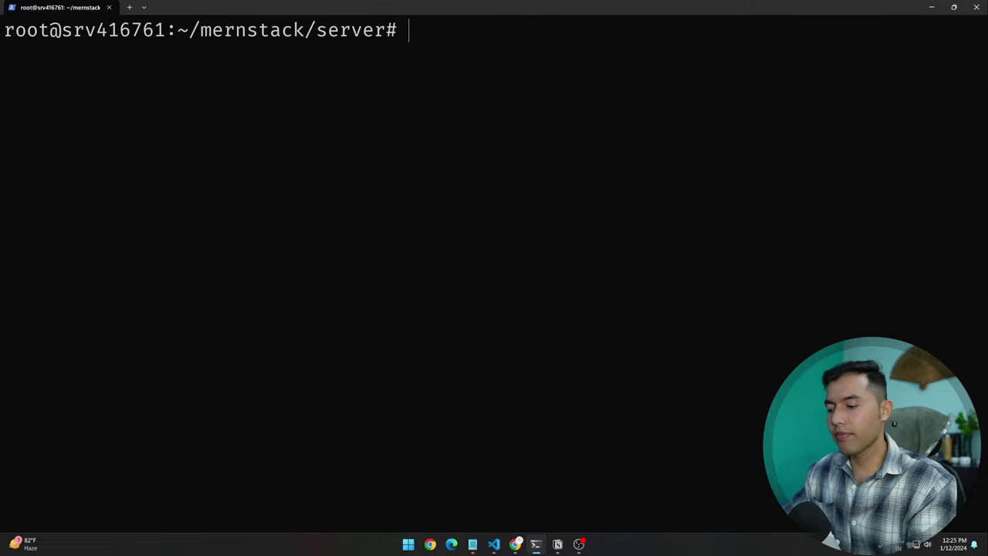
Step: Read the Start backend server section of the hosting guide, including its start commands
key(alt+Tab)
scroll(440, 368, down, 1)
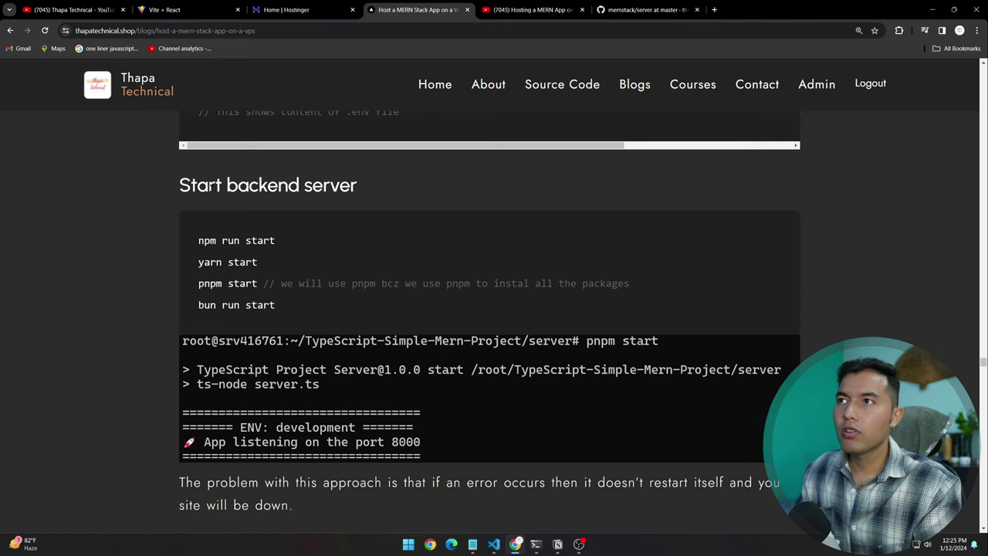
drag(210, 185, 340, 186)
click(294, 187)
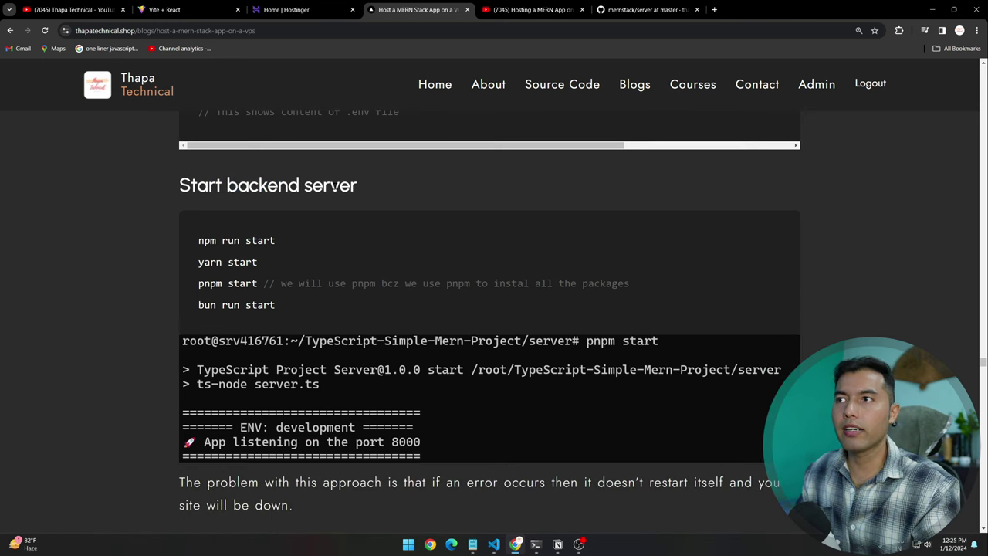
scroll(464, 354, down, 1)
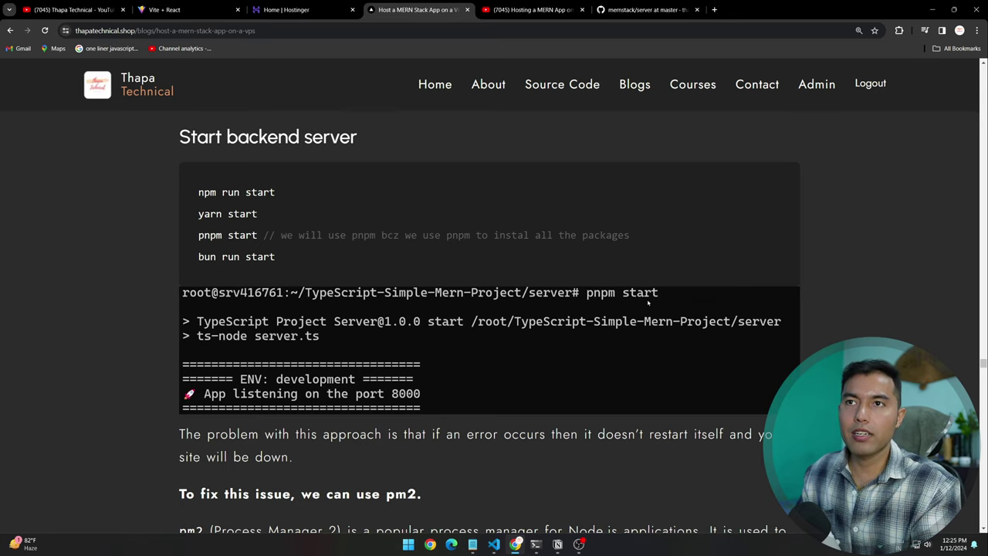
Step: In the VPS terminal, run npm start in the mernstack server folder and examine the resulting output
key(alt+Tab)
text(npm start)
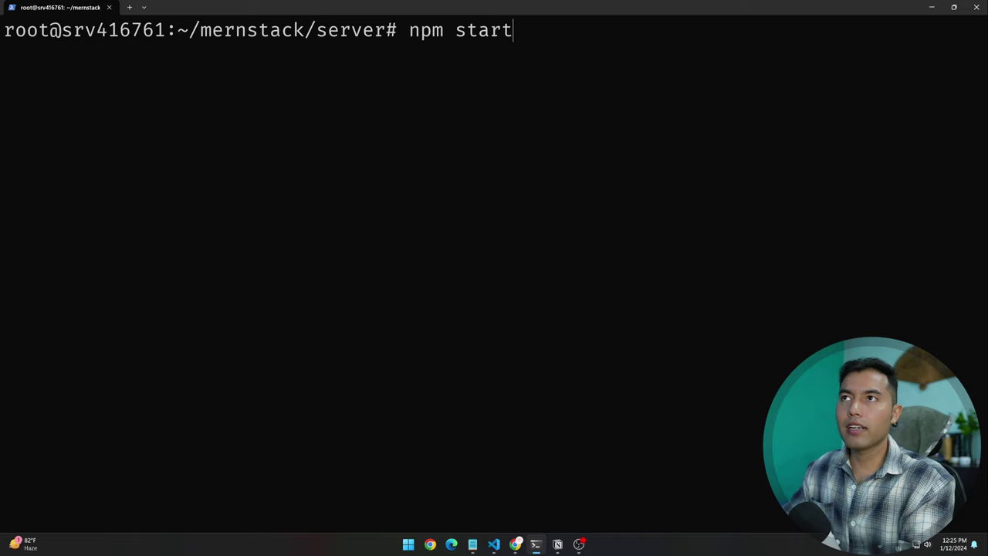
key(Return)
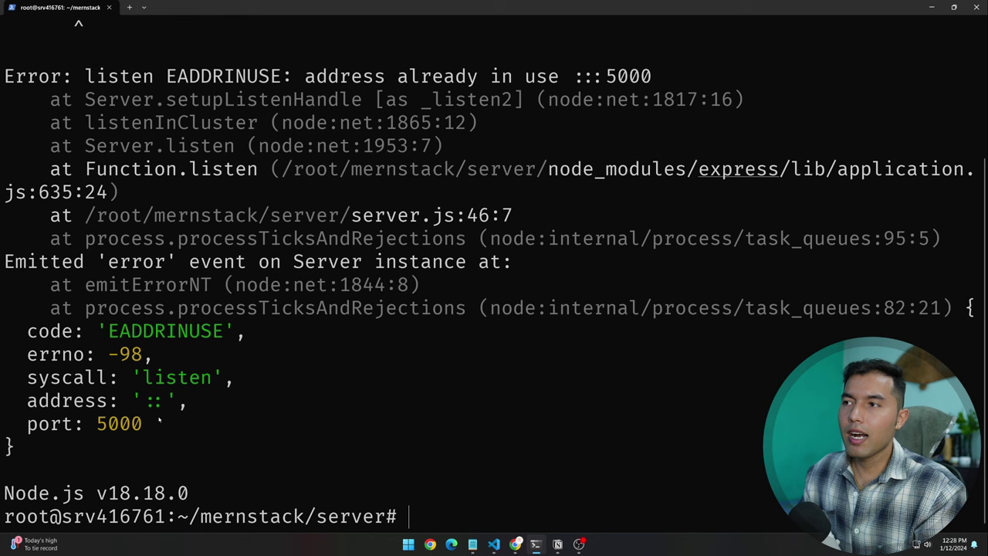
drag(158, 422, 38, 424)
scroll(371, 412, up, 3)
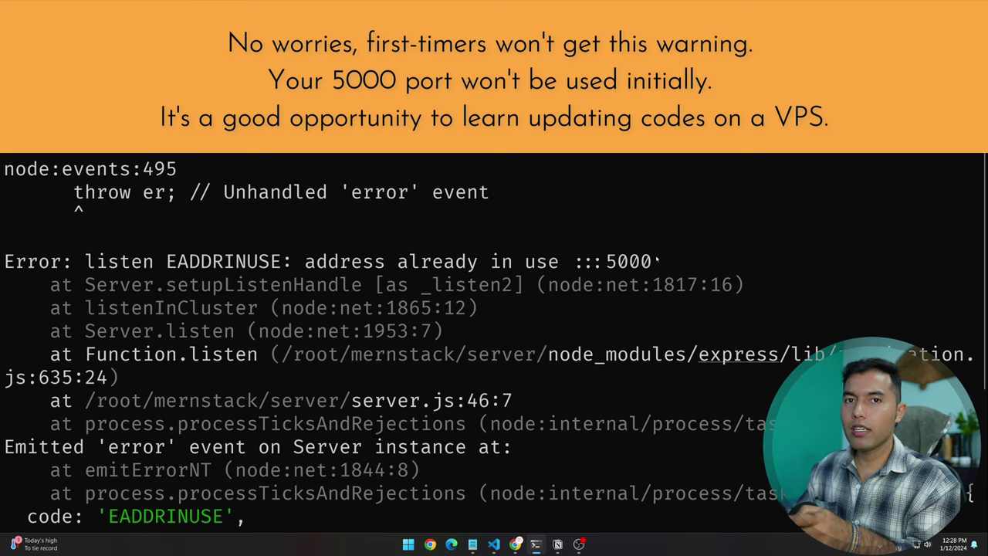
Step: Reload the thapatechnical.site page in the browser to check the live site, and return to the VPS terminal to review the port error
key(alt+Tab)
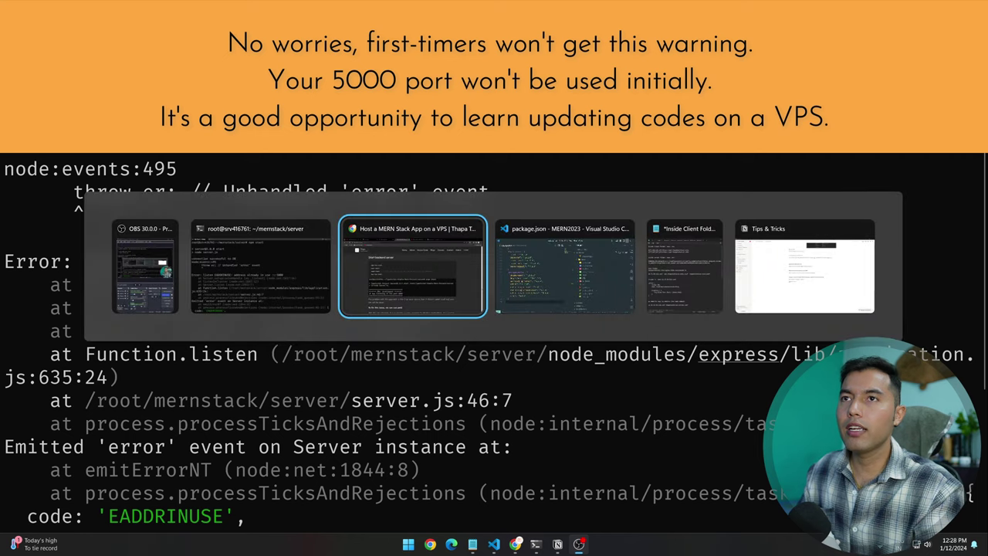
key(ctrl+2)
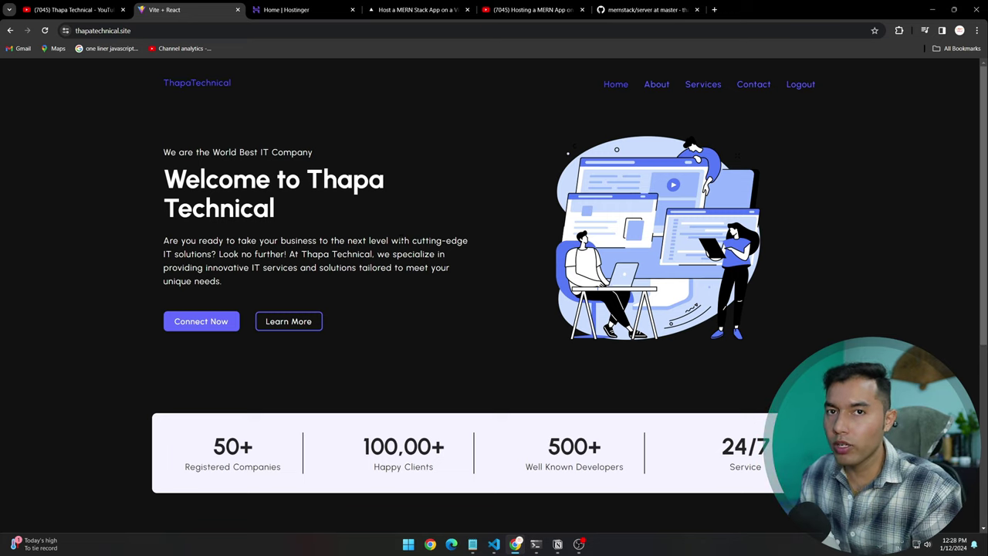
key(ctrl+r)
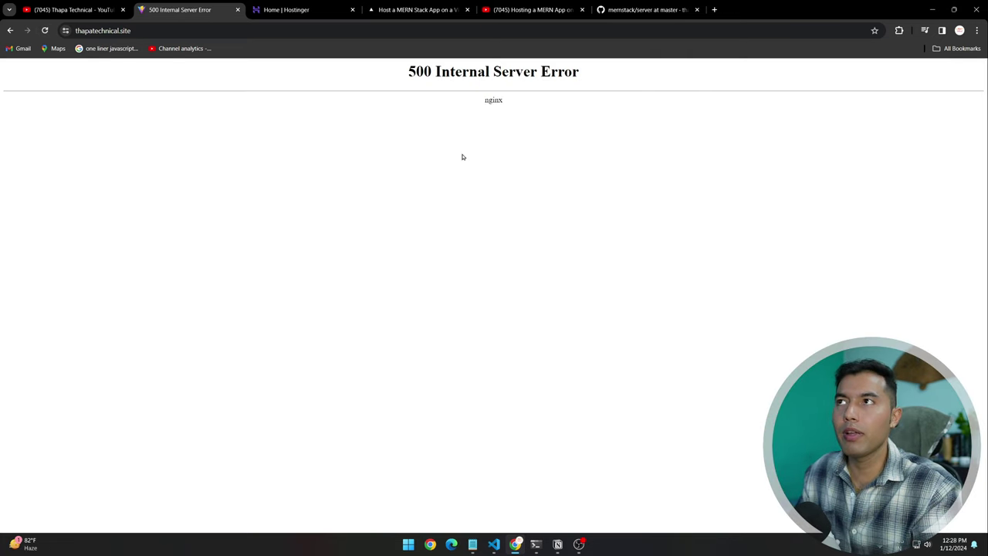
key(ctrl+plus)
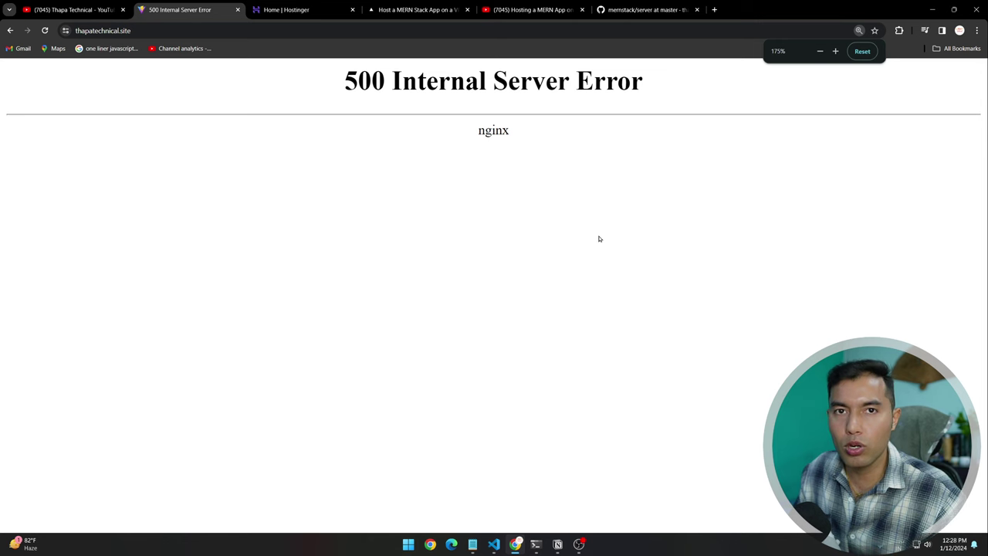
key(alt+Tab)
scroll(323, 371, down, 3)
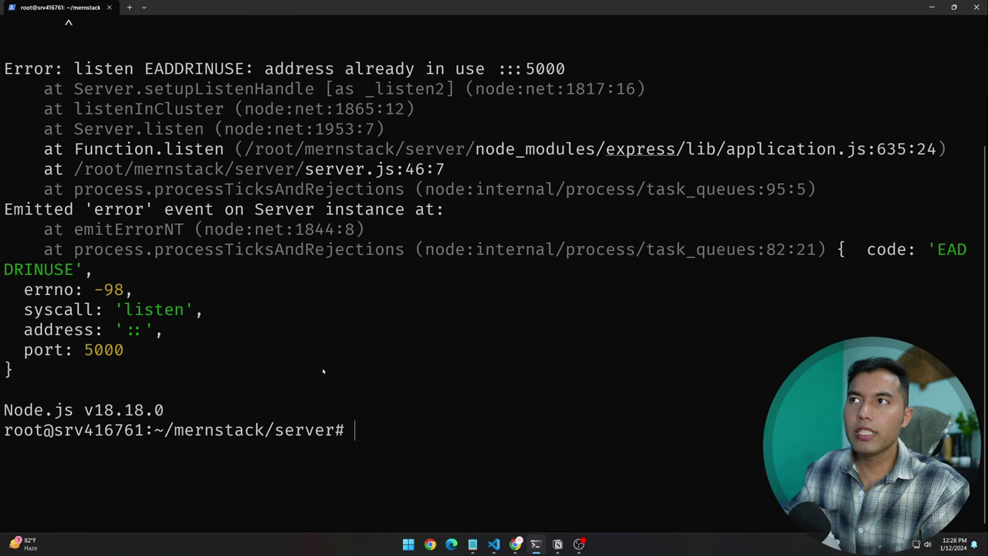
Step: Switch to Visual Studio Code and open server.js from the server folder at its PORT definition
click(494, 544)
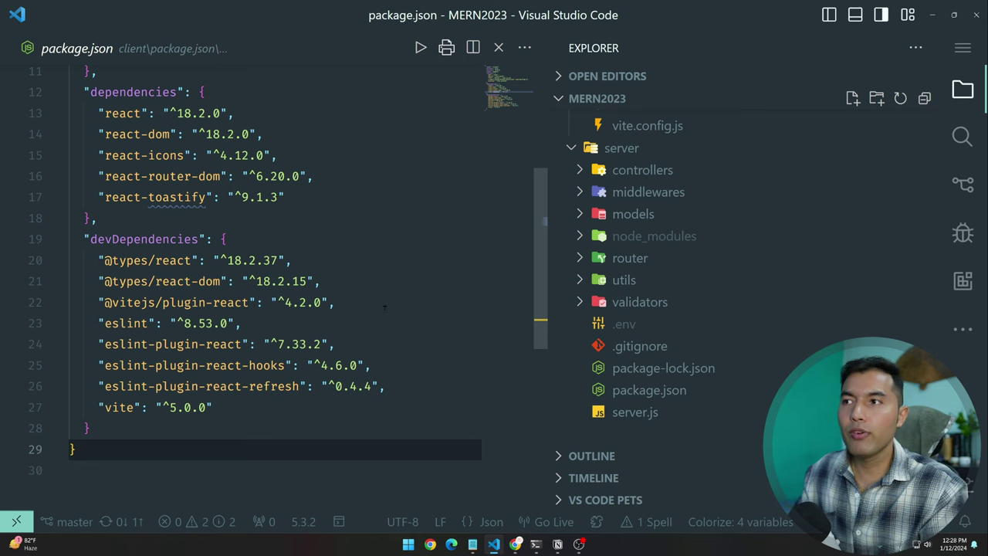
key(ctrl+b)
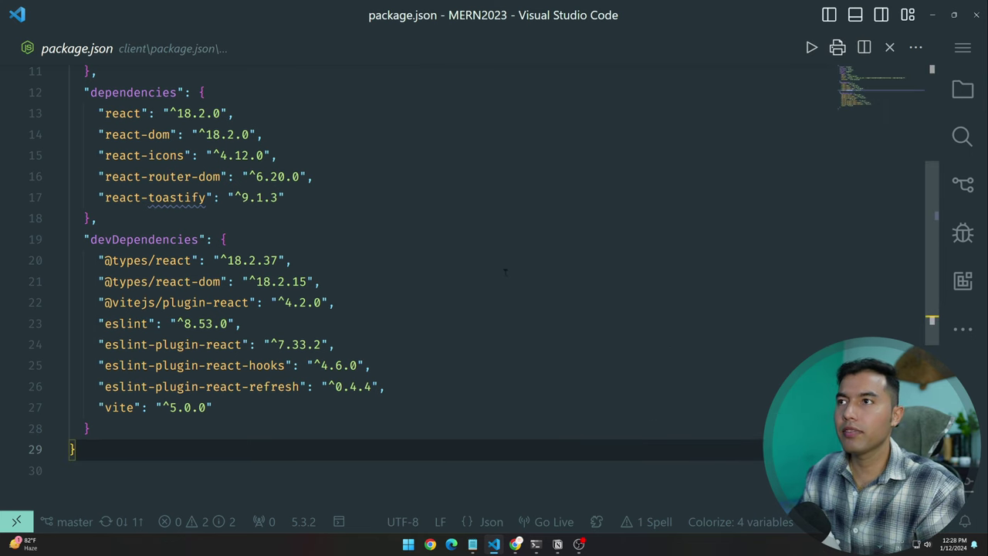
scroll(506, 271, down, 5)
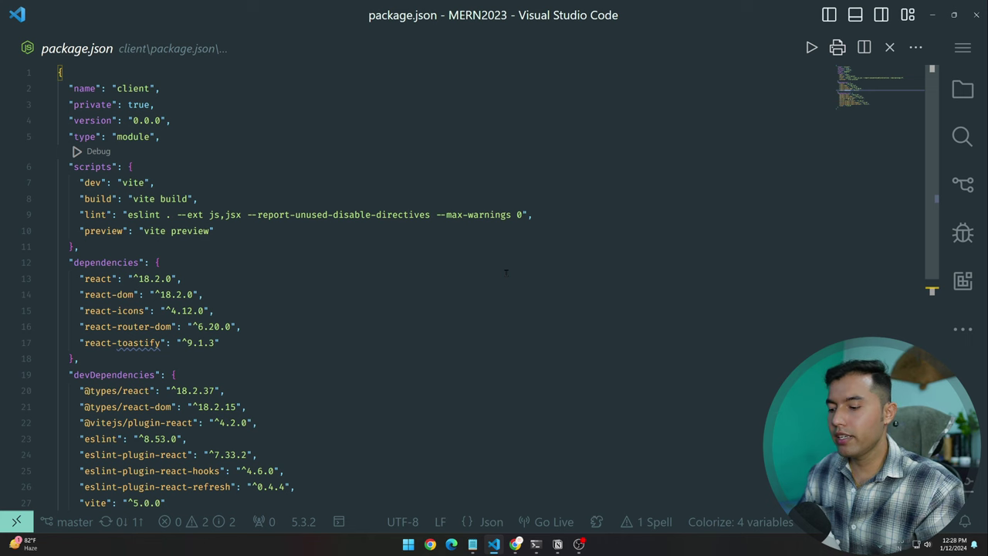
key(ctrl+p)
text(ser)
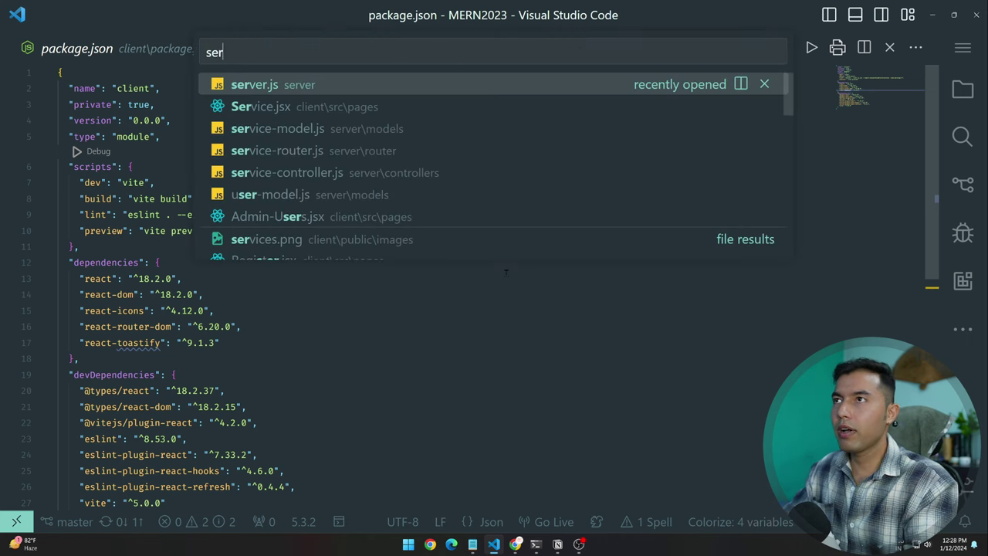
key(Return)
scroll(406, 318, up, 2)
Step: Set the PORT constant in server.js to 5001 and save the file
click(324, 317)
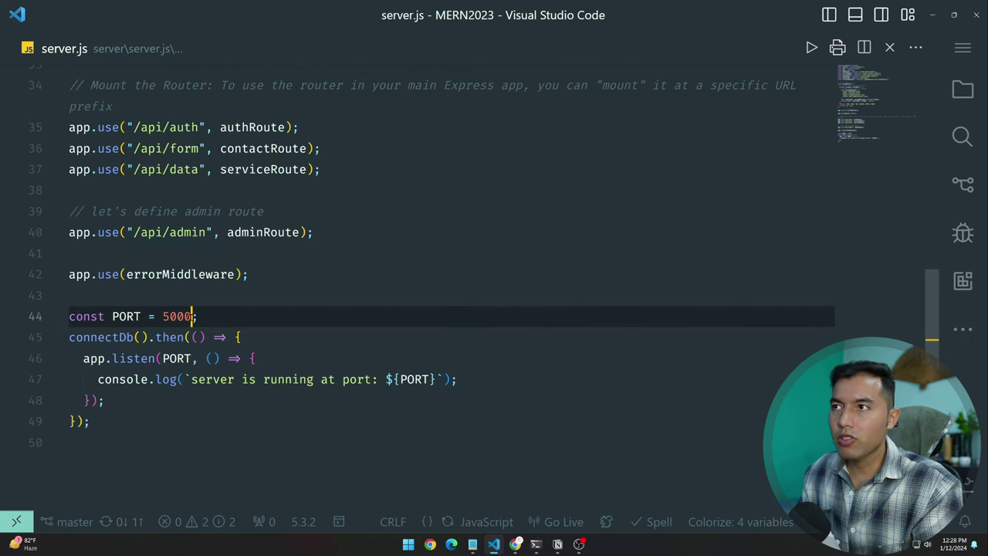
key(BackSpace)
text(1)
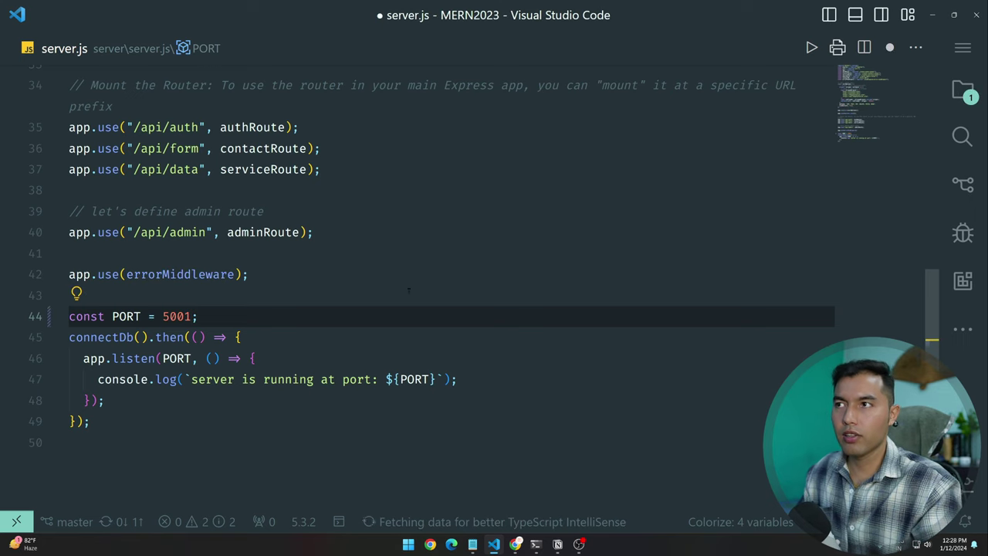
click(424, 276)
key(ctrl+s)
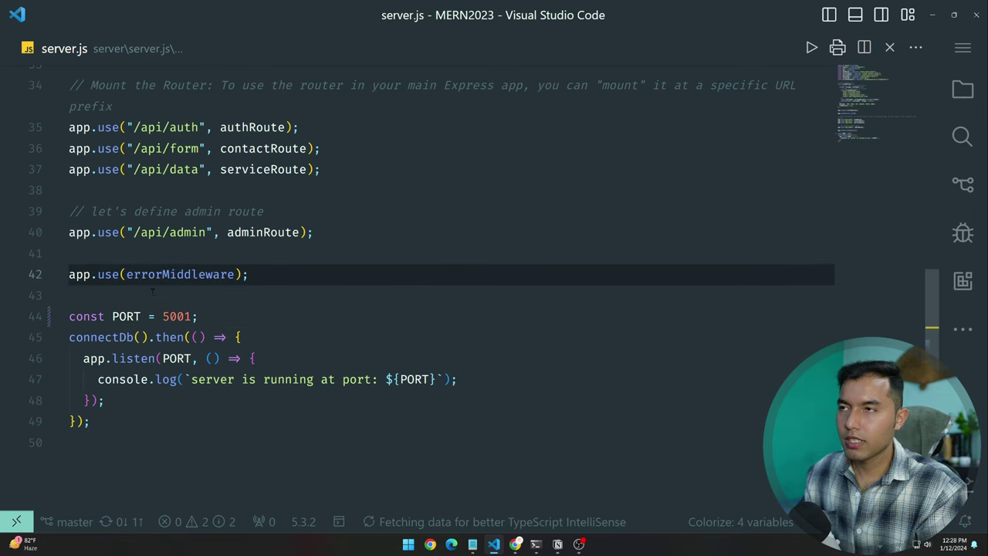
Step: Review server.js for its CORS allowed origins, route mounts and other settings that might depend on the port
scroll(486, 369, up, 2)
scroll(486, 368, down, 2)
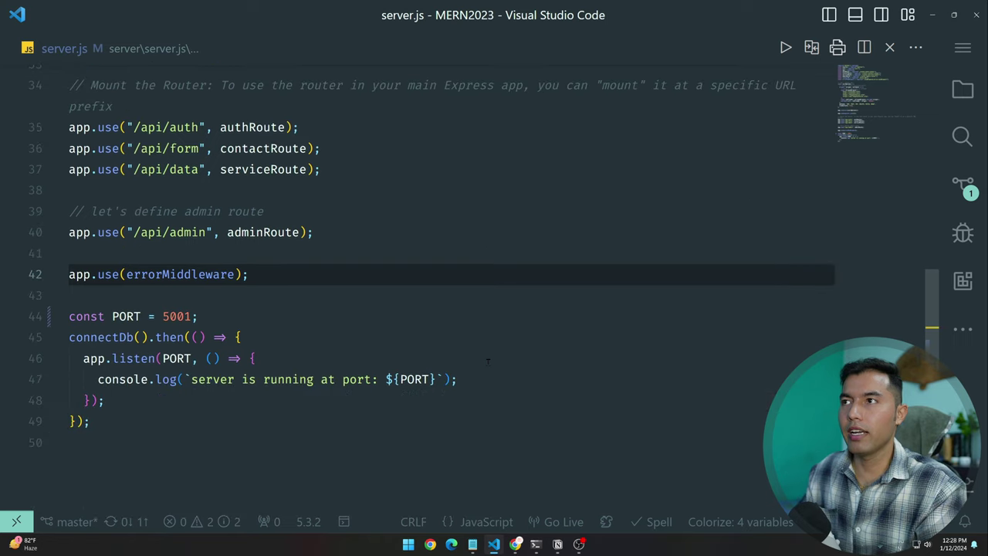
scroll(488, 361, up, 4)
scroll(488, 361, up, 6)
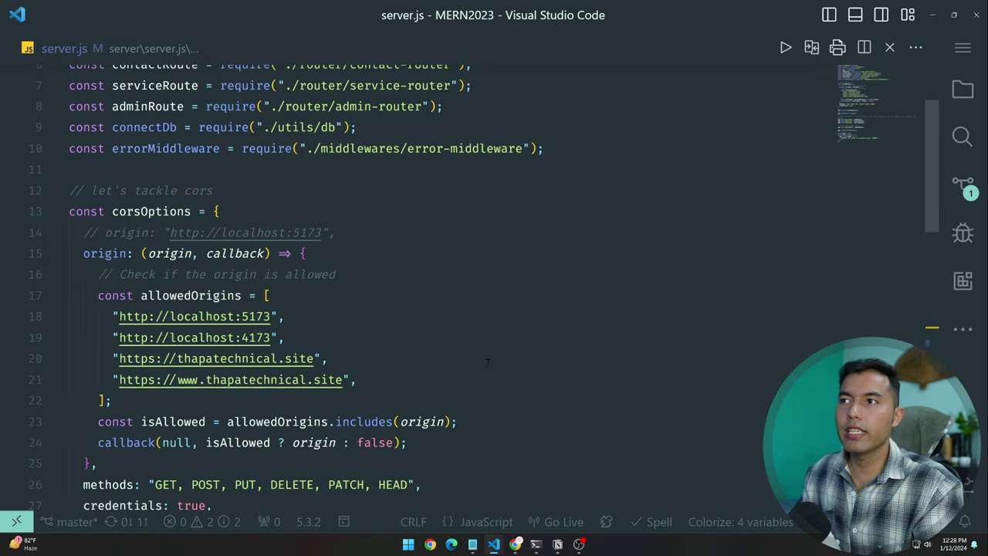
scroll(488, 361, down, 4)
scroll(488, 362, down, 2)
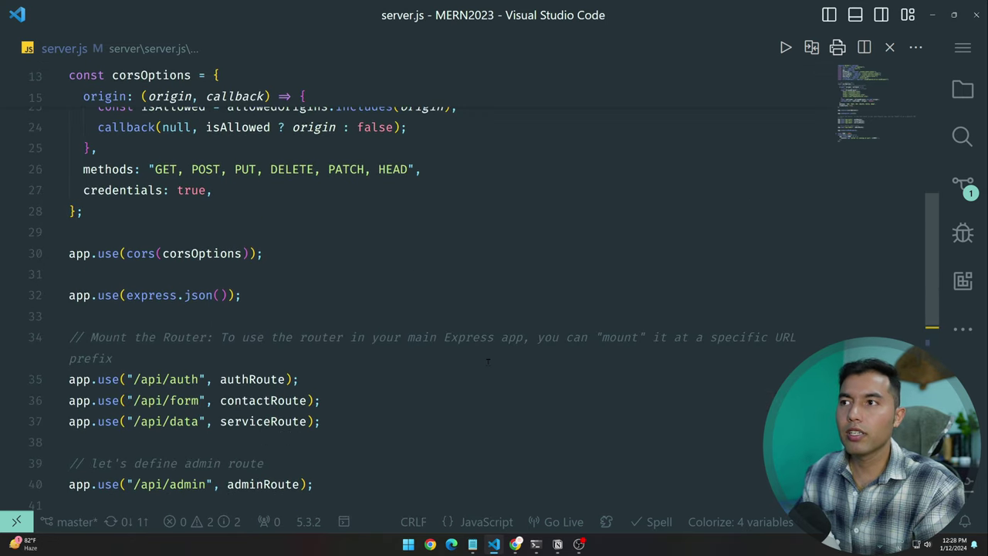
scroll(488, 361, up, 5)
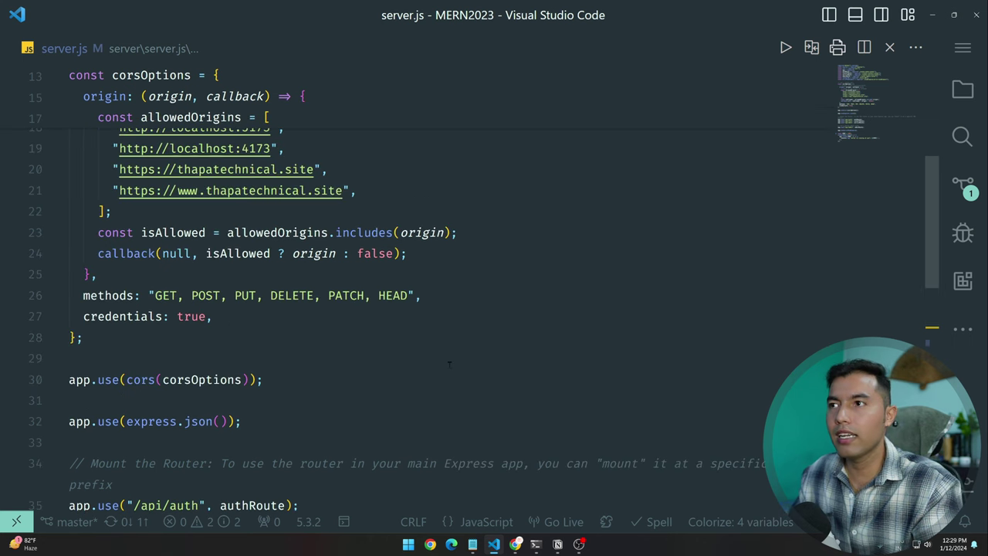
click(963, 90)
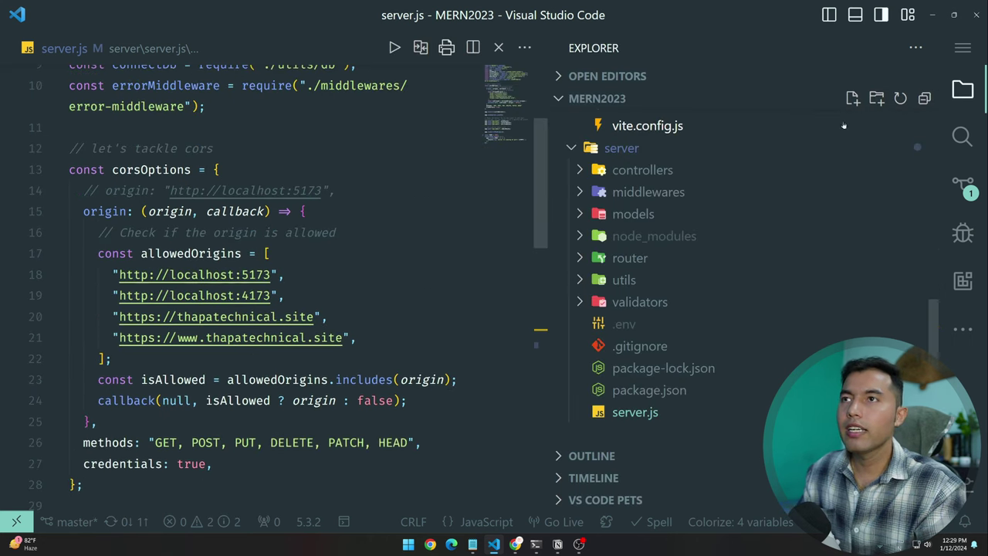
click(494, 208)
key(ctrl+b)
click(627, 208)
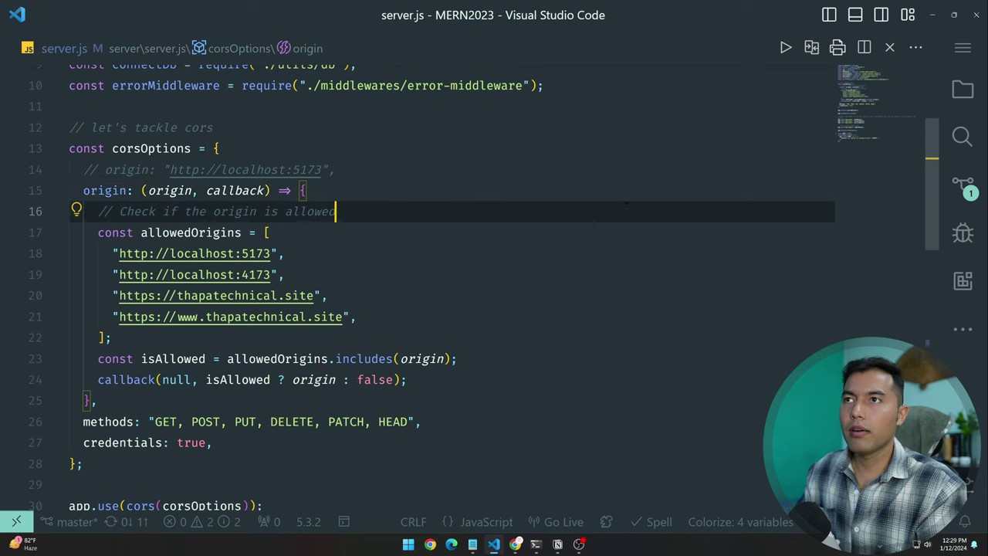
Step: Open auth.jsx from the client's store folder and examine how the API constant gets its backend address
key(ctrl+p)
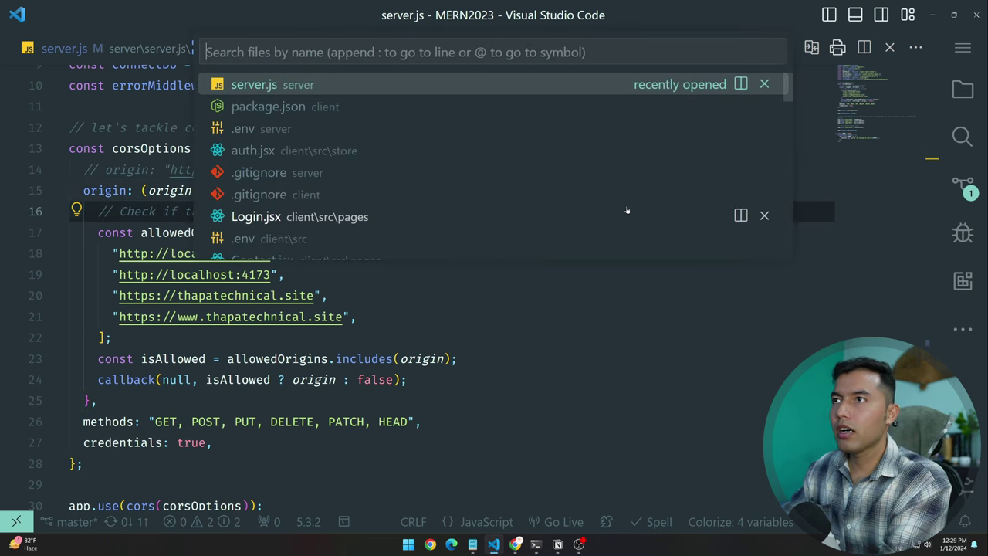
text(au)
key(Return)
scroll(444, 290, up, 15)
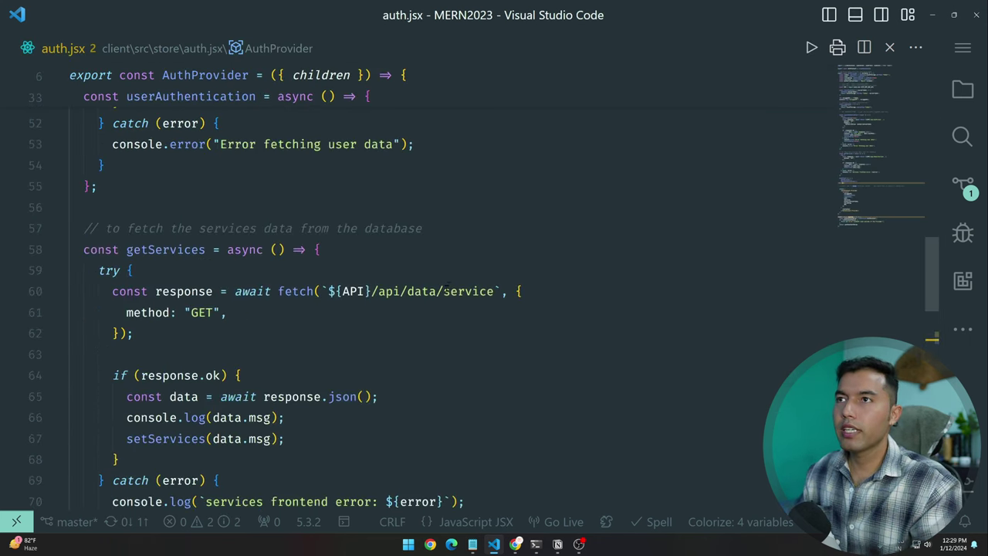
scroll(443, 290, up, 6)
scroll(444, 290, down, 2)
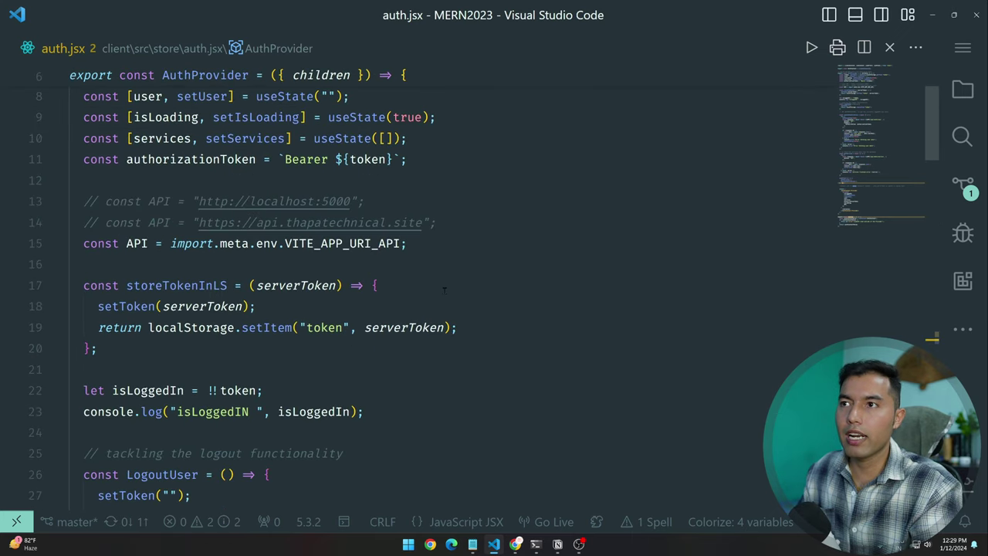
scroll(444, 291, up, 1)
drag(482, 240, 74, 214)
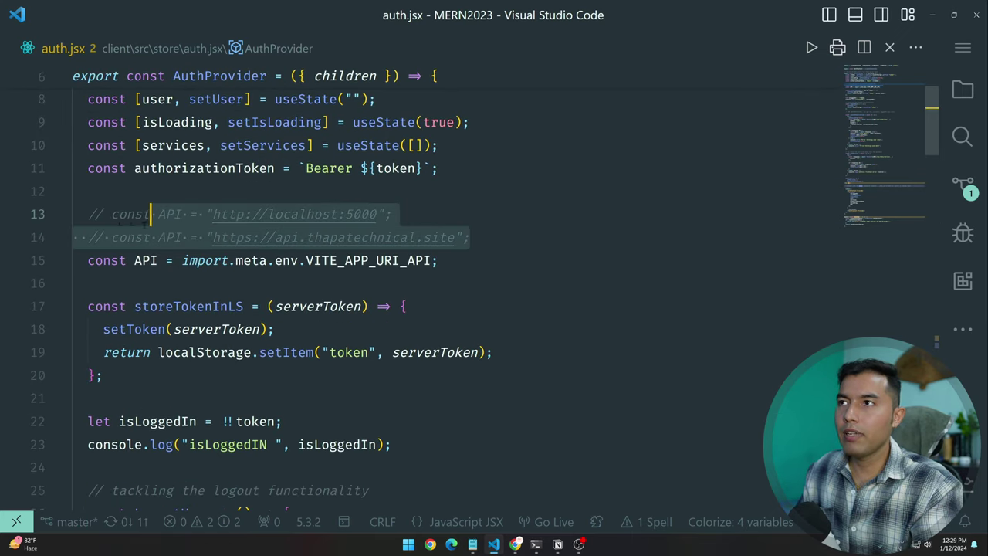
click(398, 214)
click(965, 89)
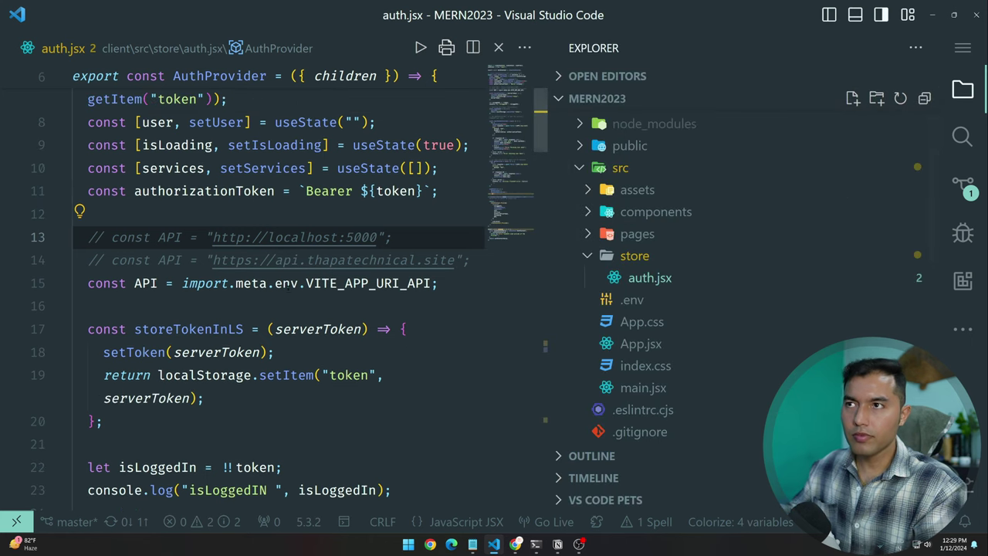
click(631, 299)
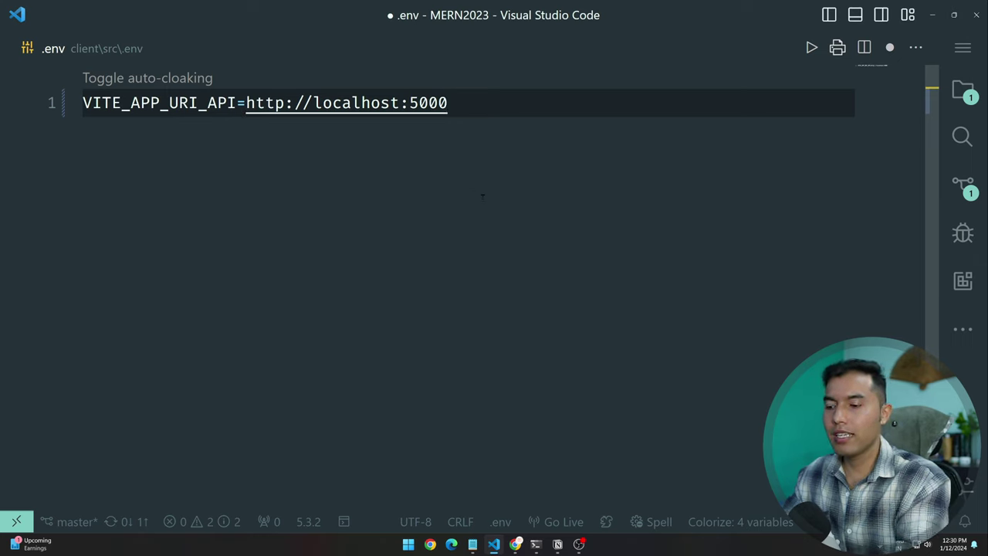
key(BackSpace)
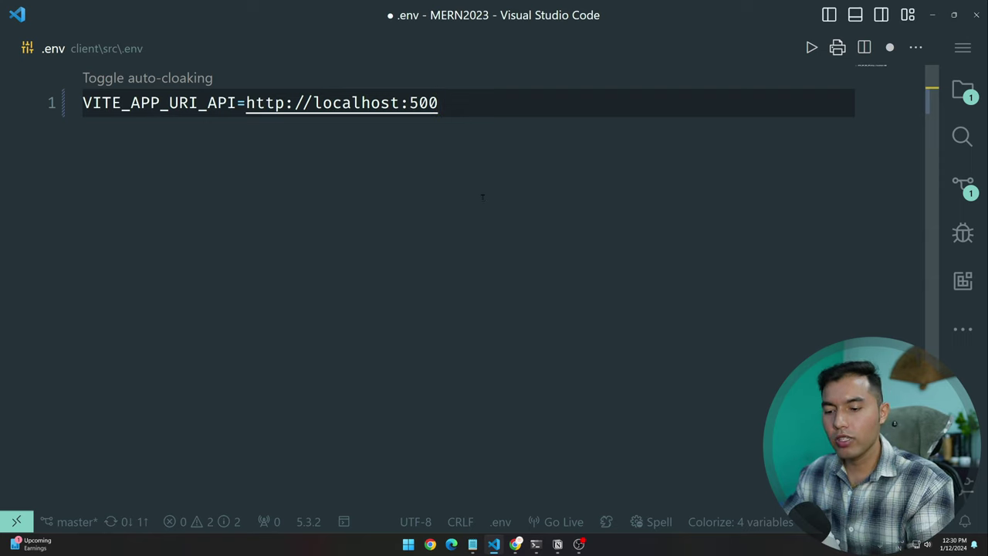
text(1)
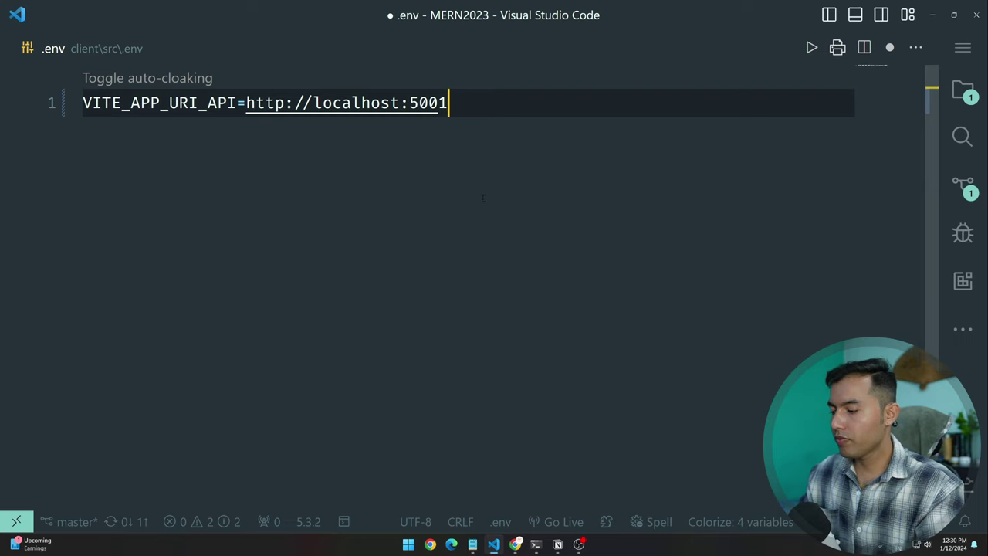
key(ctrl+s)
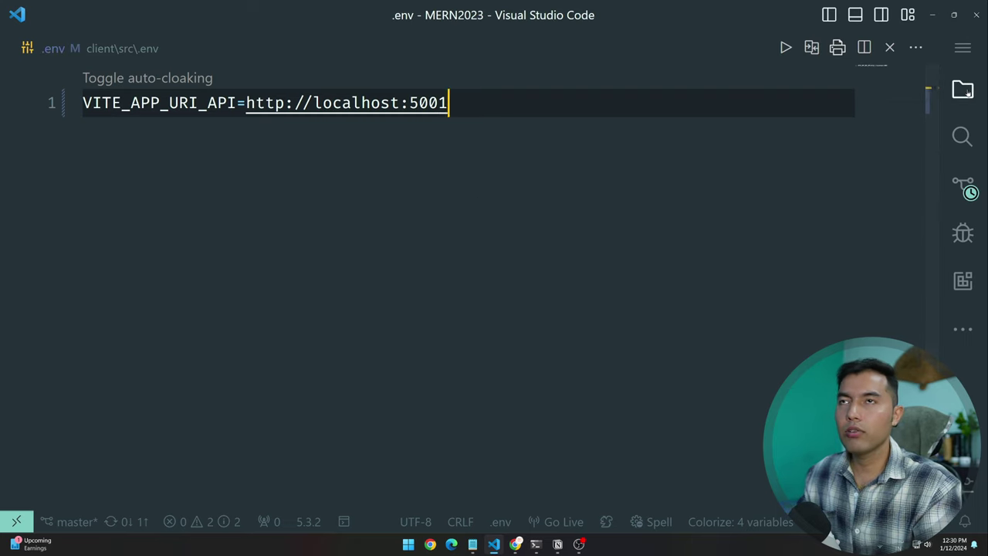
Step: Open App.jsx from the client's src folder and look through its imports and routes
click(965, 90)
click(967, 92)
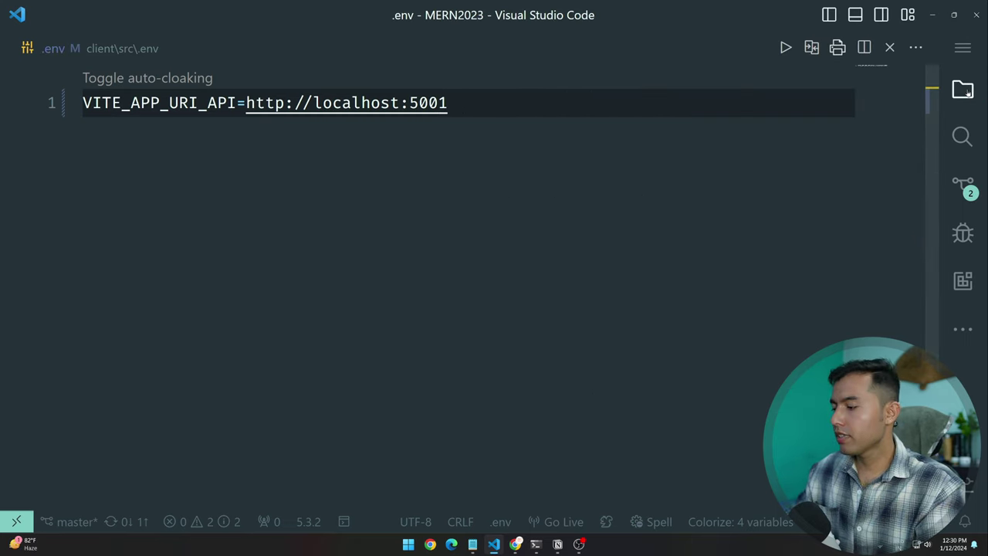
click(965, 91)
click(965, 91)
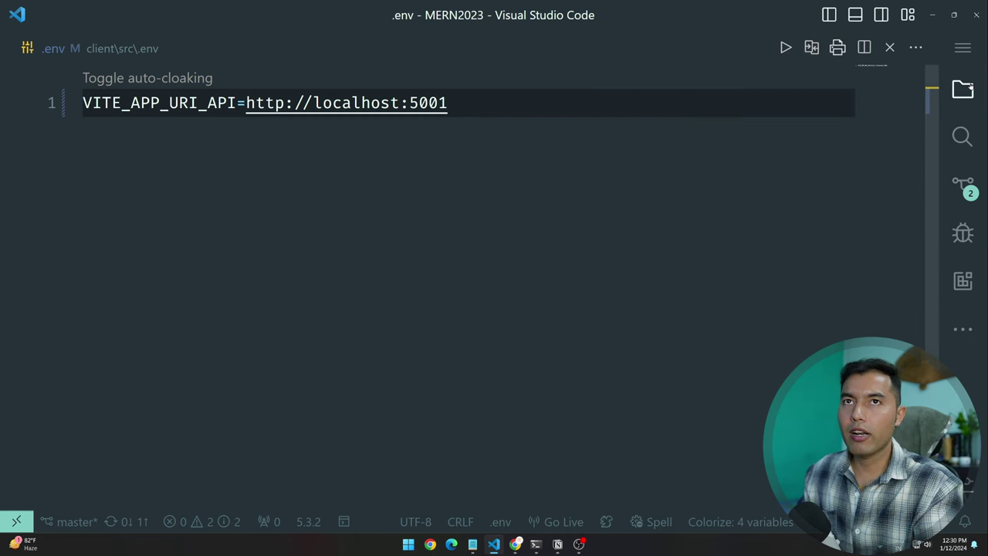
click(963, 90)
click(641, 322)
key(alt+z)
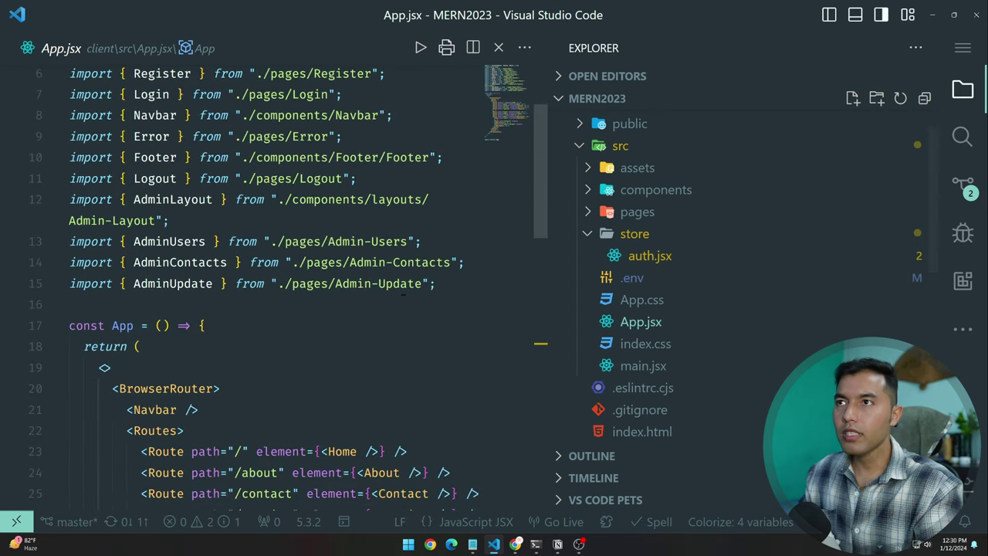
scroll(481, 246, down, 5)
key(ctrl+b)
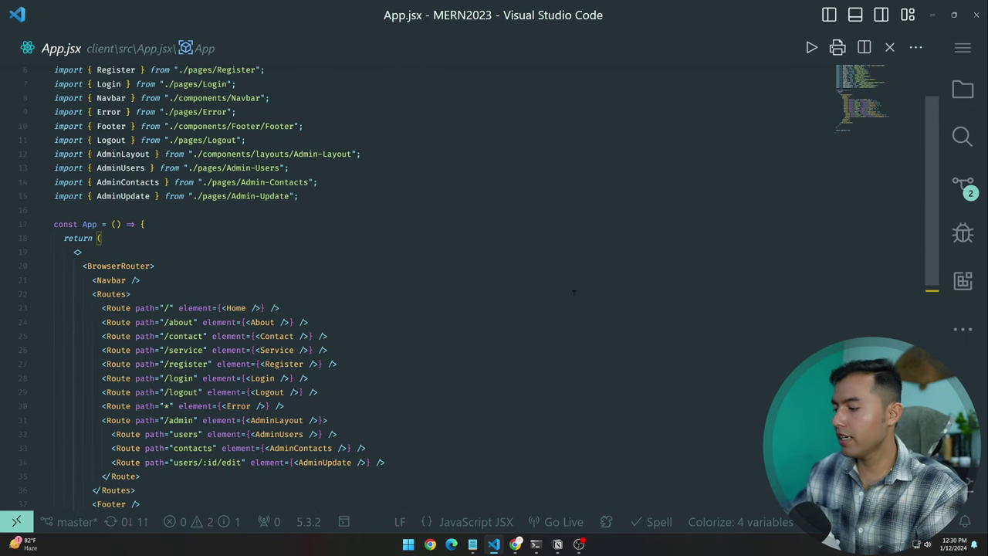
Step: Check the MERN2023 repository for uncommitted changes with git status in the integrated terminal
key(ctrl+grave)
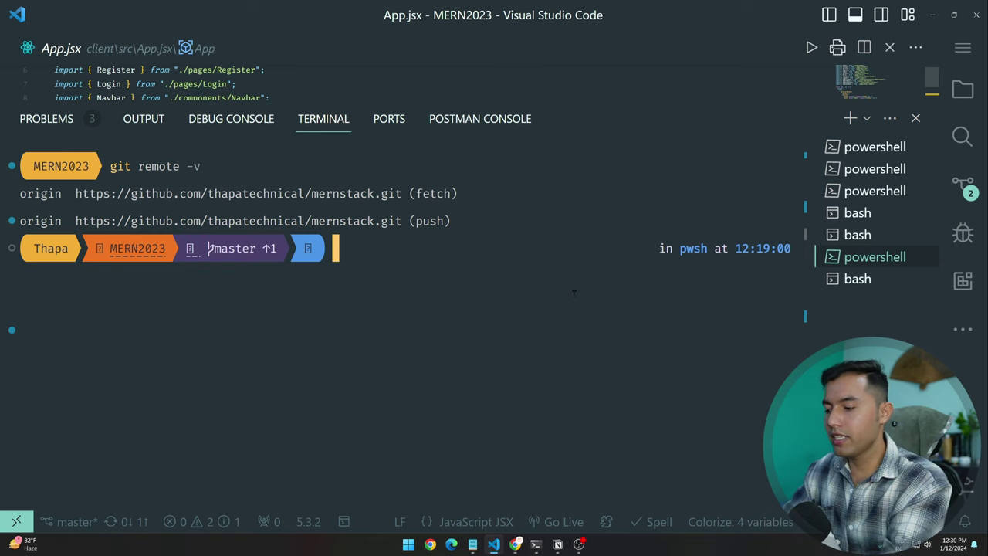
text(git st)
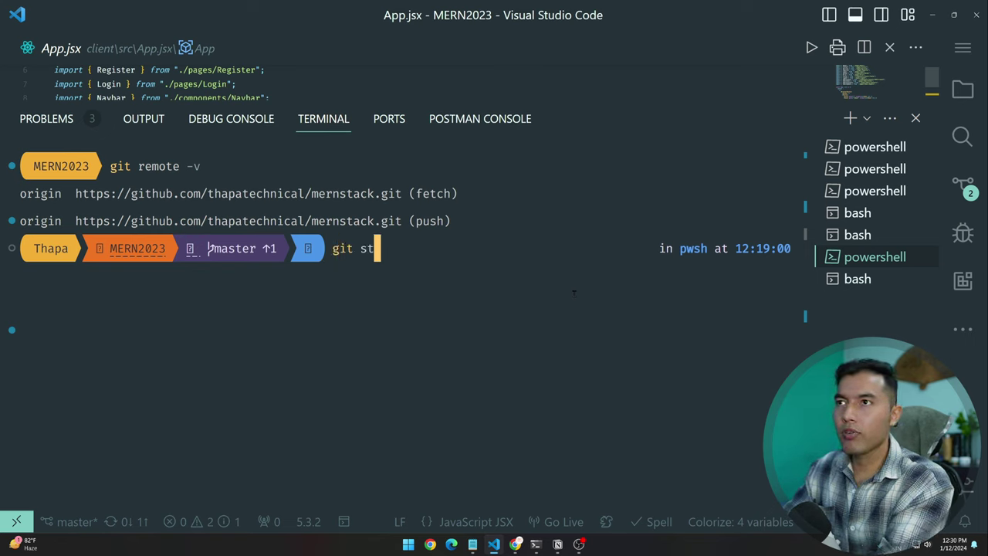
text(atus)
key(Return)
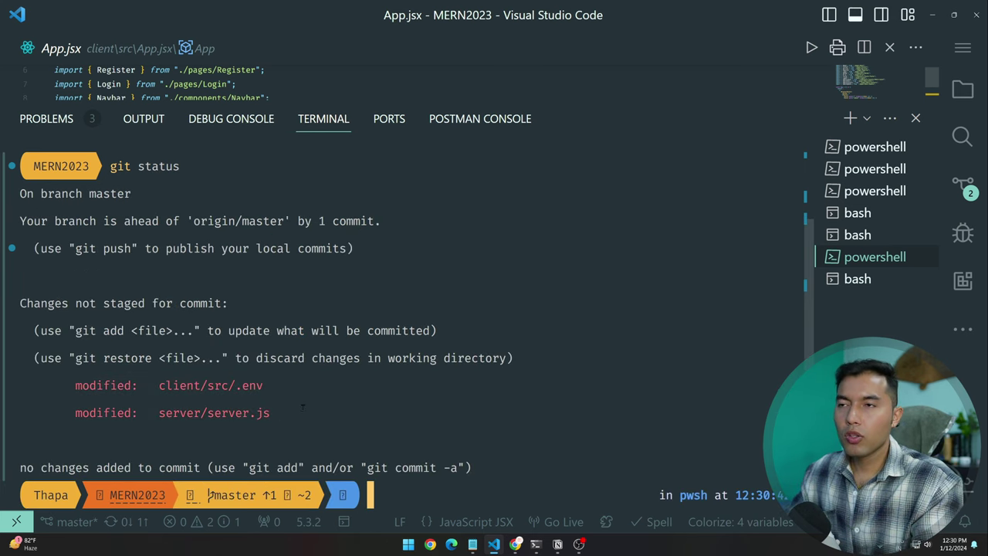
Step: Clear the terminal output and stage all modified files of the project with git add
text(cls)
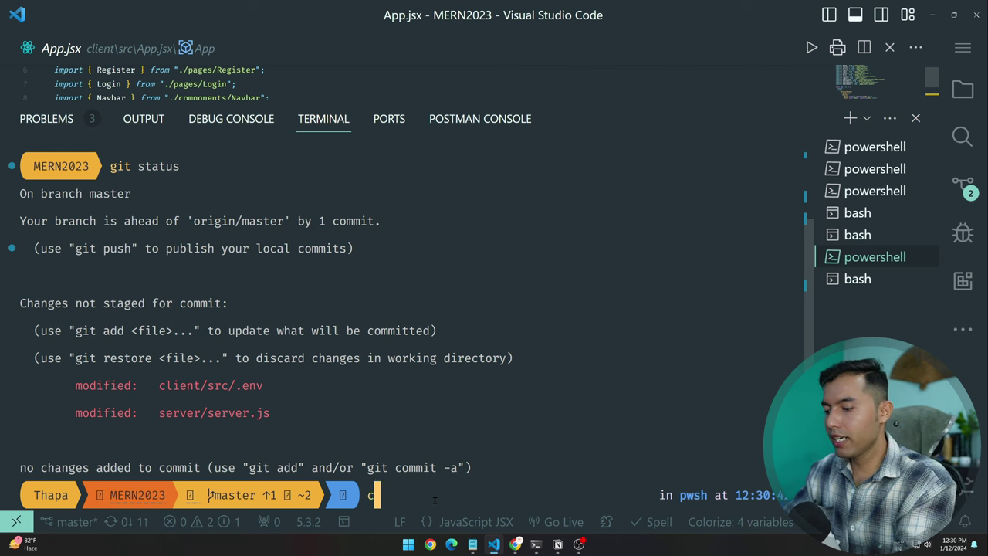
key(Return)
text(gti add .)
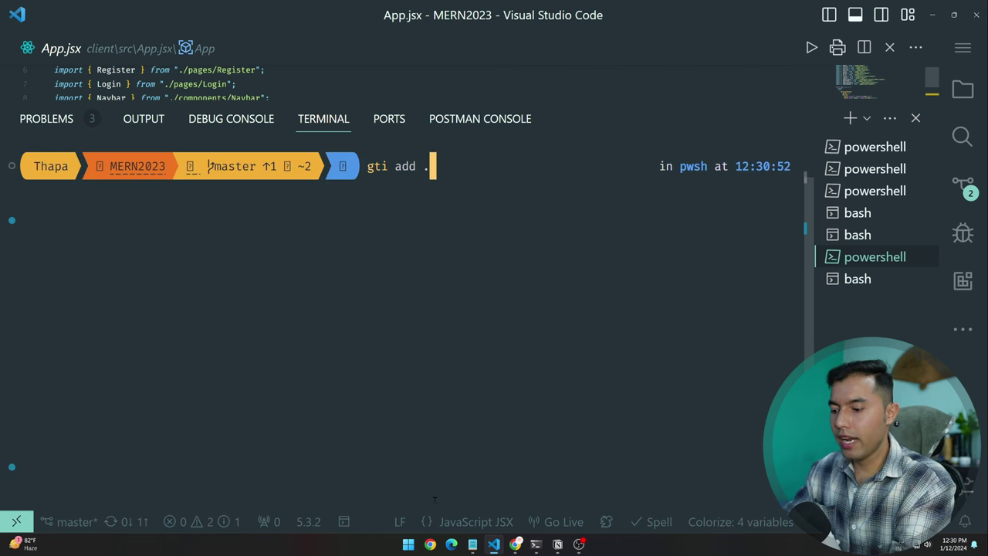
key(Return)
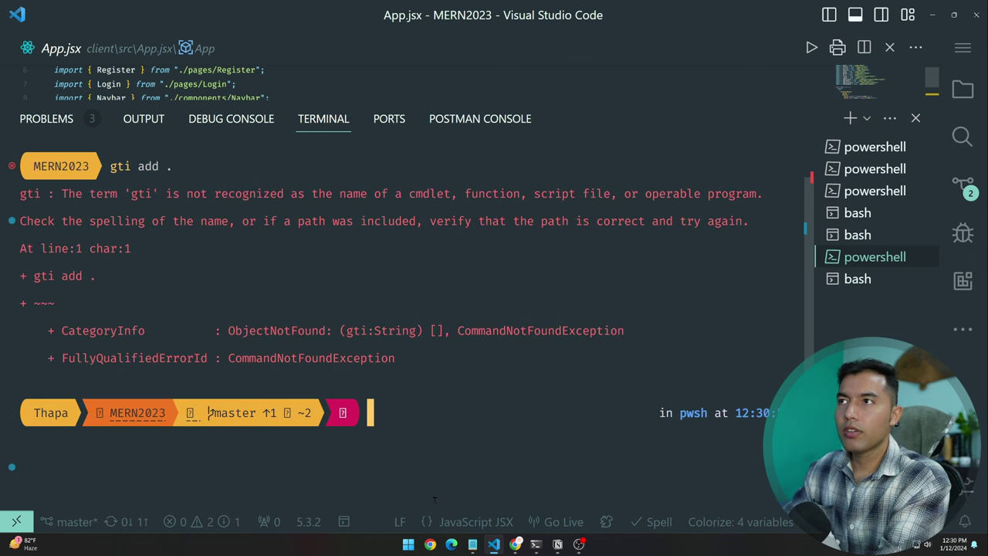
text(git add .)
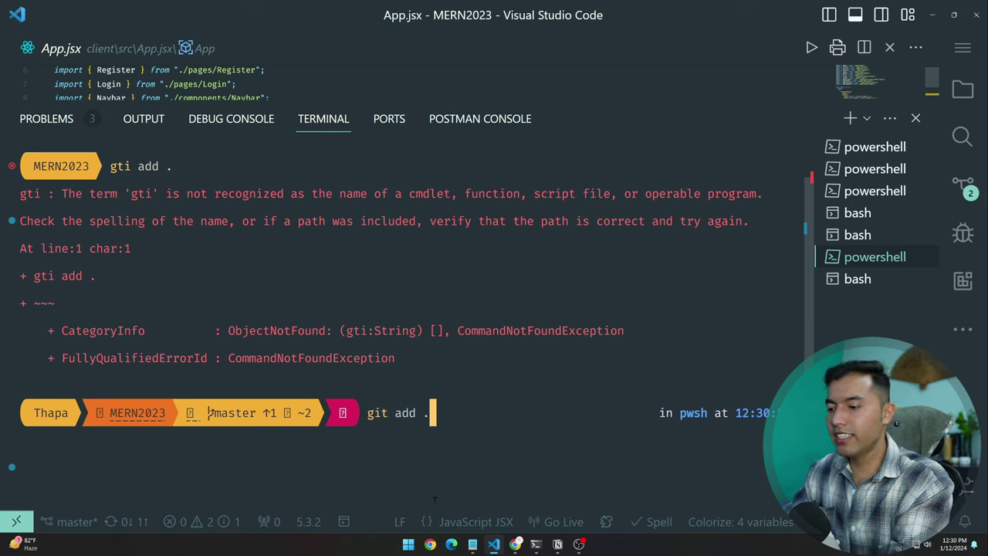
key(Return)
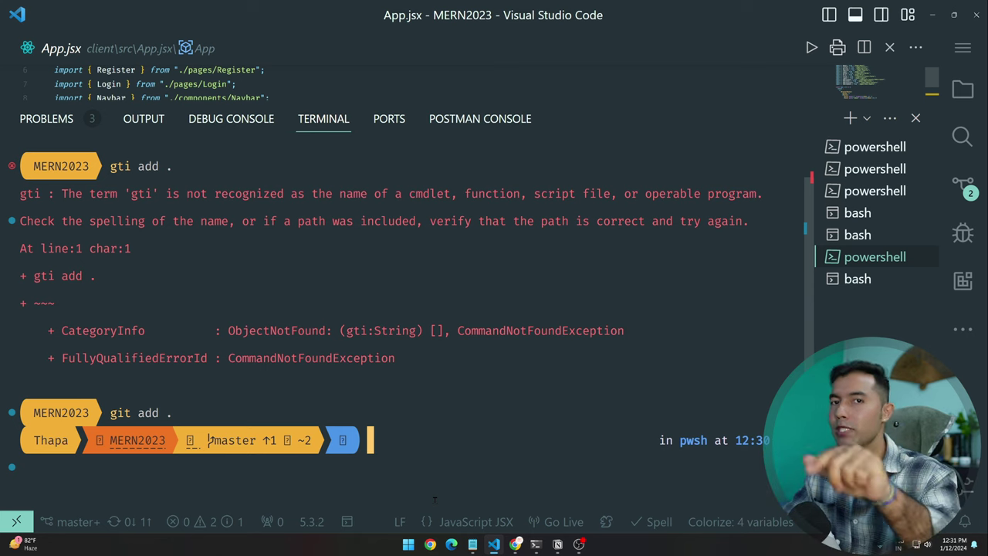
Step: Commit the staged files with the message "server port changes" and push the commit to the remote repository
text(git com)
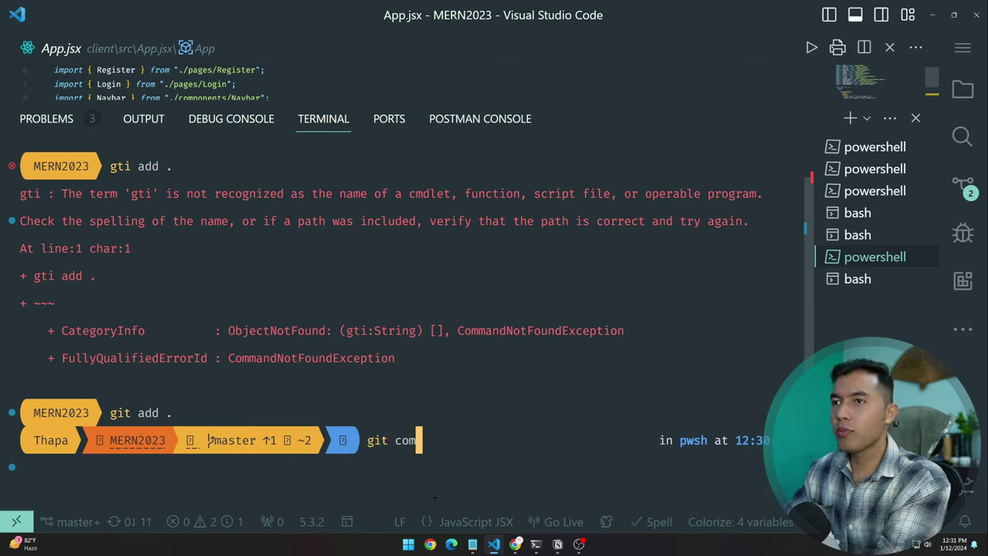
text(mit -m ")
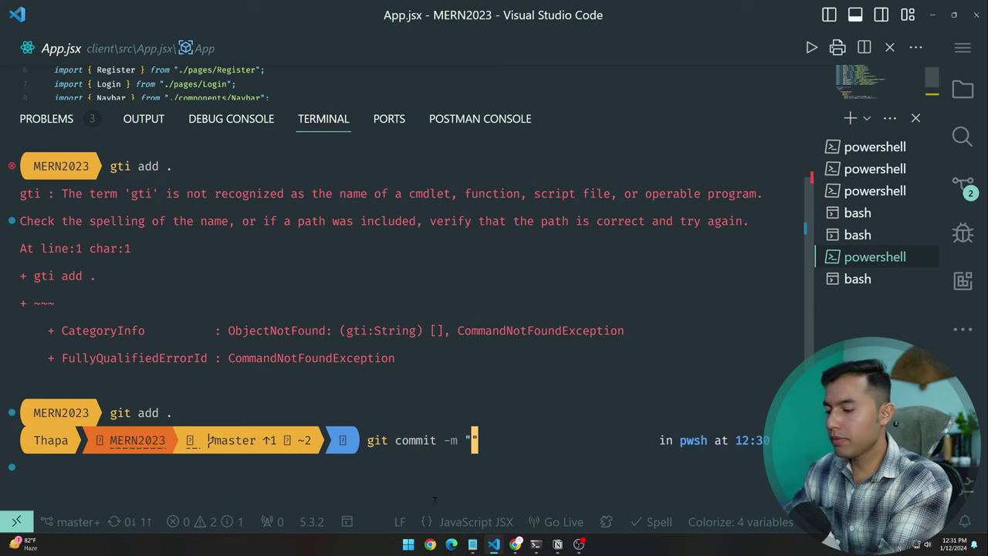
text(server port changes)
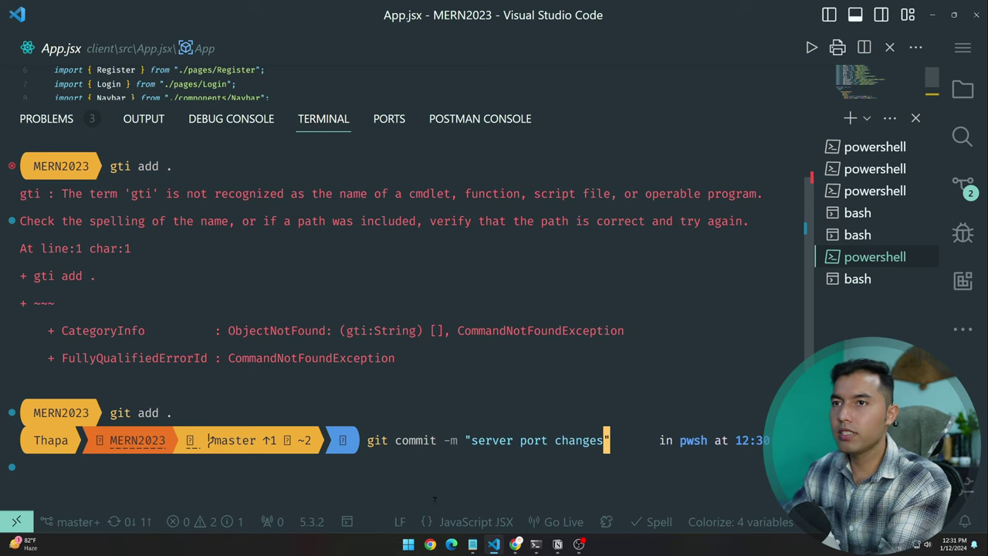
key(Return)
text(git push)
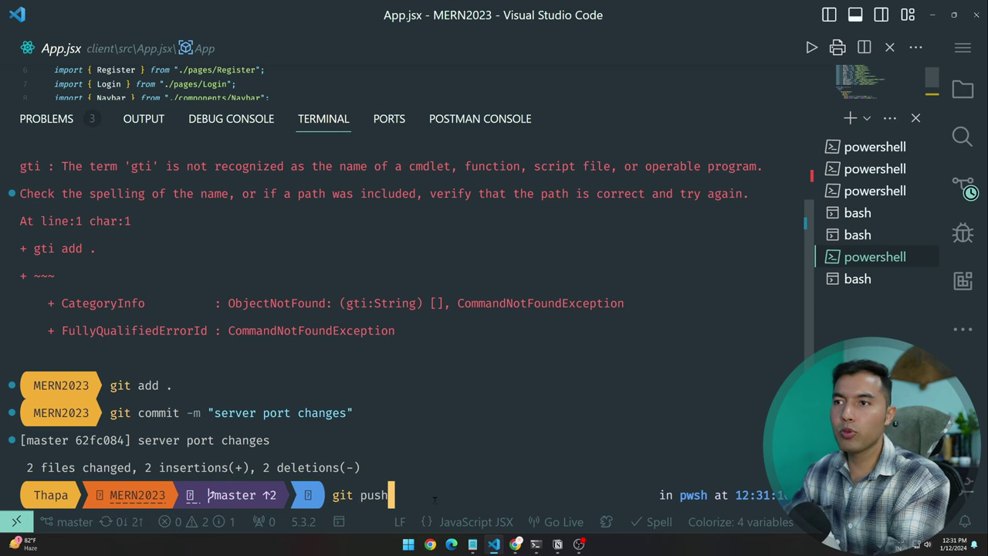
key(Return)
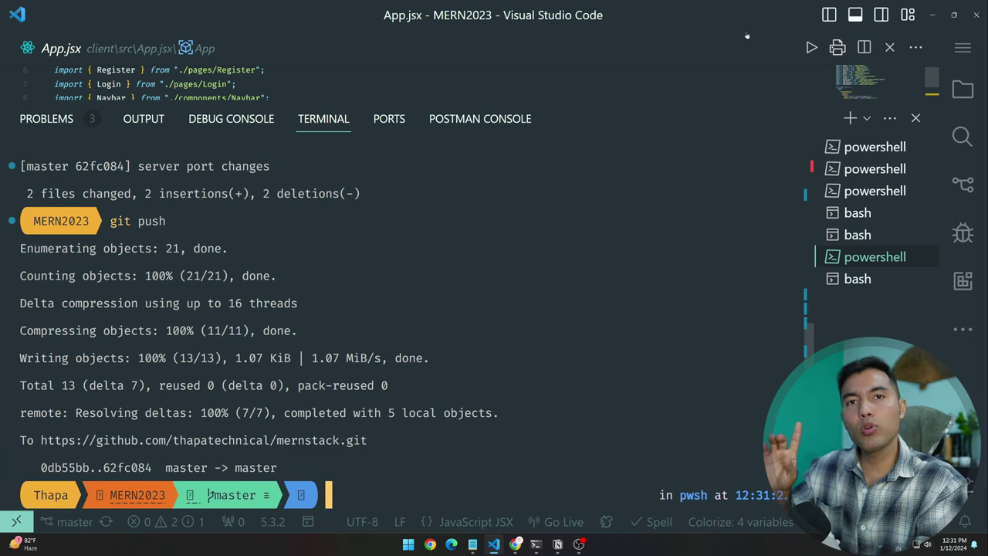
click(888, 49)
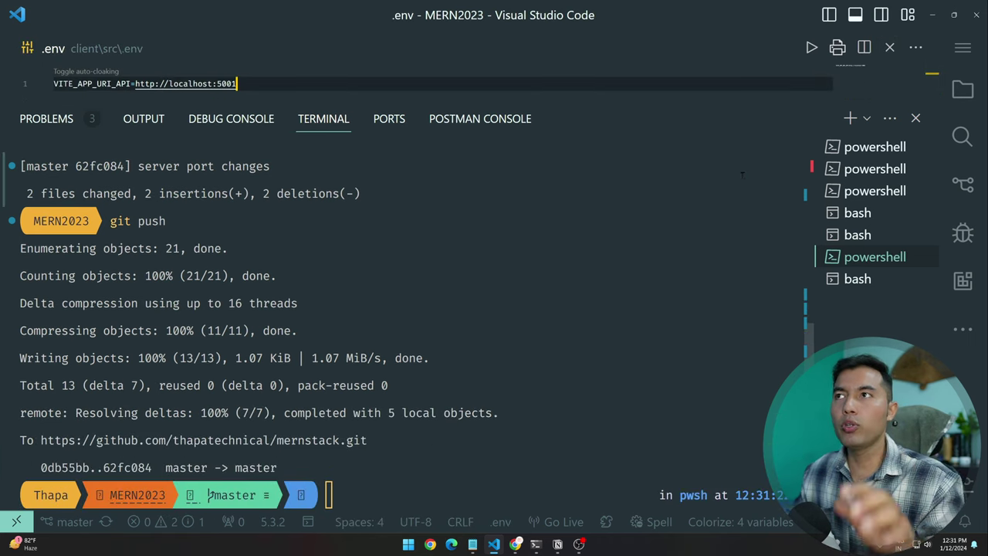
click(916, 119)
Step: Switch to the VPS terminal session, move up to the mernstack folder and clear the screen
key(alt+Tab)
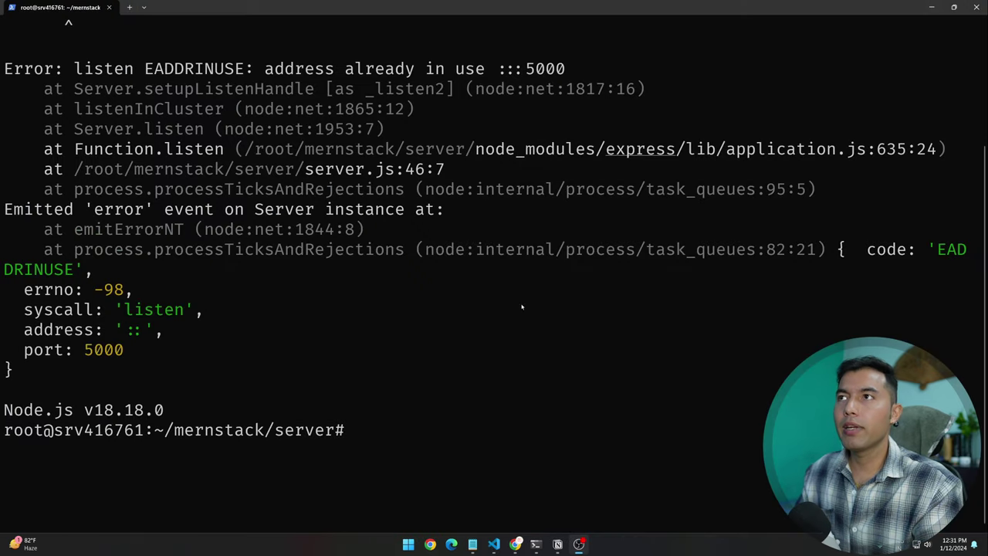
text(cd ..)
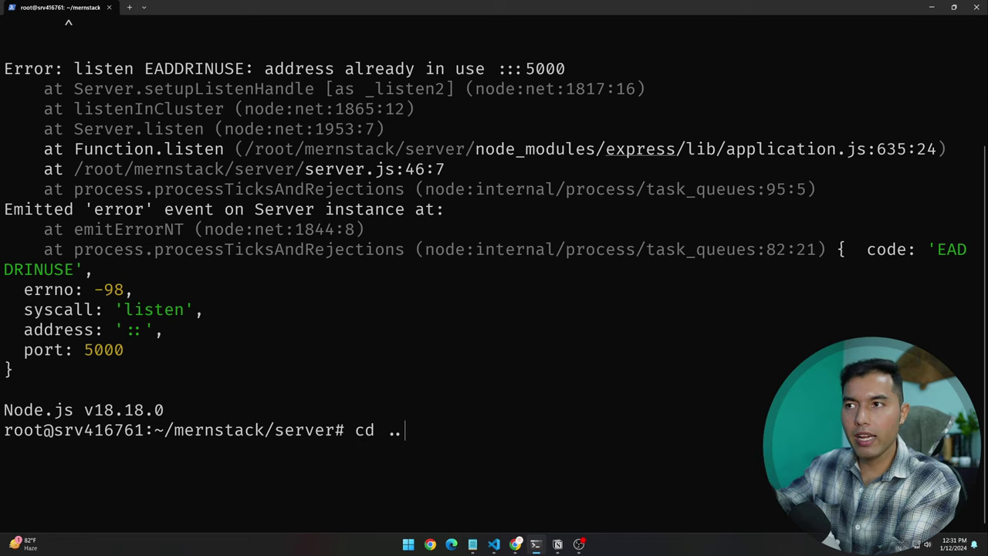
key(Return)
text(clear)
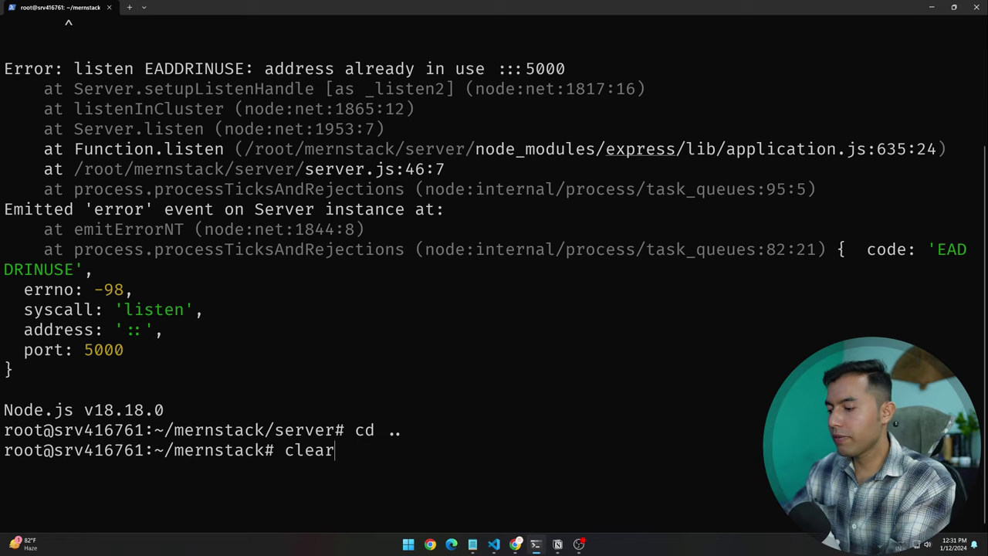
key(Return)
Step: Pull the latest commits into the mernstack folder on the VPS and review which files were updated
text(git pu)
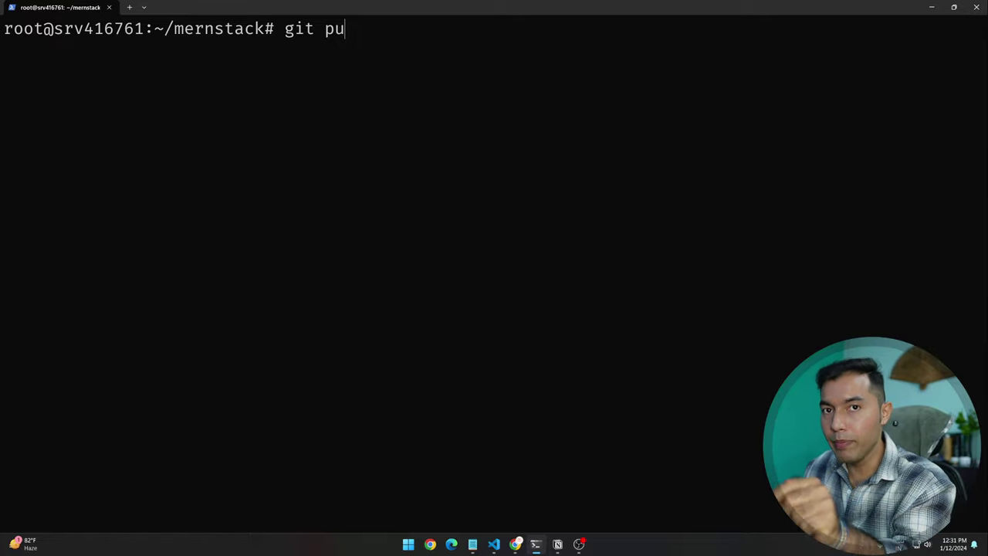
text(ll)
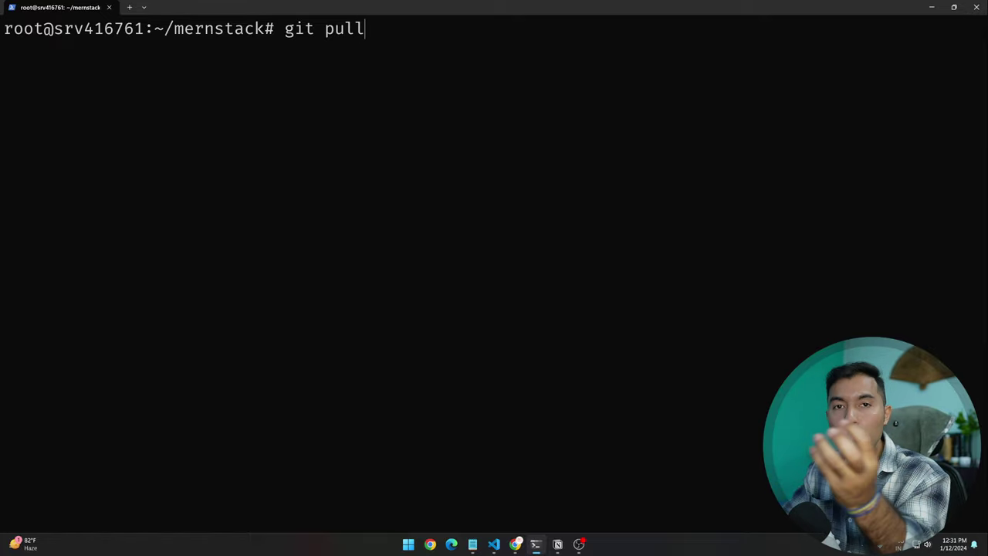
key(Return)
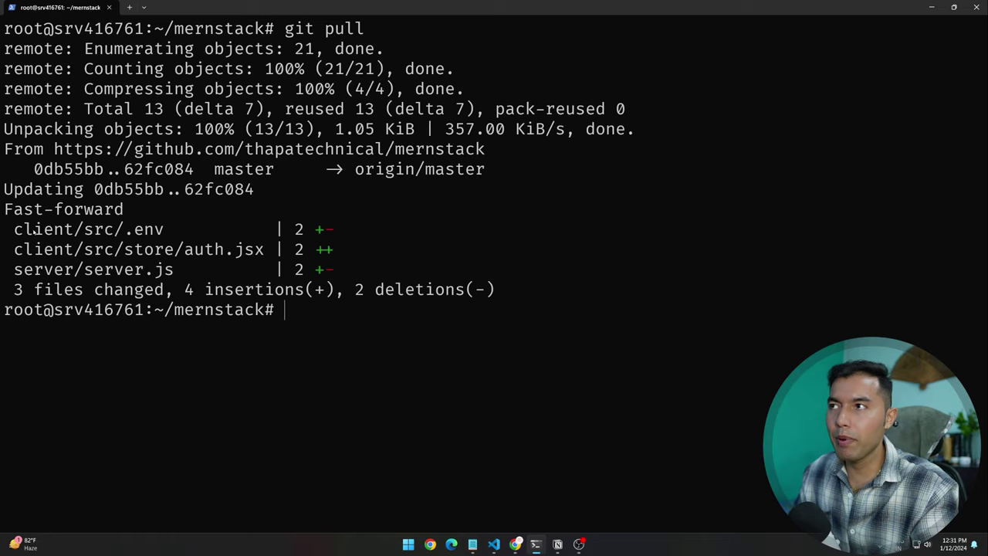
drag(13, 229, 166, 232)
drag(95, 249, 78, 270)
click(205, 268)
click(83, 275)
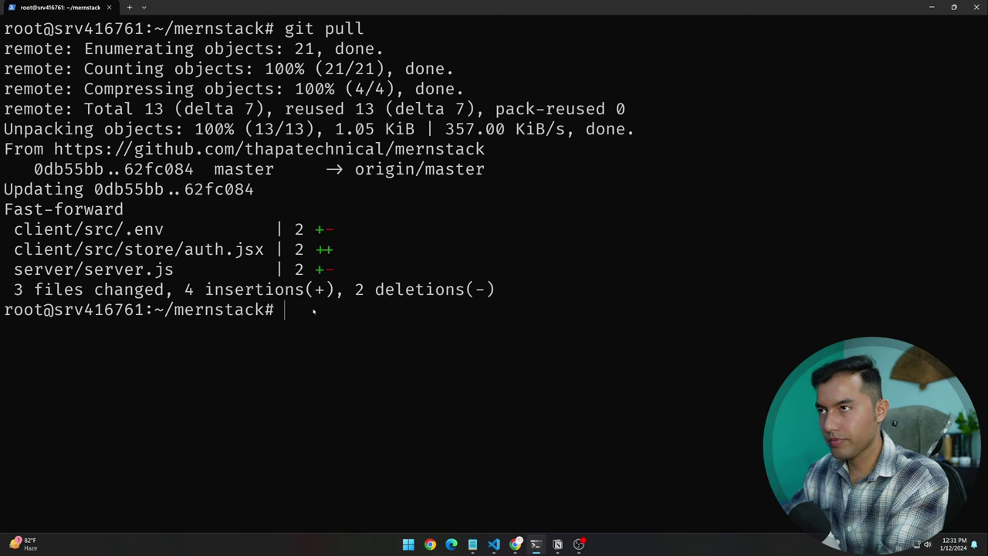
Step: Start the backend from the server folder with npm start and check its database connection and port output
text(cd server/)
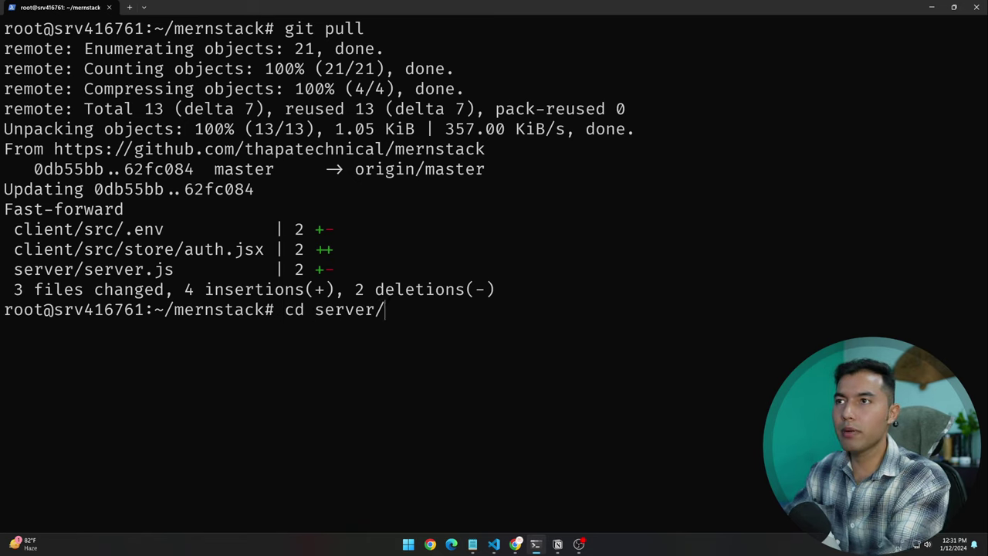
key(Return)
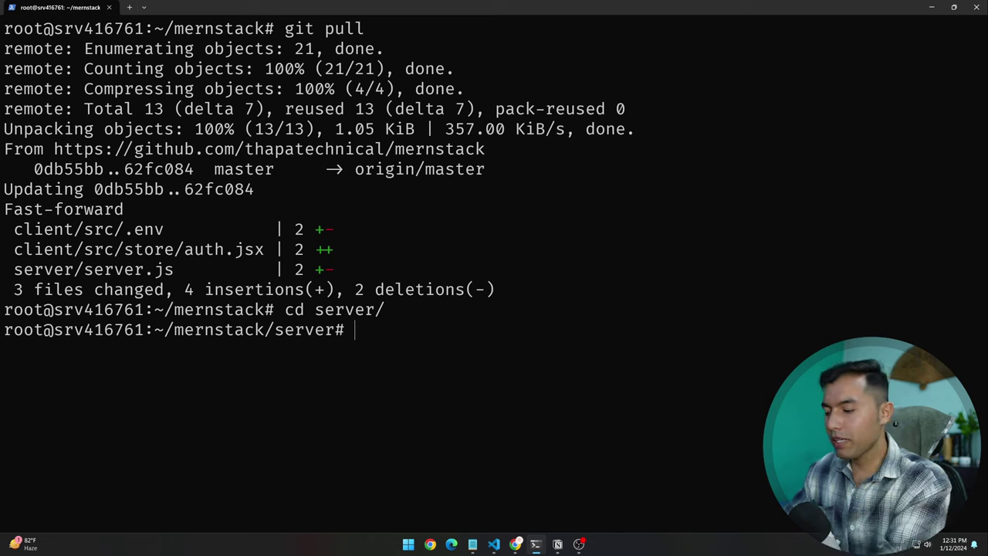
text(npm start)
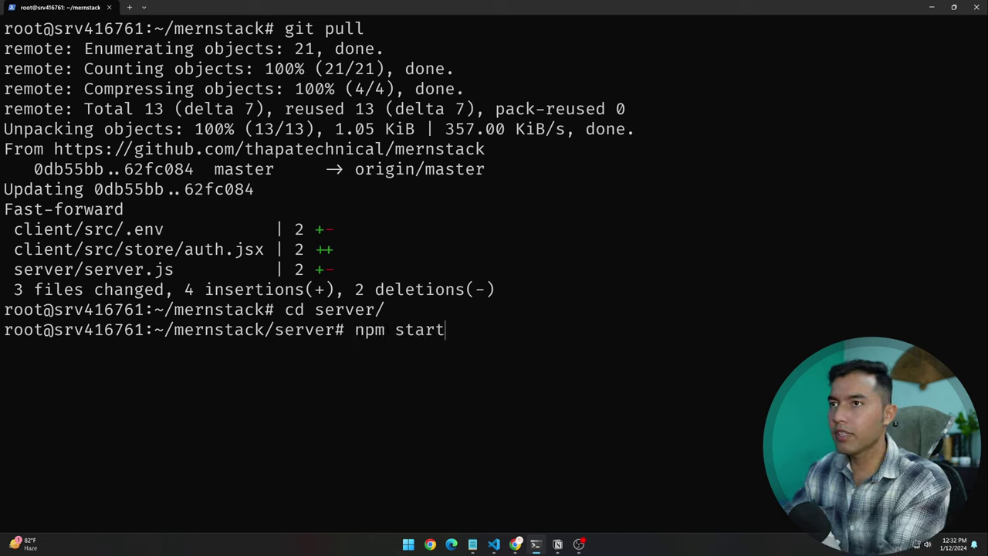
key(Return)
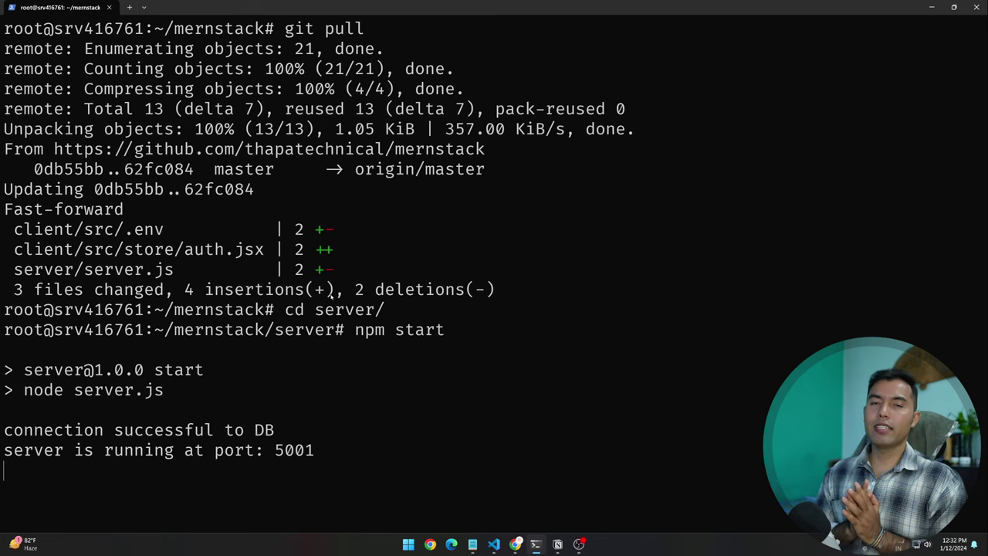
drag(344, 456, 2, 431)
click(347, 456)
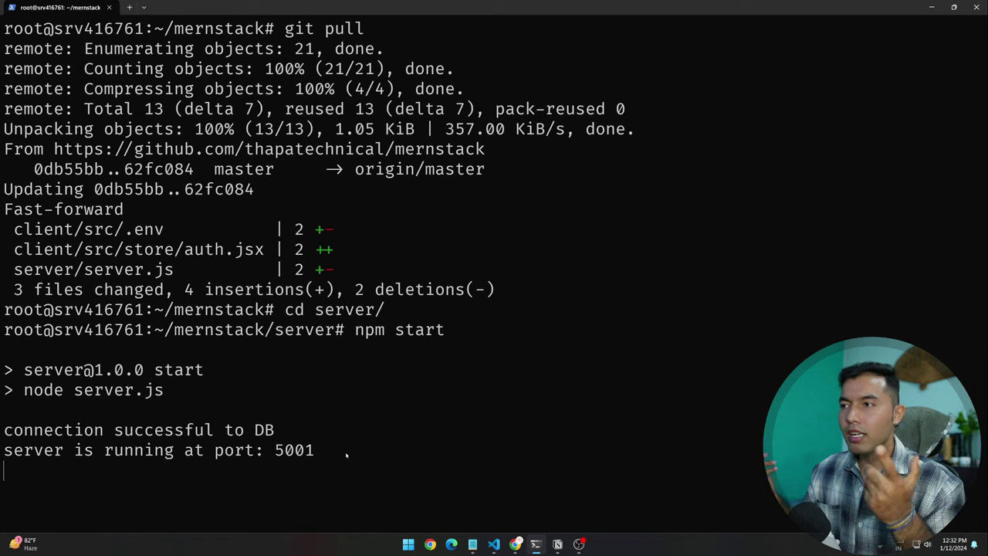
Step: Switch to the browser's MERN VPS hosting guide and read the drawback of starting the backend server directly
click(931, 6)
click(714, 9)
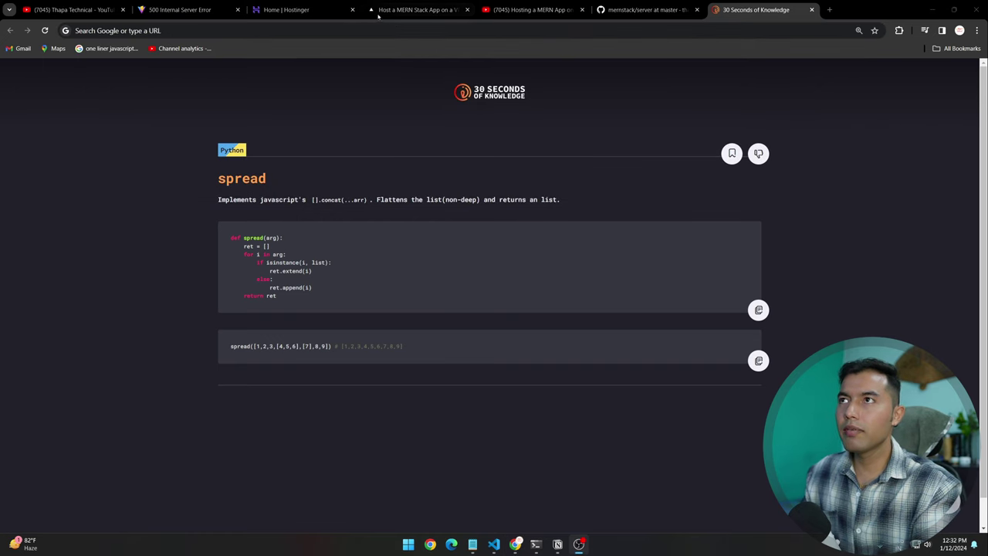
click(415, 10)
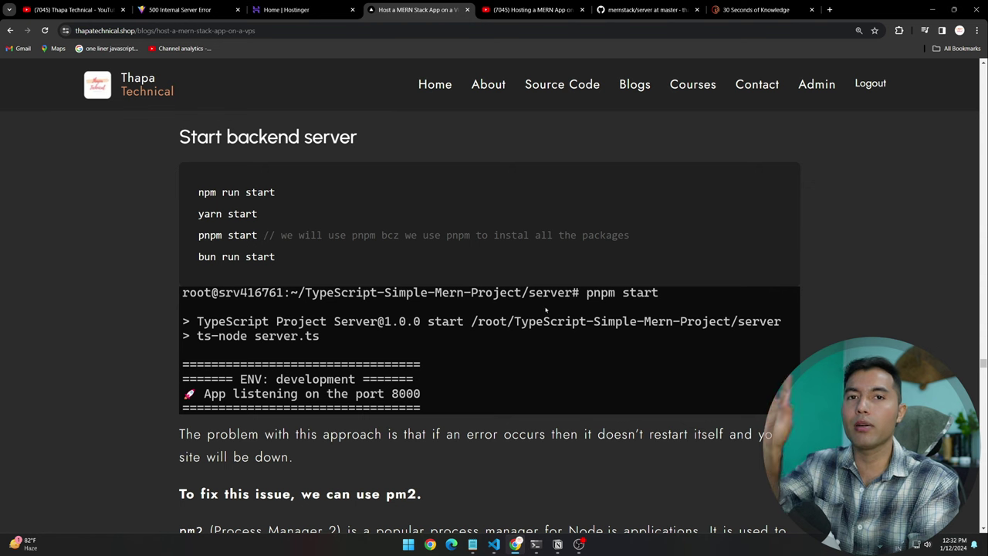
scroll(384, 438, down, 2)
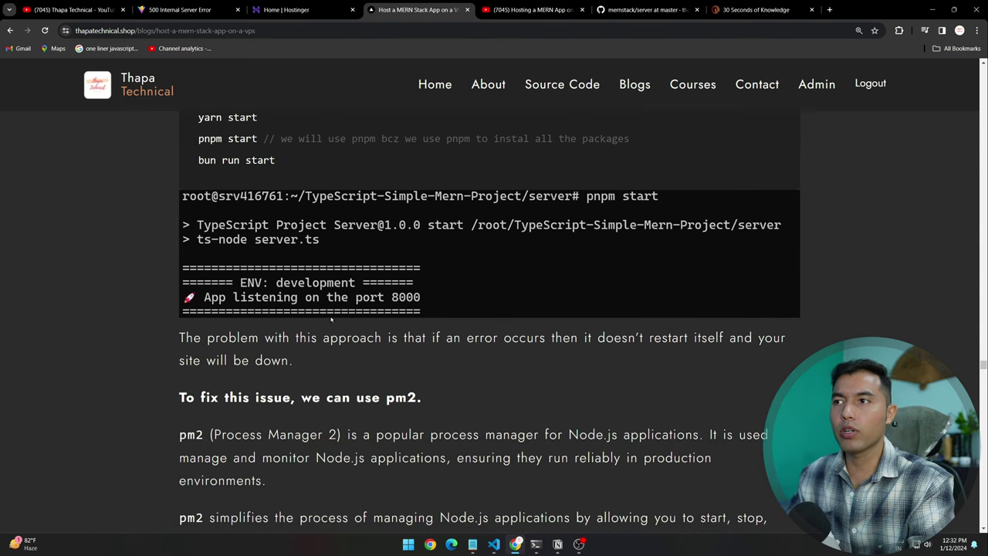
scroll(363, 320, down, 2)
scroll(401, 322, up, 2)
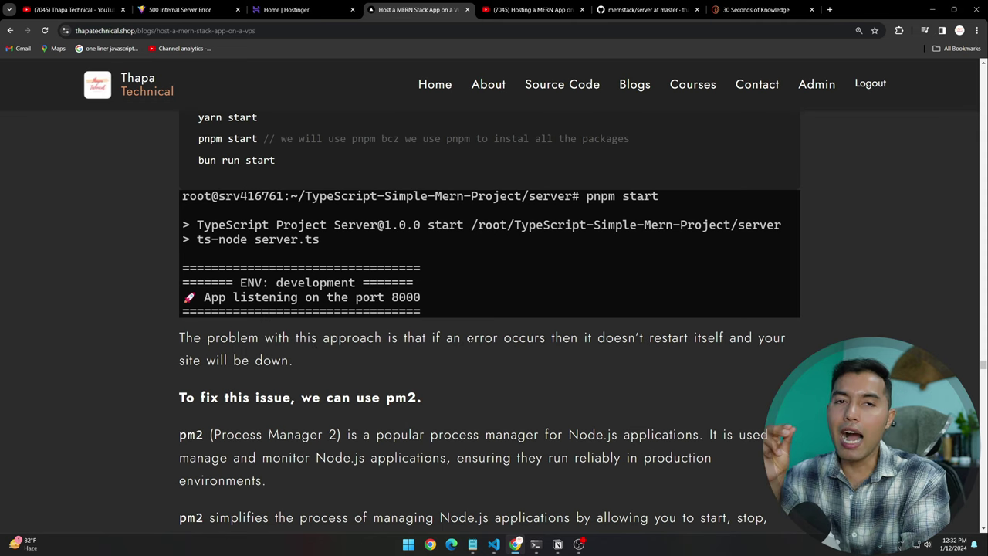
triple_click(309, 361)
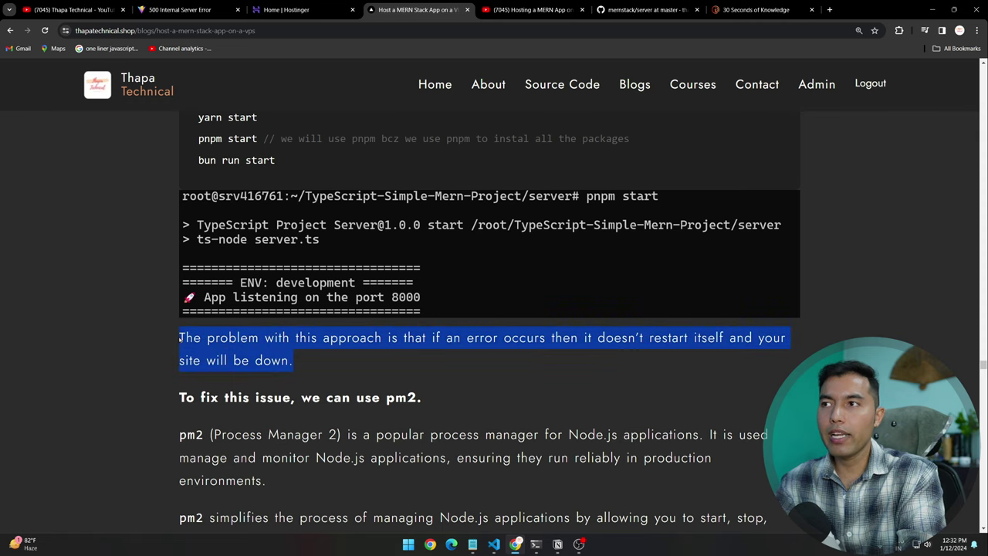
click(371, 348)
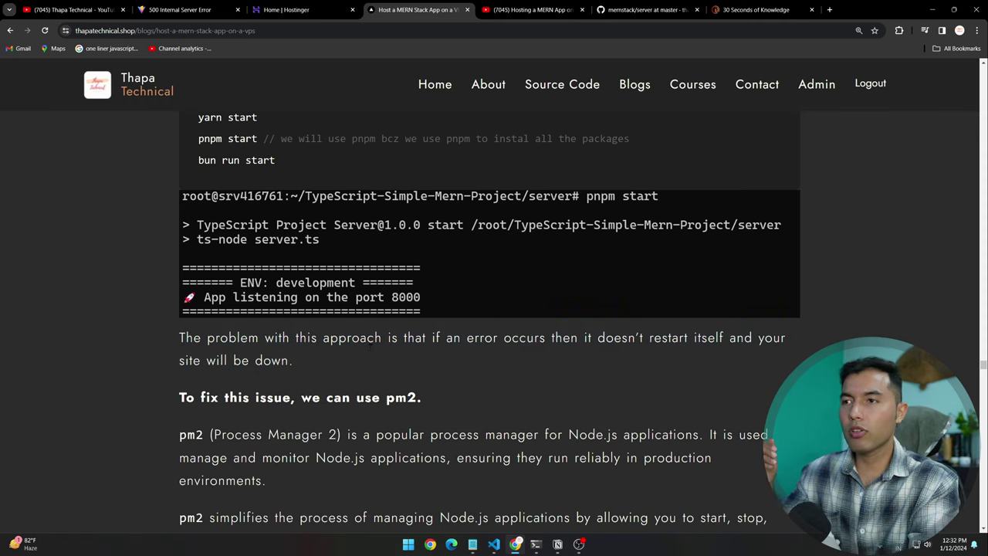
scroll(371, 349, down, 1)
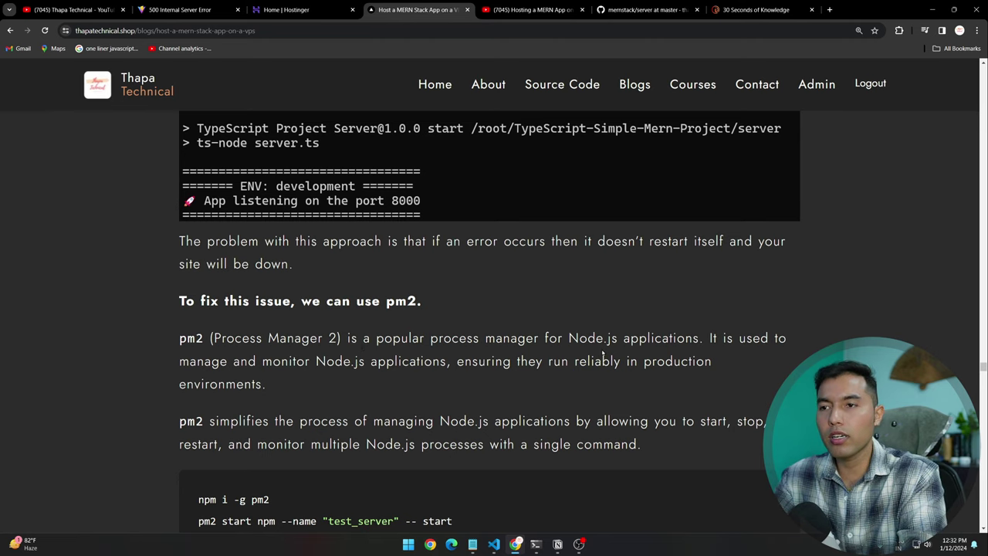
Step: Read the guide's explanation of pm2 as a process manager for keeping Node.js applications running in production
scroll(603, 354, down, 3)
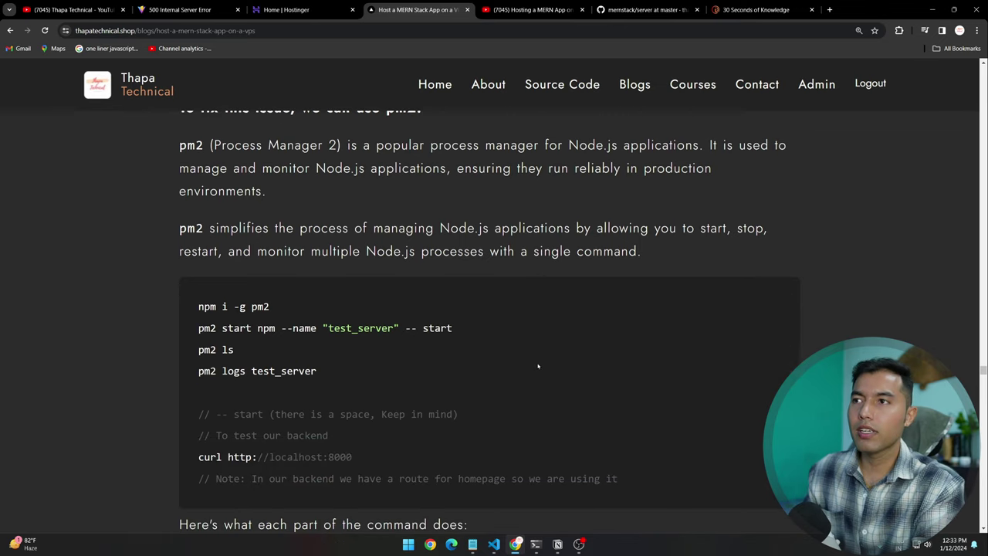
scroll(479, 332, up, 1)
drag(210, 242, 329, 242)
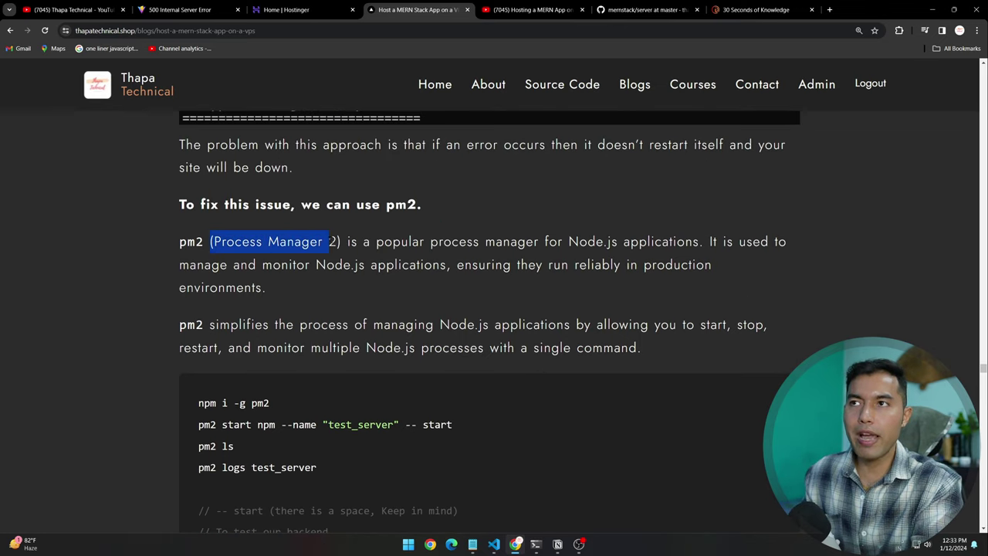
click(429, 259)
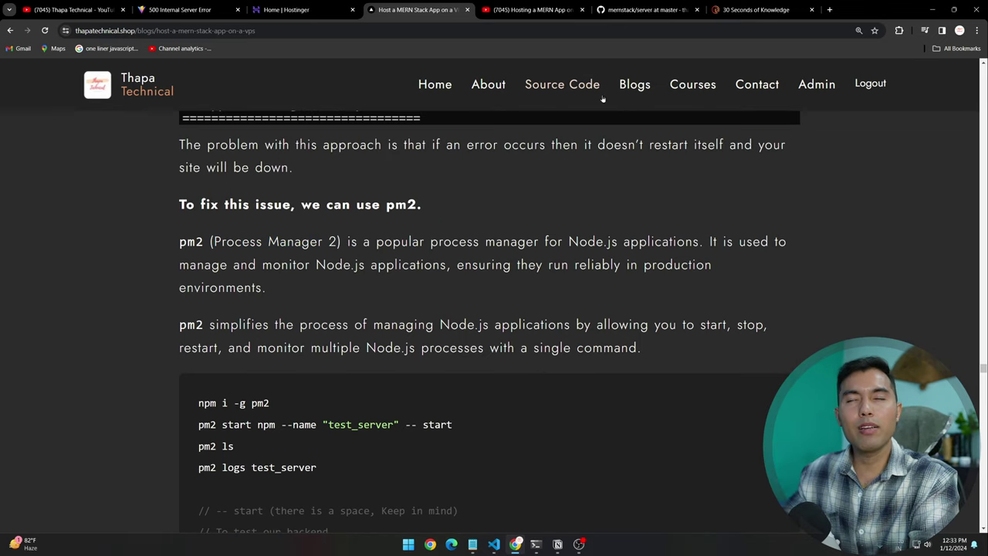
click(533, 9)
click(398, 7)
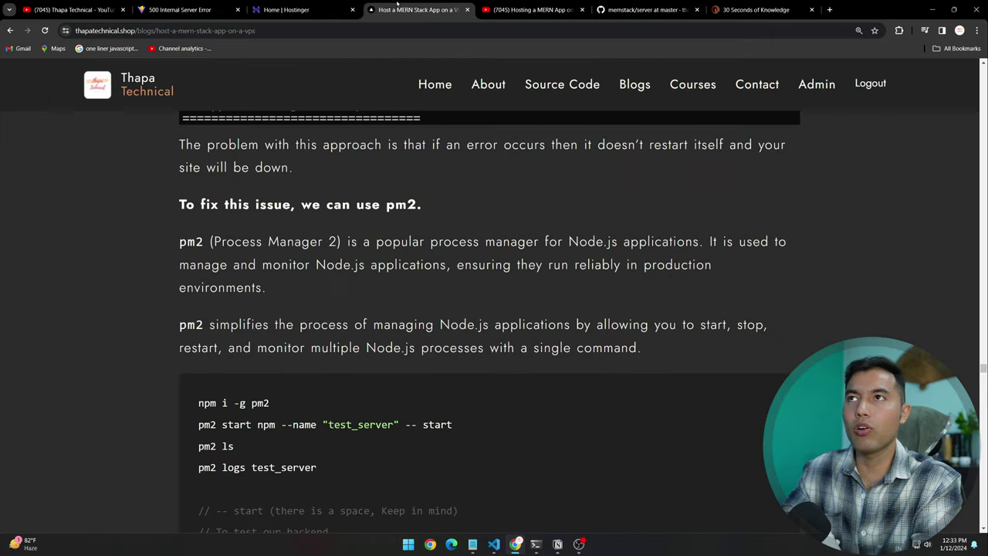
scroll(294, 314, down, 1)
scroll(422, 247, up, 3)
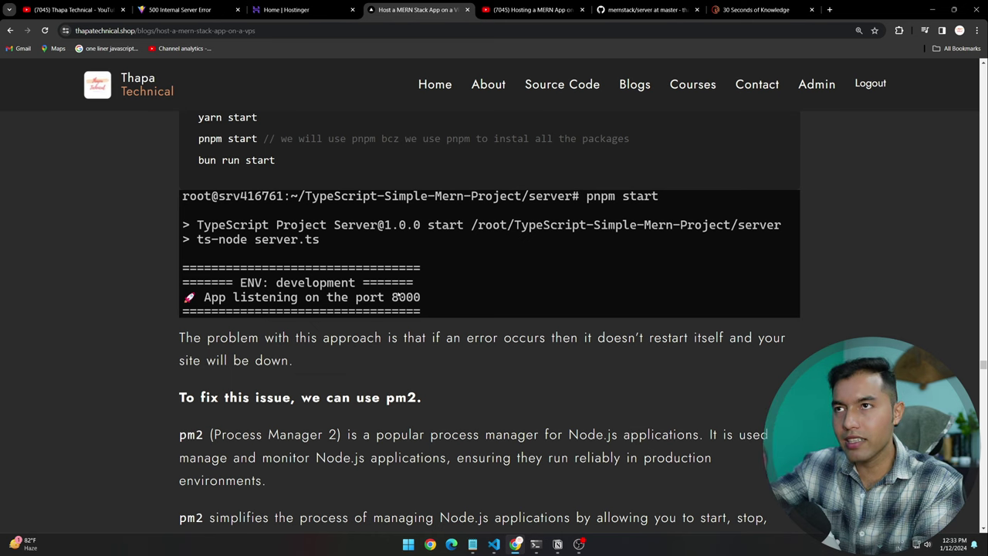
scroll(397, 296, down, 1)
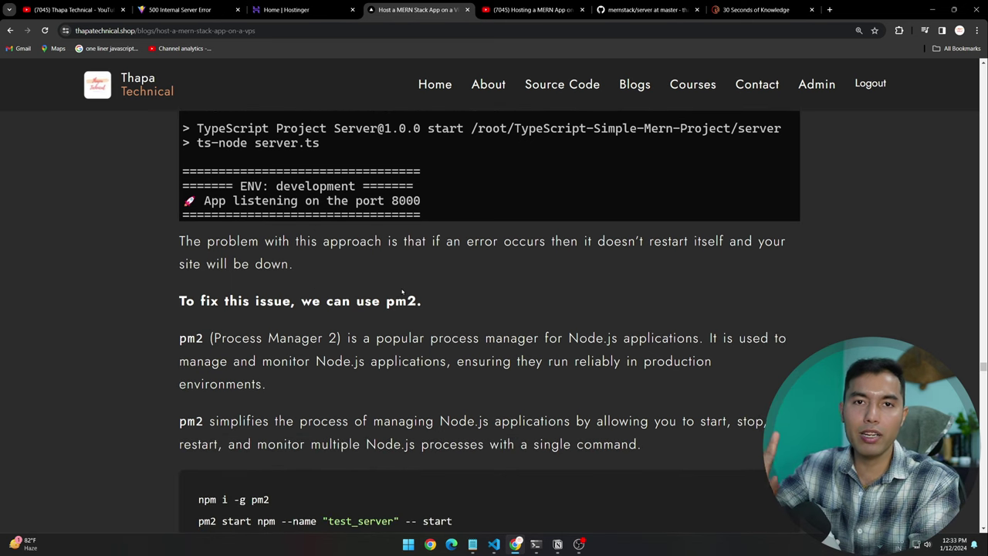
scroll(400, 294, down, 2)
scroll(319, 278, down, 1)
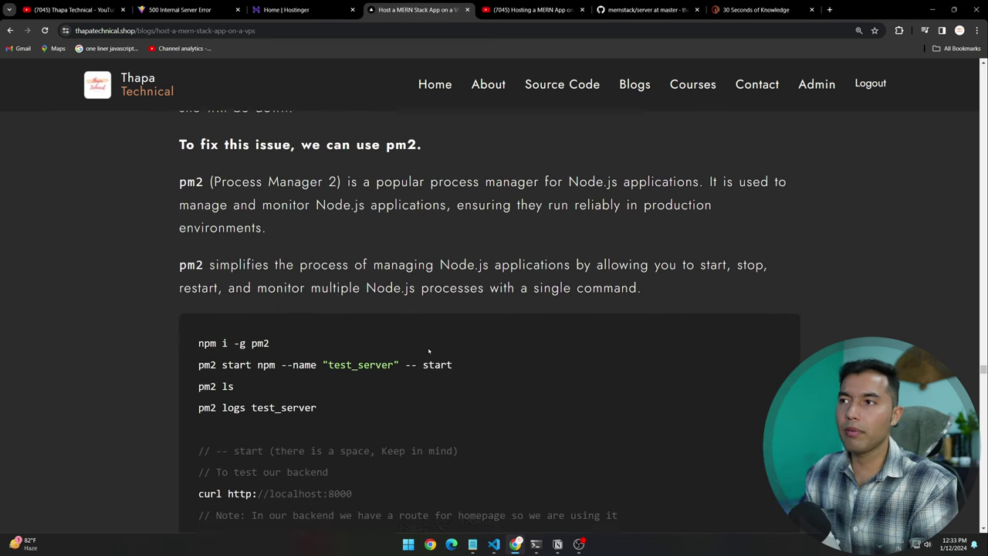
Step: Review the guide's commands for installing pm2 globally and starting the server under a process name
drag(282, 314, 196, 308)
click(351, 301)
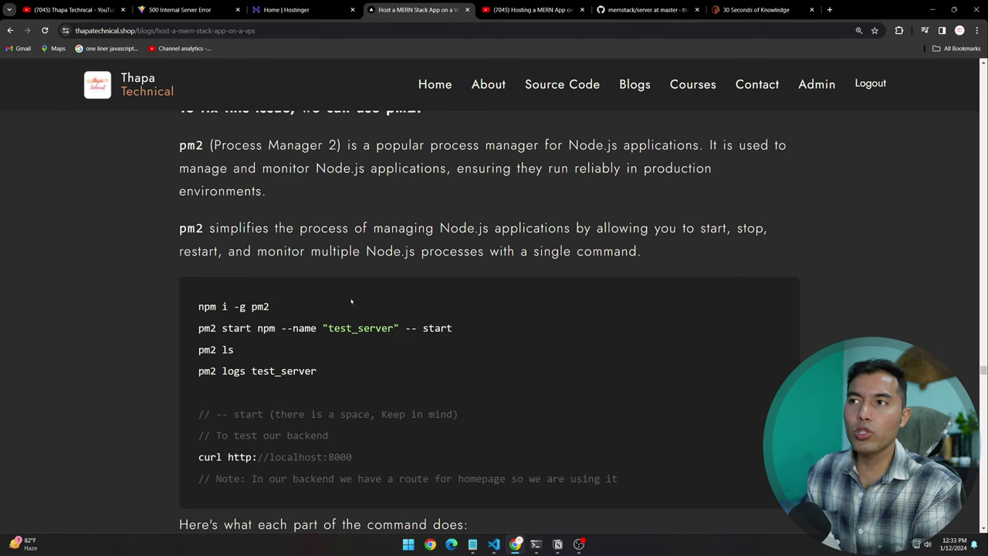
drag(282, 306, 193, 309)
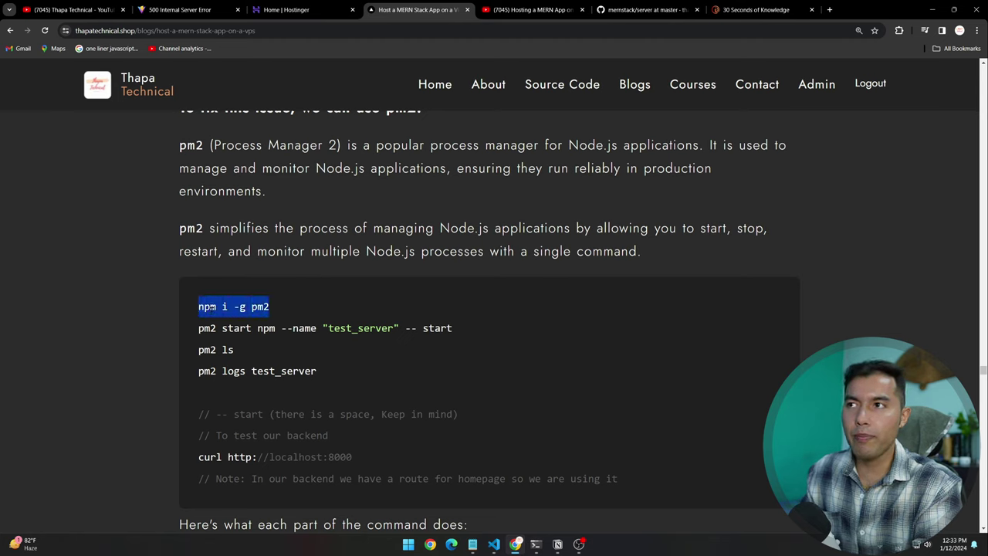
scroll(347, 314, down, 2)
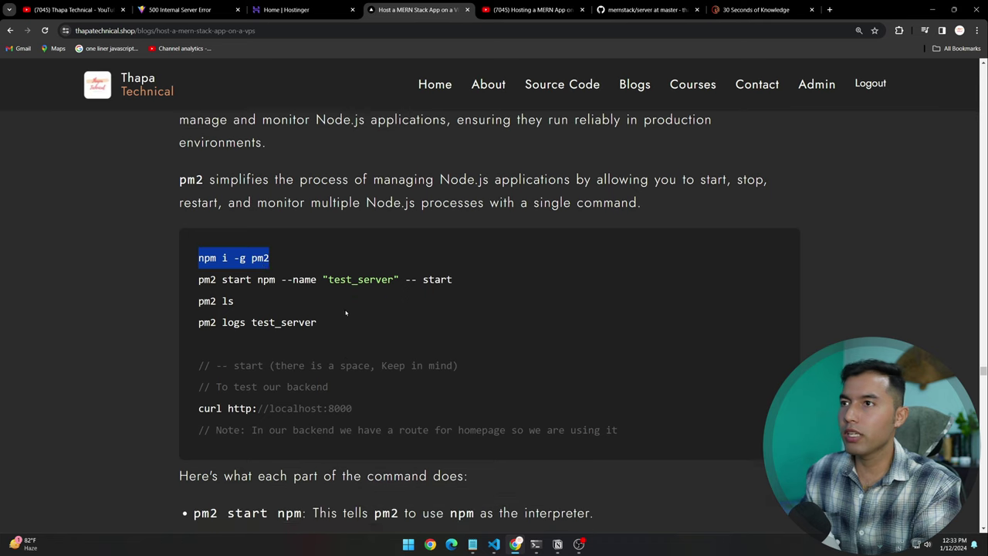
scroll(417, 309, up, 1)
drag(463, 282, 198, 281)
click(332, 259)
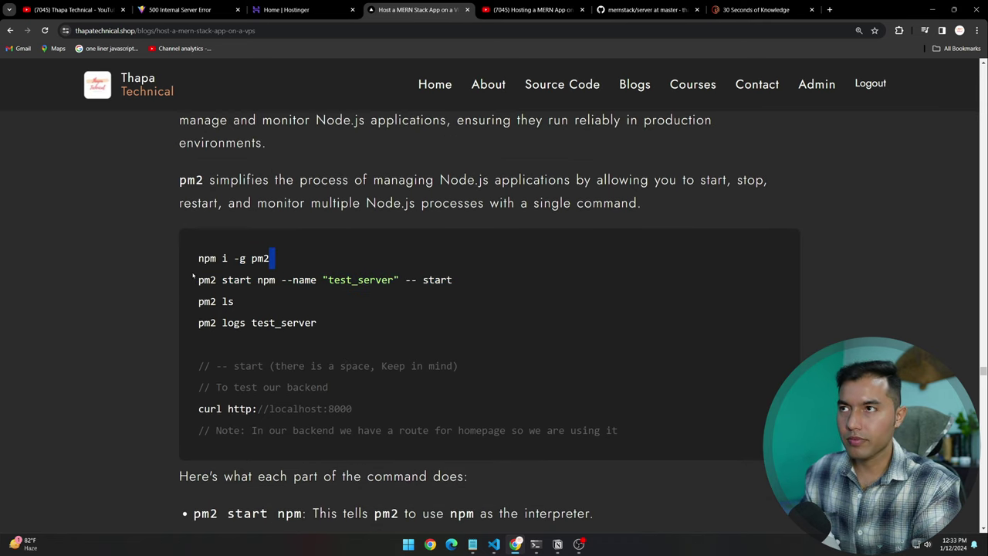
Step: Switch to the VPS terminal, stop the running backend and clear the screen
key(alt+Tab)
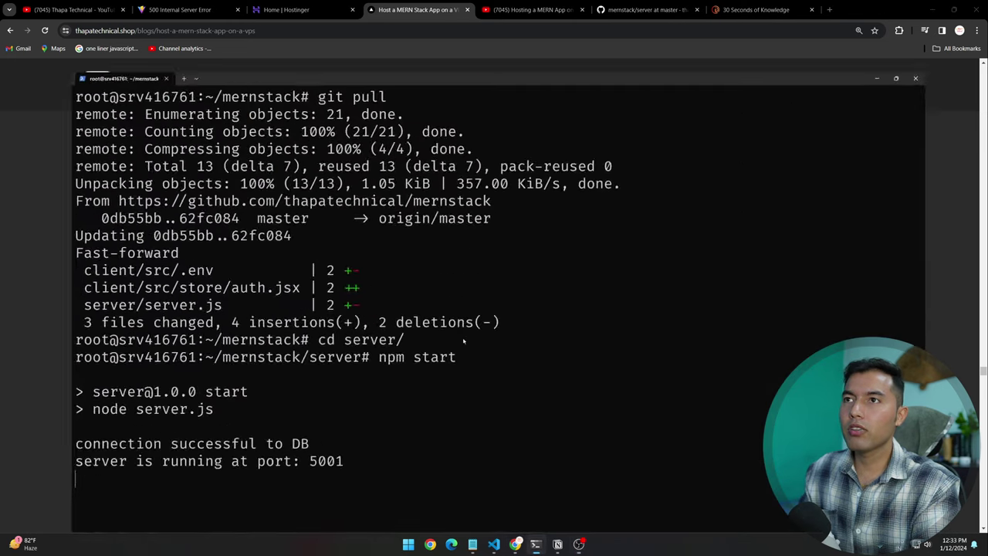
key(ctrl+c)
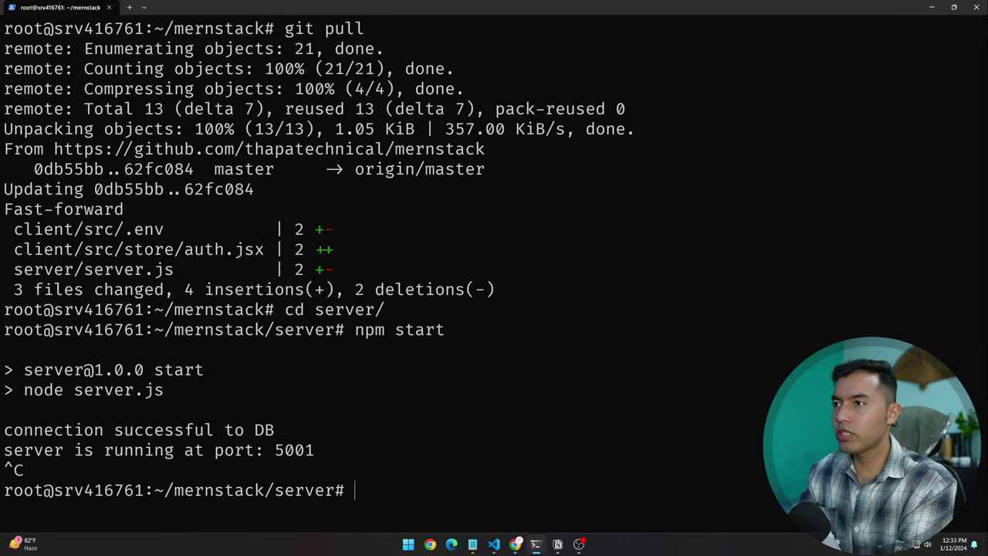
text(clear)
key(Return)
text(cd)
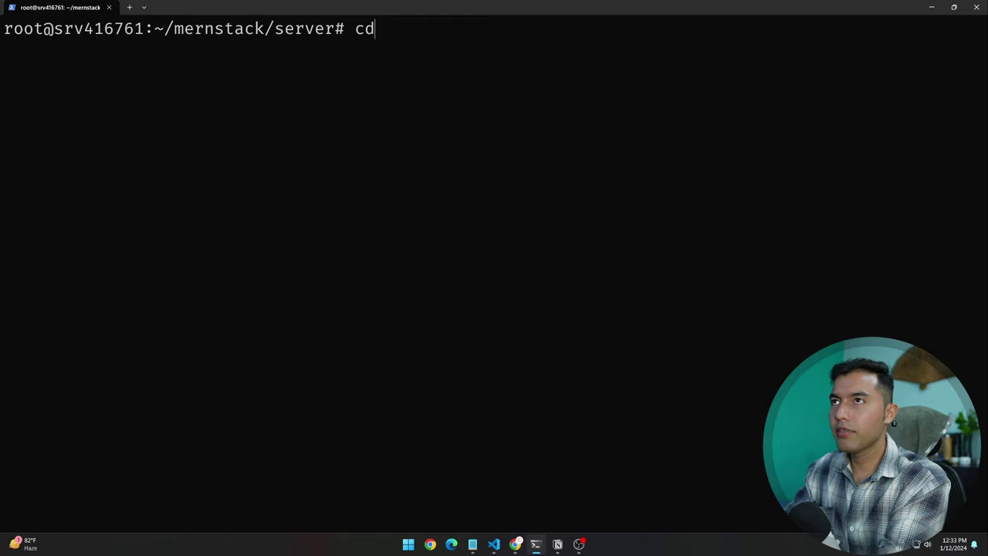
key(BackSpace)
key(BackSpace)
key(BackSpace)
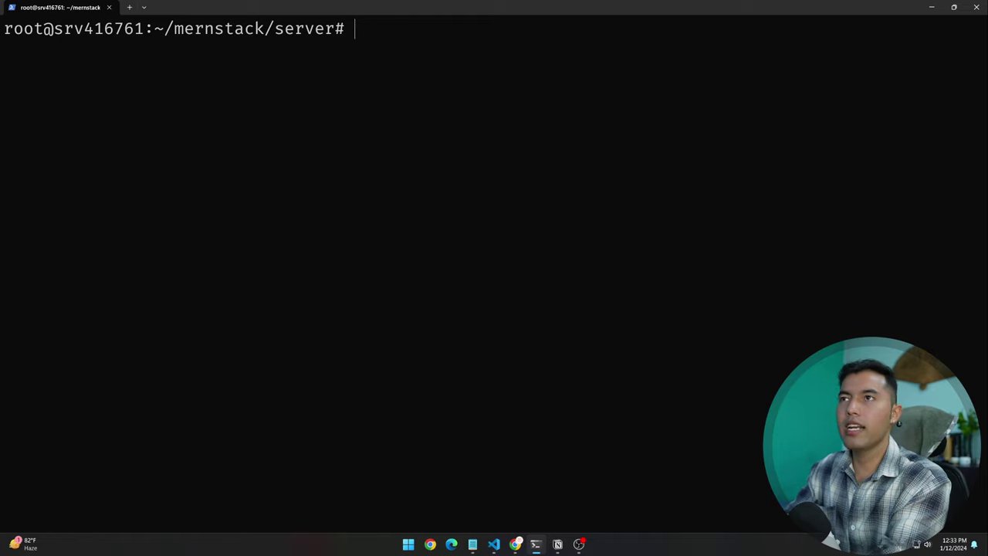
Step: Run pm2 without arguments in the server folder to check its installation and examine the usage help
text(pm2)
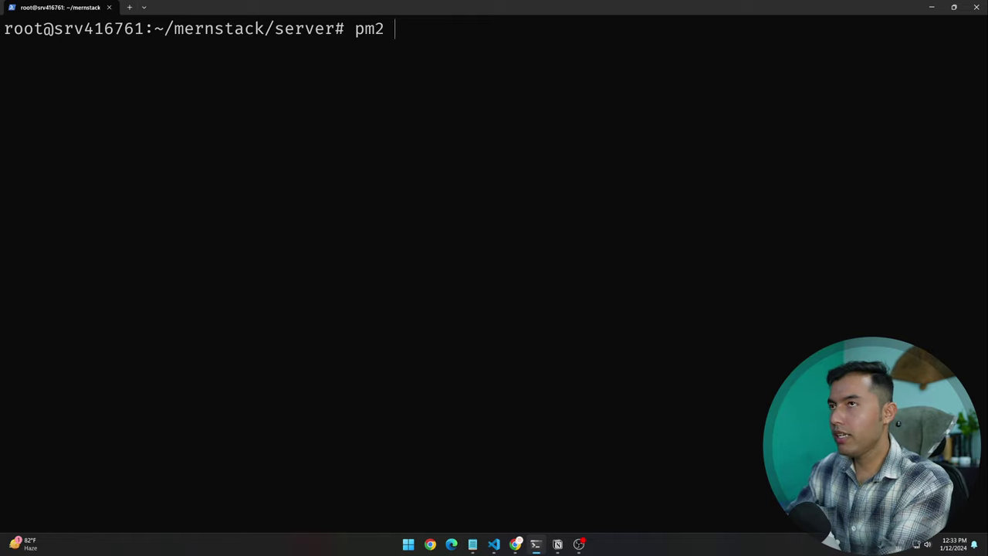
key(Return)
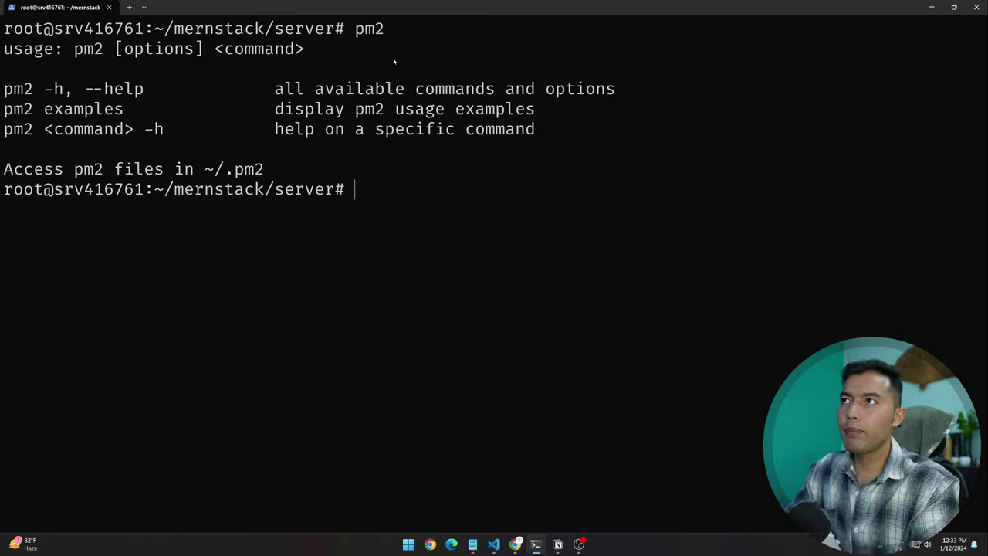
drag(533, 131, 3, 89)
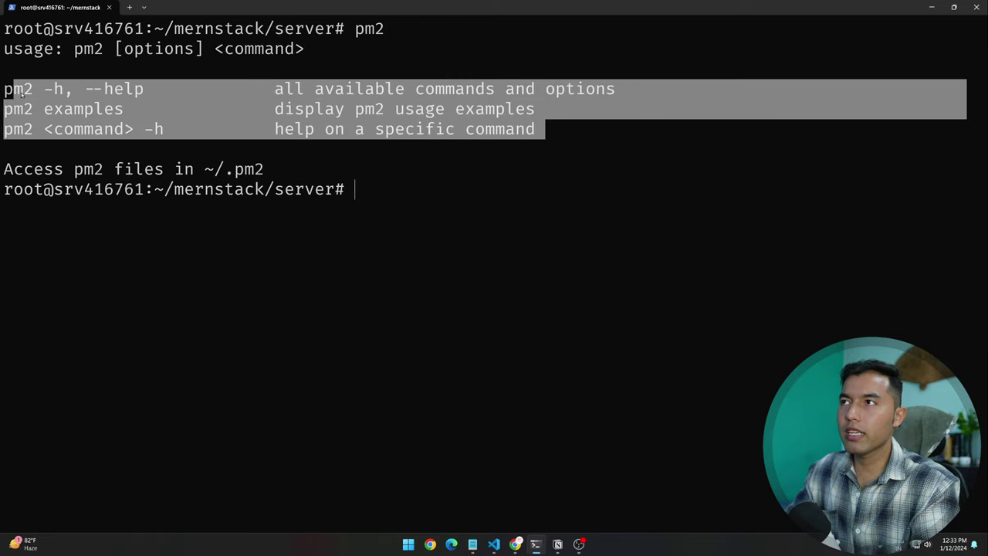
click(407, 133)
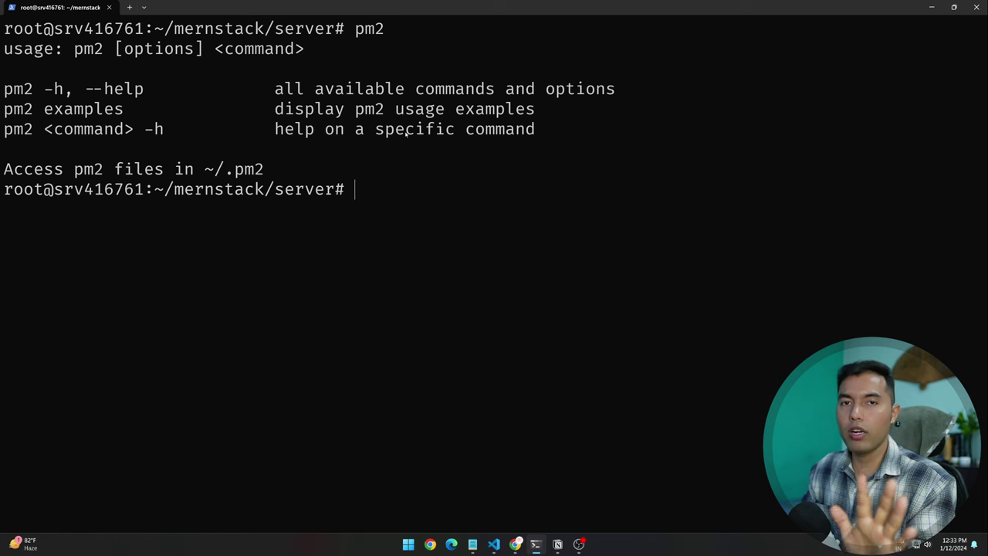
Step: Copy the command pm2 start npm --name "test_server" -- start from the browser guide
key(alt+Tab)
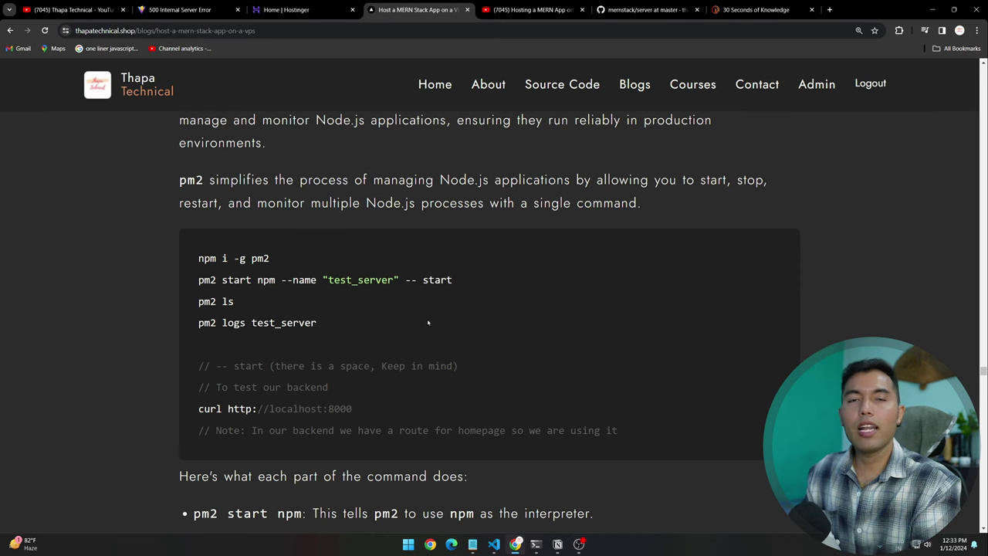
key(ctrl+plus)
drag(206, 238, 101, 237)
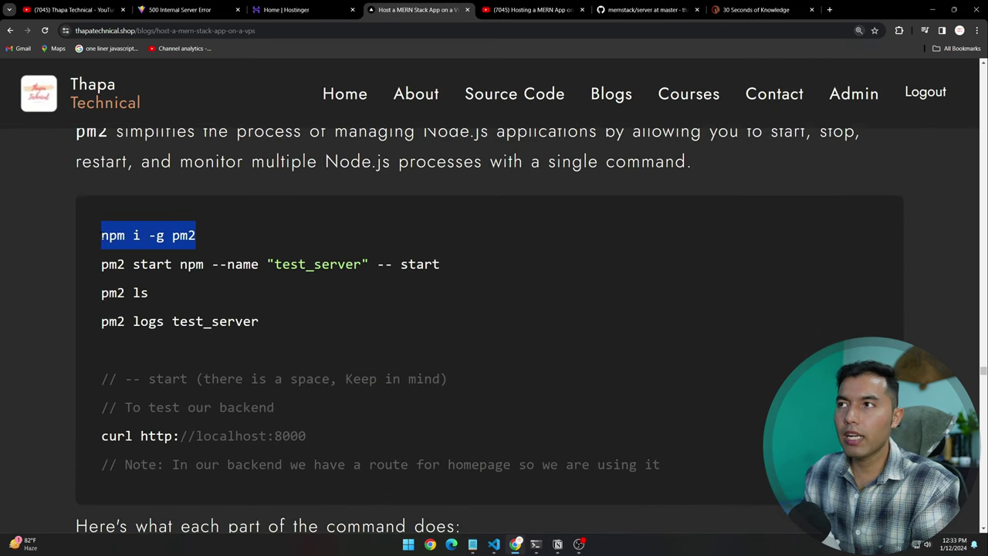
click(294, 239)
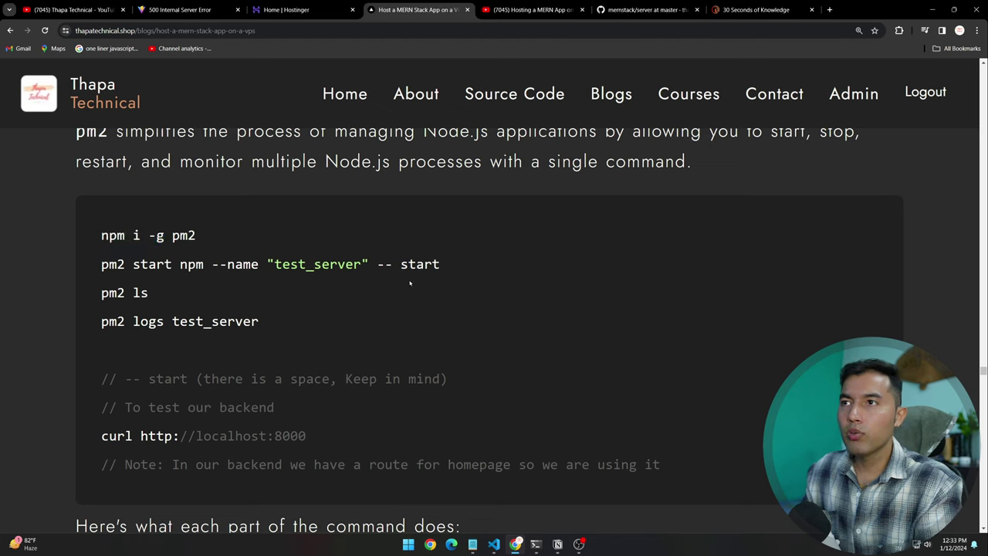
drag(454, 269, 98, 265)
key(ctrl+c)
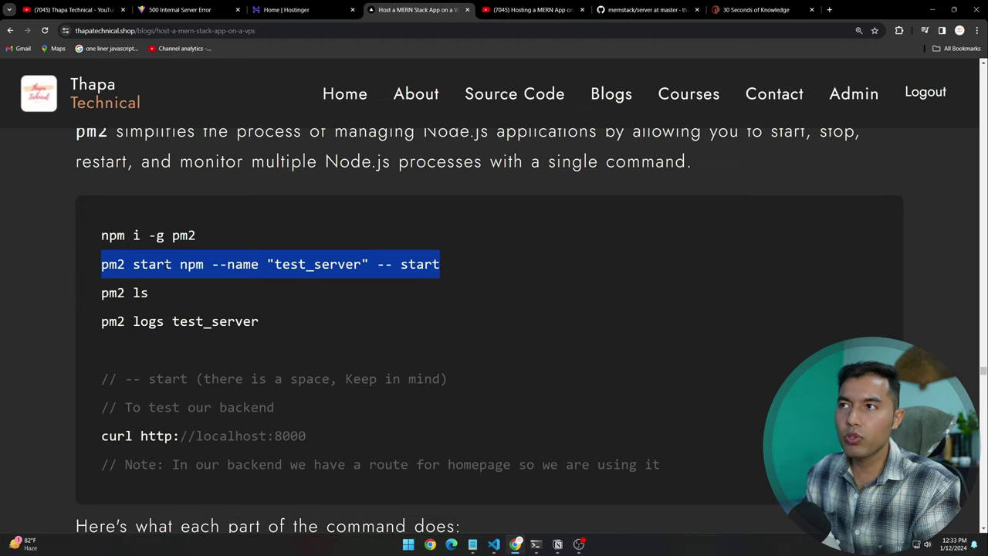
Step: Switch to Visual Studio Code, open the server folder's package.json and examine its start script
key(alt+Tab)
click(495, 544)
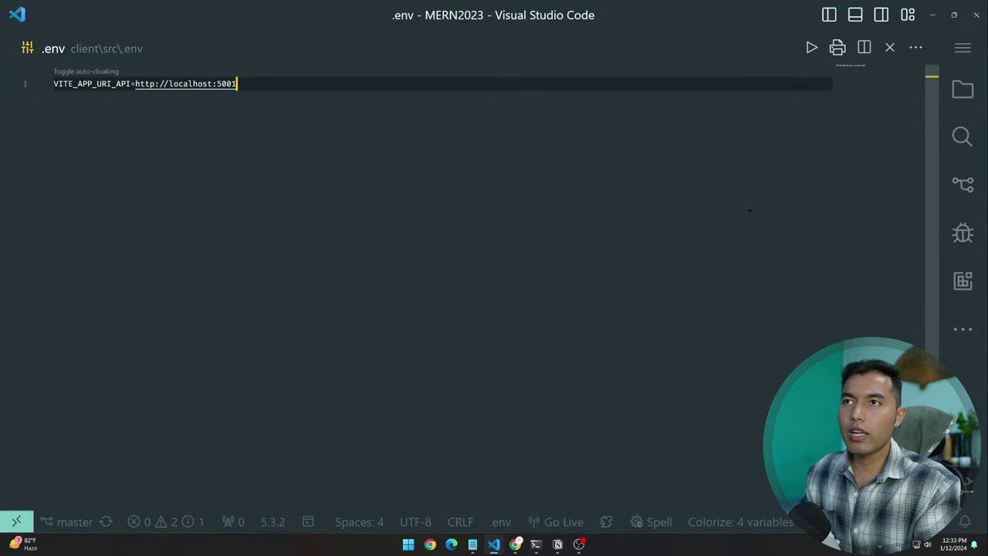
key(ctrl+p)
text(pad)
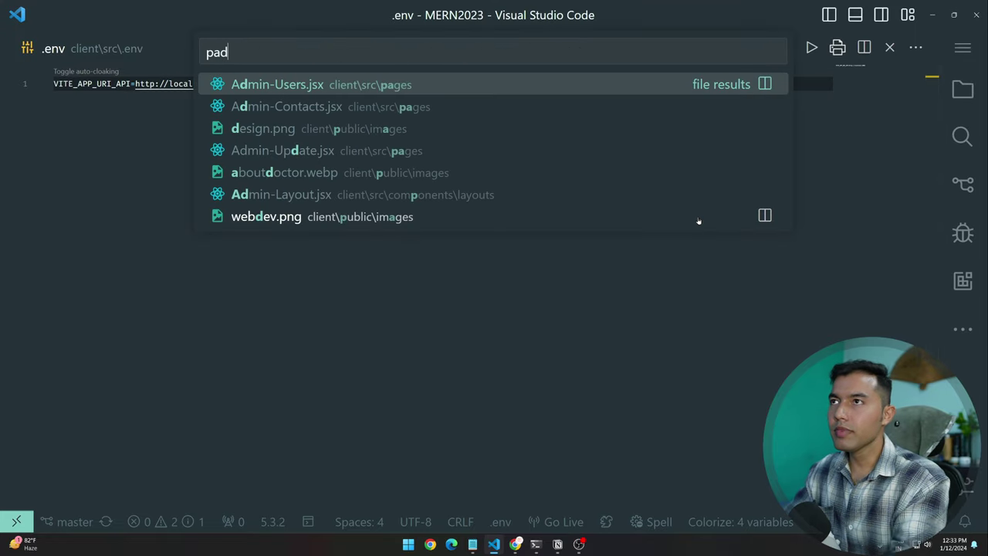
key(BackSpace)
key(Down)
key(Return)
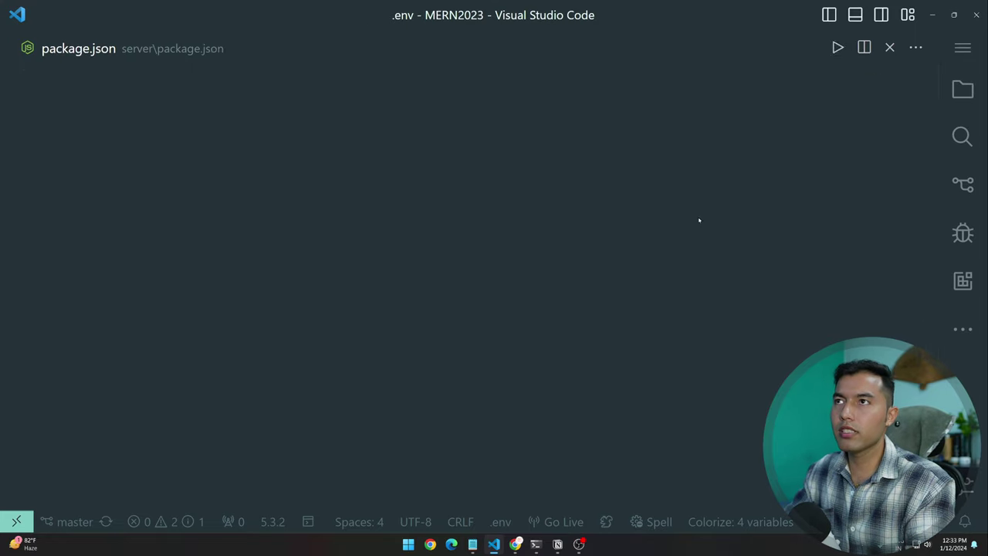
click(581, 255)
ctrl+scroll(581, 251, up, 3)
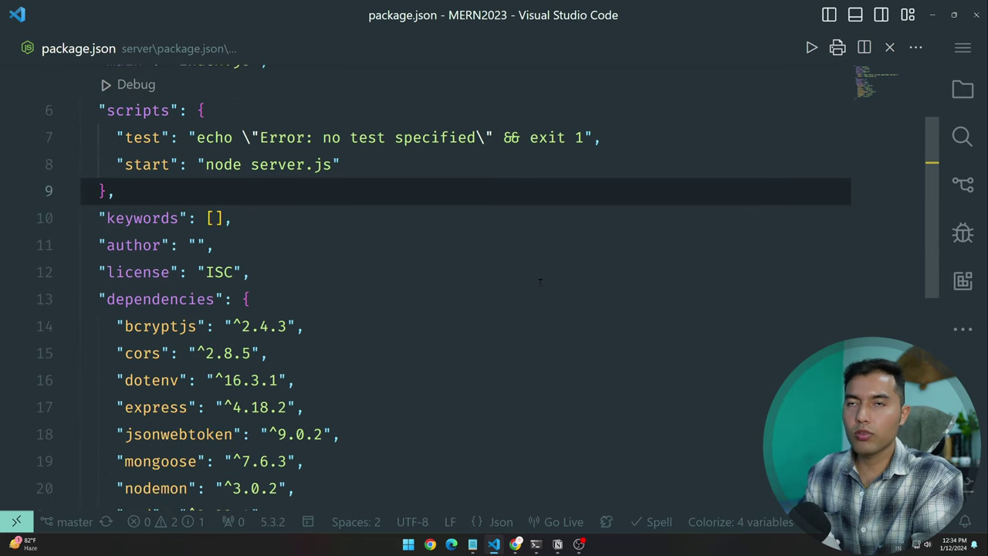
scroll(540, 281, up, 1)
mouse_move(136, 228)
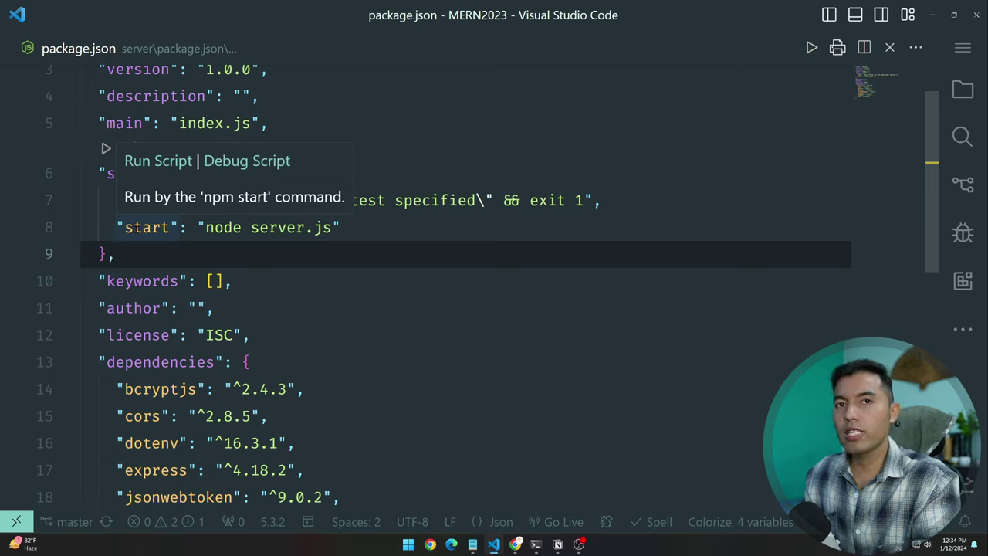
Step: Examine the start script and its node server.js command in package.json
click(216, 308)
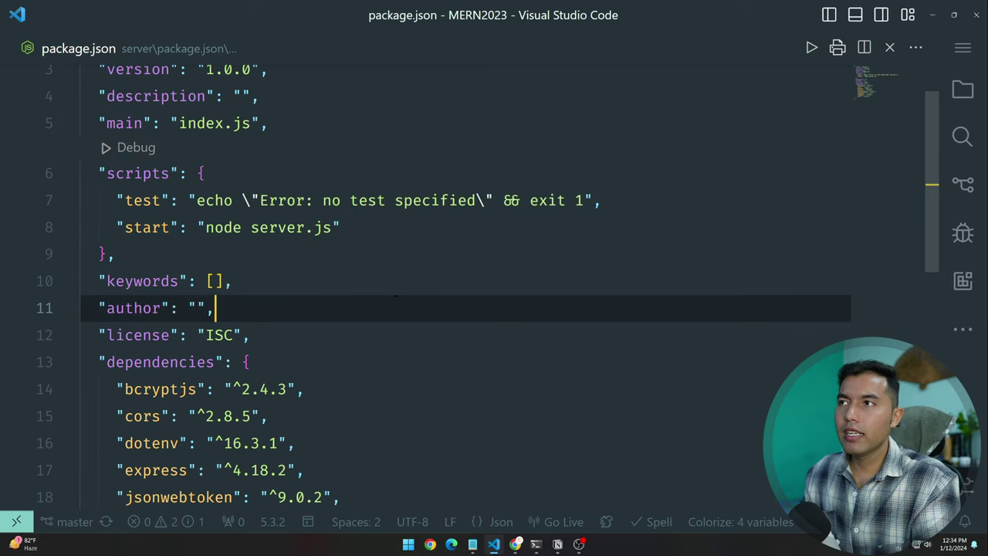
drag(108, 227, 340, 227)
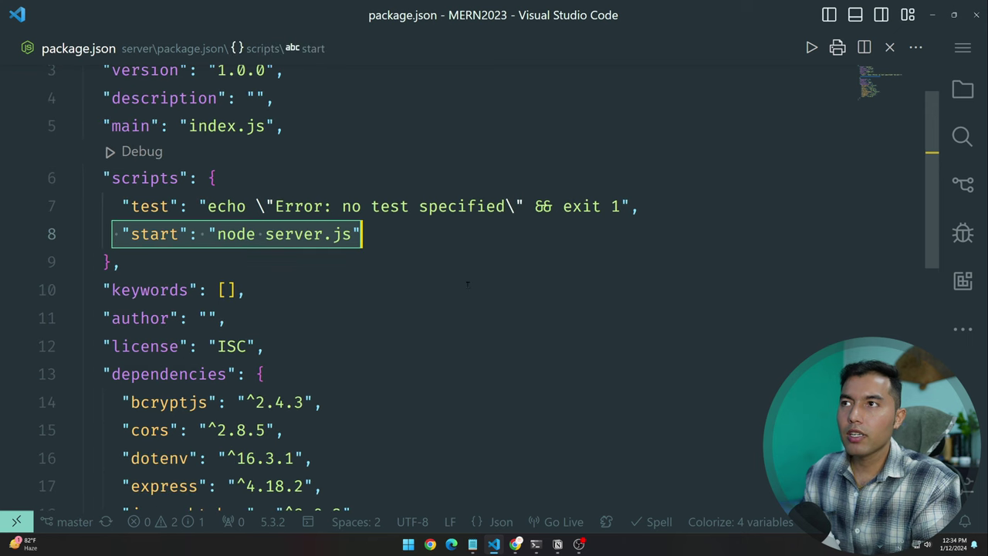
click(231, 281)
drag(218, 233, 342, 234)
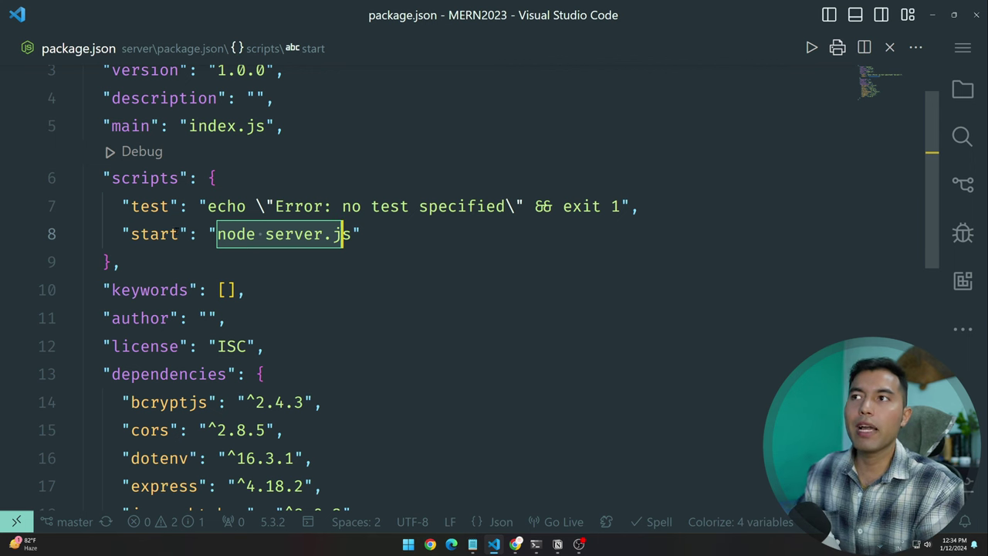
double_click(147, 234)
Step: Switch to the browser guide and examine the start keyword and the "test_server" name in the pm2 start command
key(alt+Tab)
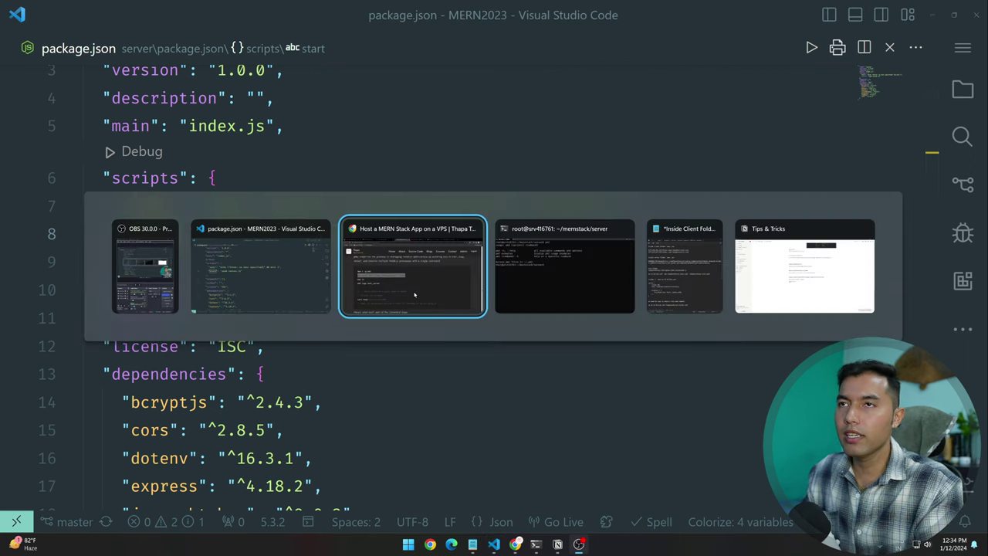
click(200, 264)
double_click(146, 264)
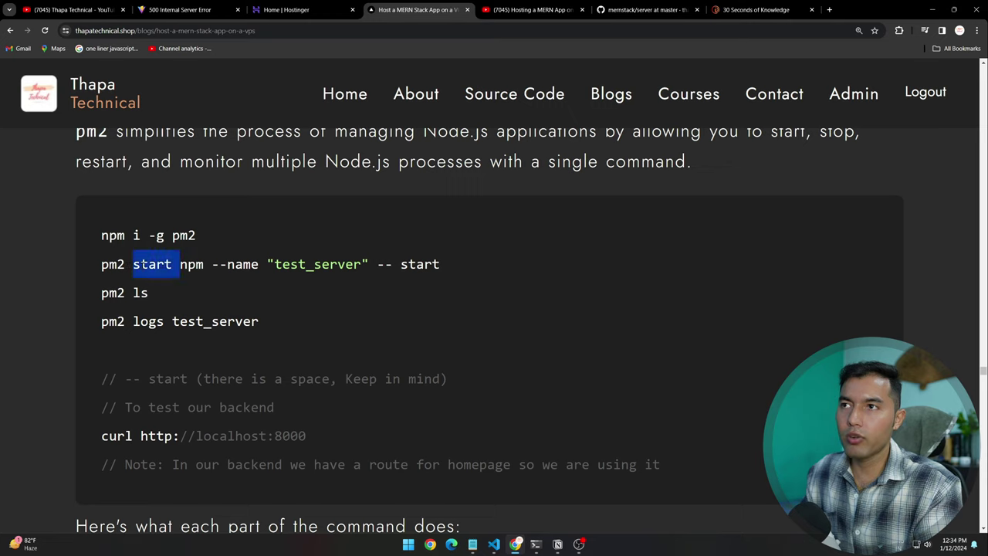
click(270, 264)
drag(269, 265, 361, 264)
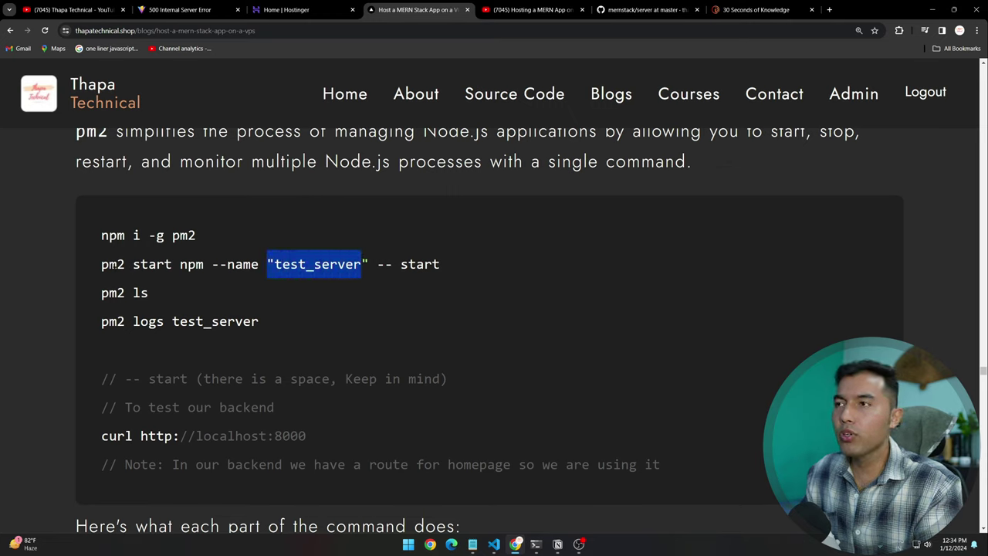
click(325, 265)
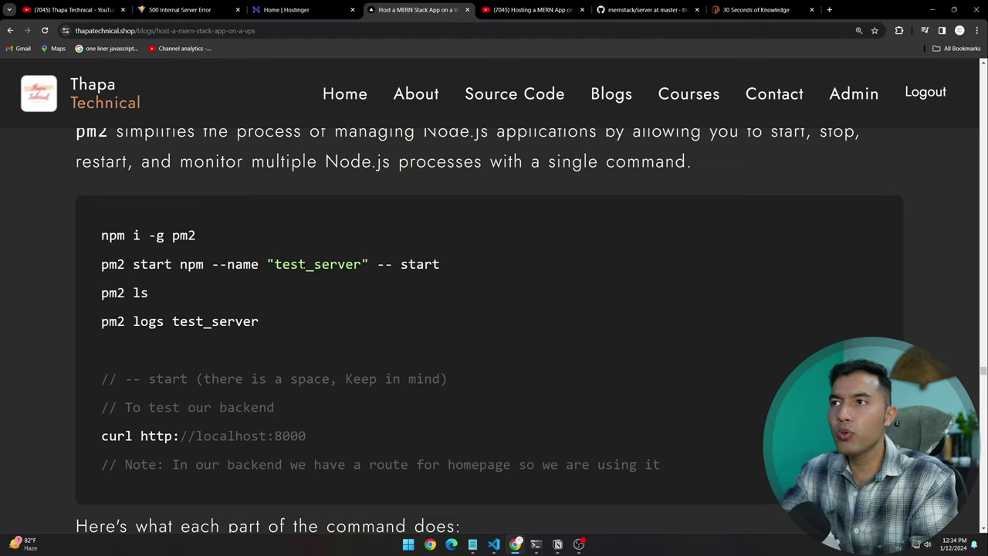
drag(275, 264, 356, 264)
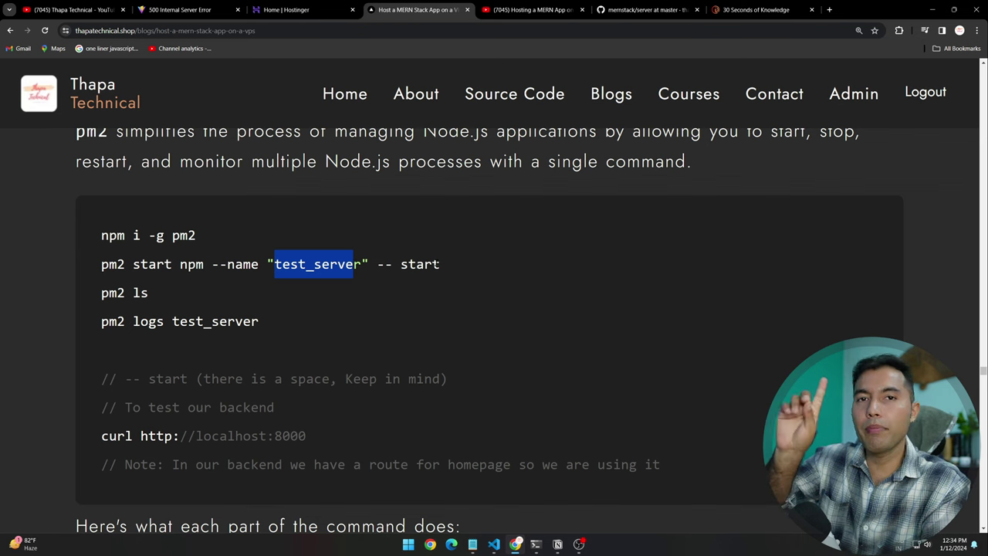
Step: Switch to the VPS terminal and run the guide's command pm2 start npm --name "test_server" -- start
drag(440, 264, 101, 264)
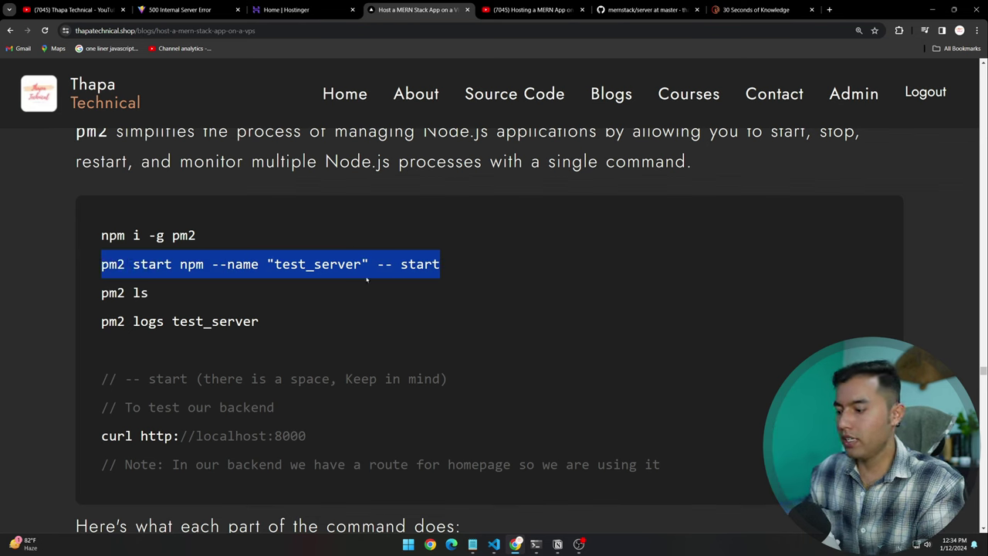
key(alt+Tab)
key(alt+Tab)
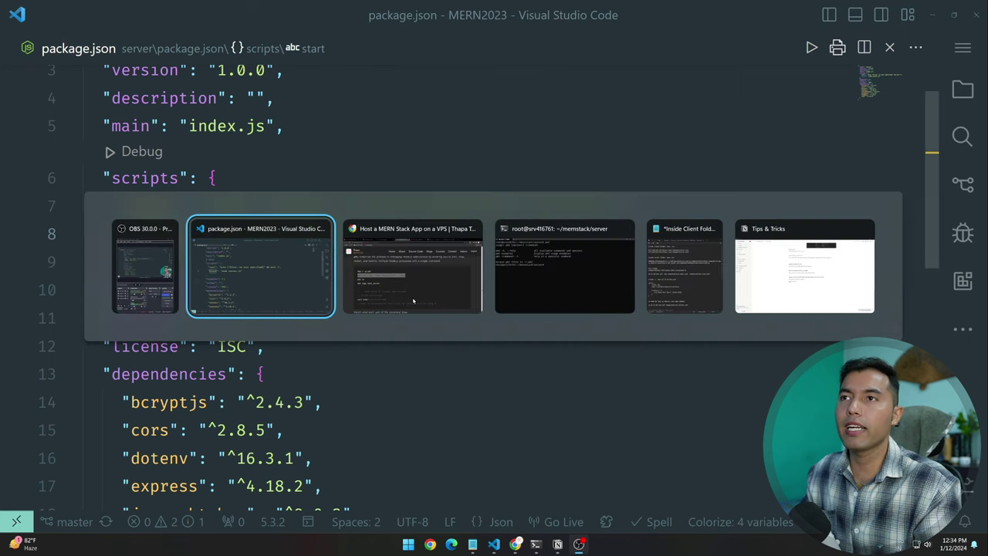
click(413, 301)
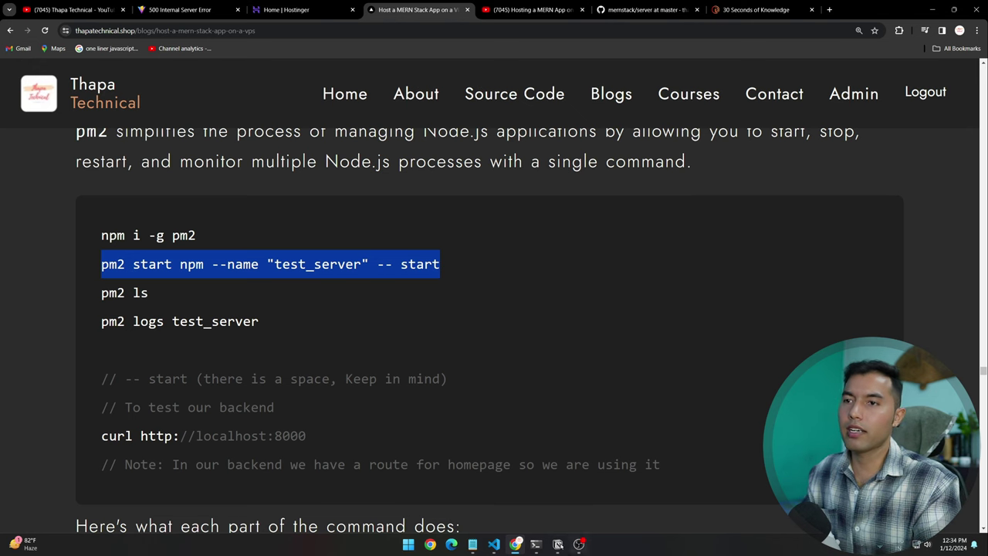
click(536, 544)
key(ctrl+v)
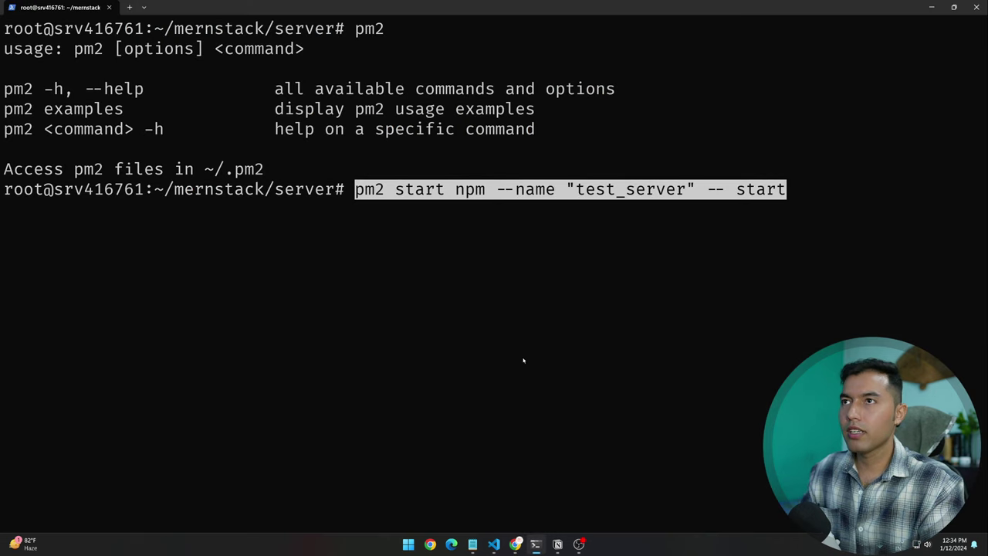
key(Return)
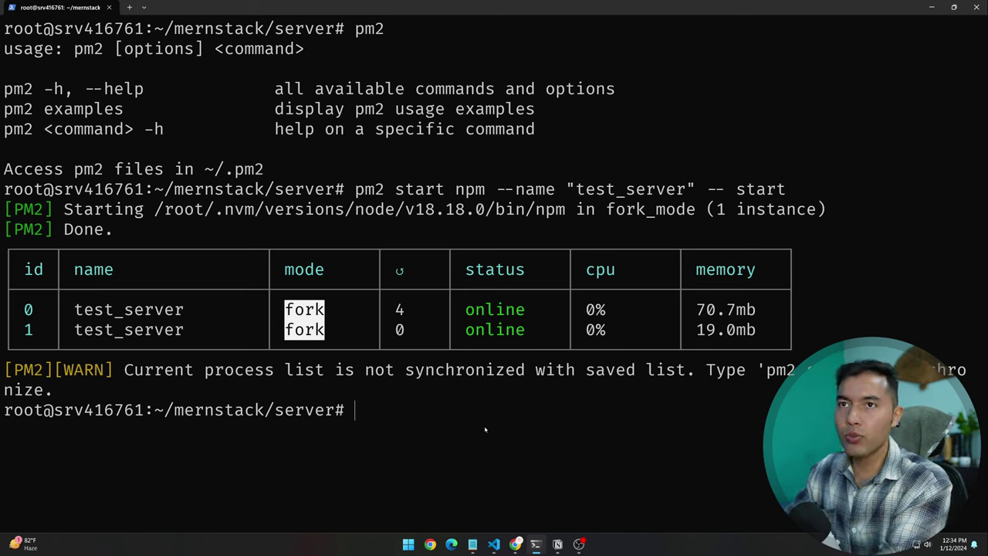
Step: Delete the older duplicate test_server process with pm2 delete 0 and compare the two entries in the earlier process table
text(pm)
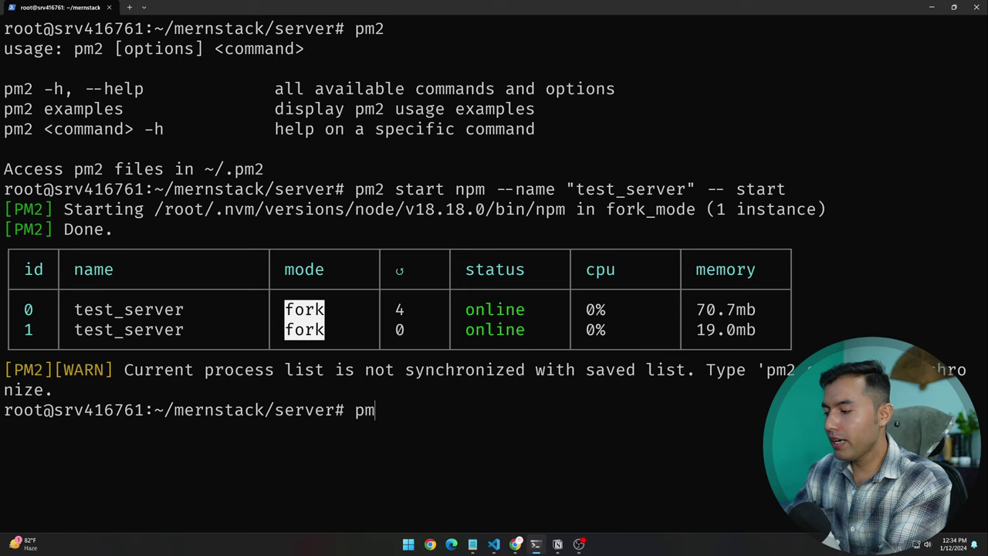
text(2 delete 0)
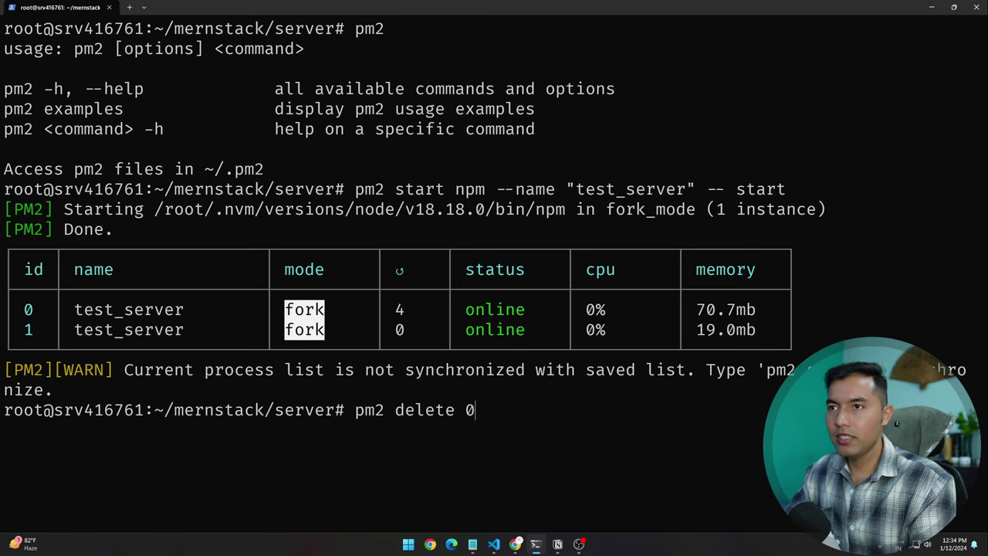
key(Return)
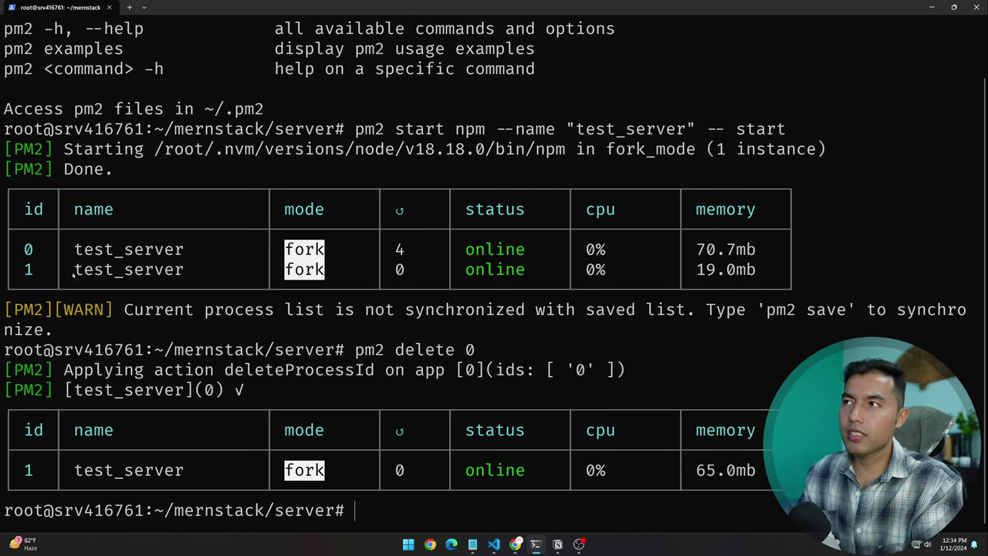
drag(73, 272, 184, 272)
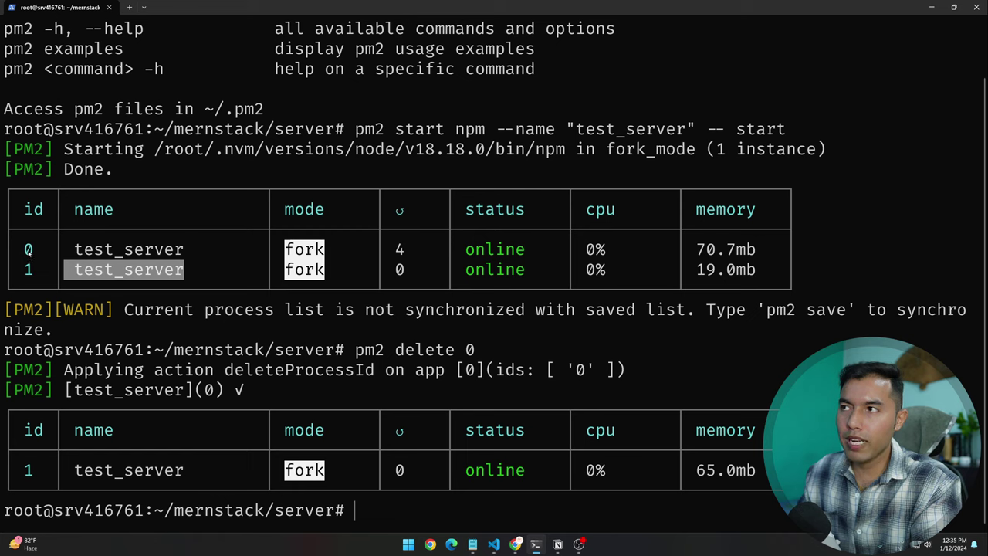
drag(75, 249, 178, 249)
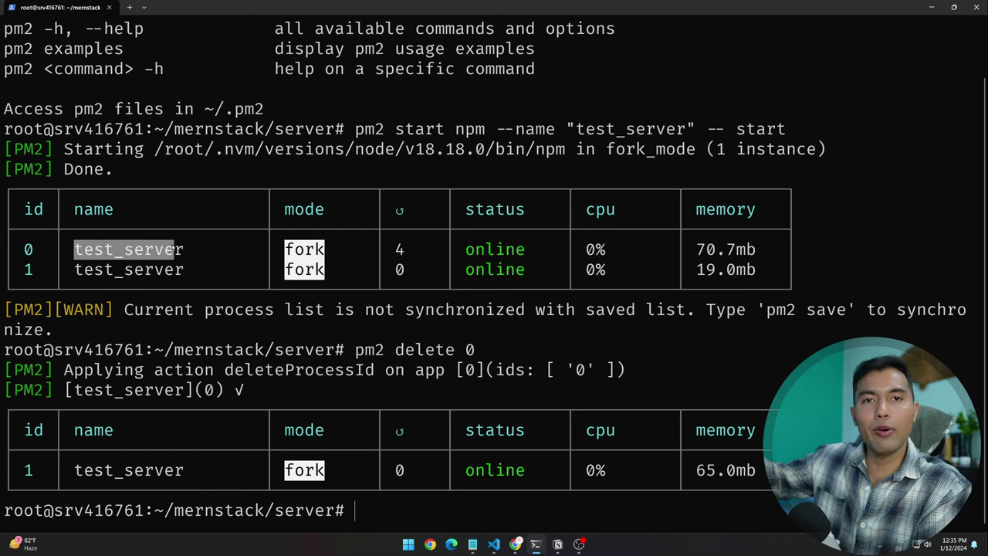
drag(74, 270, 184, 270)
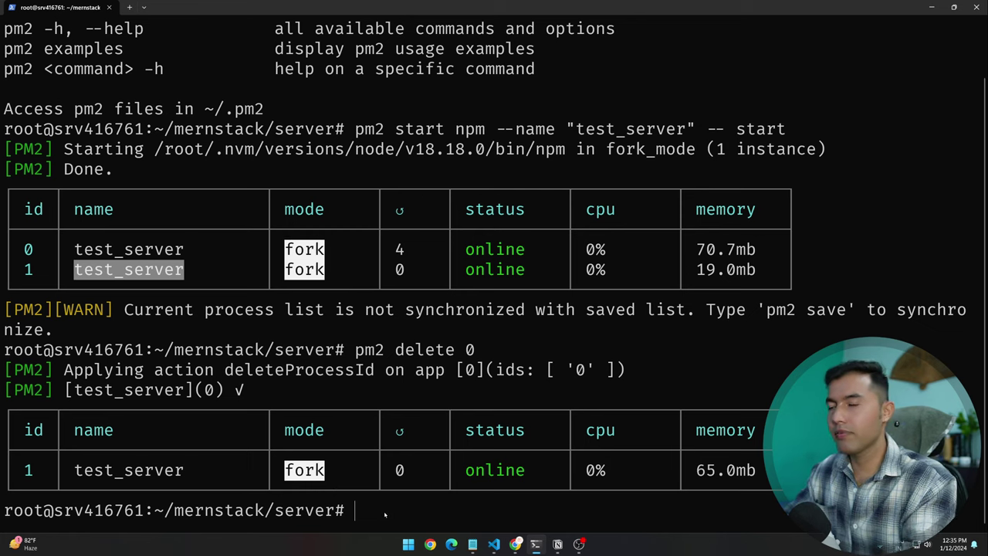
text(cls)
key(BackSpace)
key(BackSpace)
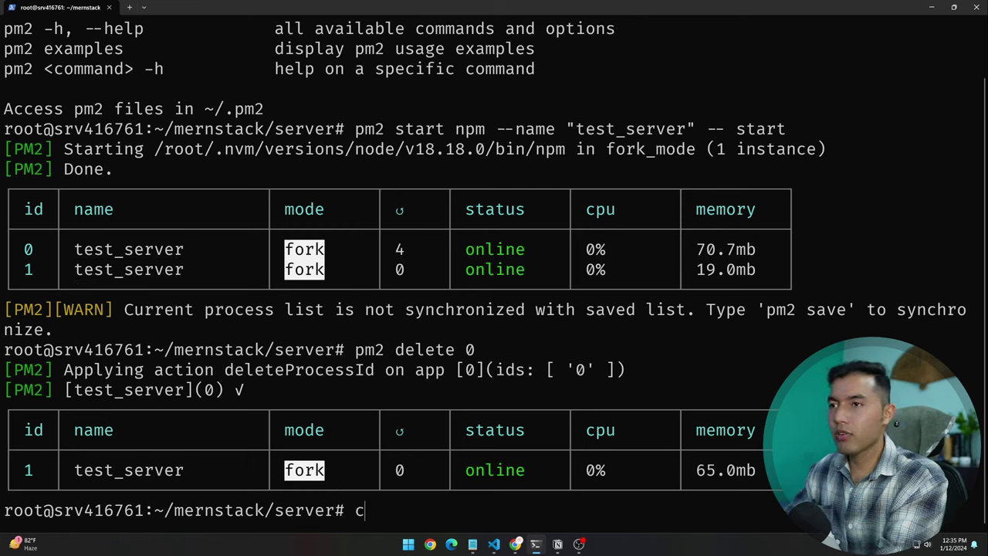
key(BackSpace)
Step: Check the browser guide for the listing command, return to the VPS terminal and list the processes with pm2 ls
key(alt+Tab)
click(158, 313)
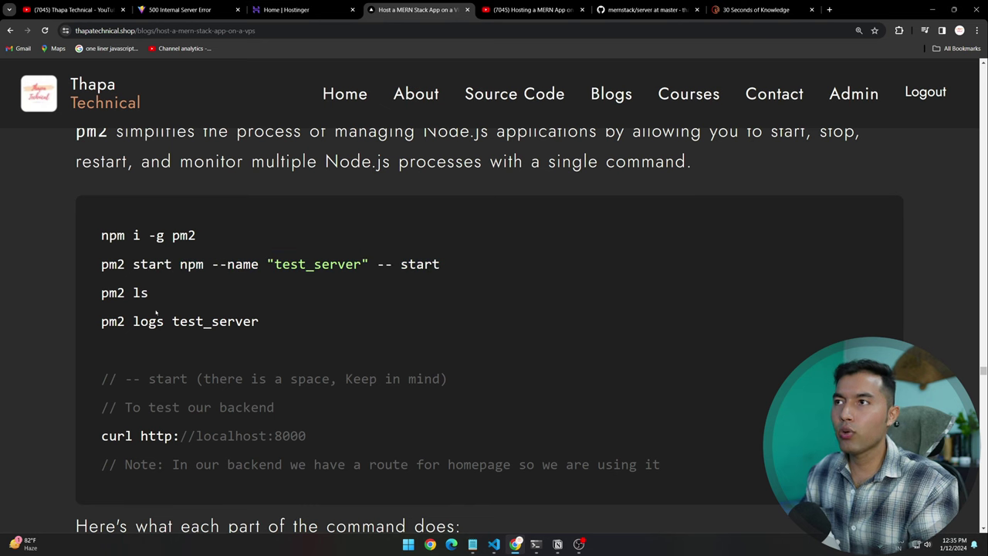
key(alt+Tab)
text(pm2 )
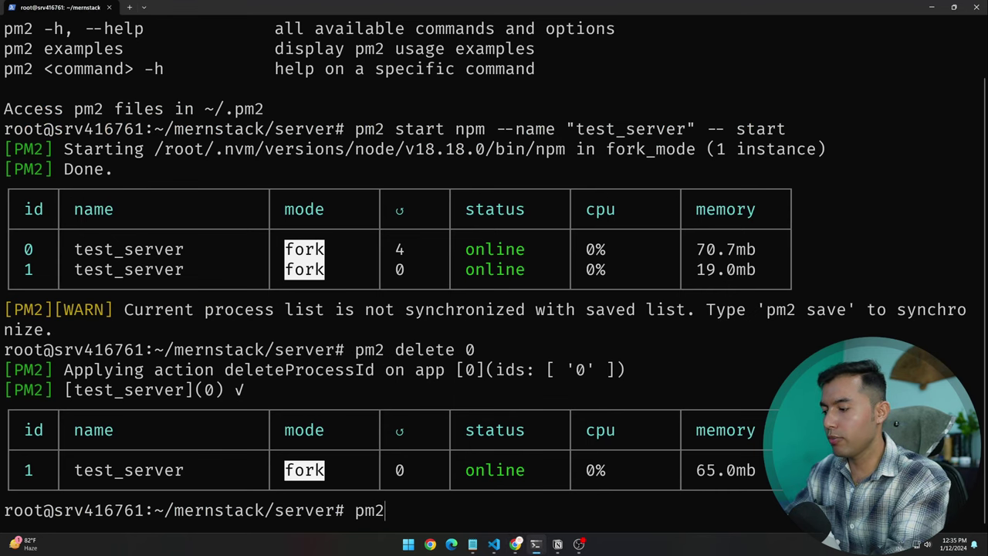
text(ls)
key(Return)
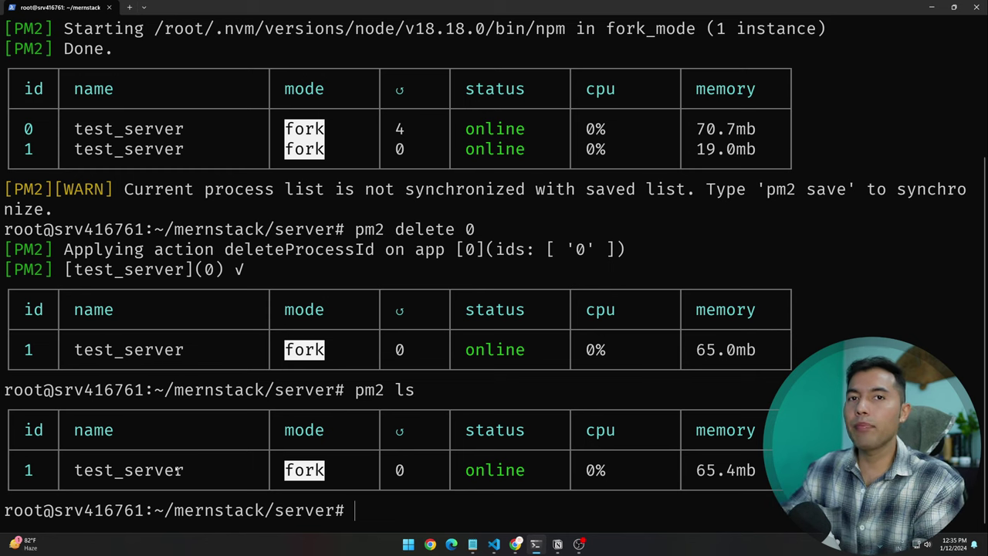
drag(204, 350, 77, 352)
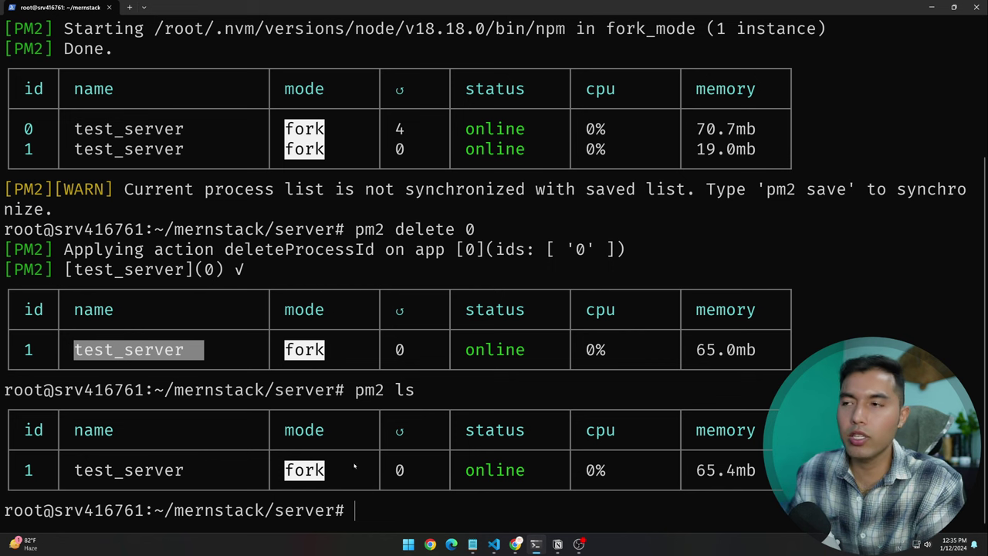
click(387, 511)
Step: Copy pm2 logs test_server from the browser guide, run it in the VPS terminal and examine the last log lines
key(alt+Tab)
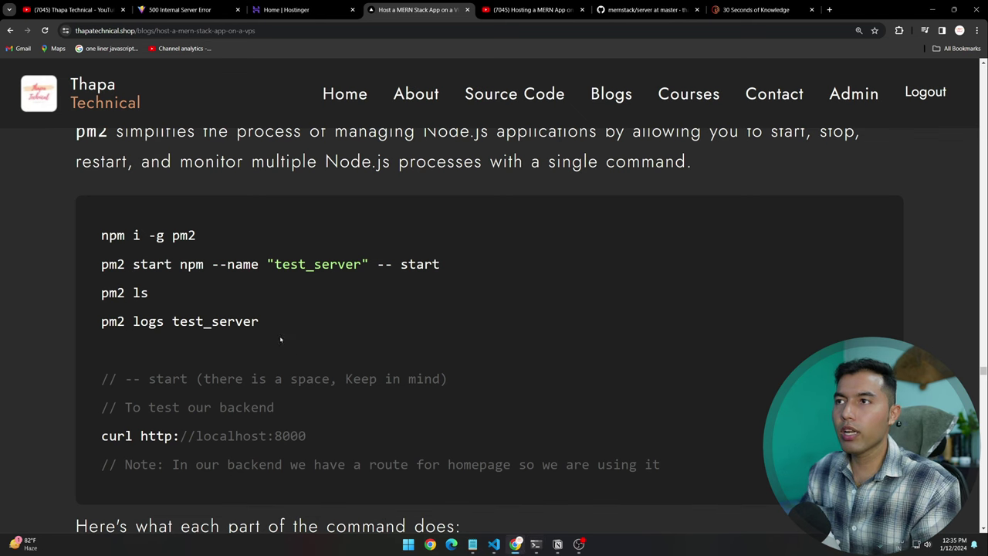
drag(278, 326, 106, 337)
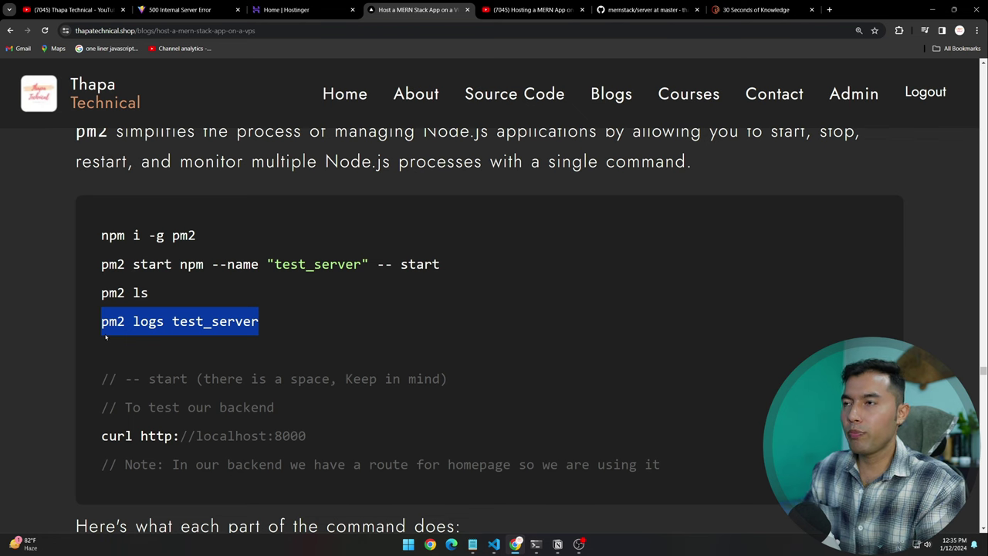
key(ctrl+c)
key(alt+Tab)
key(ctrl+v)
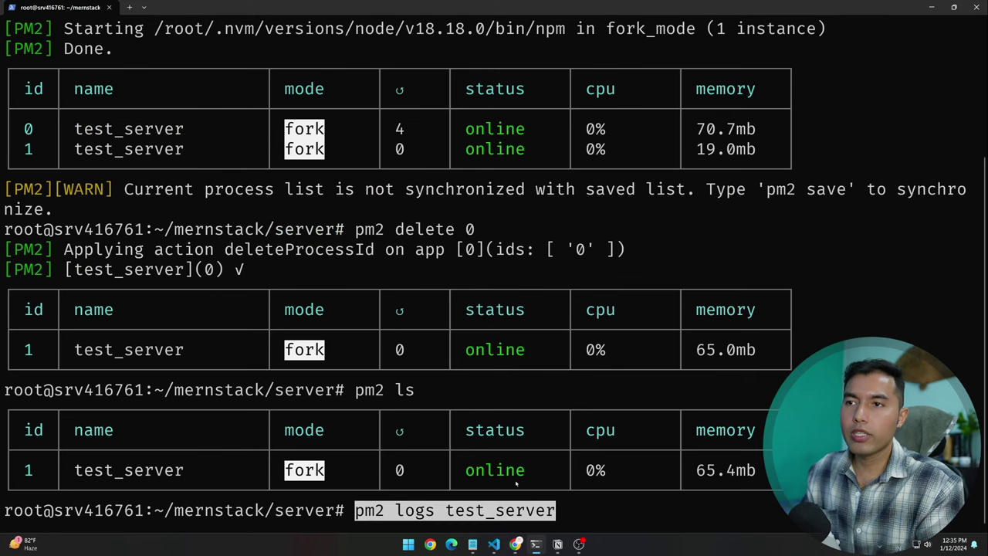
key(Return)
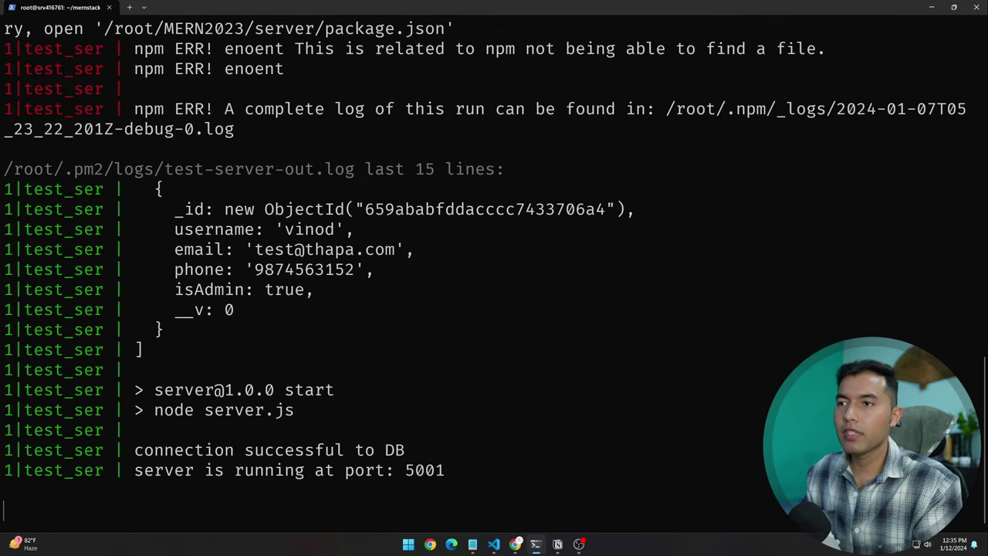
drag(466, 471, 134, 450)
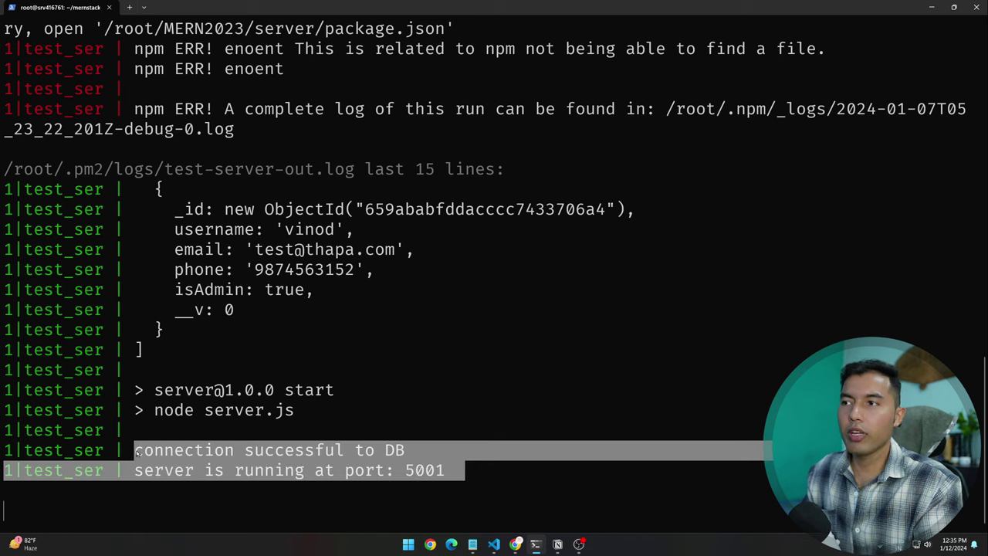
Step: Stop the running pm2 log stream and return to the shell prompt
key(ctrl+c)
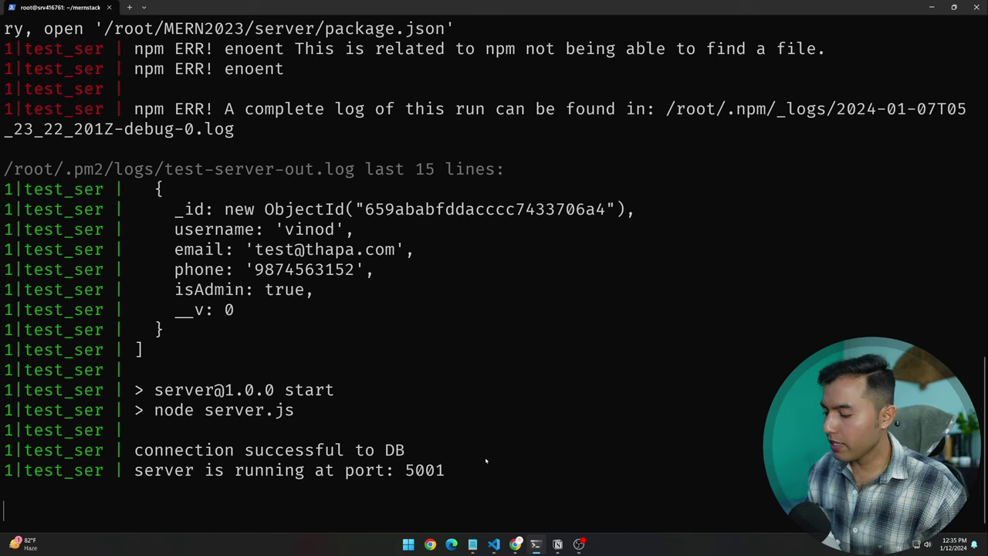
key(ctrl+x)
key(BackSpace)
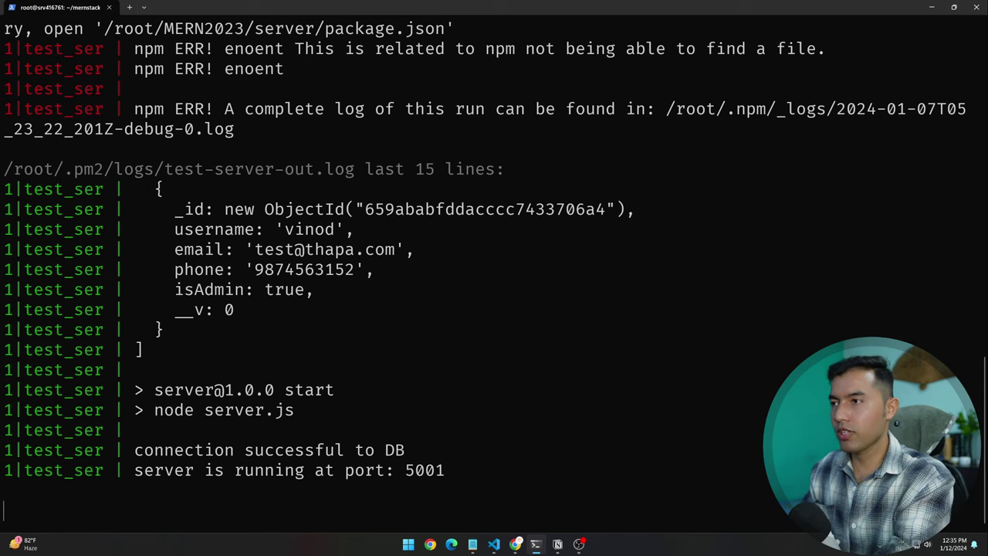
key(ctrl+c)
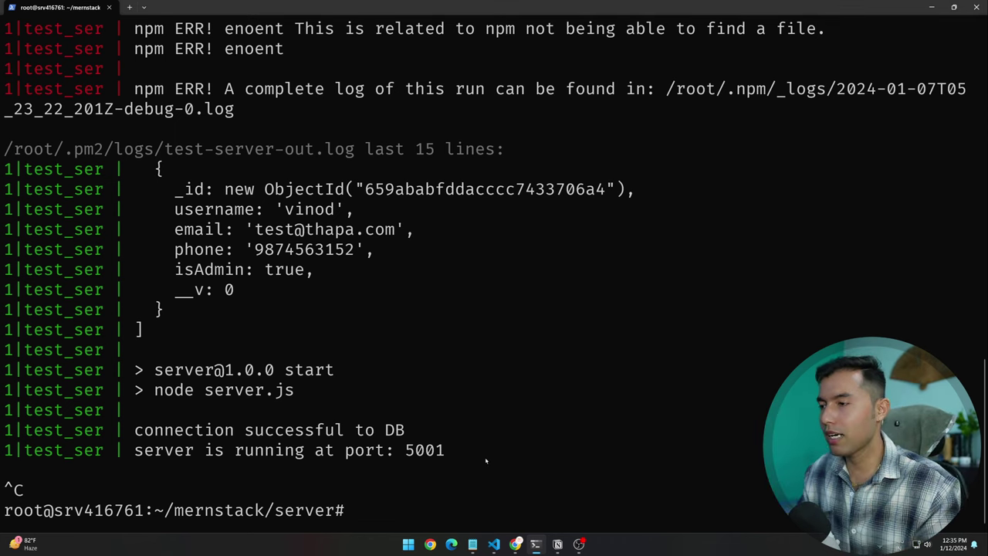
key(alt+Tab)
scroll(497, 337, down, 3)
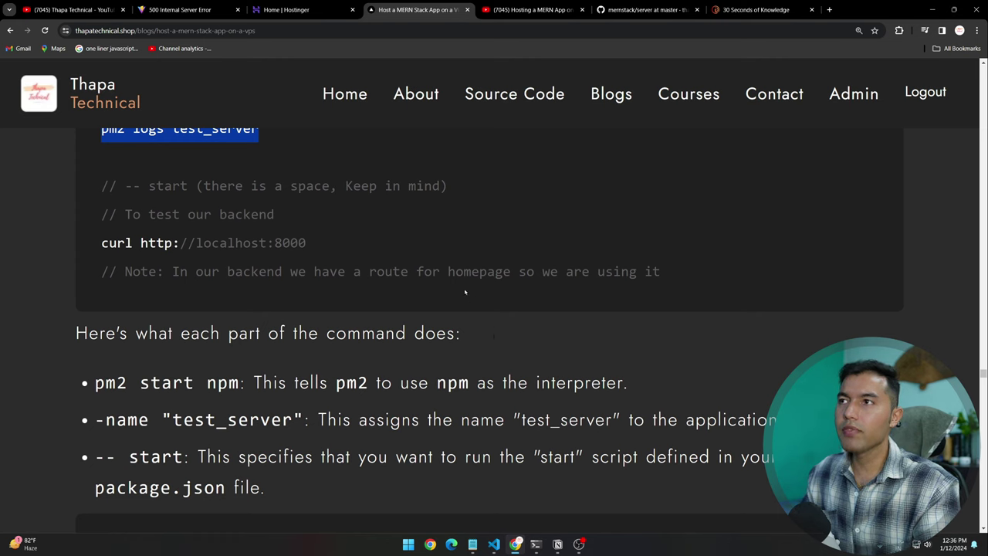
drag(101, 243, 313, 244)
key(alt+Tab)
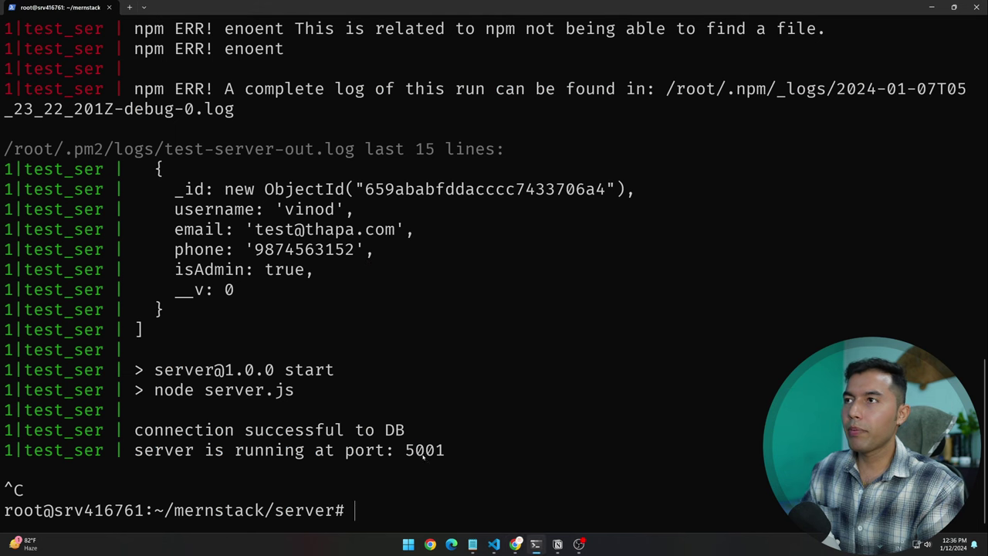
key(ctrl+v)
key(BackSpace)
key(BackSpace)
key(BackSpace)
key(BackSpace)
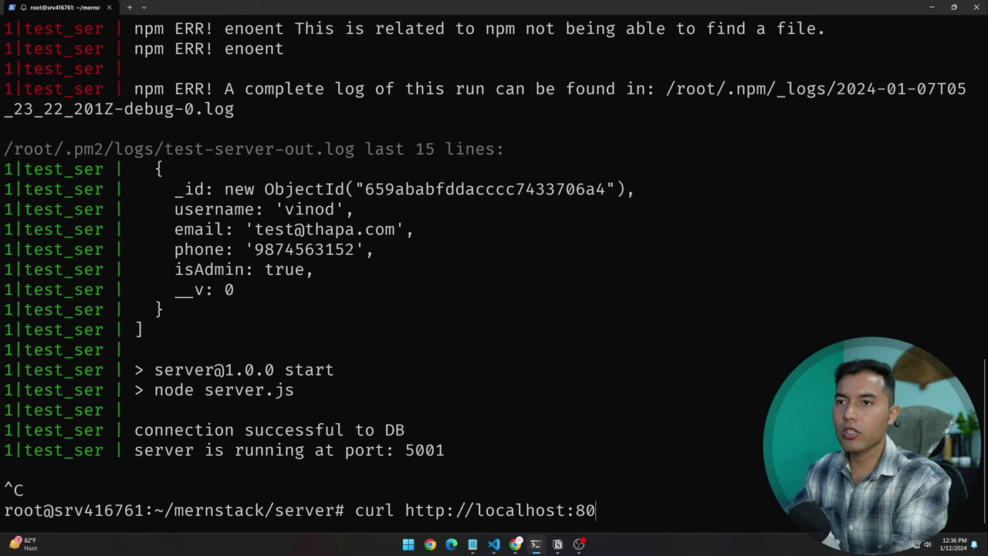
text(5001)
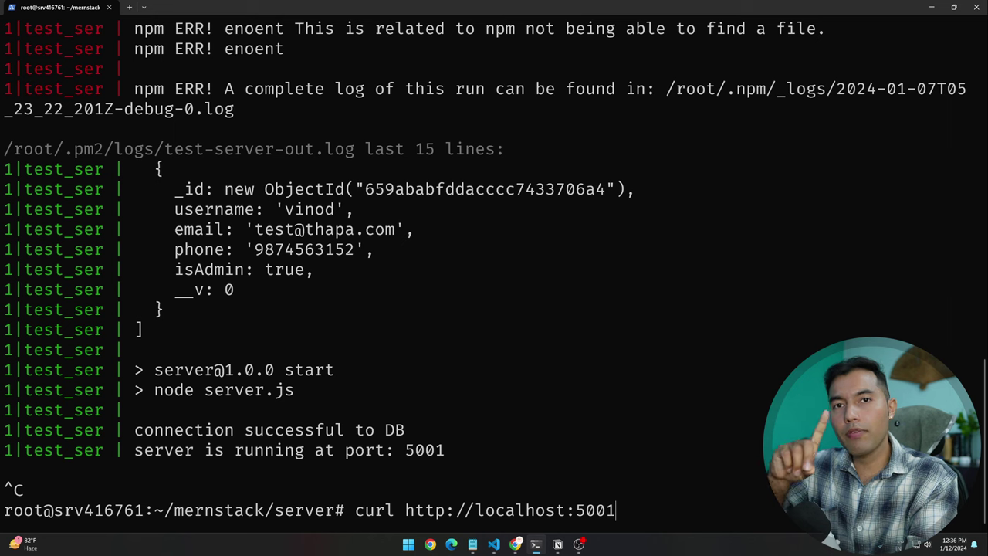
key(Return)
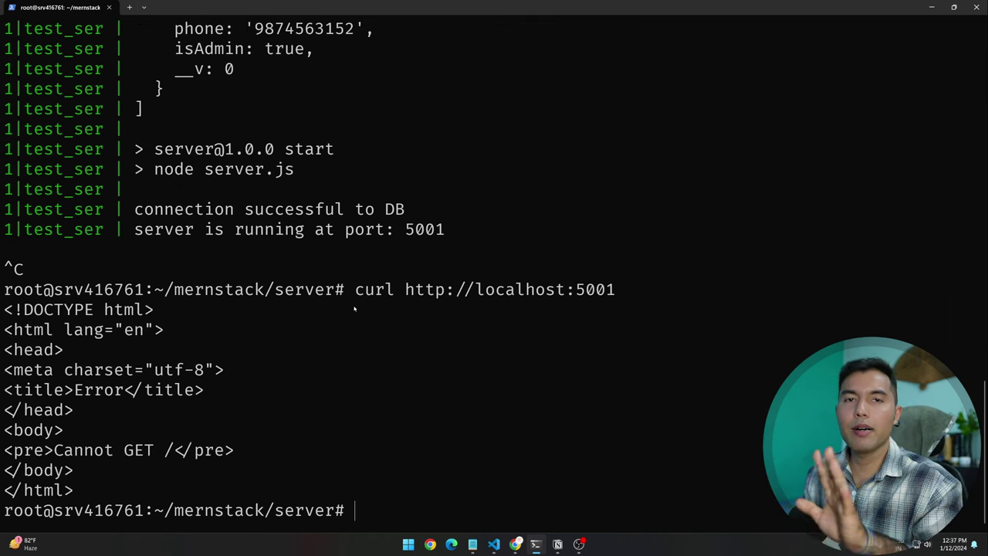
text(clear)
key(Return)
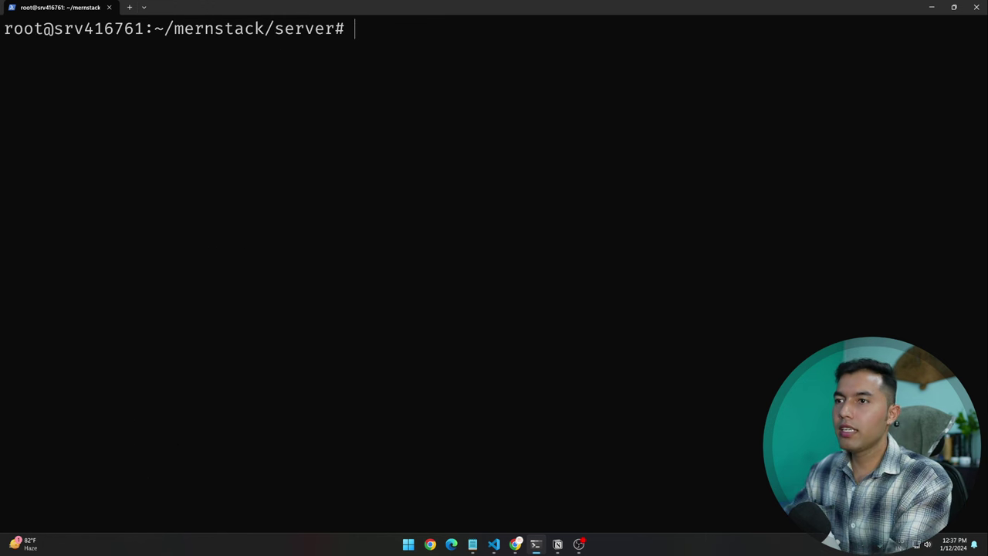
Step: Examine the guide's Frontend Setup section for the dependency installation, build and nano .env commands
key(alt+Tab)
click(309, 9)
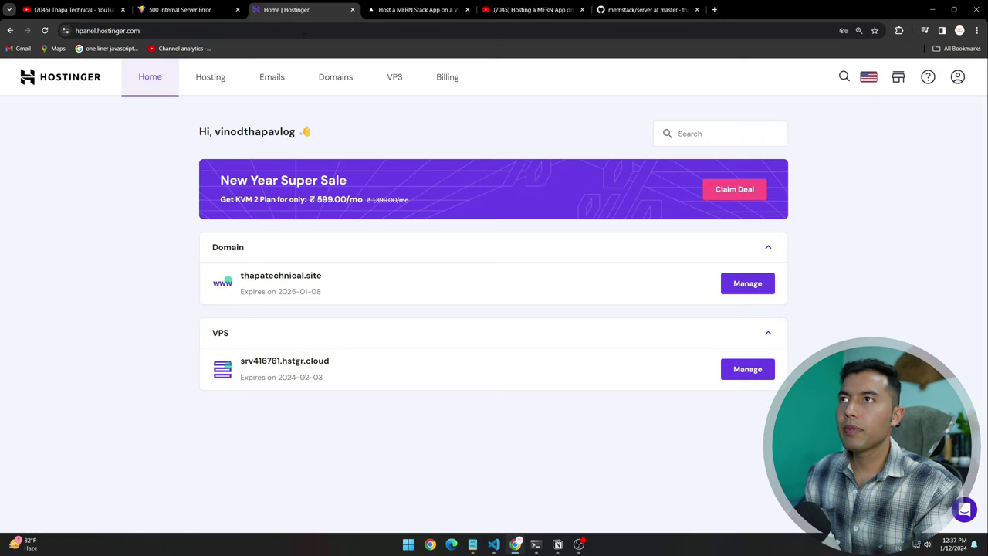
click(390, 7)
scroll(494, 309, down, 5)
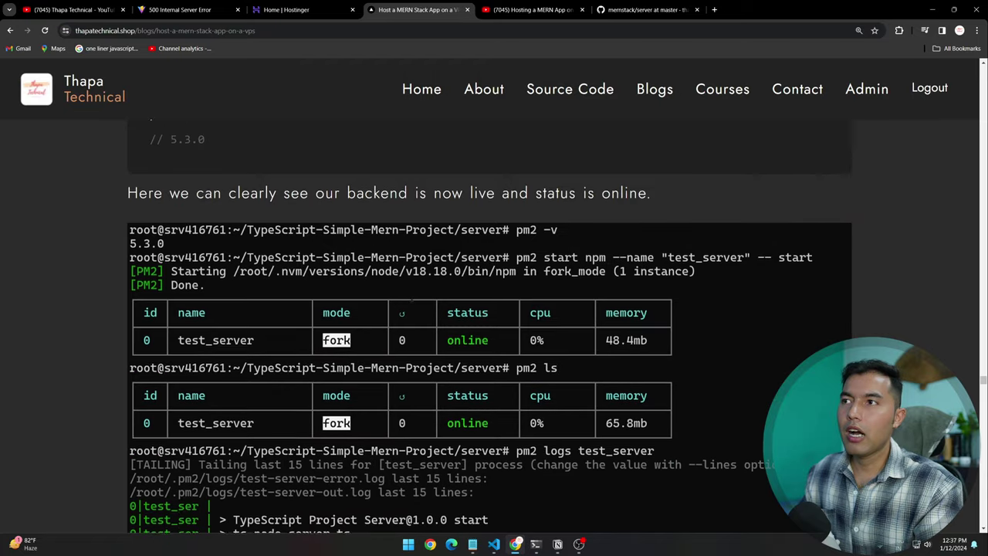
scroll(413, 302, down, 5)
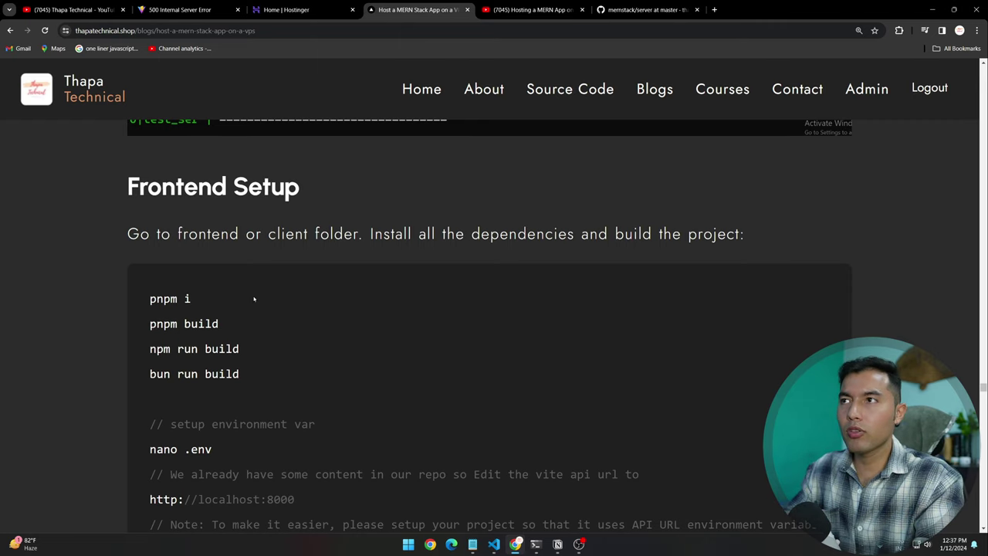
scroll(278, 326, down, 1)
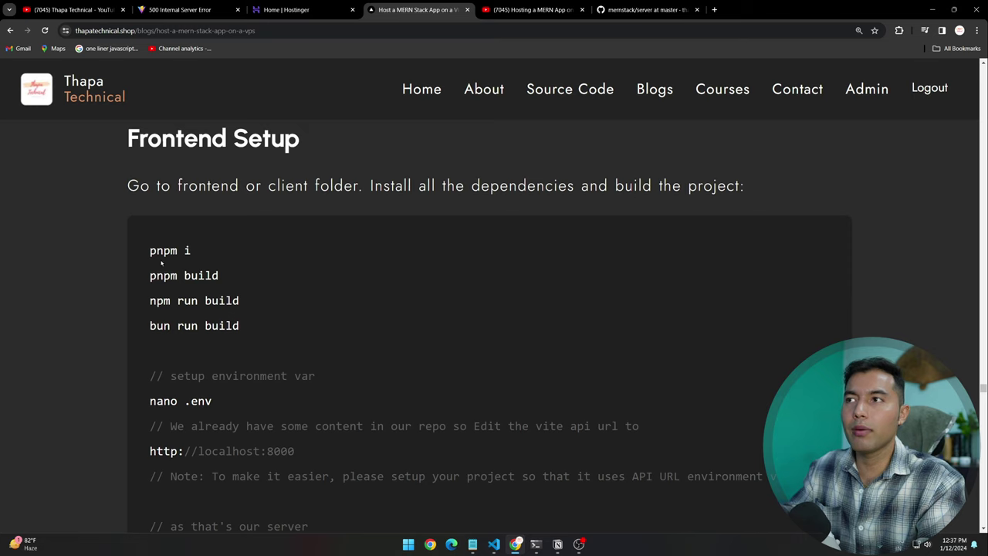
drag(150, 252, 192, 252)
scroll(339, 283, down, 2)
drag(213, 307, 149, 306)
click(289, 307)
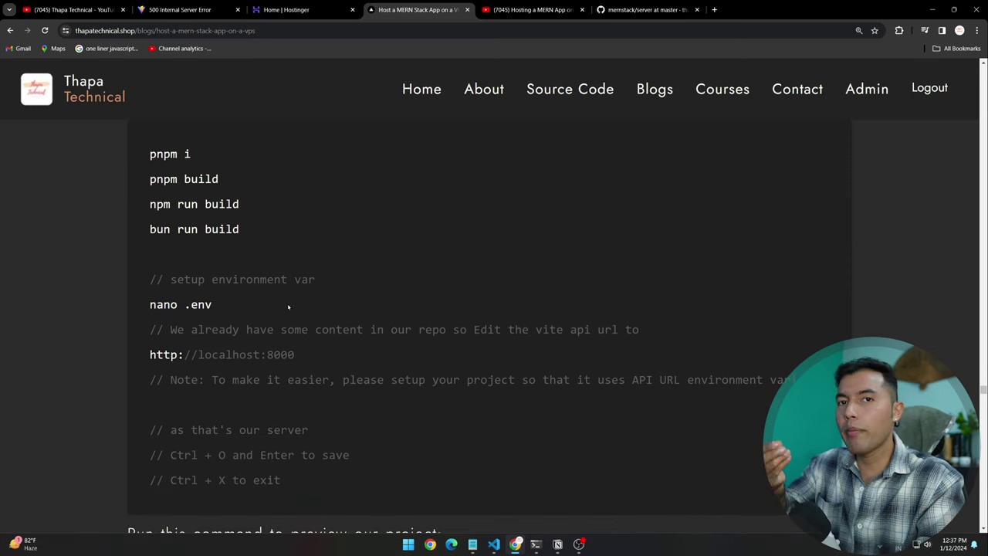
Step: Return to the VPS terminal and change from the server folder to the mernstack client folder
key(alt+Tab)
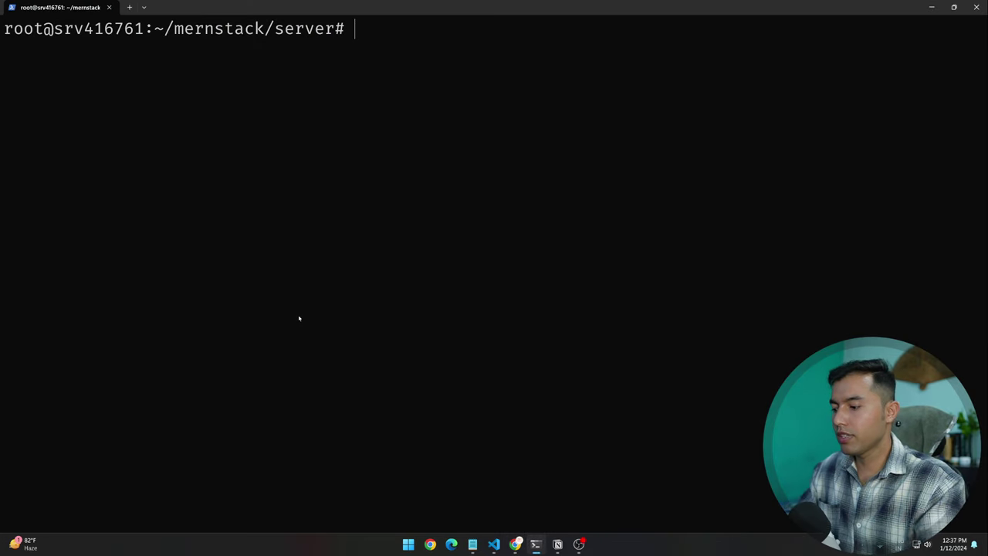
text(cd ..)
key(Return)
text(cd s)
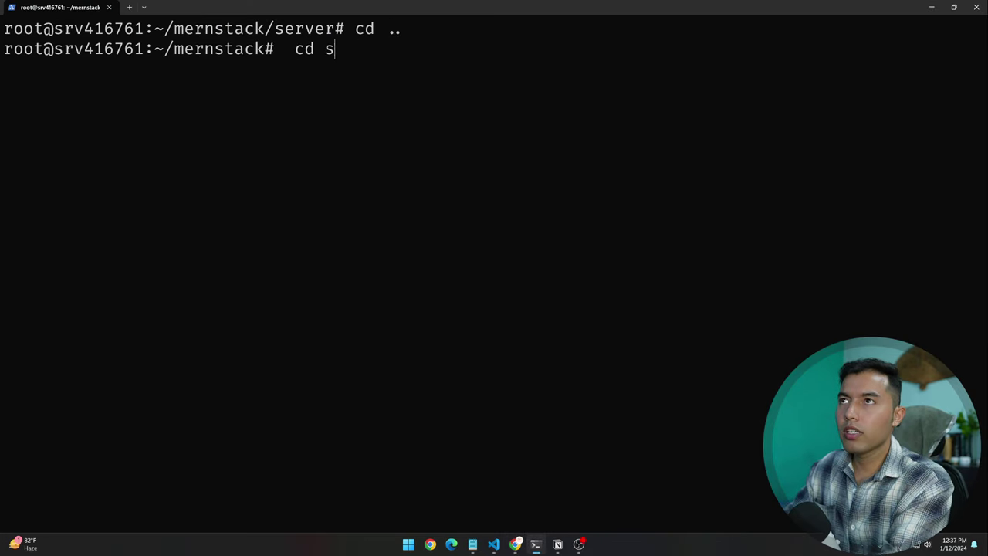
key(BackSpace)
text(c)
key(Tab)
key(Return)
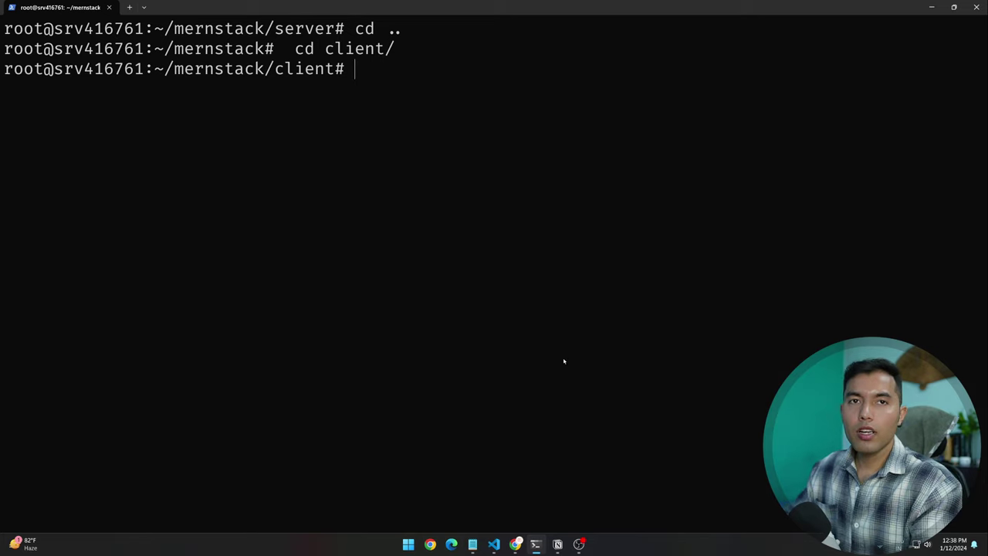
Step: Install the client's dependencies with npm i and clear the terminal screen
text(np)
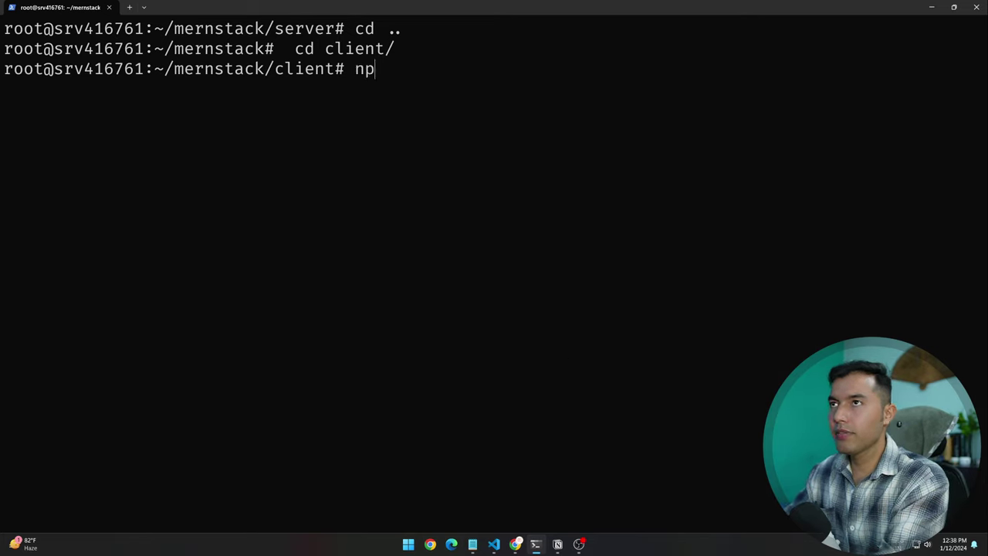
text(m i)
key(Return)
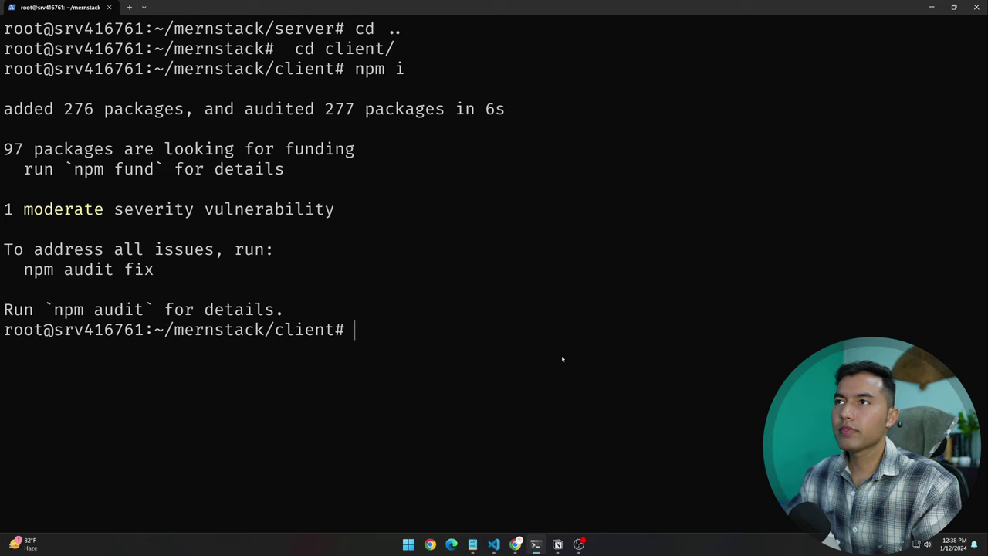
text(cls)
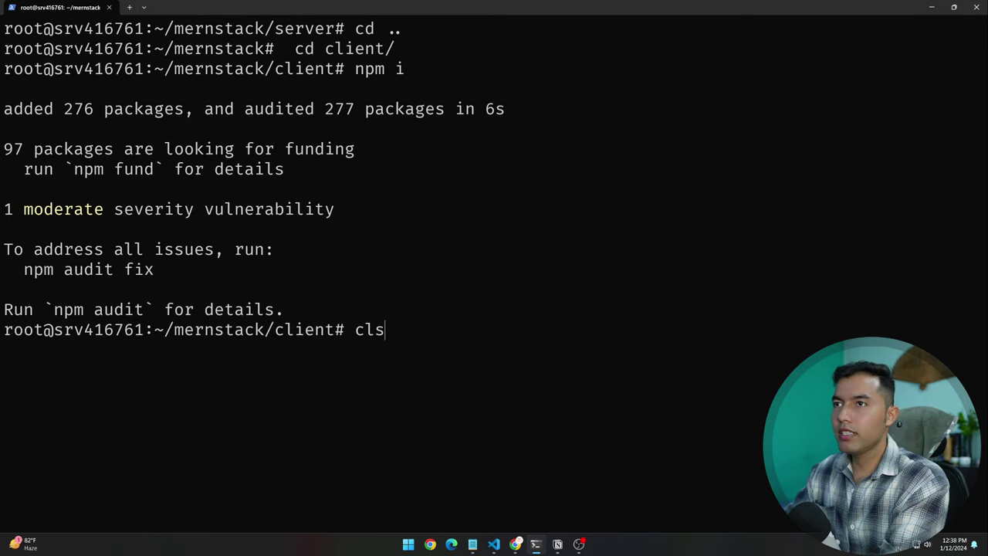
key(BackSpace)
text(ear)
key(Return)
Step: Open a new .env file in the client folder with nano
text(nanop)
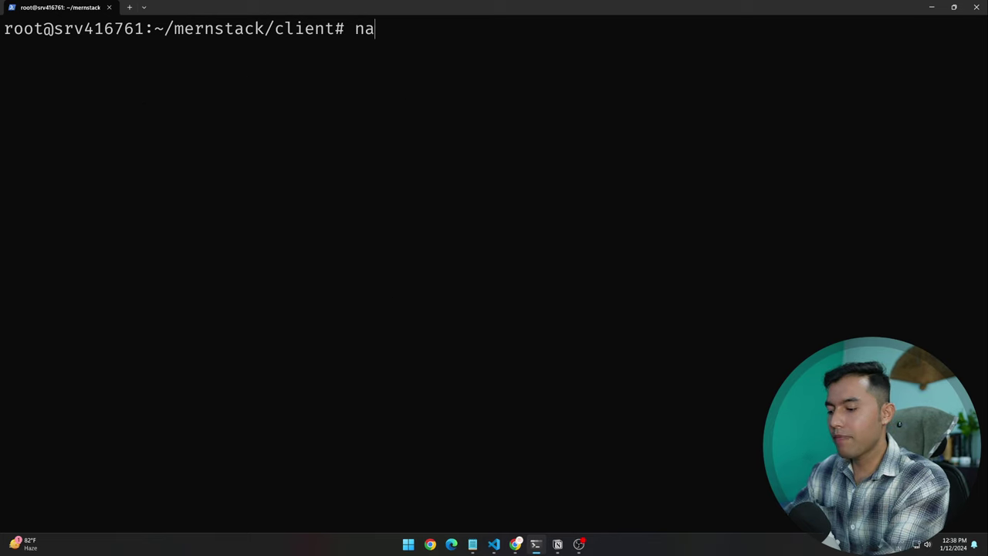
key(BackSpace)
key(BackSpace)
text(o .env)
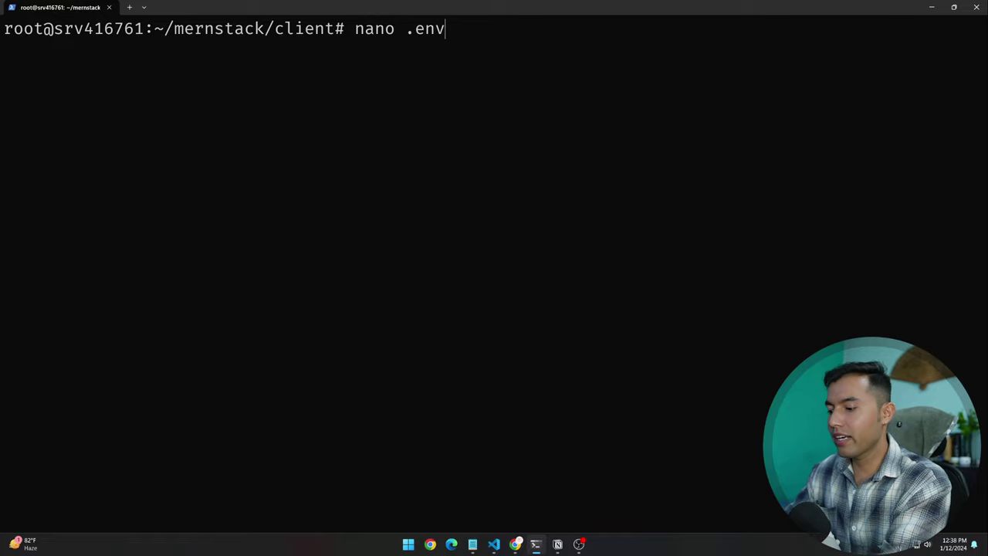
key(Return)
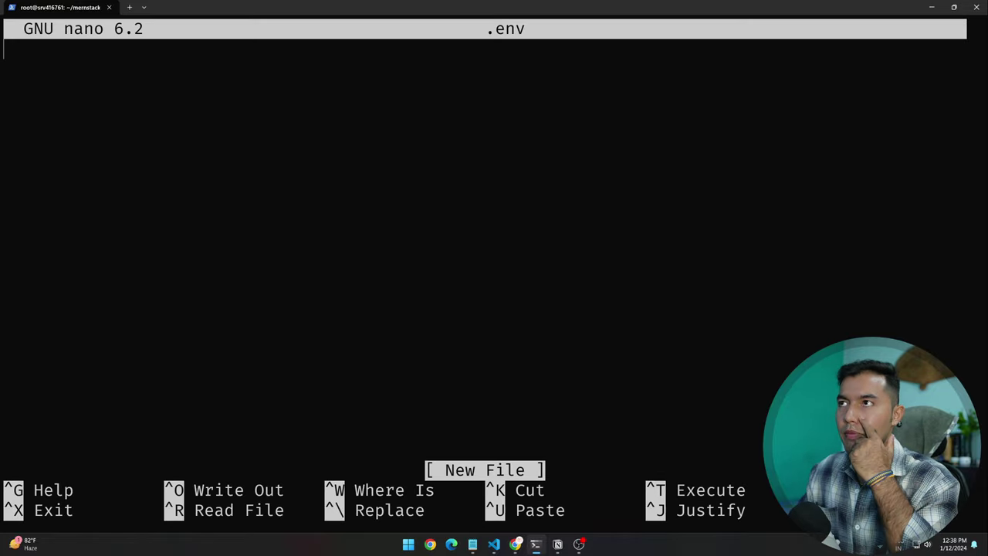
key(ctrl+a)
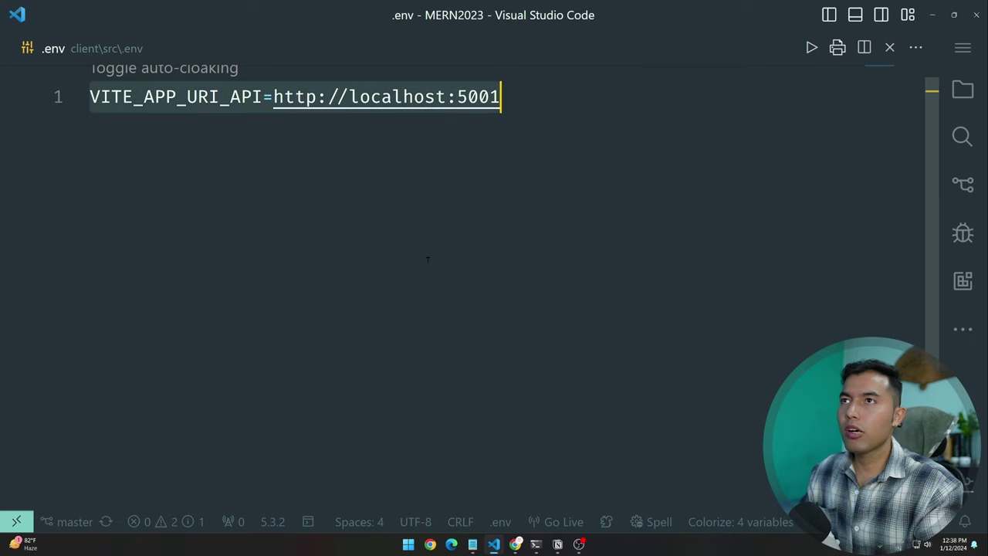
key(alt+Tab)
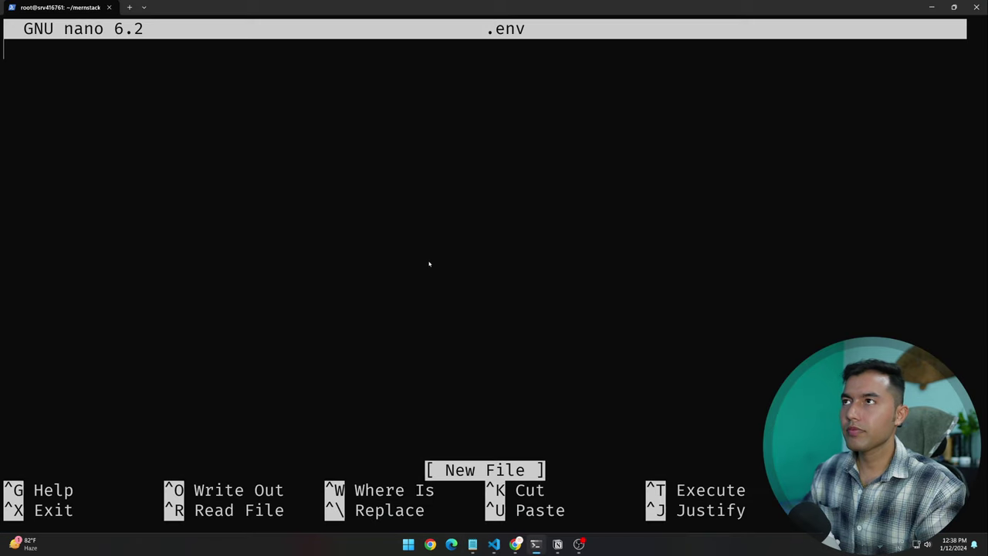
text(VITE_APP_URI_API=http://localhost:5001)
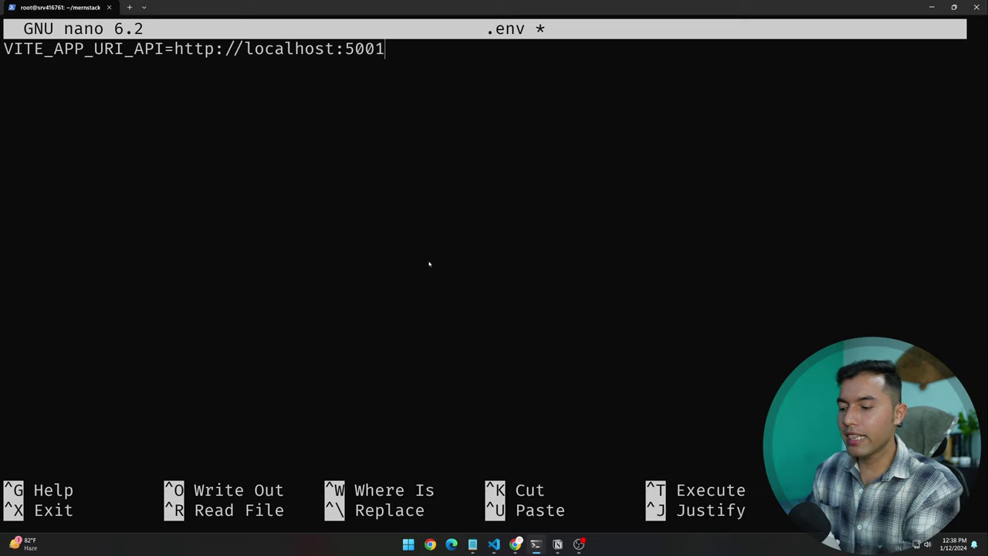
key(ctrl+o)
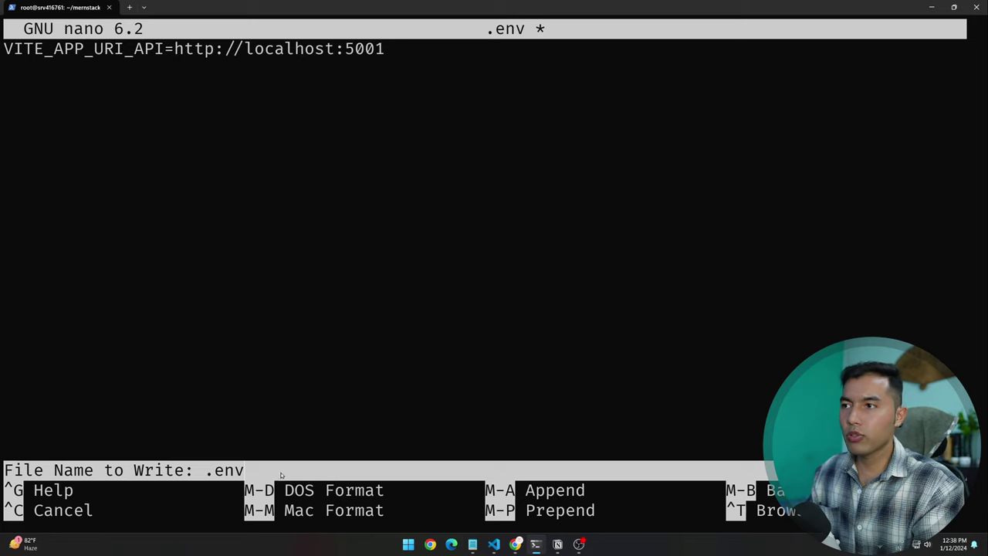
key(Return)
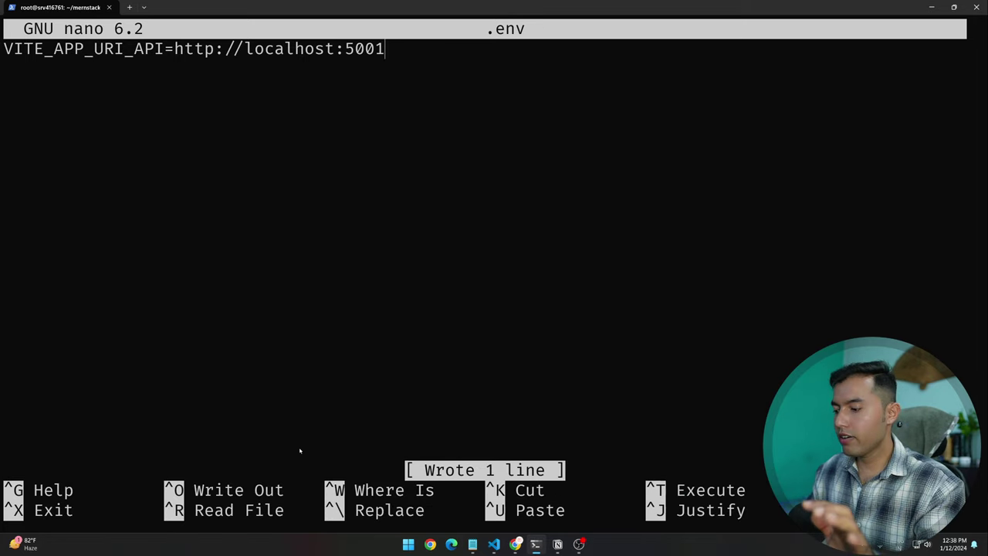
key(ctrl+x)
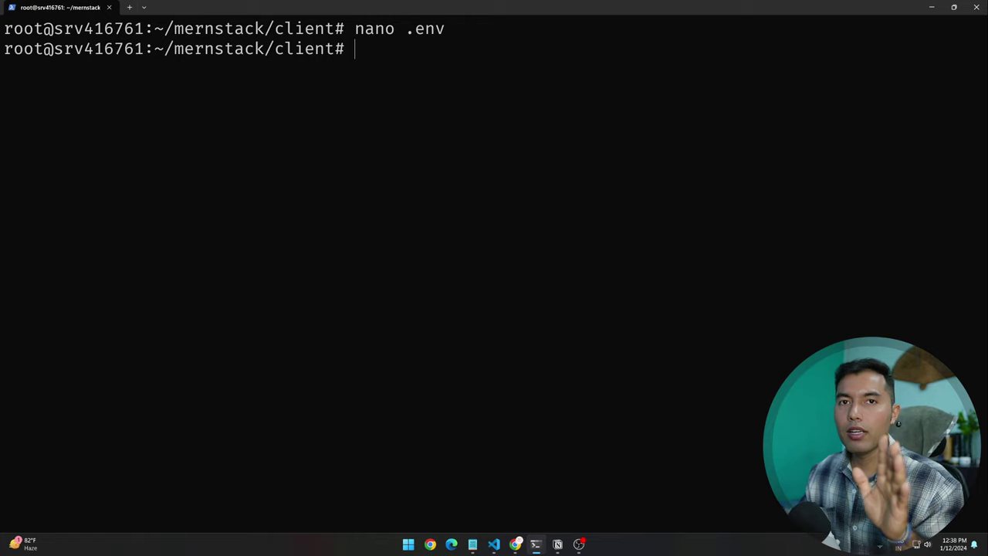
Step: Review the nano .env instructions in the browser guide, copy npm run build and run it in the terminal's client folder
click(516, 544)
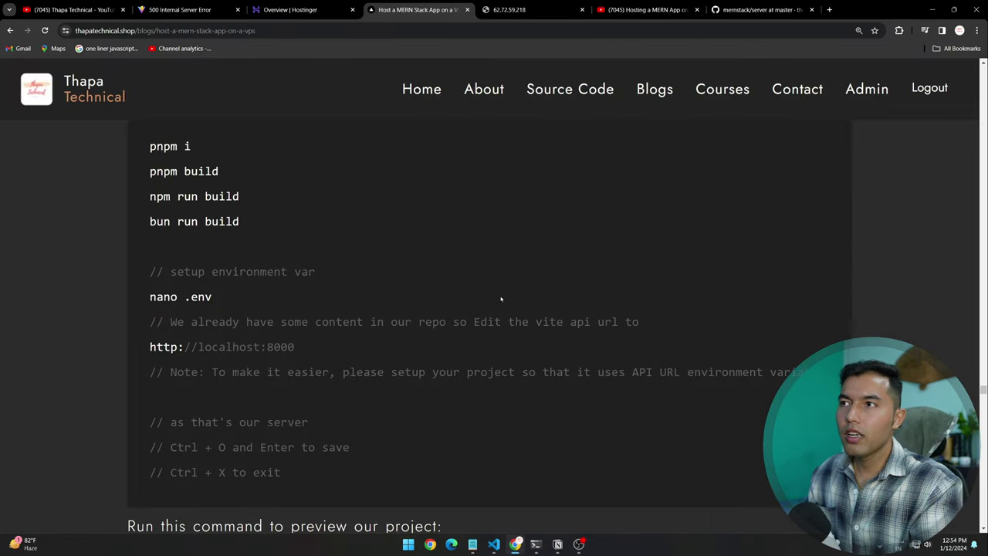
drag(253, 309, 149, 298)
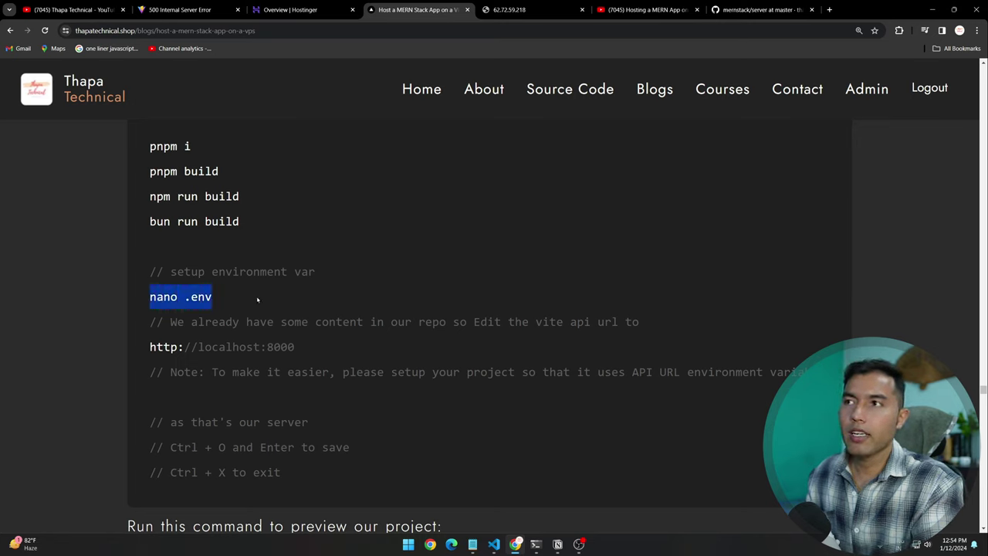
click(258, 299)
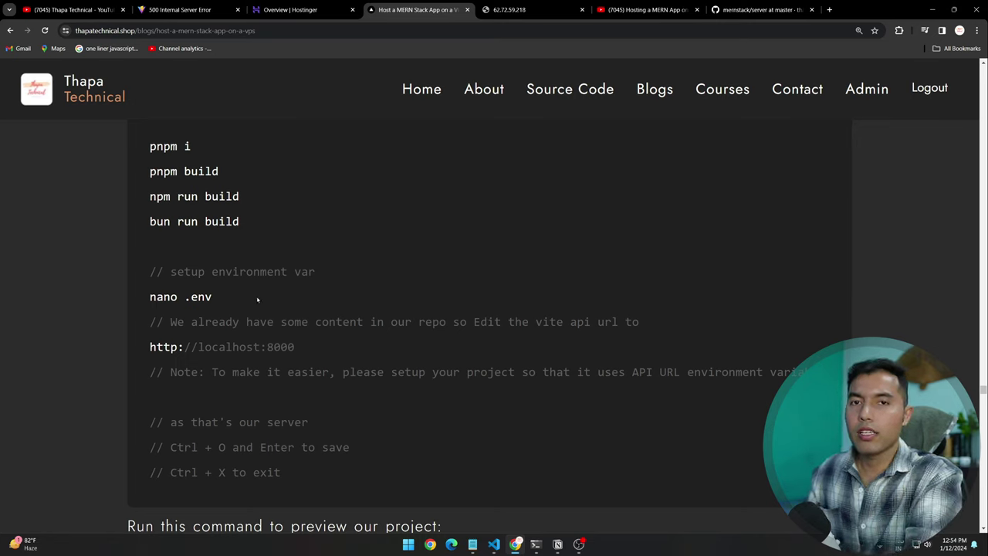
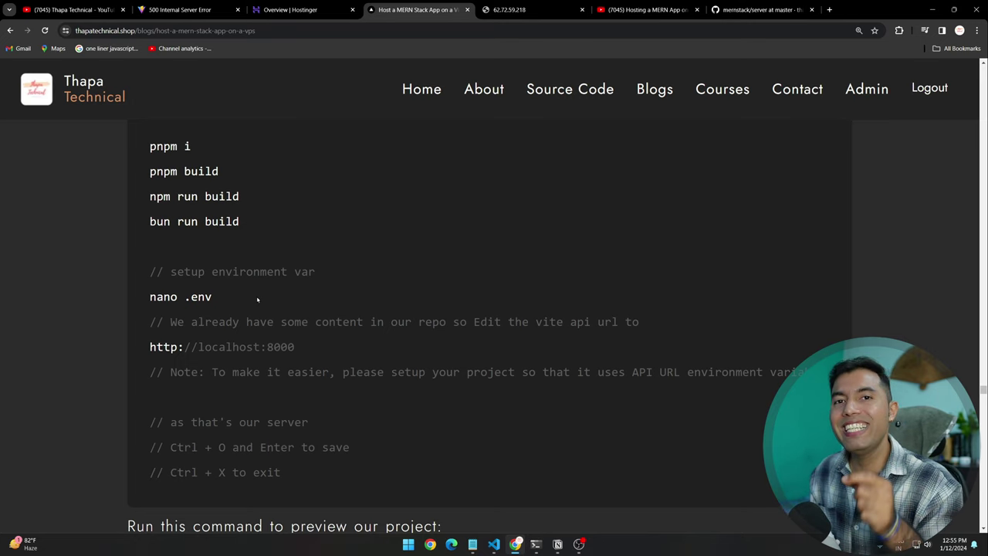
drag(242, 199, 152, 196)
key(ctrl+c)
key(alt+Tab)
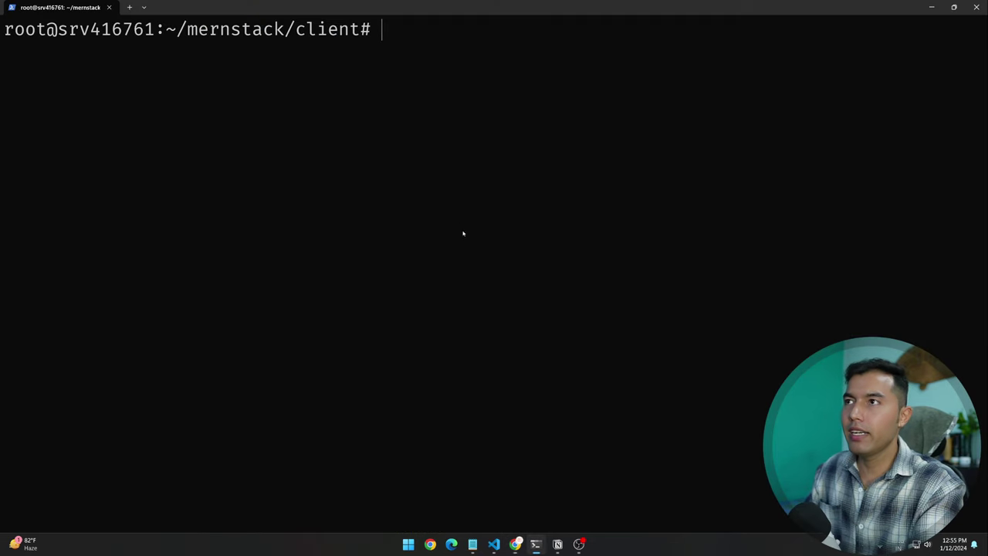
key(ctrl+v)
key(Return)
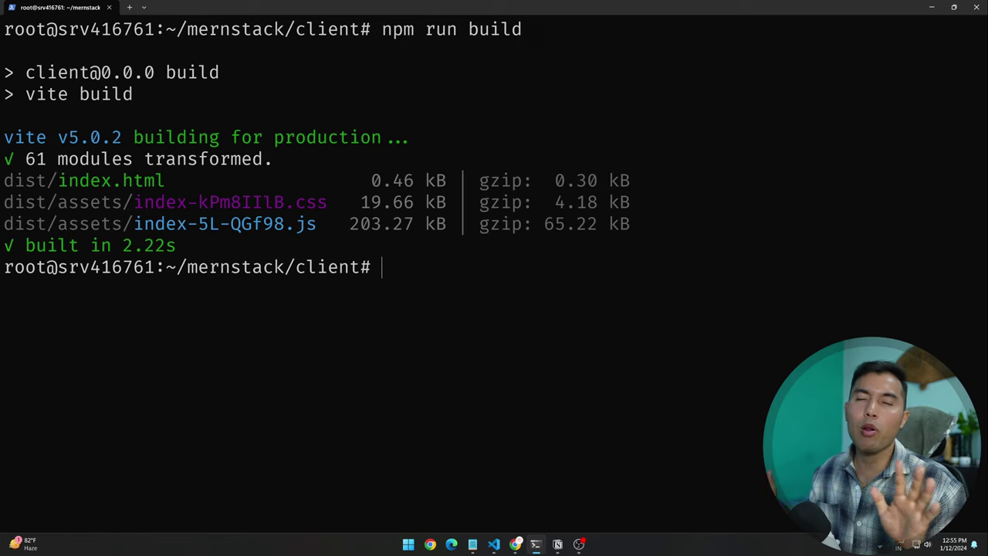
Step: Return to the browser guide and find the command for previewing the project
key(alt+Tab)
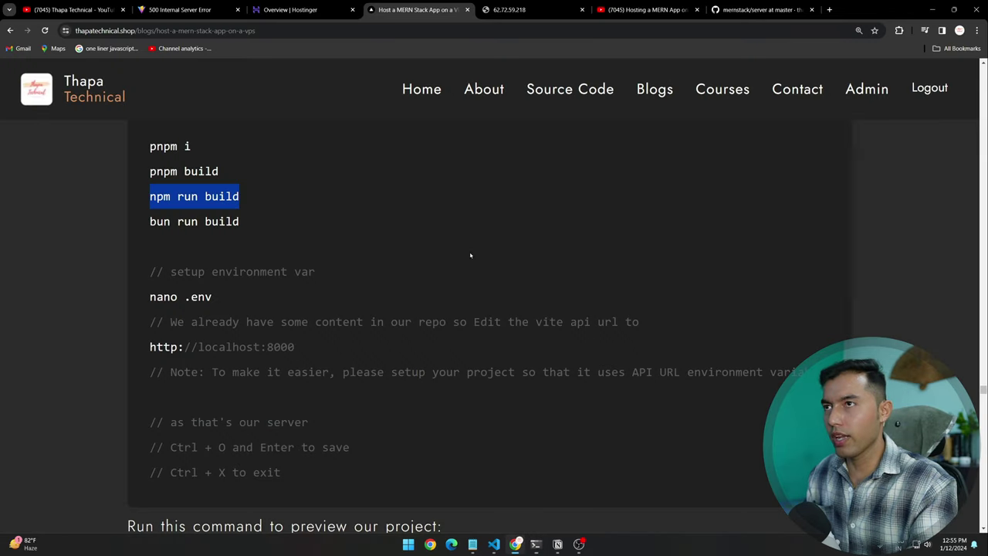
click(368, 360)
scroll(368, 359, down, 2)
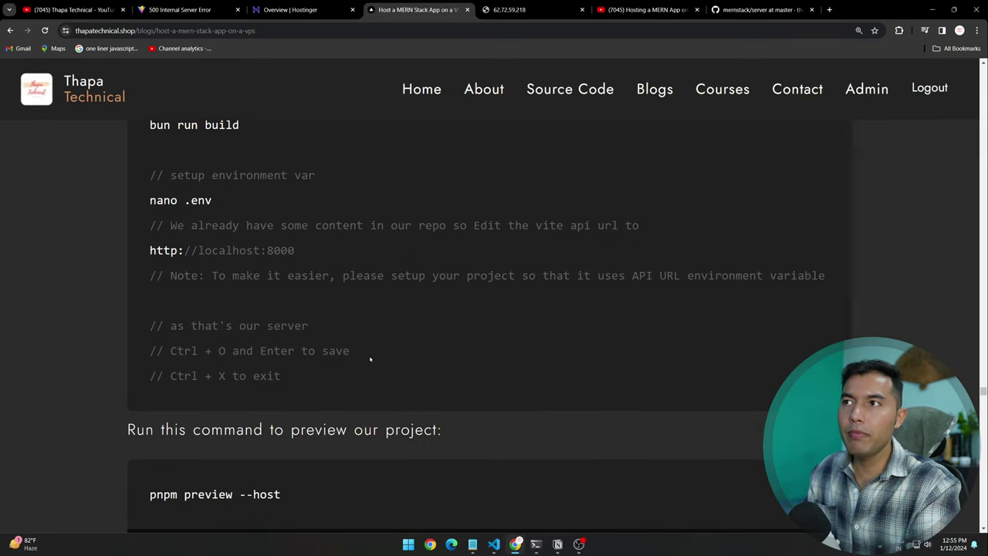
scroll(525, 330, down, 1)
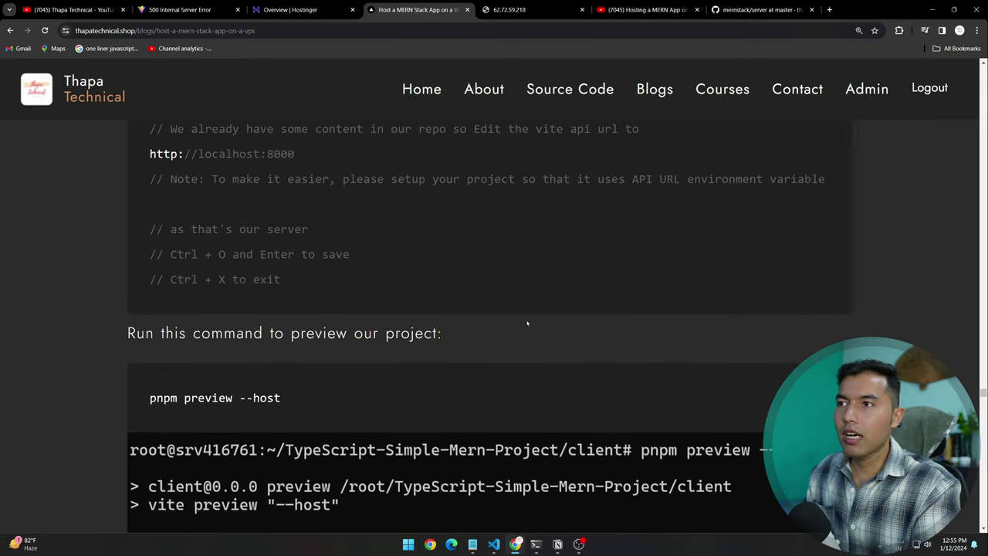
Step: Copy the pnpm preview --host command from the guide and paste it at the terminal prompt in the client folder
scroll(528, 325, down, 1)
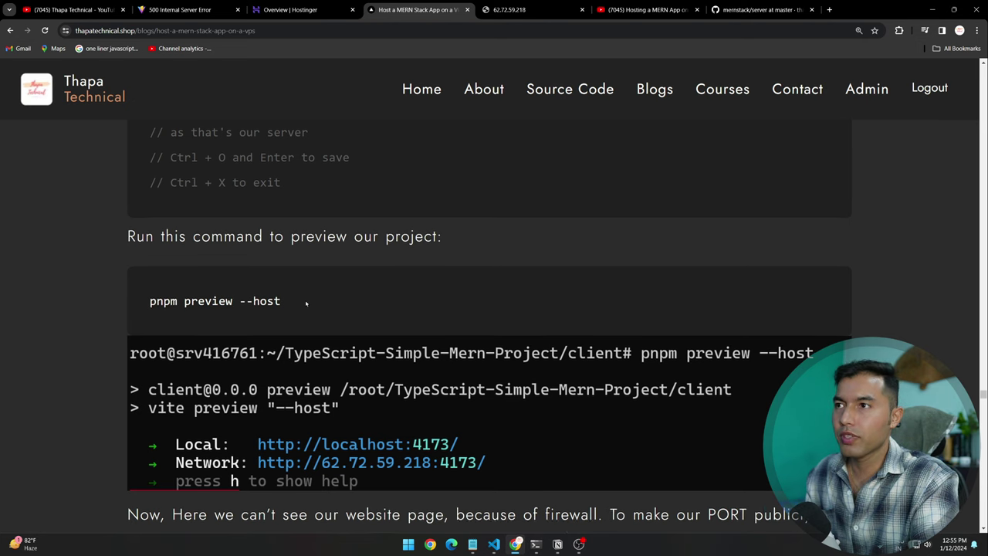
scroll(301, 303, down, 1)
drag(284, 254, 148, 254)
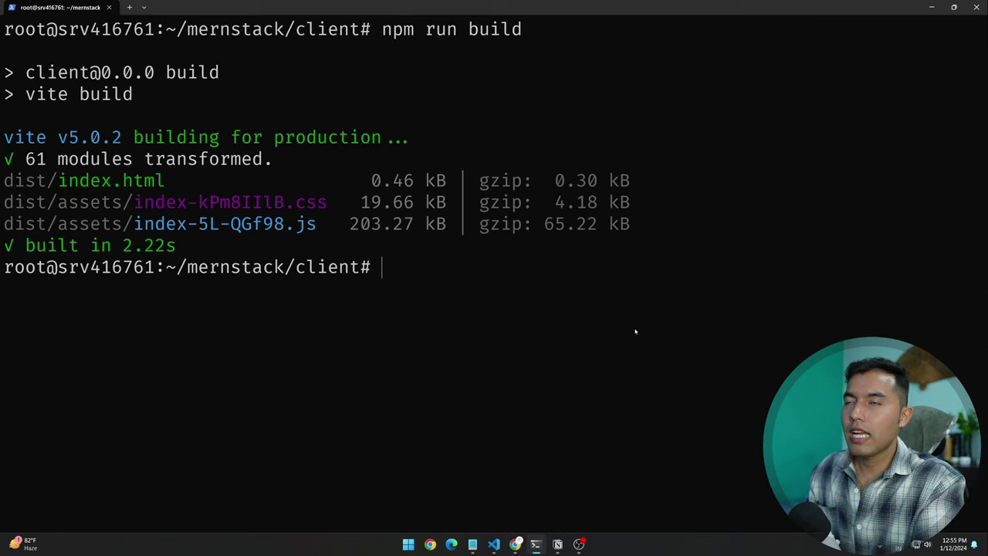
text(pnpm preview --host)
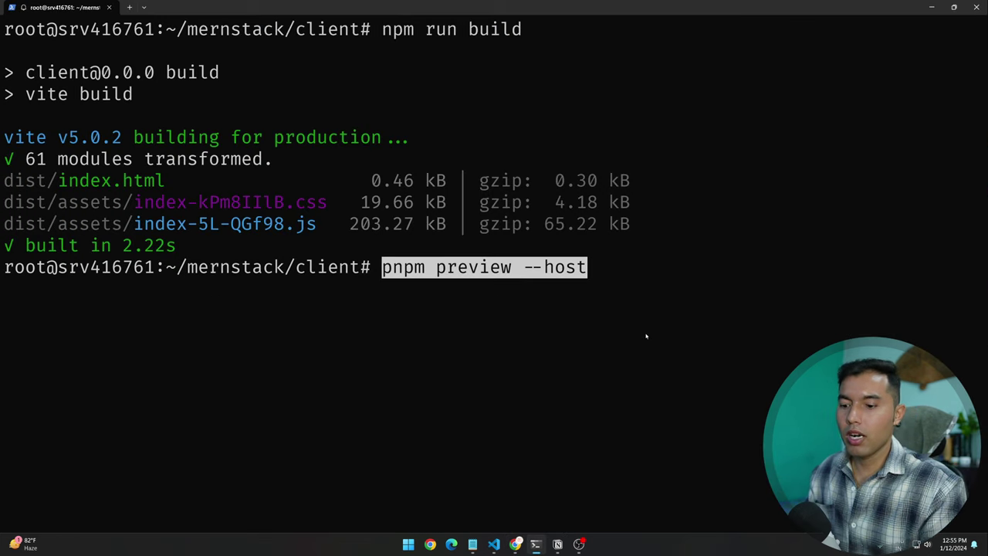
Step: Edit the pasted command into npm preview -- --host and try to run it
key(Home)
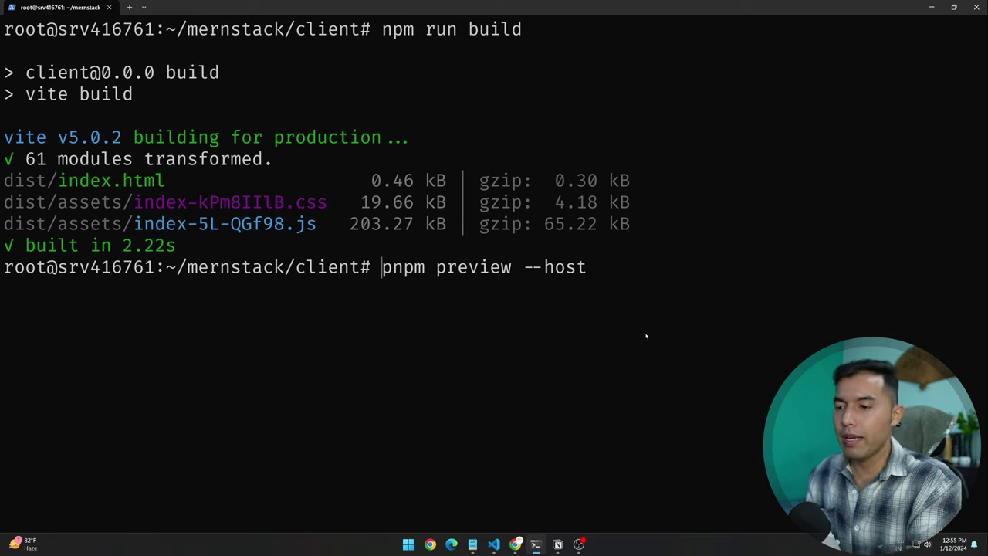
key(Delete)
key(Right)
key(Right)
key(Right)
key(Right)
key(Right)
key(Right)
key(Right)
key(Right)
key(Right)
key(Right)
key(Right)
key(Right)
key(Left)
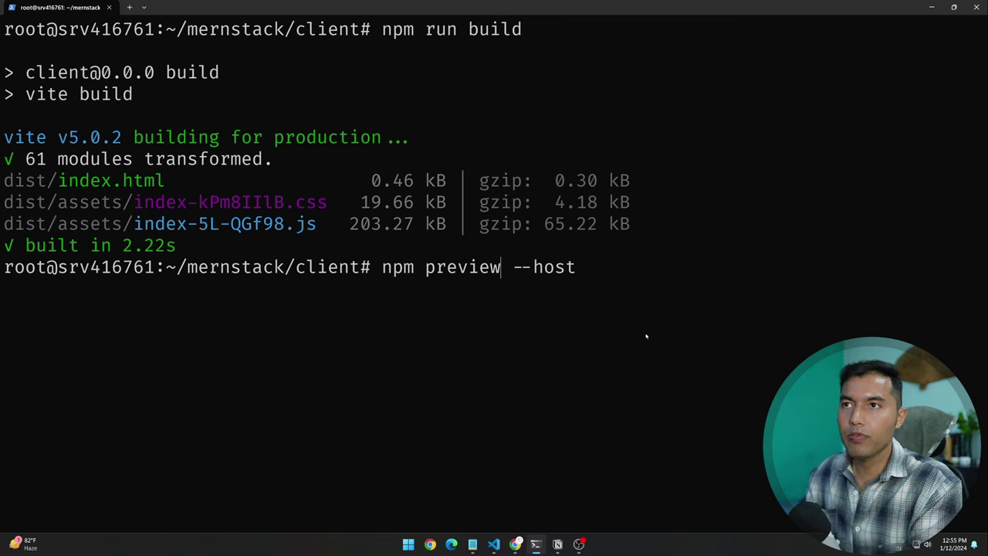
text(--)
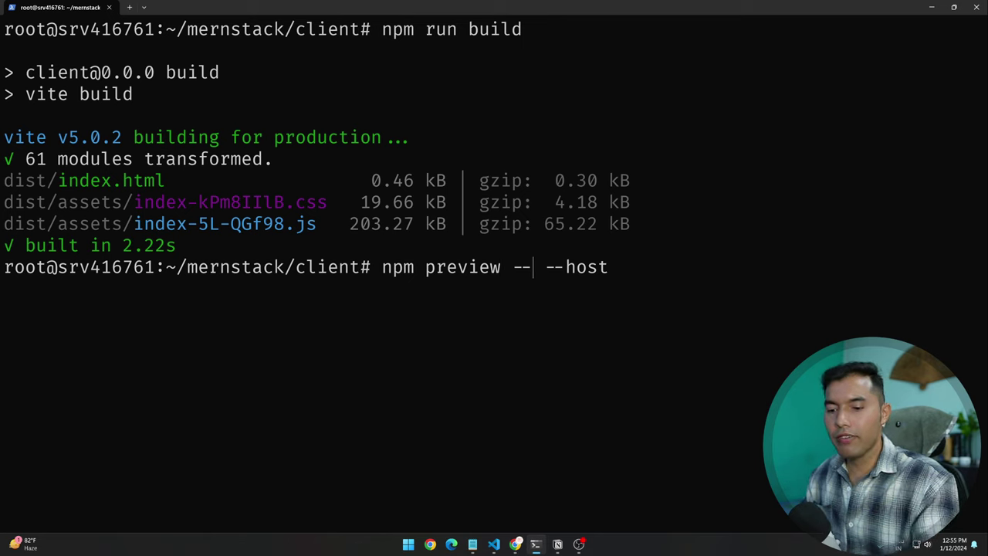
key(Return)
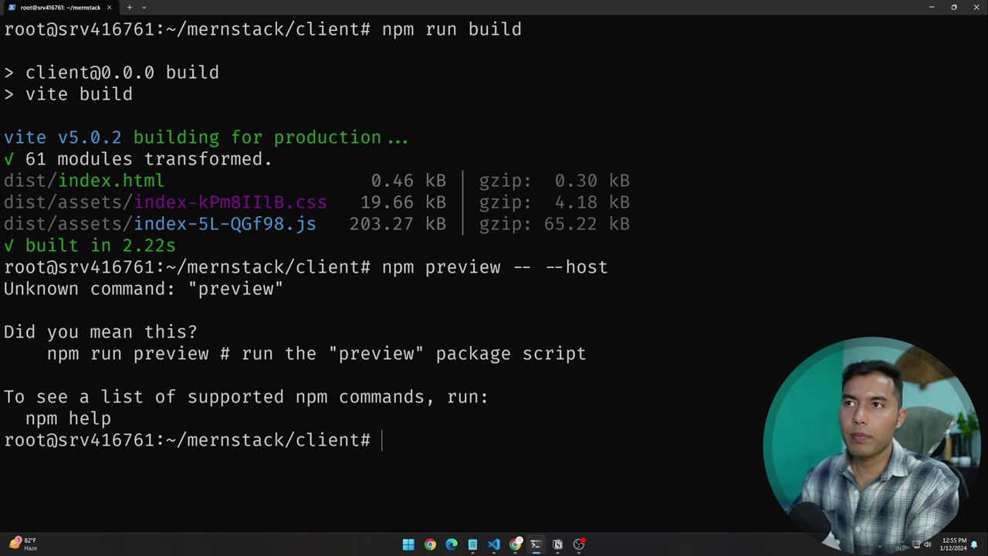
Step: Compare the attempted npm command in the terminal with the guide's pnpm preview command
key(alt+Tab)
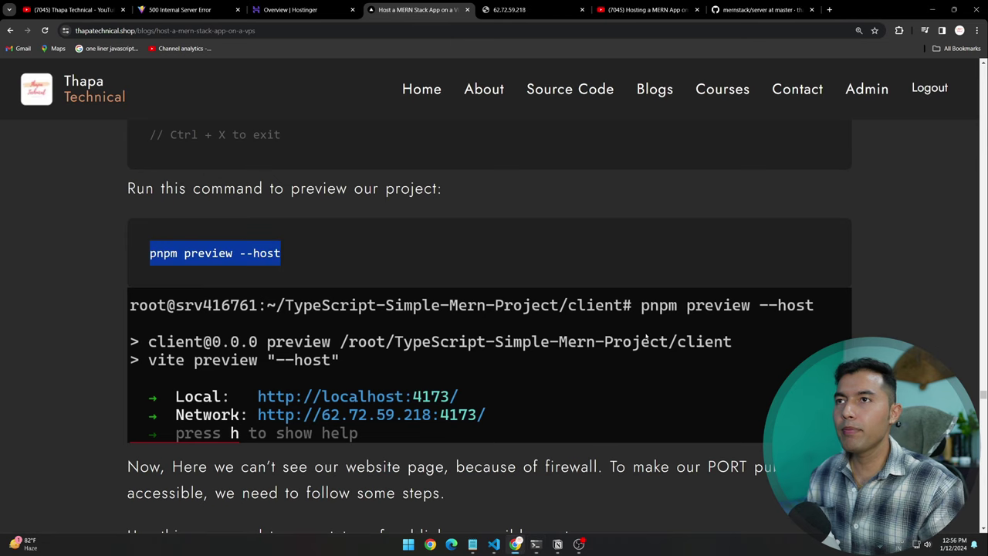
click(164, 265)
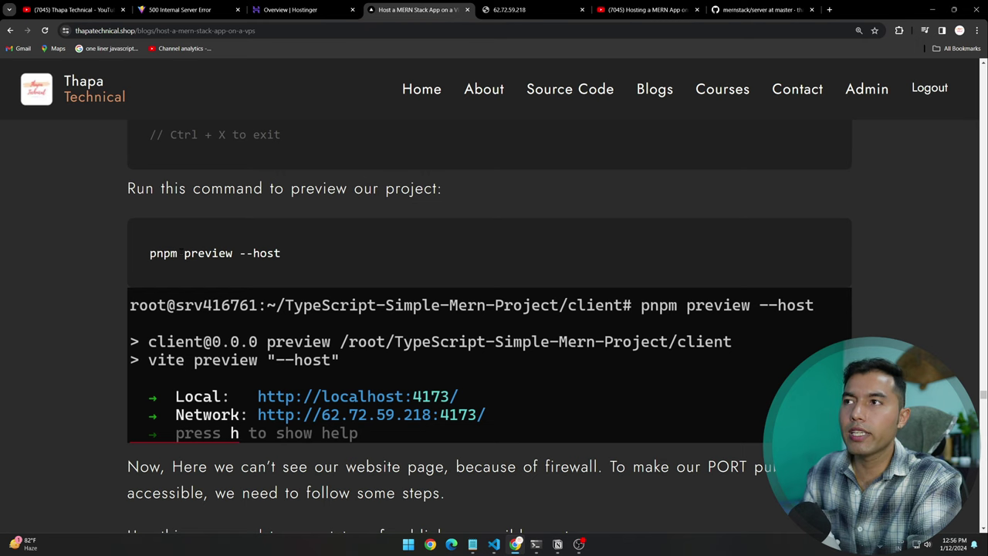
key(alt+Tab)
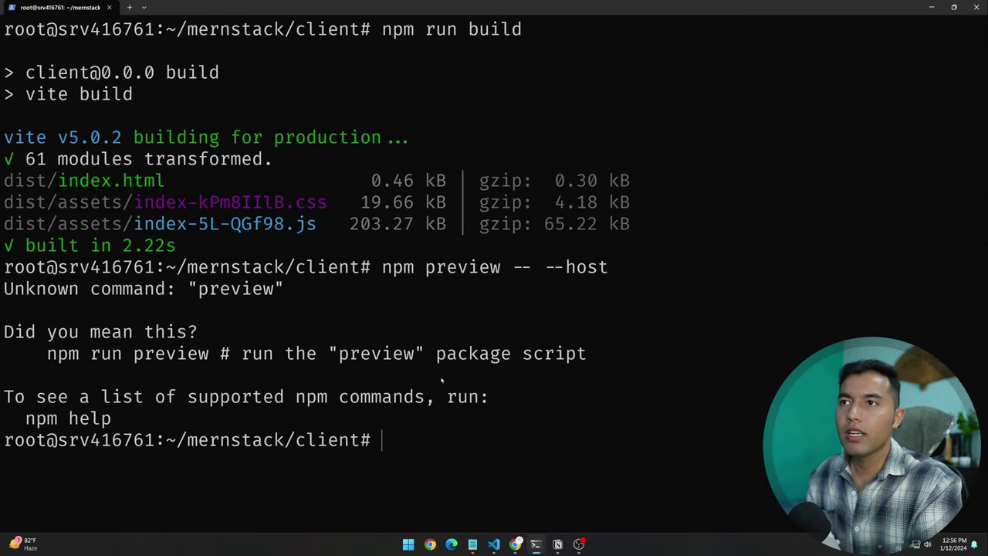
drag(383, 270, 415, 270)
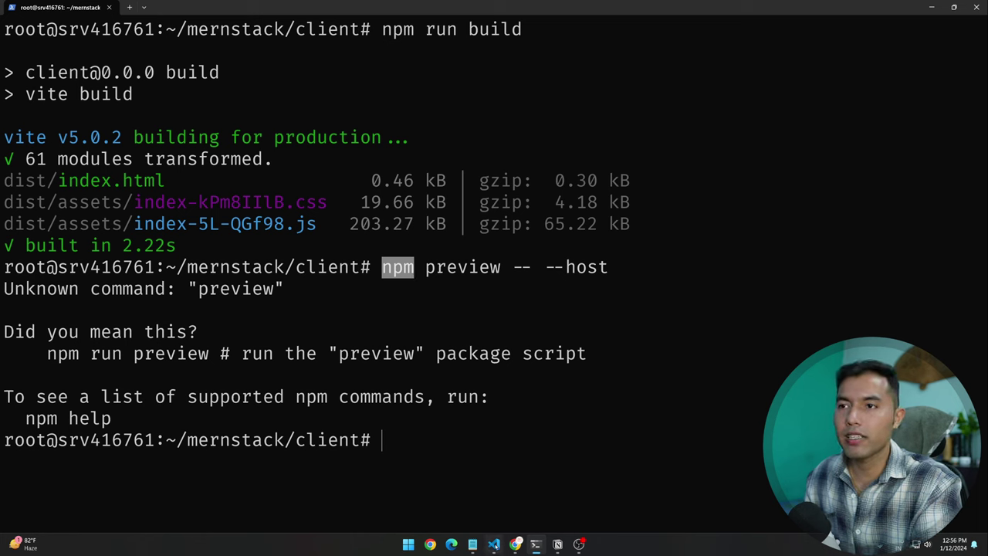
Step: Switch to Visual Studio Code, move its terminal into the client folder and write npm run dev at the prompt
key(alt+Tab)
key(ctrl+grave)
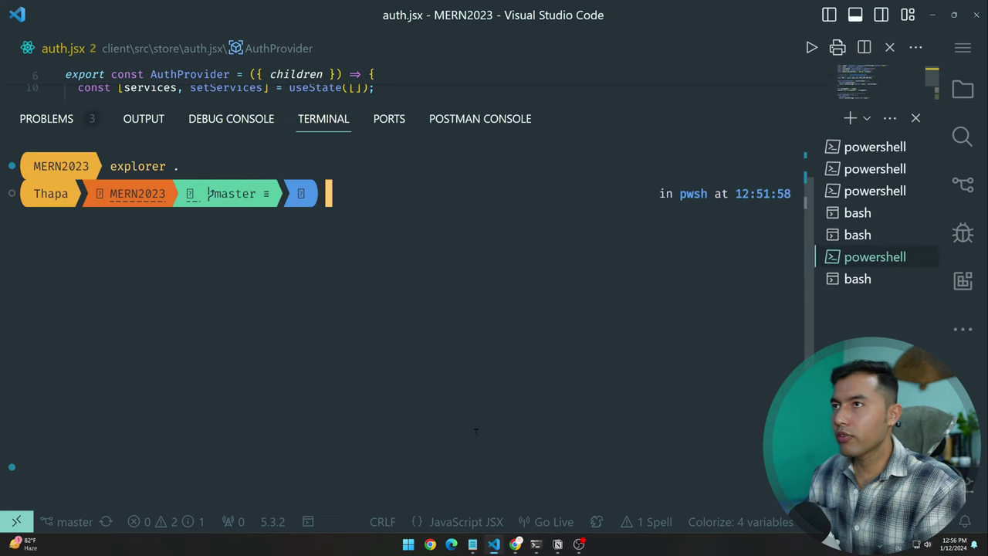
text(cd .\client\)
key(Return)
text(np)
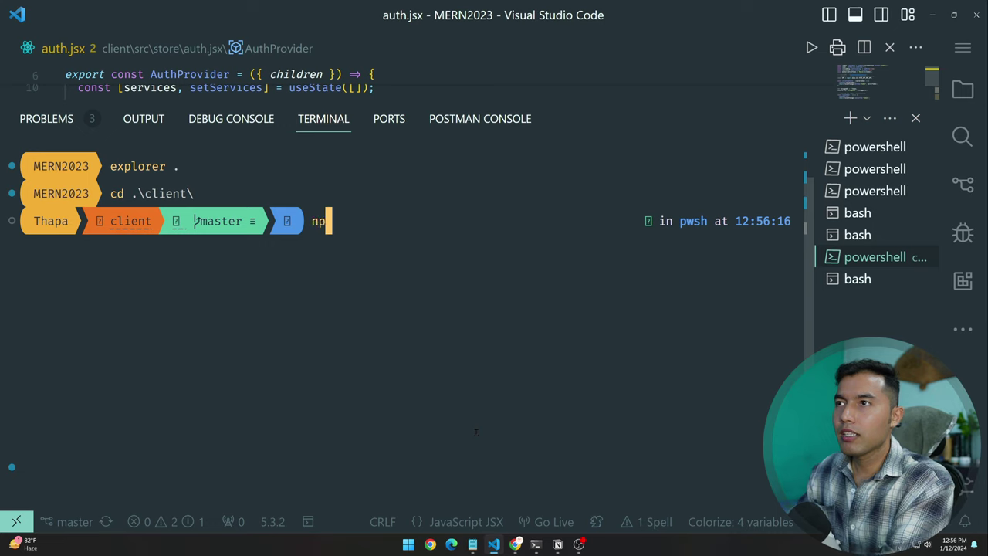
text(m run dev)
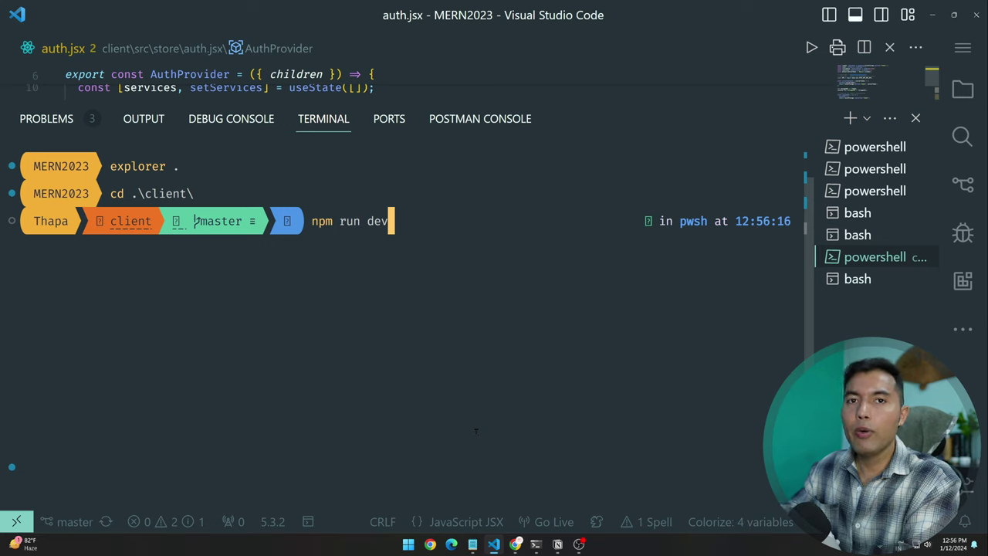
Step: Replace dev with build in the unexecuted npm command, then restore it to npm run dev
key(BackSpace)
key(BackSpace)
key(BackSpace)
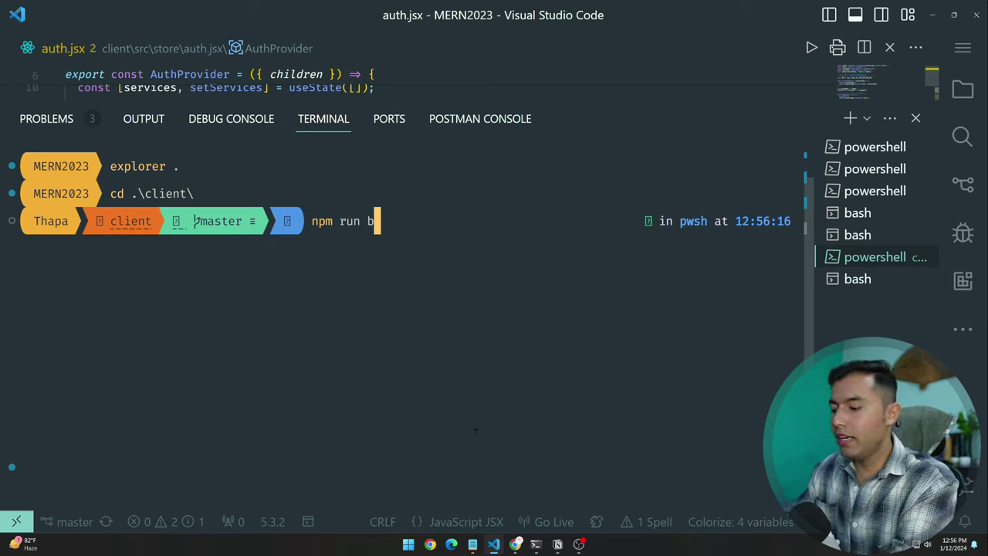
text(build)
key(BackSpace)
key(BackSpace)
key(BackSpace)
key(BackSpace)
key(BackSpace)
text(dev)
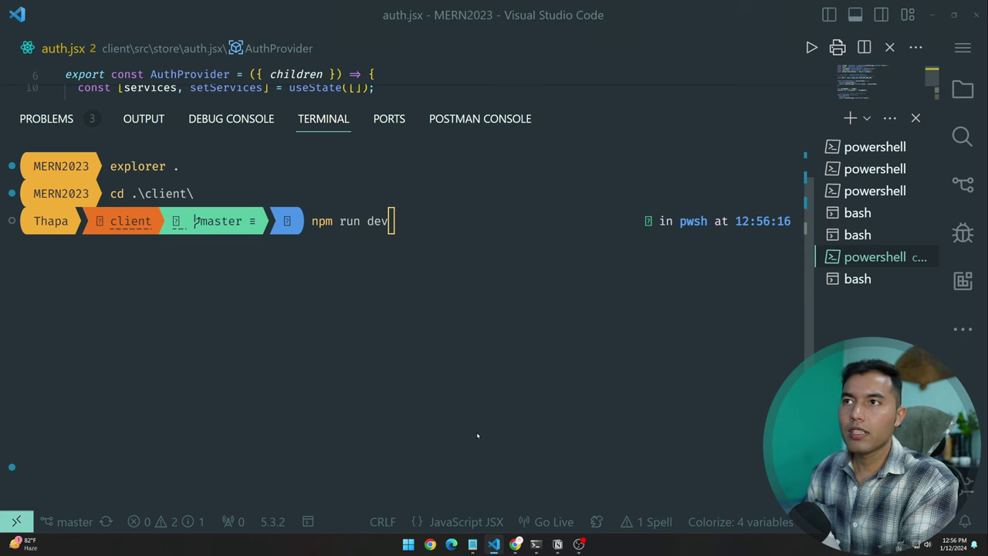
Step: Return to the server terminal, correct the previous command to npm run preview -- --host and run it
key(alt+Tab)
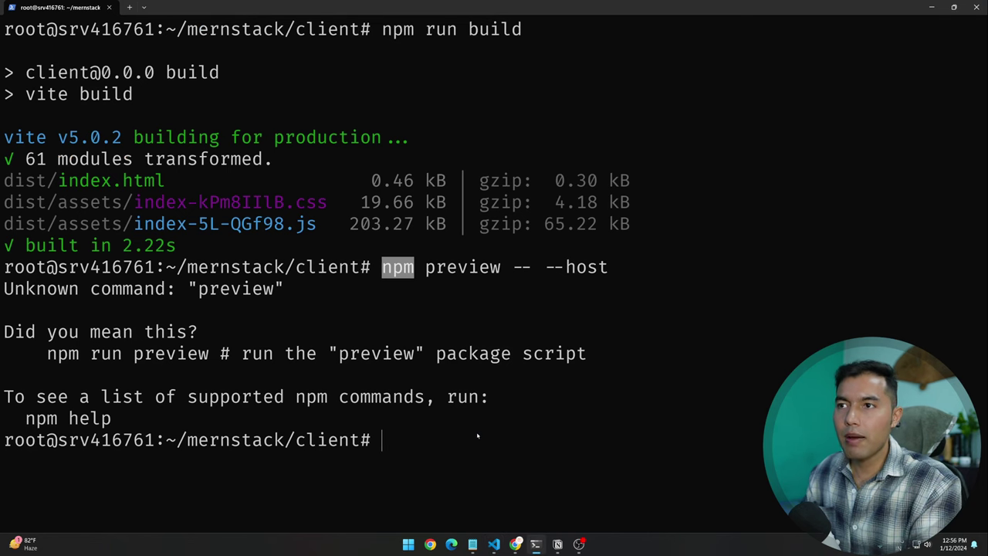
key(Up)
key(Left)
key(Left)
key(Left)
key(Left)
key(Left)
key(Left)
key(Left)
key(Left)
key(Left)
key(Left)
key(Left)
key(Left)
key(Left)
key(Left)
key(Left)
key(Left)
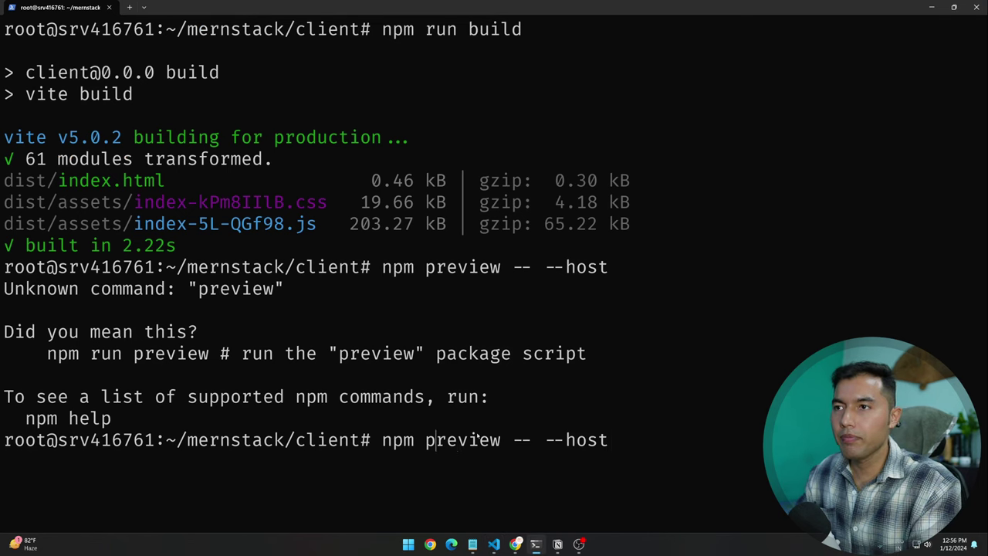
key(Left)
text(run)
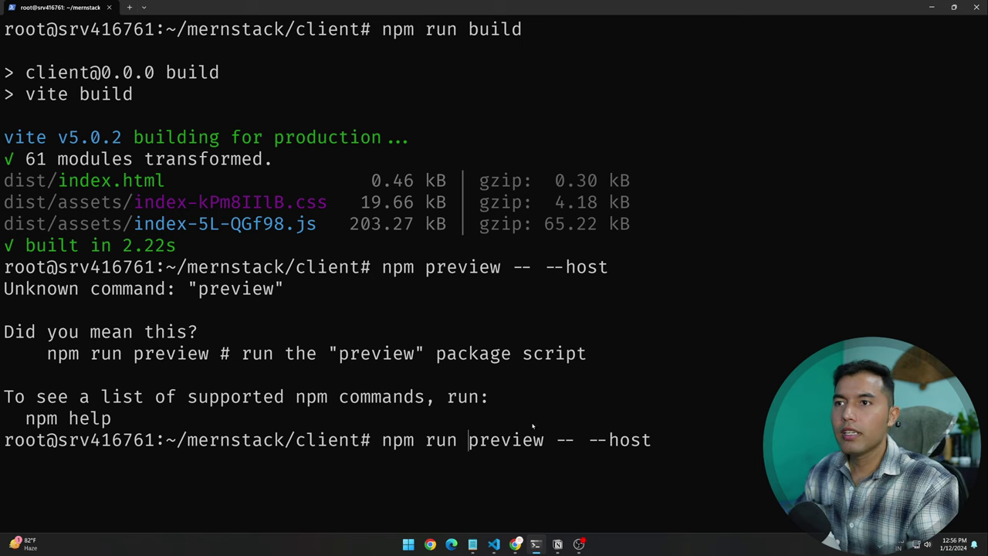
key(Return)
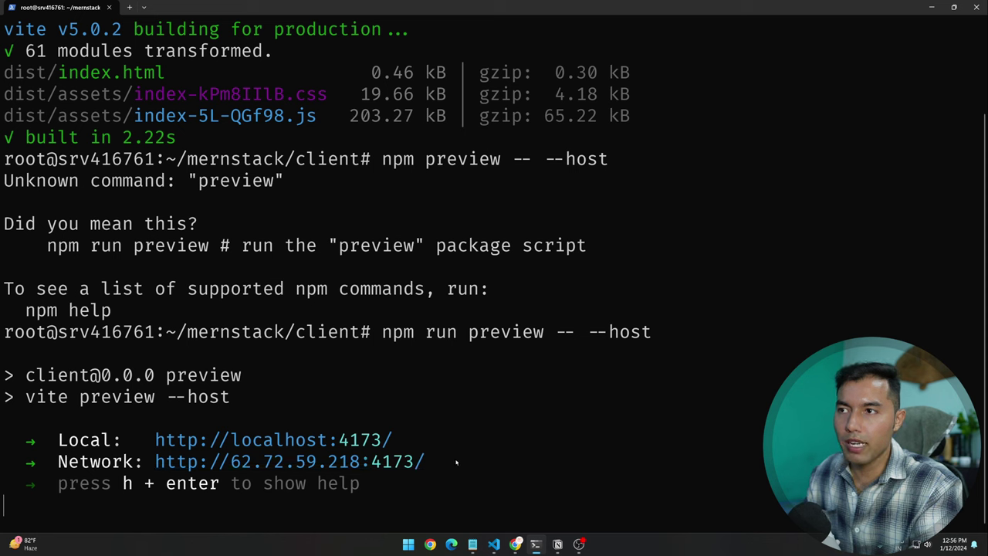
drag(440, 462, 158, 462)
key(ctrl+c)
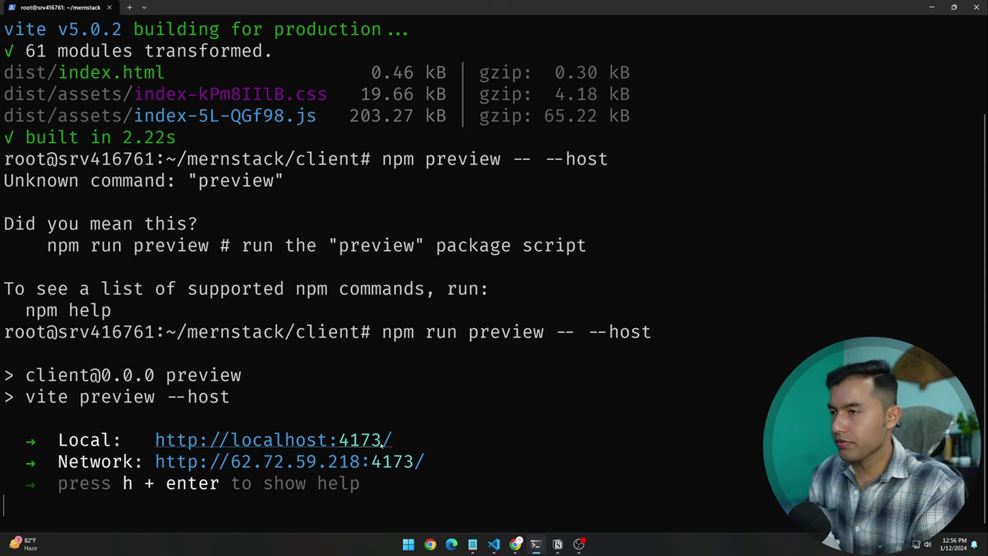
key(alt+Tab)
key(alt+Tab)
key(alt+Tab)
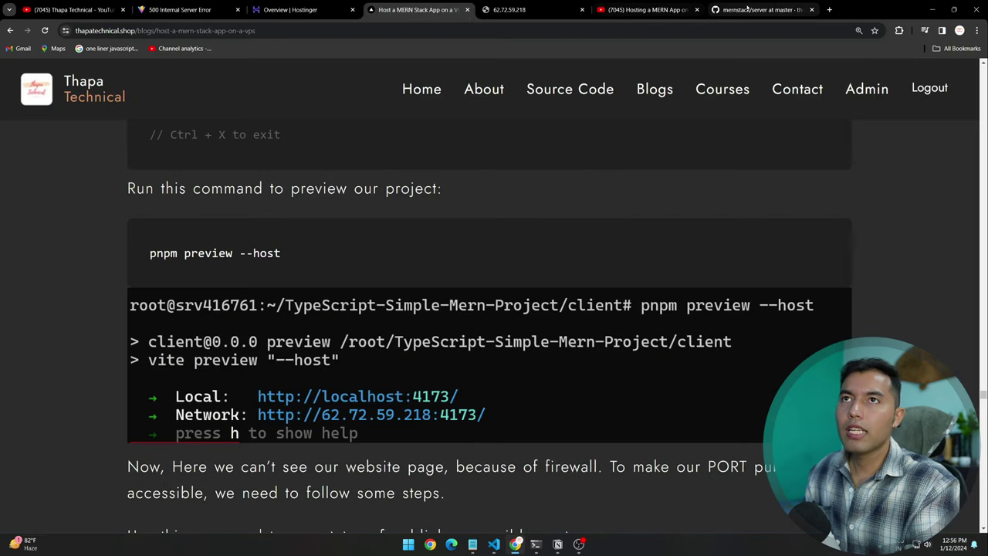
click(756, 10)
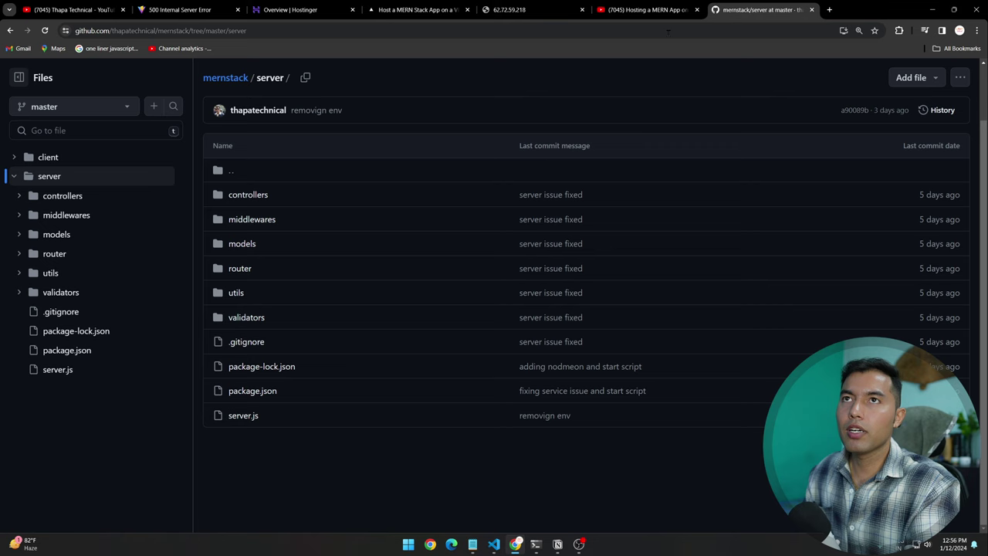
click(533, 9)
click(409, 29)
key(ctrl+v)
key(Return)
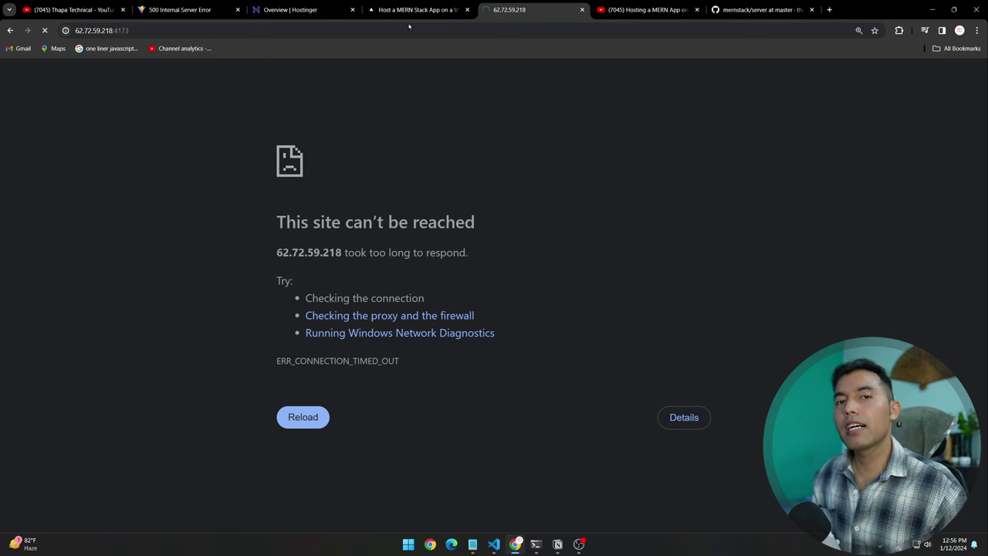
key(alt+Tab)
key(alt+Tab)
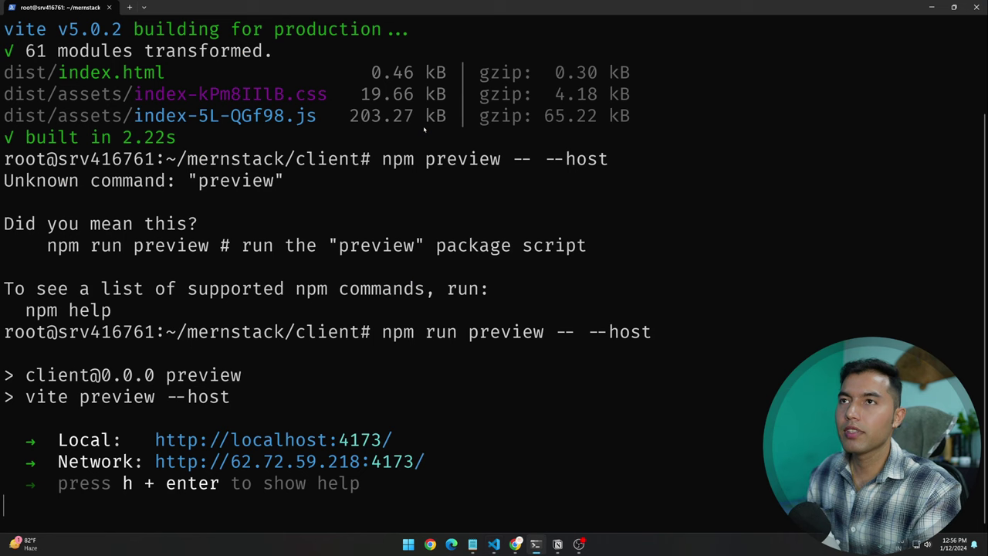
key(alt+Tab)
key(alt+Tab)
key(alt+Tab)
key(alt+Tab)
key(alt+Tab)
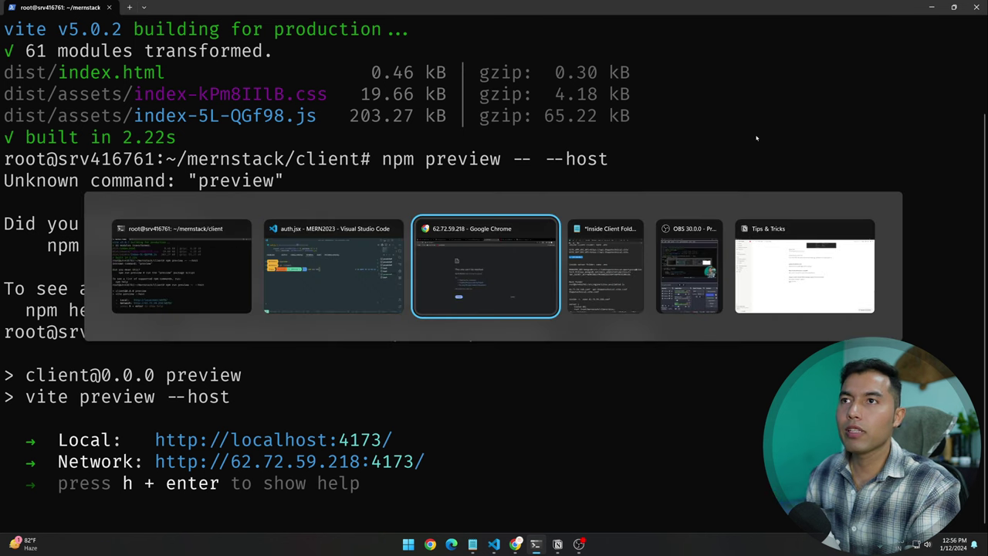
key(alt+Tab)
key(alt+Tab)
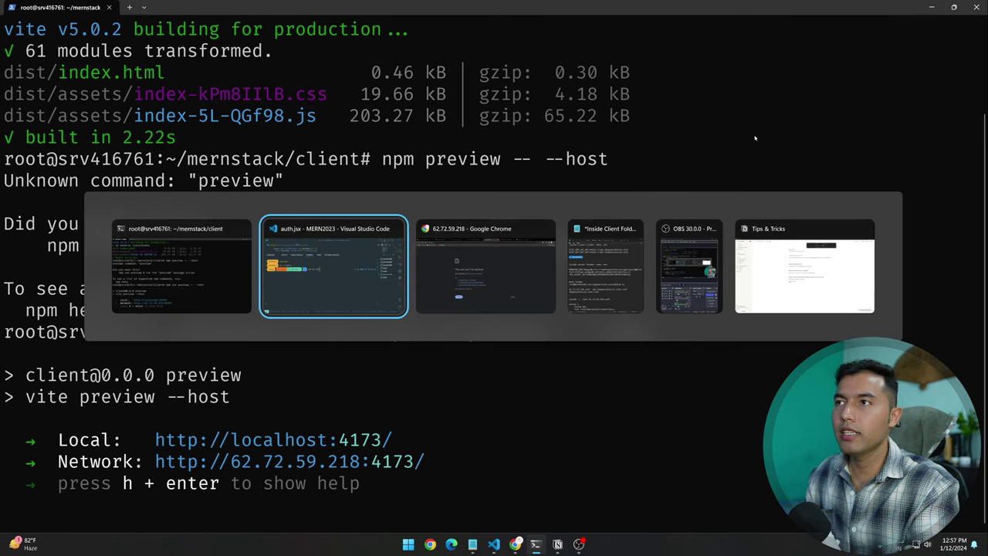
key(alt+Tab)
key(alt+Tab)
key(alt+Tab)
key(alt+Tab)
key(alt+Tab)
key(alt+Tab)
key(alt+Tab)
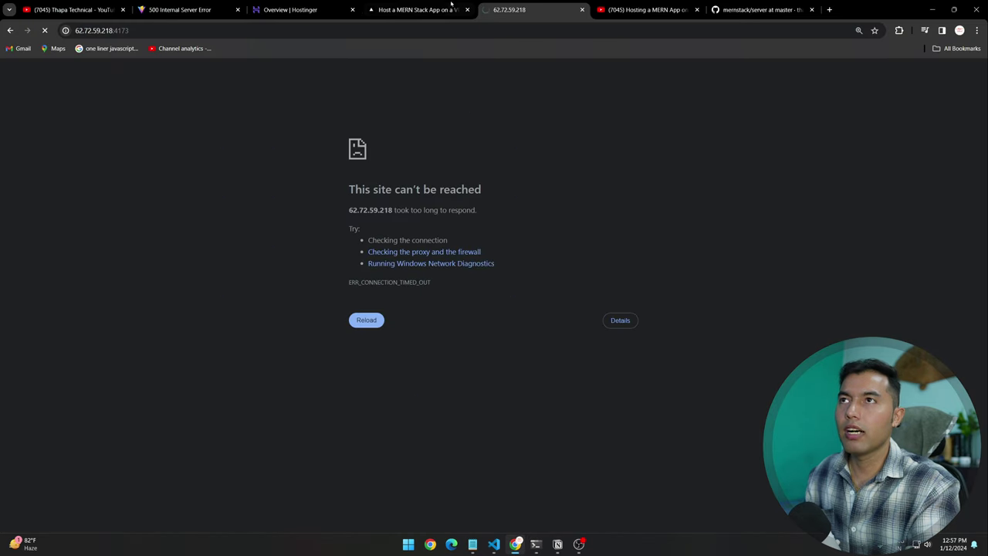
Step: Read the guide's note on the firewall blocking the port and copy the sudo ufw status command
click(451, 6)
scroll(392, 313, down, 2)
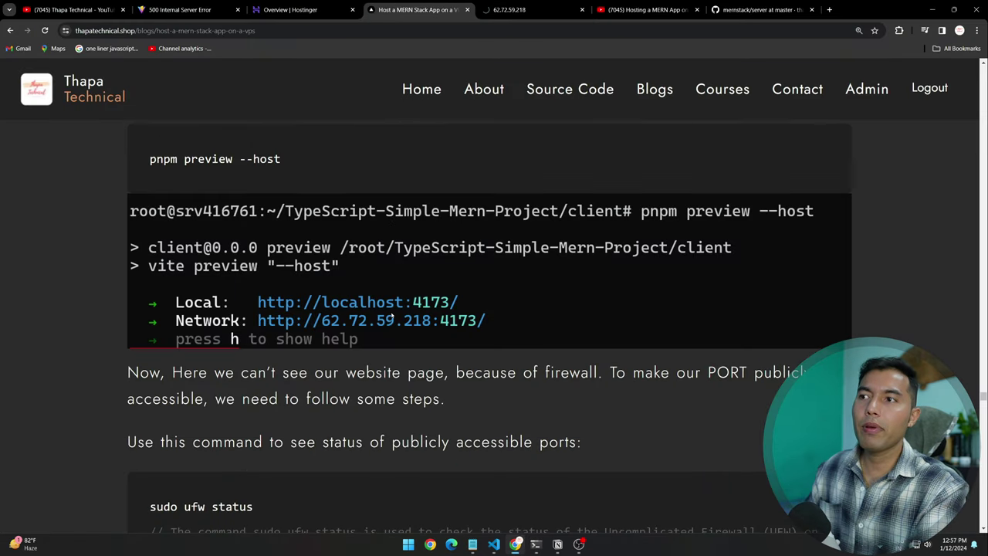
drag(215, 322, 440, 322)
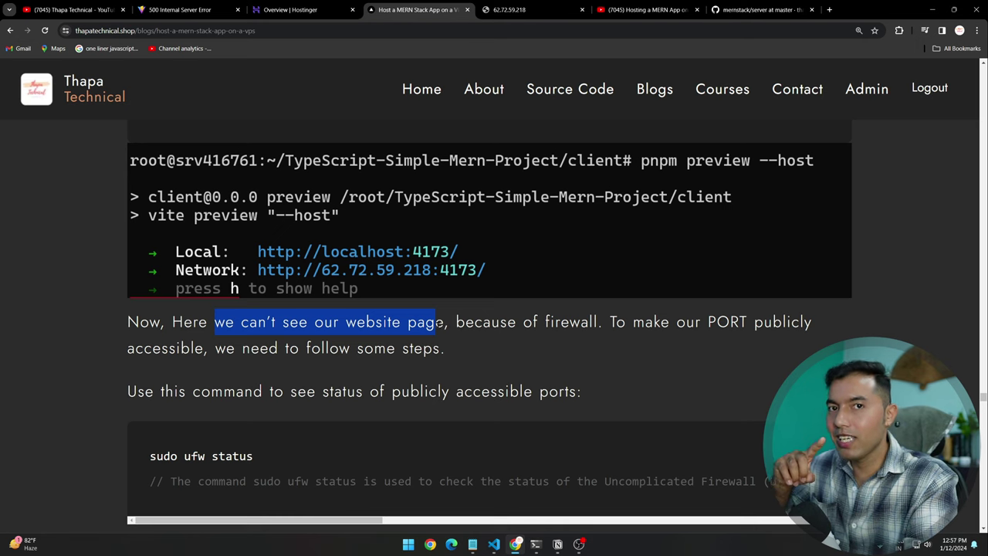
scroll(441, 322, down, 2)
drag(254, 311, 150, 311)
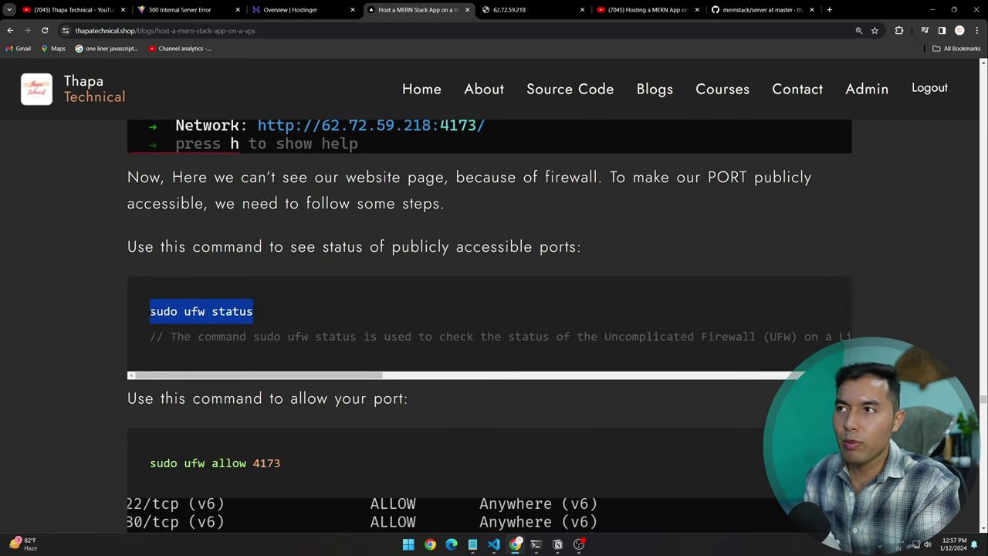
Step: Stop the preview server, clear the terminal, run sudo ufw status and examine the rule for port 4173
key(alt+Tab)
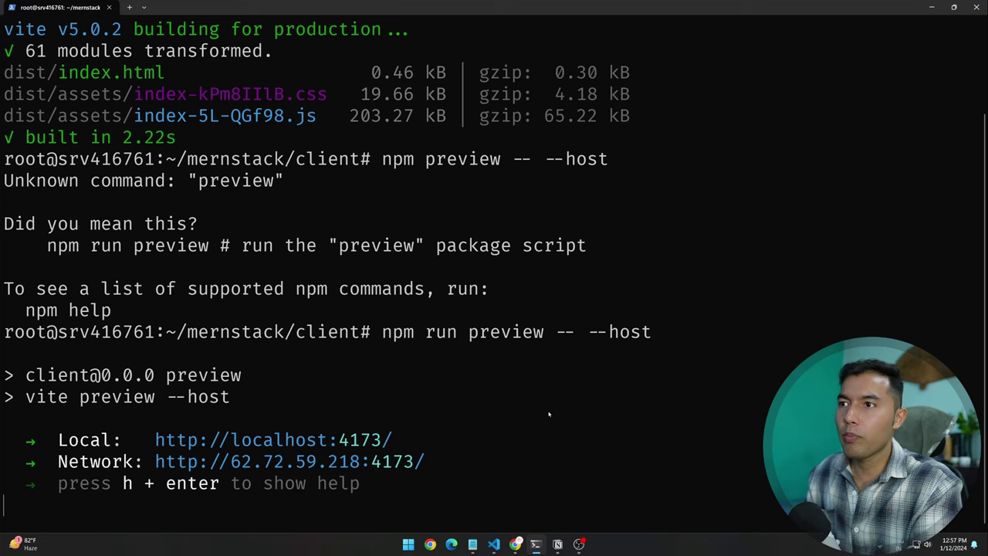
key(ctrl+c)
text(clear)
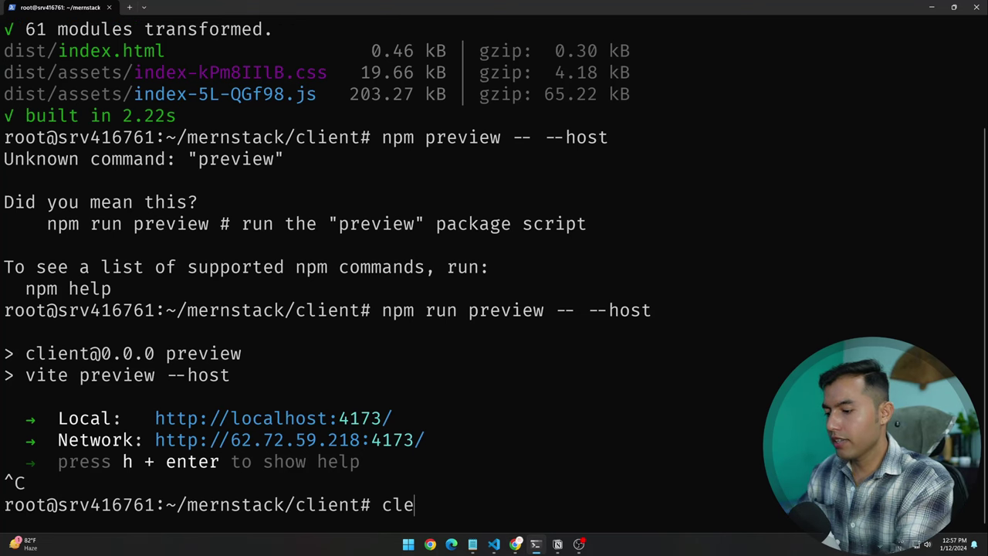
key(Return)
key(ctrl+v)
key(Return)
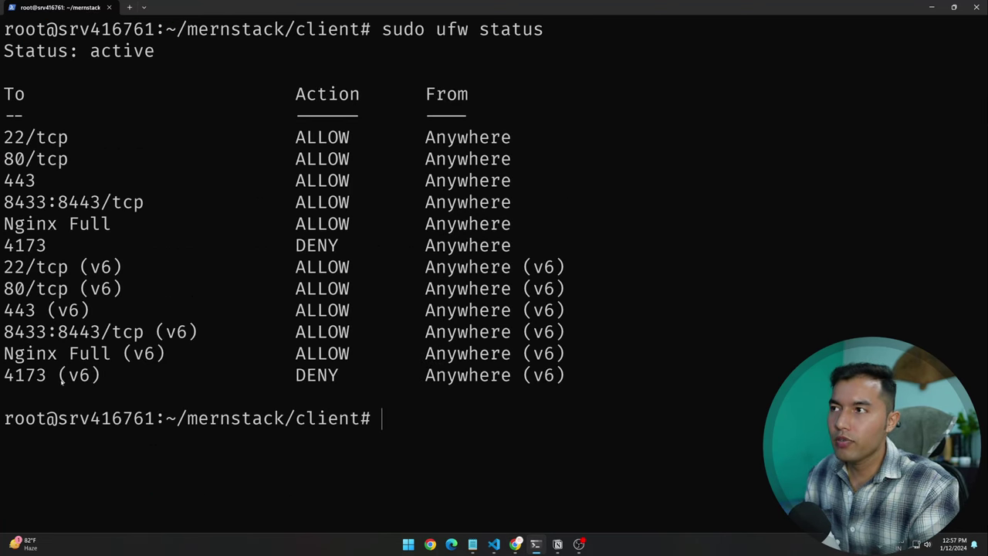
drag(4, 375, 89, 376)
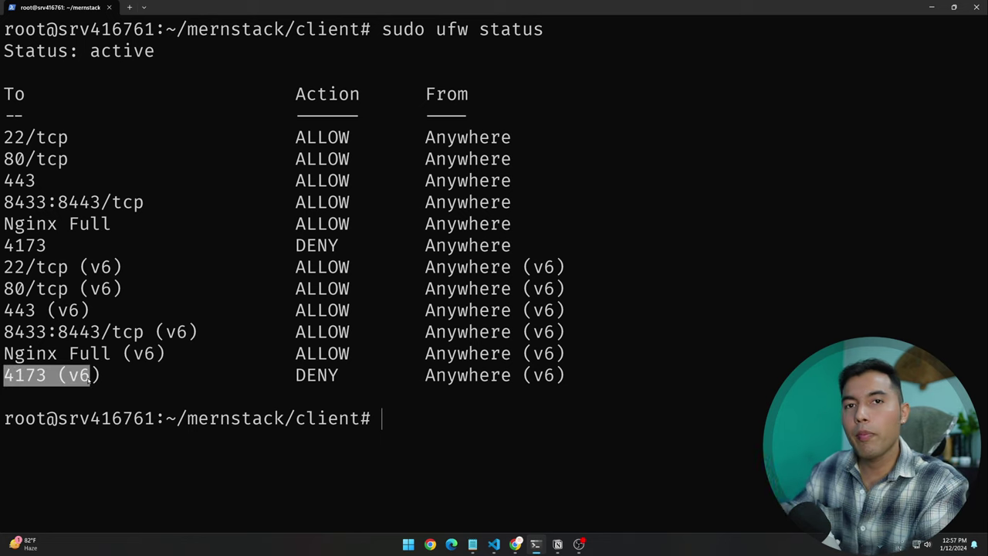
Step: Copy the sudo ufw allow 4173 command from the browser guide and run it in the server terminal
drag(291, 378, 334, 378)
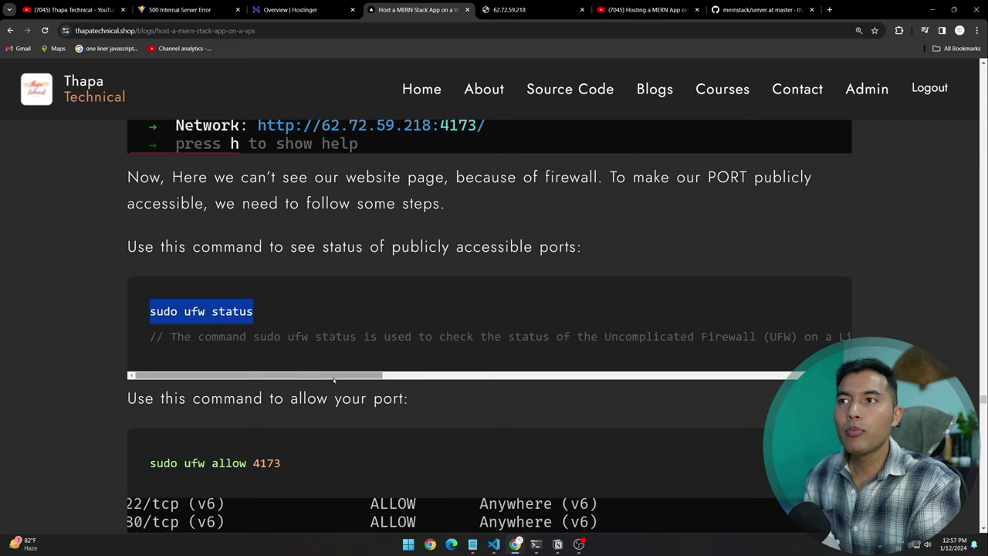
scroll(338, 380, down, 3)
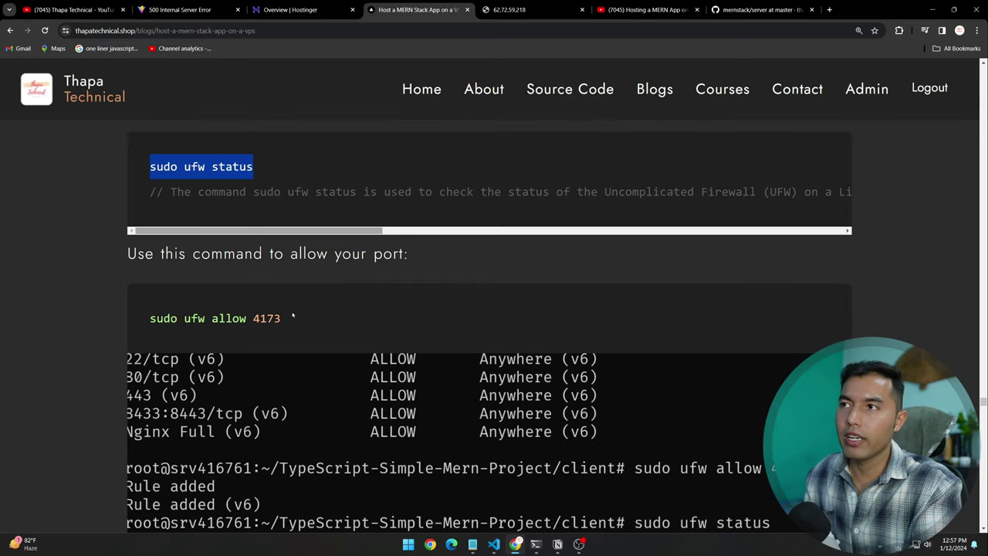
drag(283, 319, 145, 320)
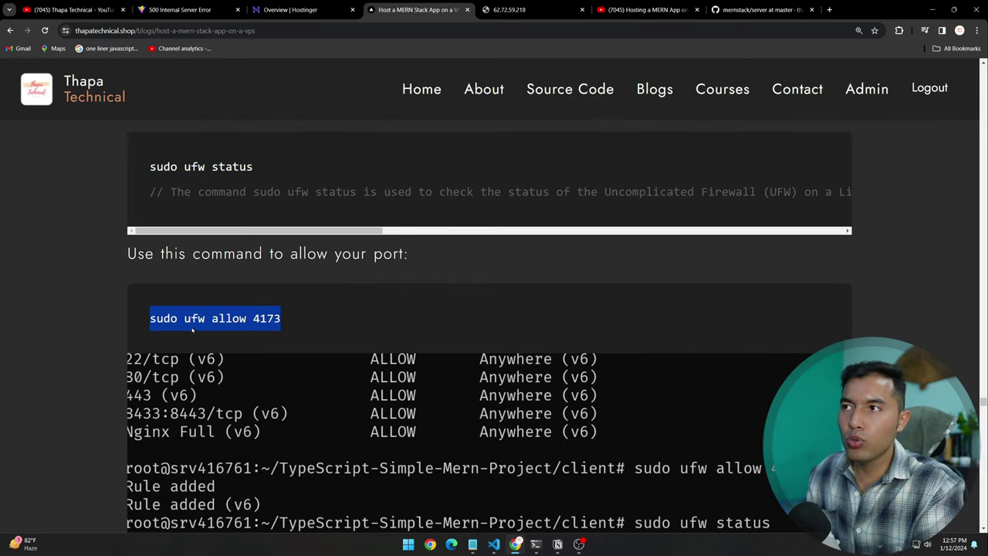
click(287, 317)
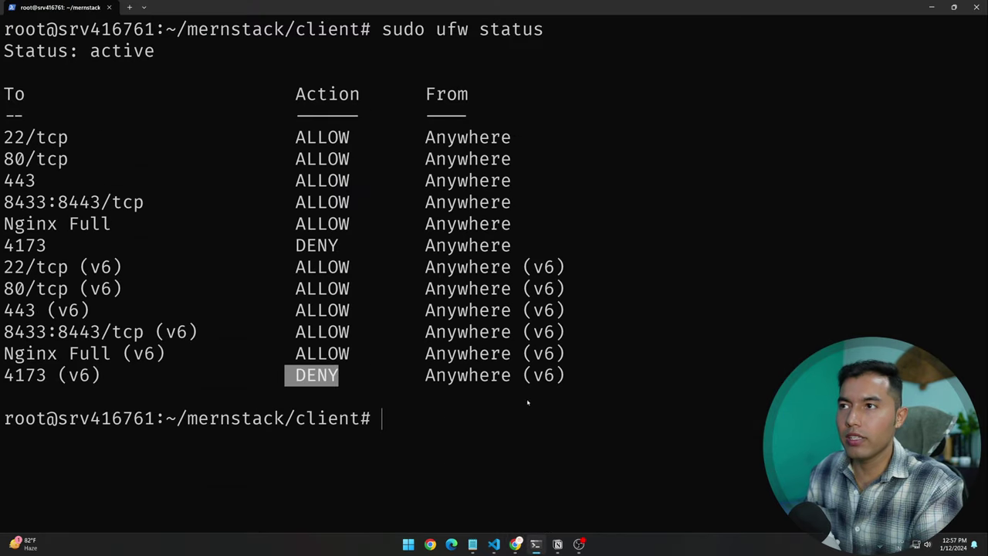
key(ctrl+v)
key(Return)
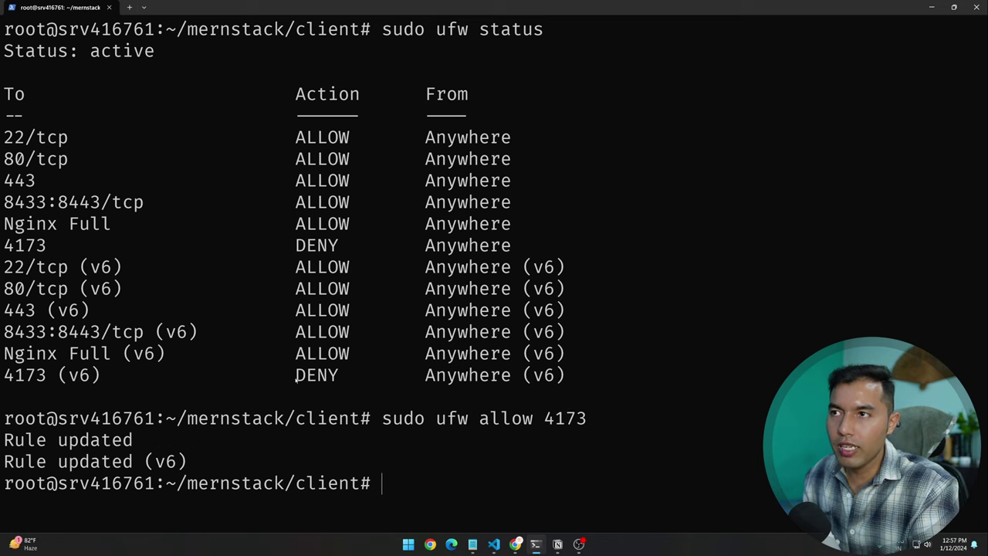
Step: Run sudo ufw status again to check the firewall rules for port 4173
drag(295, 376, 370, 376)
click(430, 471)
key(Up)
key(Up)
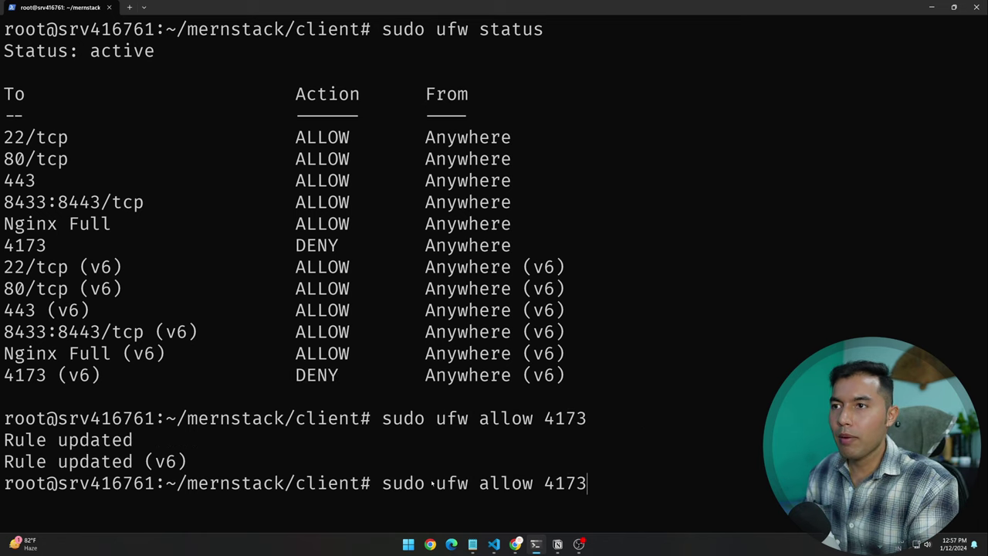
key(Return)
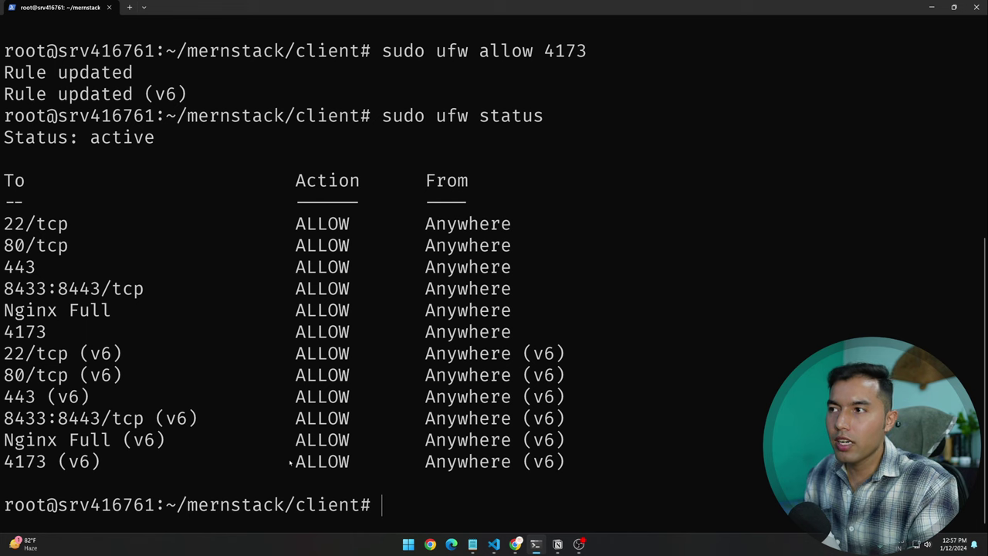
Step: Switch to Chrome and reload the site at 62.72.59.218:4173 to check whether it is reachable
drag(291, 461, 349, 462)
key(alt+Tab)
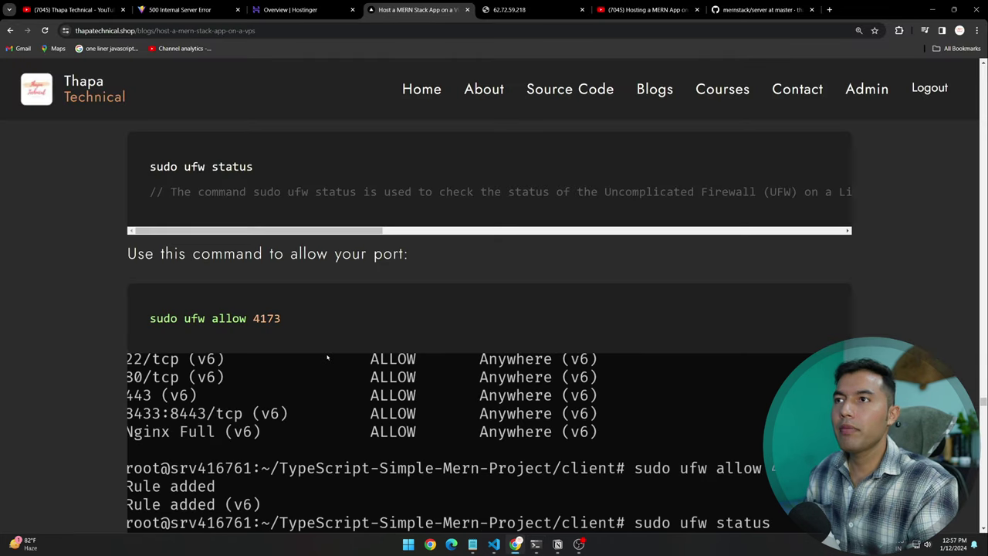
key(alt+Tab)
key(alt+Tab)
key(Tab)
key(alt+Tab)
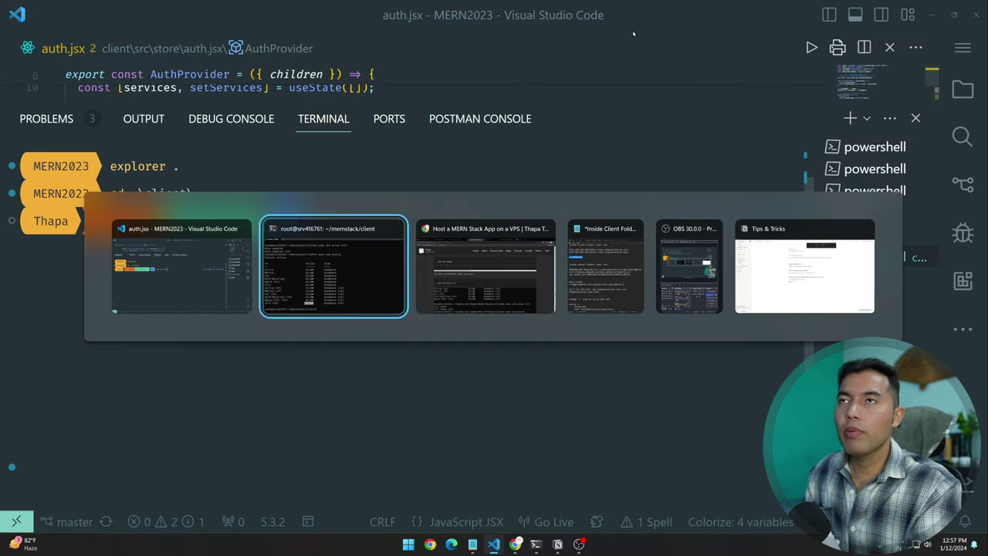
key(Tab)
click(525, 9)
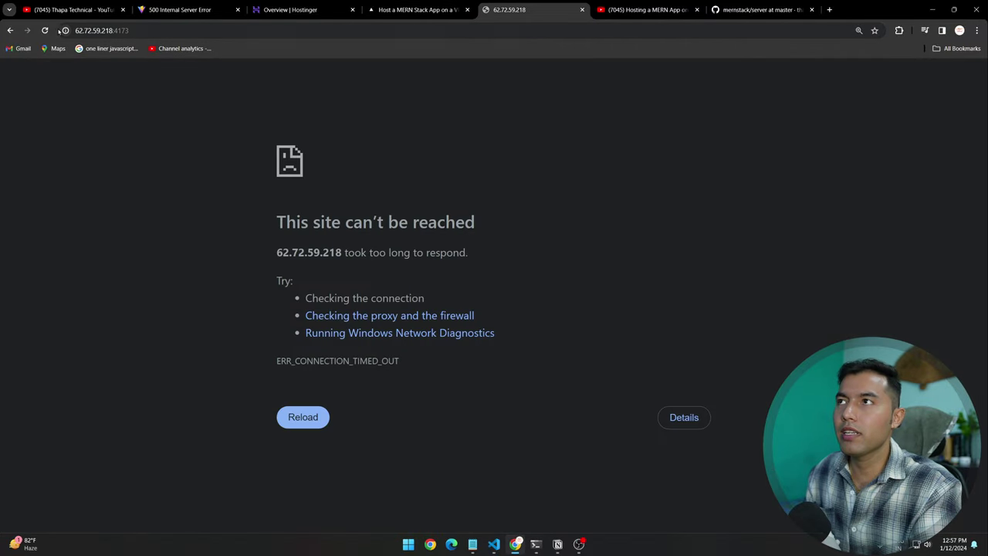
click(45, 30)
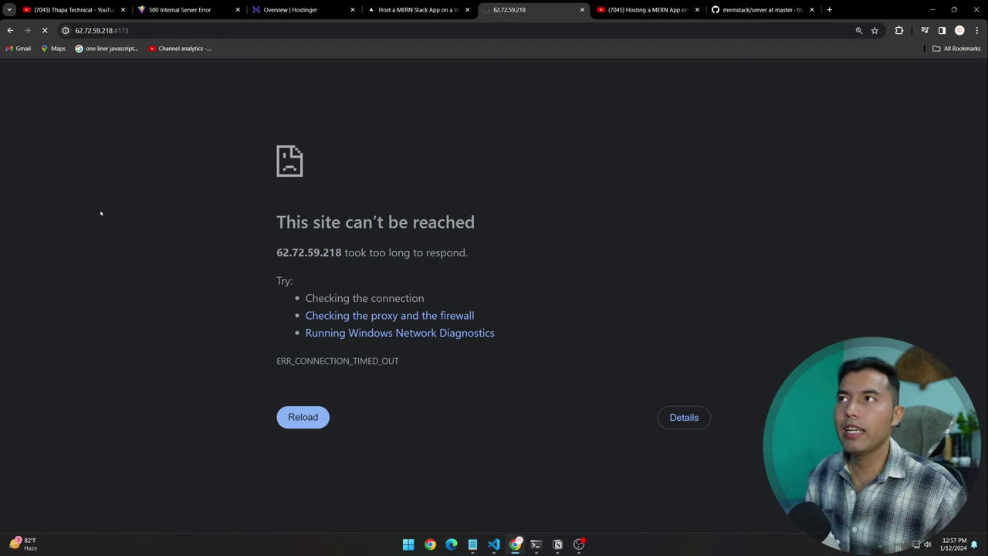
Step: Return to the server terminal and start the client preview with npm run preview -- --host
key(alt+Tab)
key(alt+Tab)
key(alt+Tab)
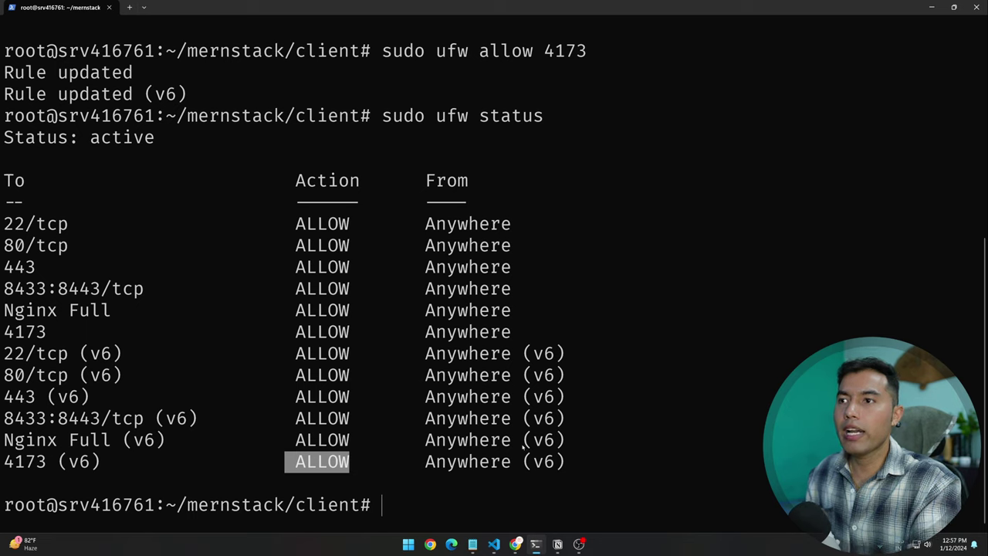
key(Up)
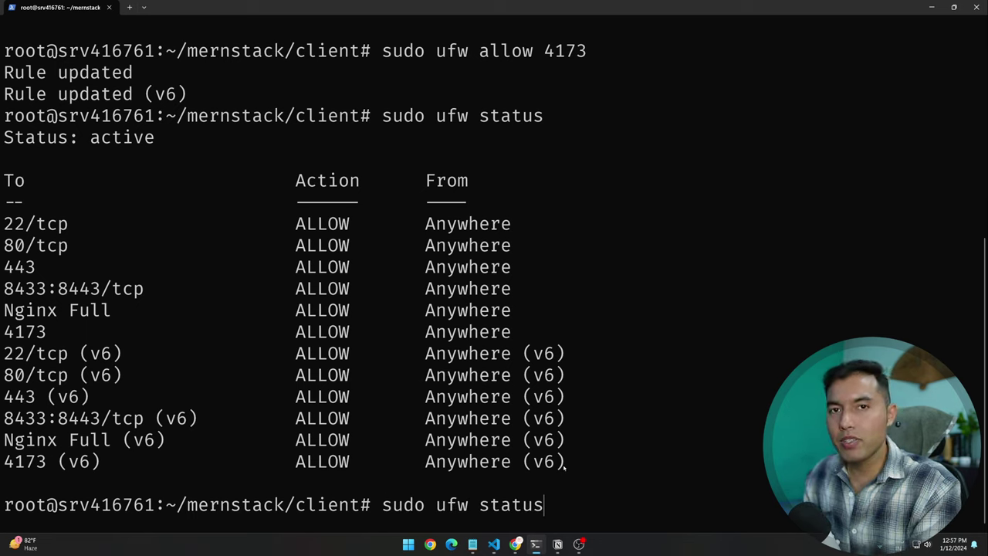
key(Up)
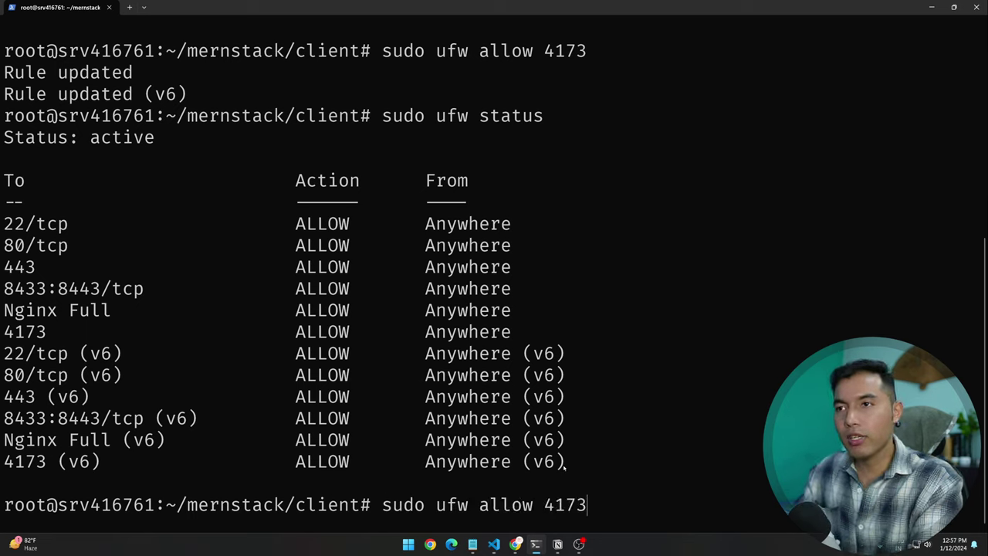
key(Up)
key(Up)
key(Up)
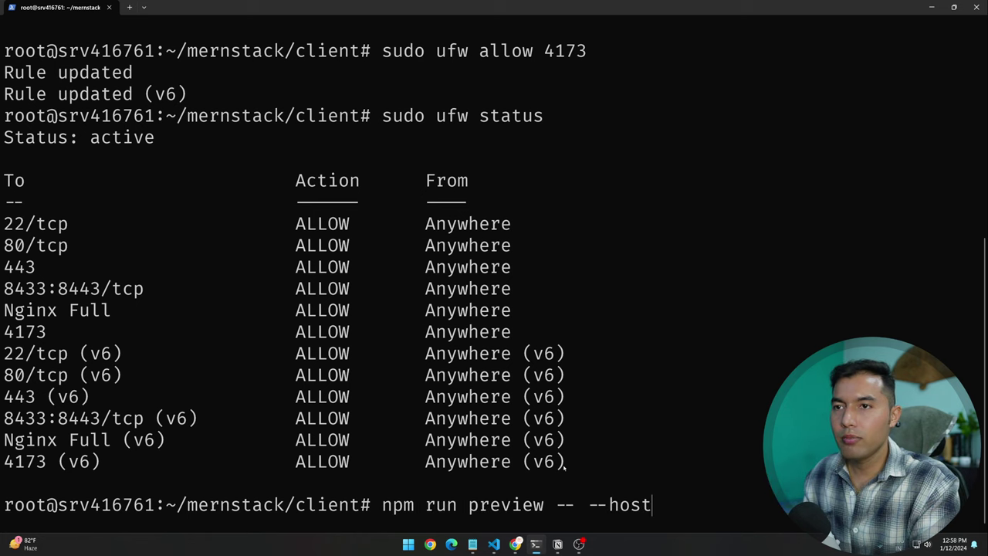
key(Return)
Step: Switch to Chrome and load the site at 62.72.59.218:4173 again
key(alt+Tab)
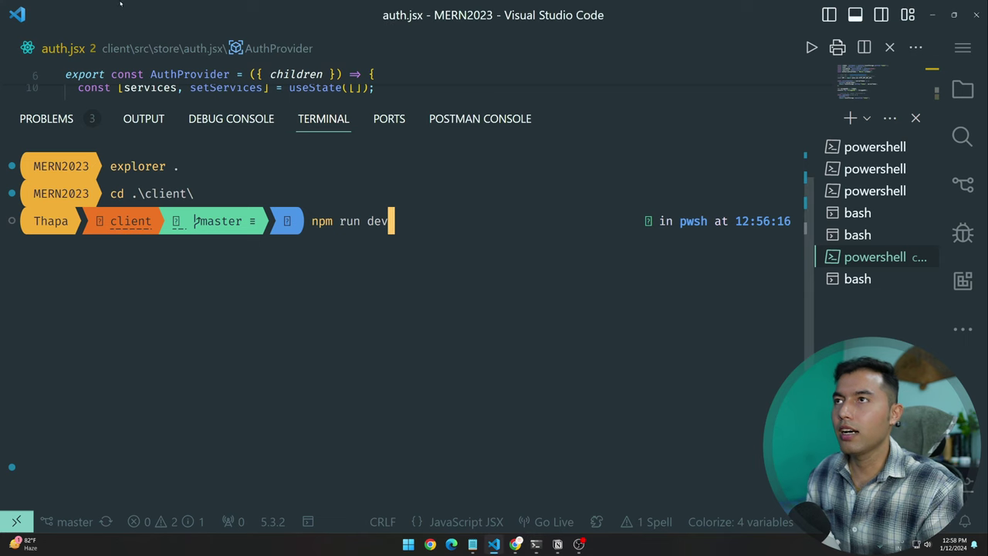
key(alt+Tab)
key(Tab)
click(44, 30)
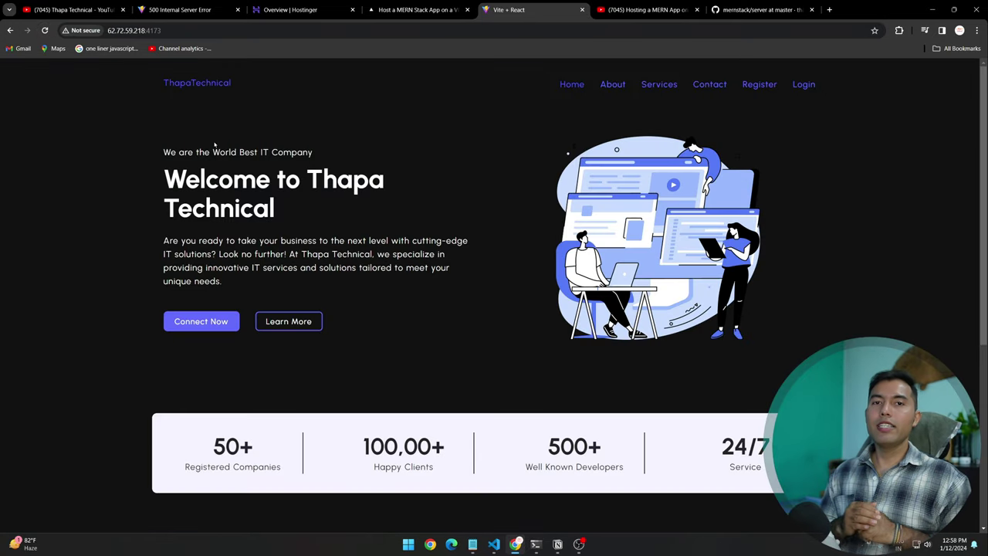
Step: Look through the deployed site's Home, About and Services pages, ending on Home
scroll(218, 249, down, 4)
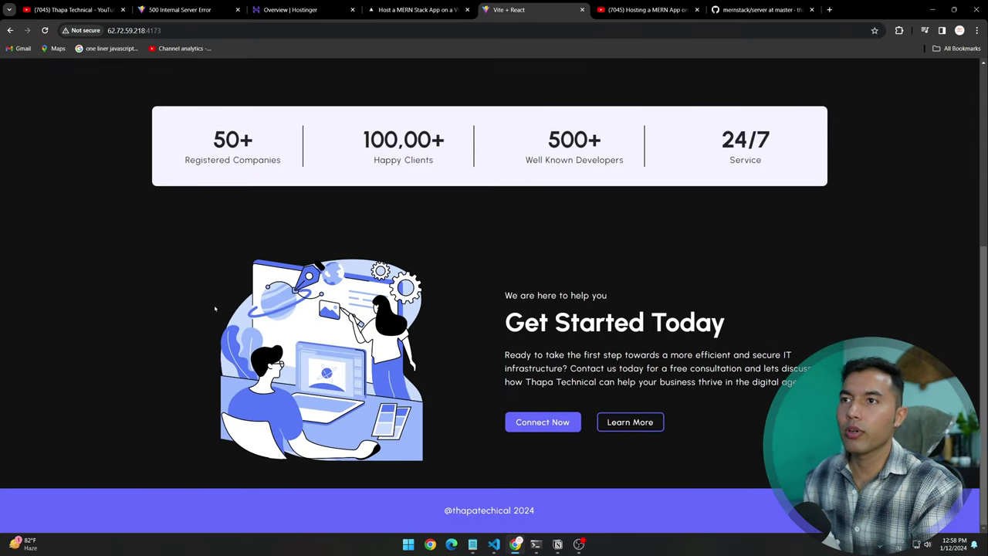
scroll(218, 250, up, 4)
click(611, 87)
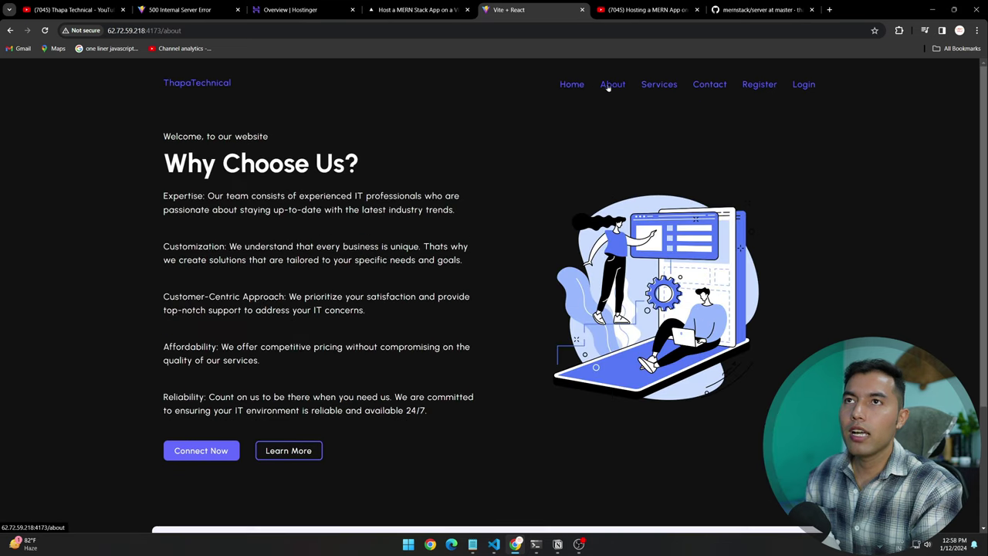
click(660, 87)
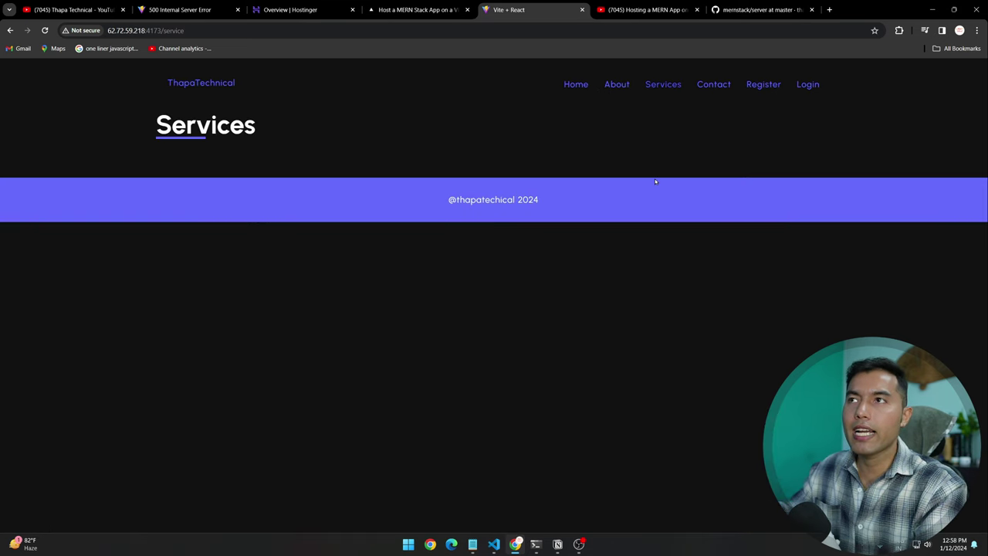
click(578, 86)
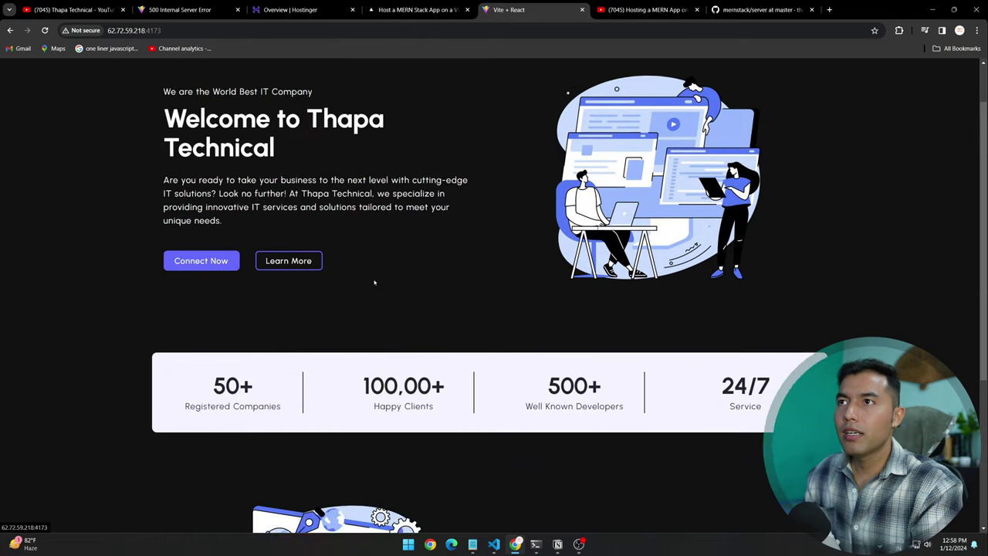
Step: Switch to the server terminal and stop the running preview server
key(alt+Tab)
key(alt+Tab)
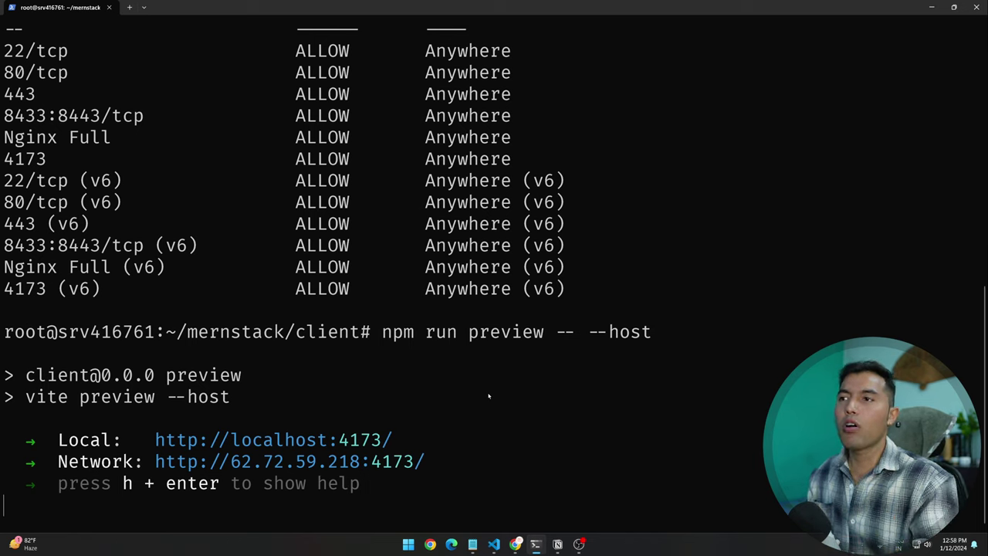
key(ctrl+c)
key(ctrl+c)
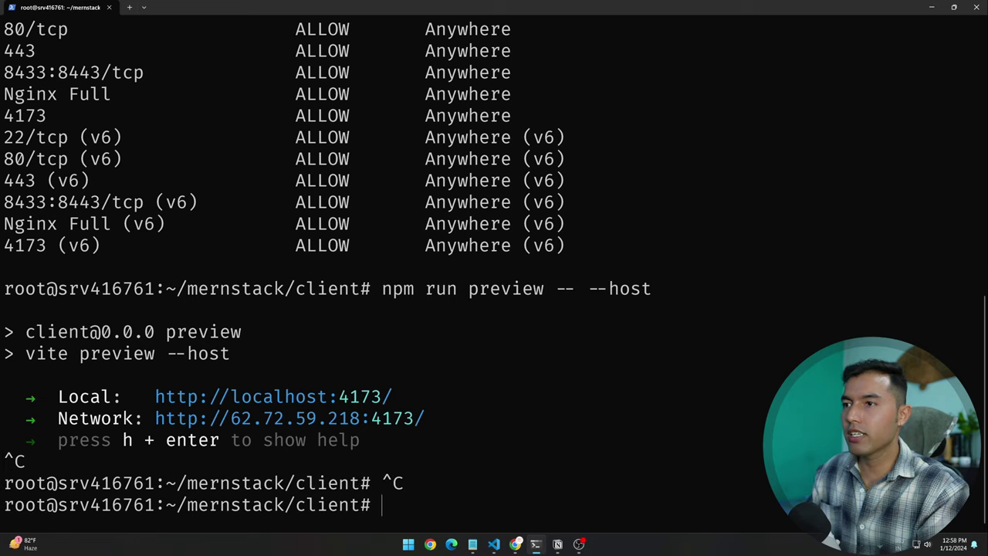
key(alt+Tab)
key(alt+Tab)
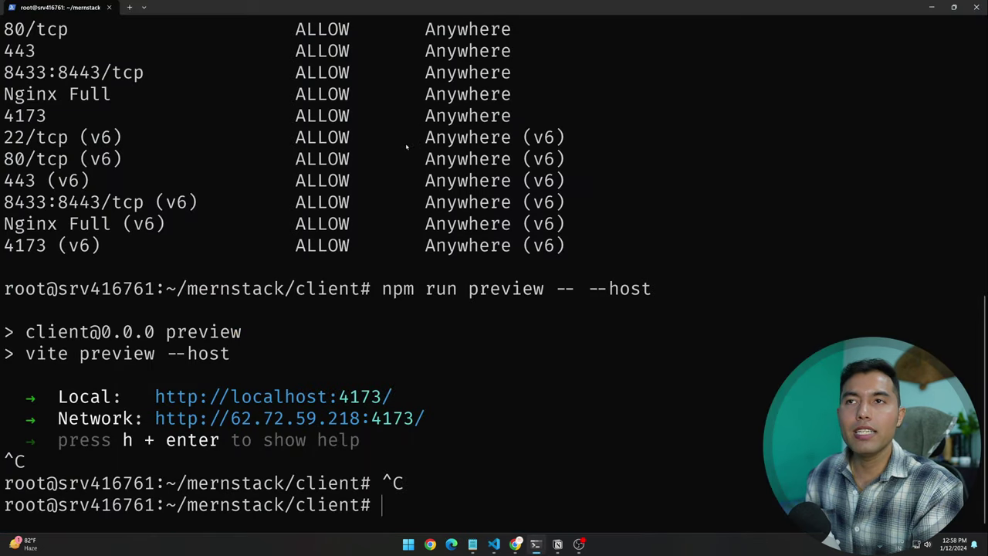
Step: Copy the port-denying command from the hosting guide in Chrome and run sudo ufw deny 4173 in the server terminal
key(alt+Tab)
key(Tab)
click(417, 8)
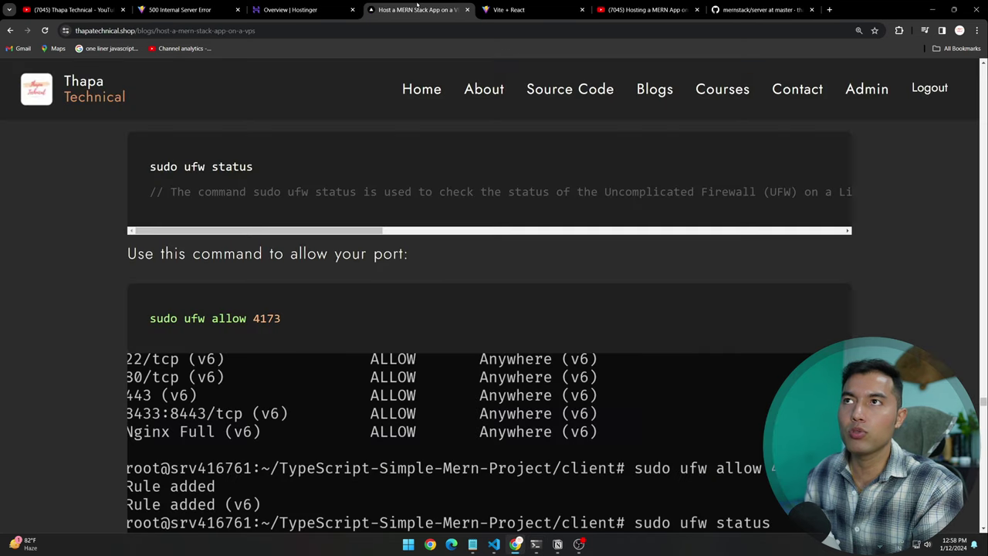
scroll(317, 272, down, 13)
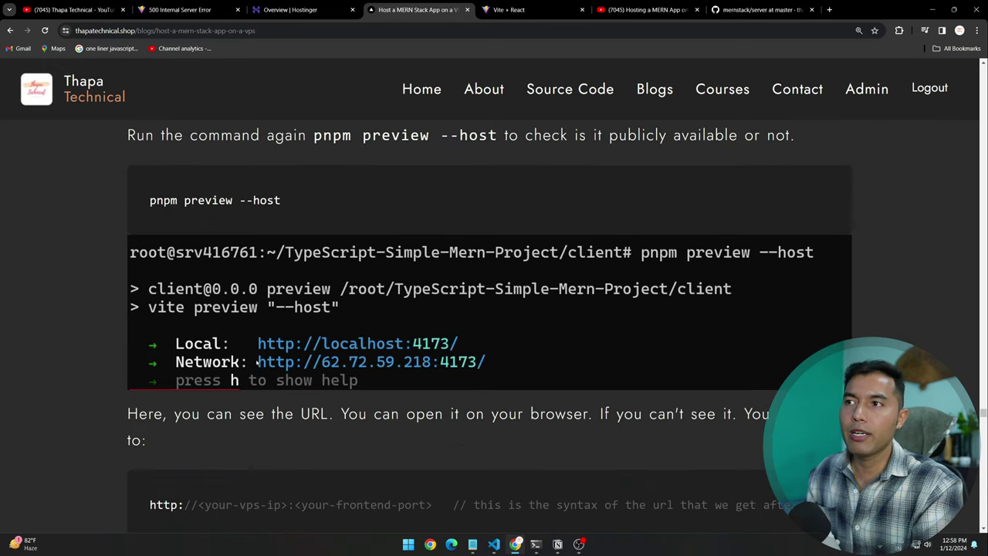
scroll(257, 362, down, 4)
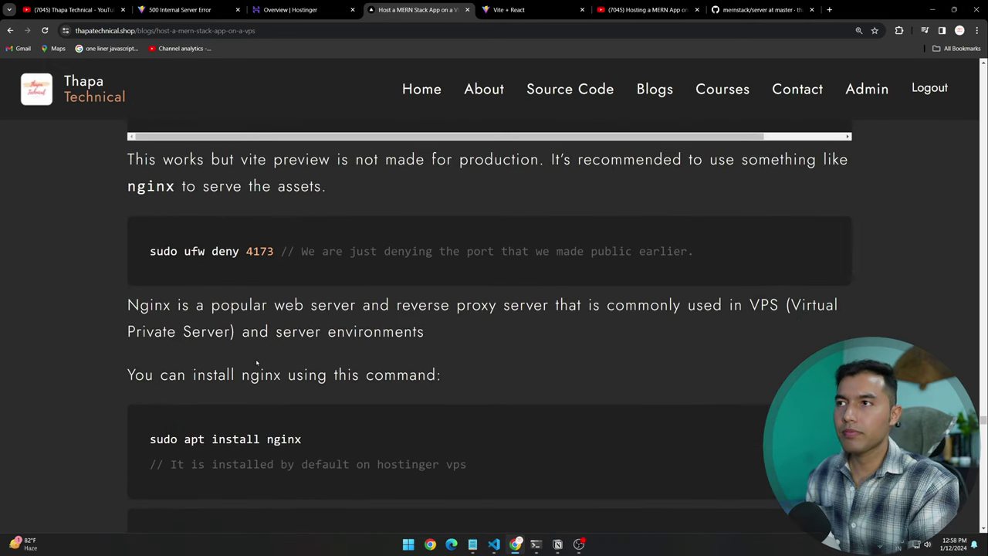
drag(150, 251, 281, 251)
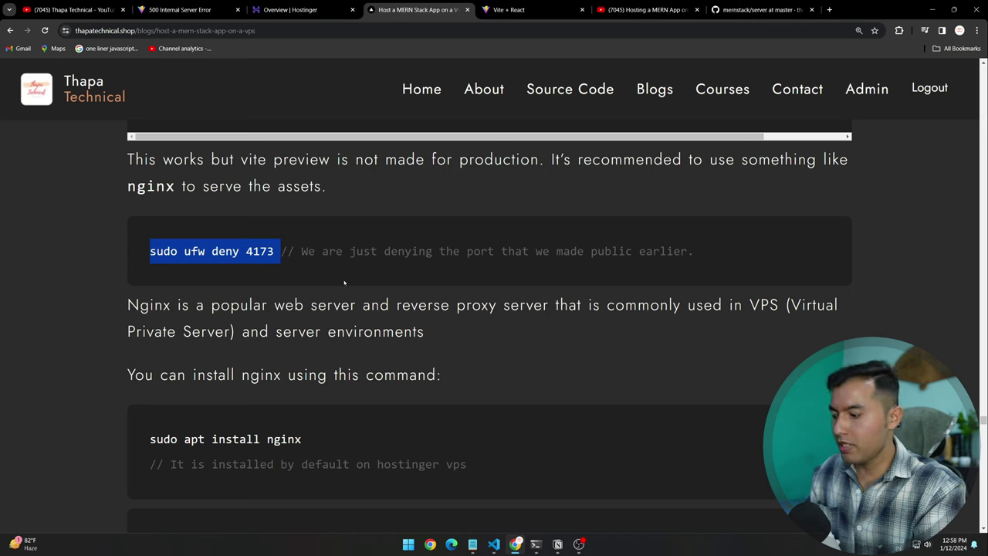
key(alt+Tab)
key(ctrl+v)
key(Return)
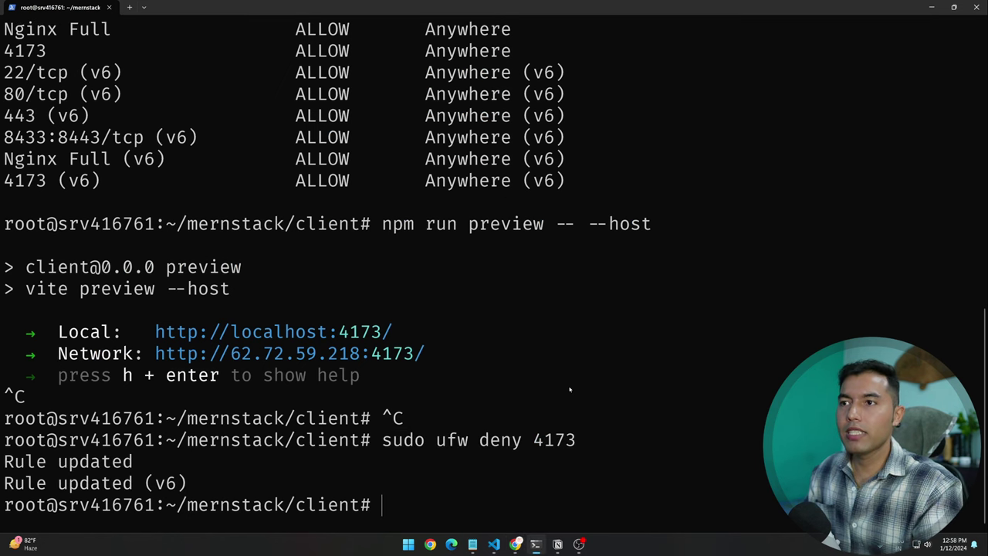
Step: Read the hosting guide's Nginx section in Chrome, from the install command to the change into /etc/nginx
key(alt+Tab)
scroll(432, 432, down, 2)
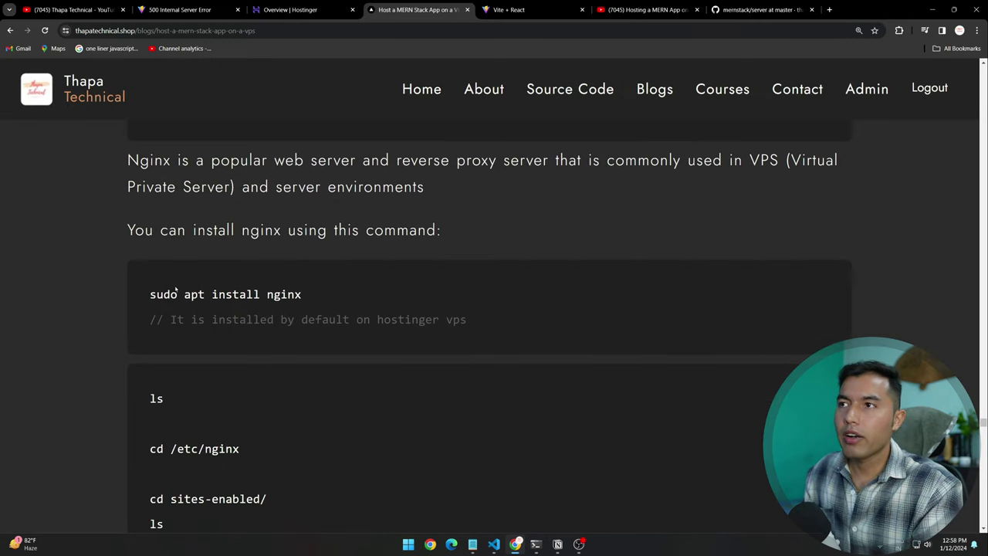
drag(303, 296, 144, 297)
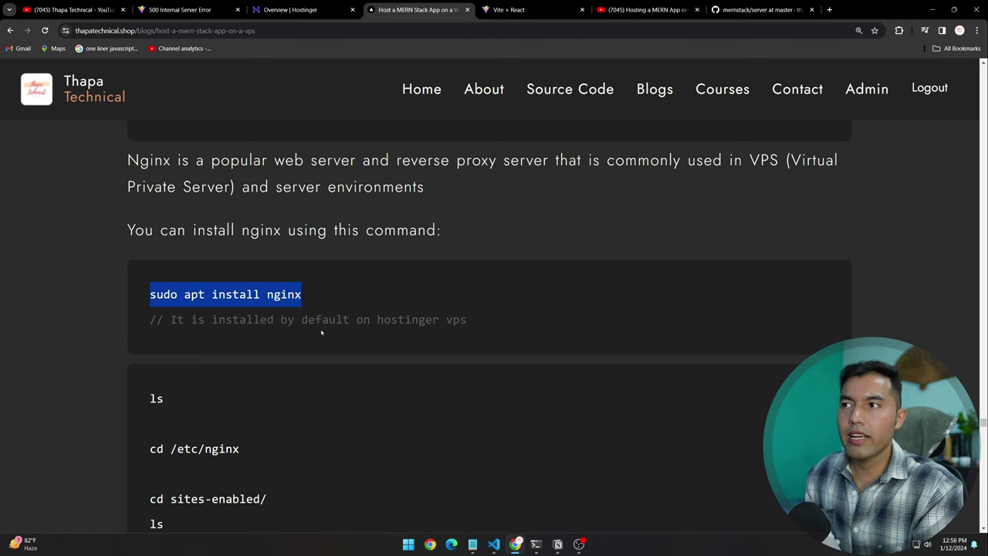
click(342, 294)
scroll(342, 292, down, 1)
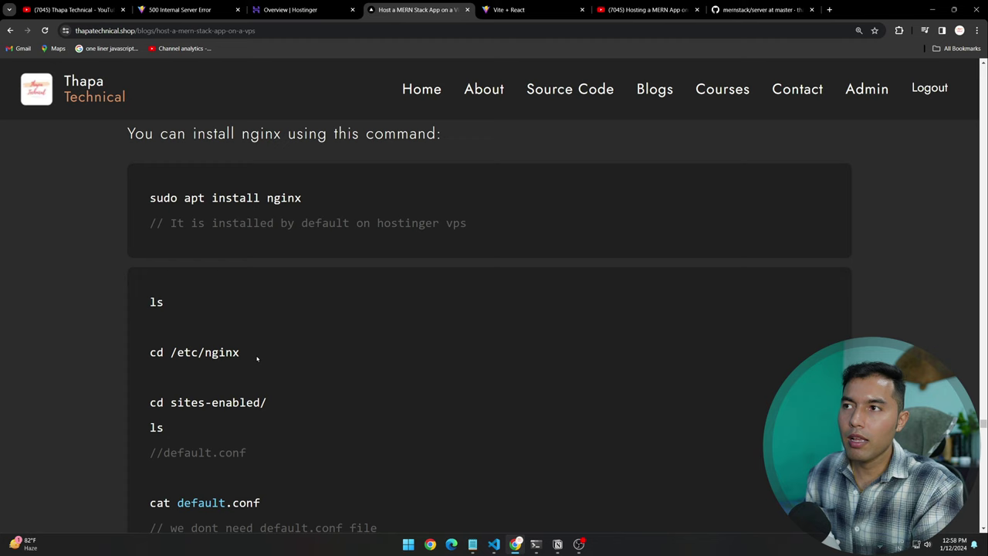
drag(257, 357, 147, 352)
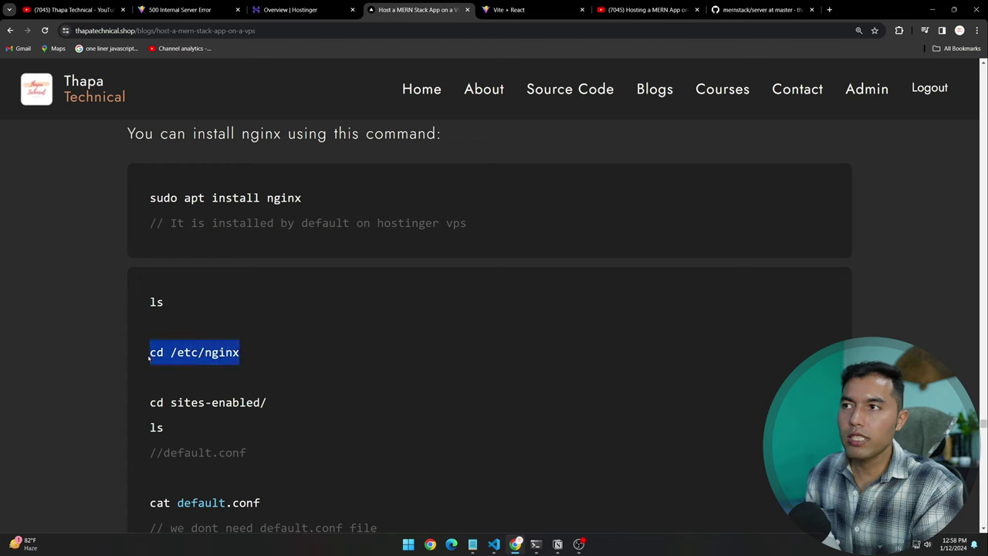
Step: Switch to the server terminal, clear it and change the directory to /etc/nginx
key(alt+Tab)
text(clear)
key(Return)
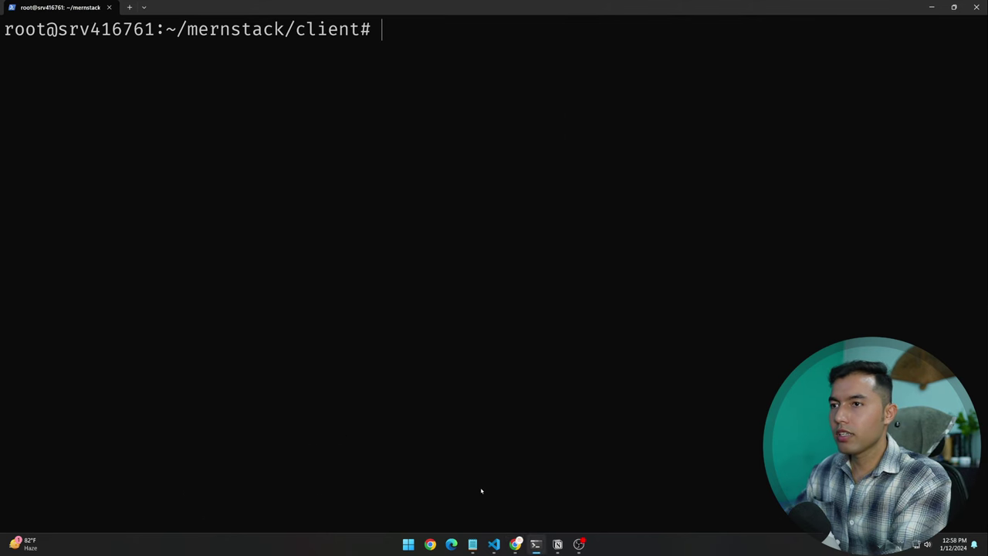
text(cd c)
key(BackSpace)
text(/etr)
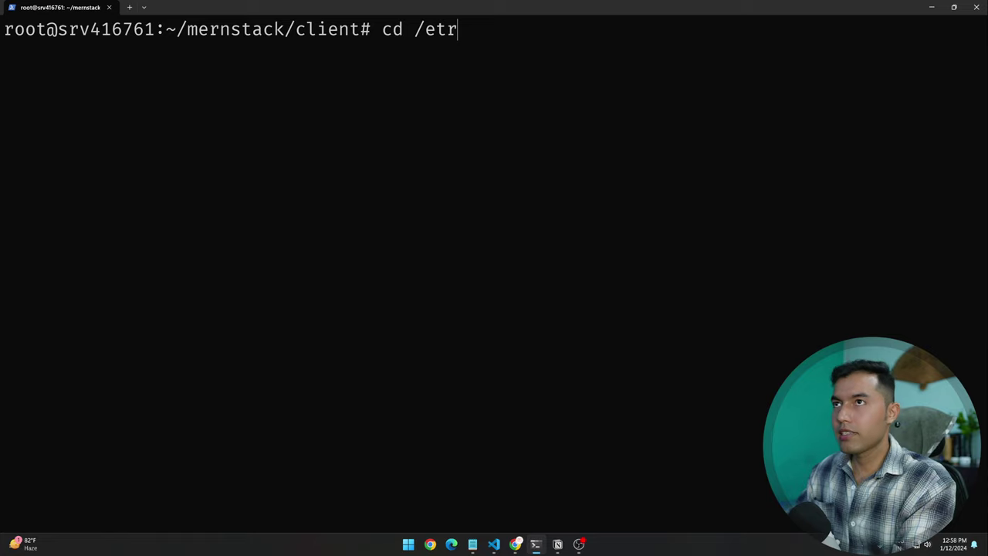
key(BackSpace)
text(c)
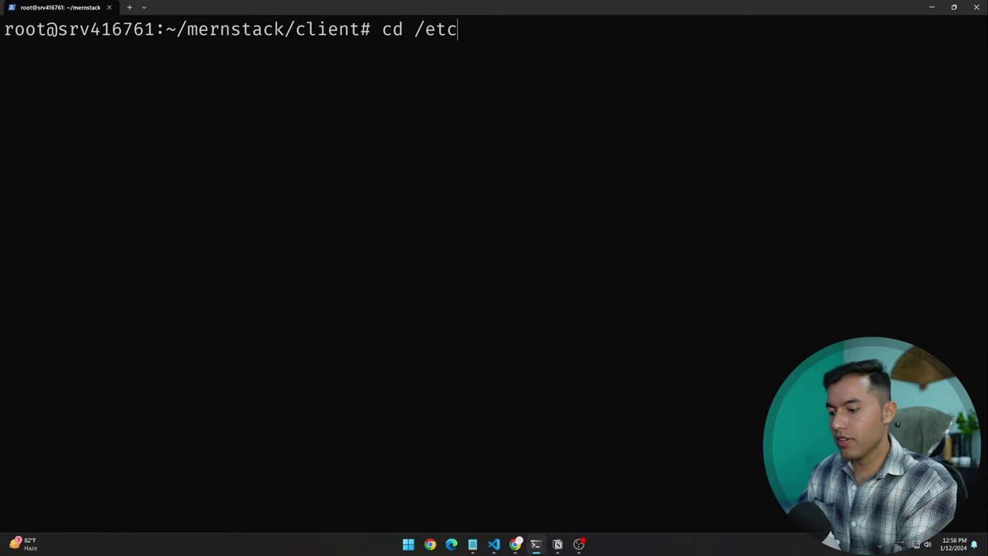
text(/nigin)
key(BackSpace)
key(BackSpace)
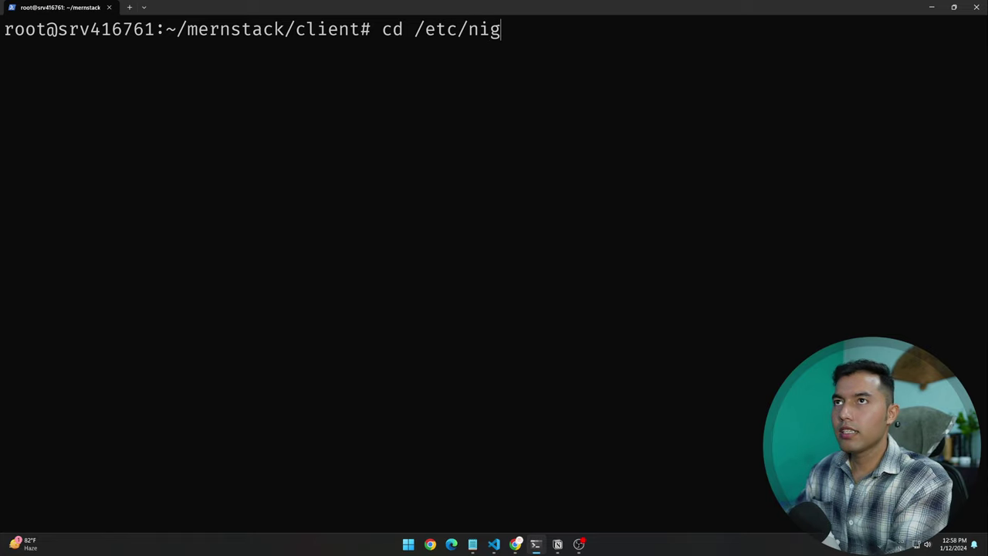
key(BackSpace)
key(BackSpace)
text(gom)
key(BackSpace)
key(BackSpace)
text(n)
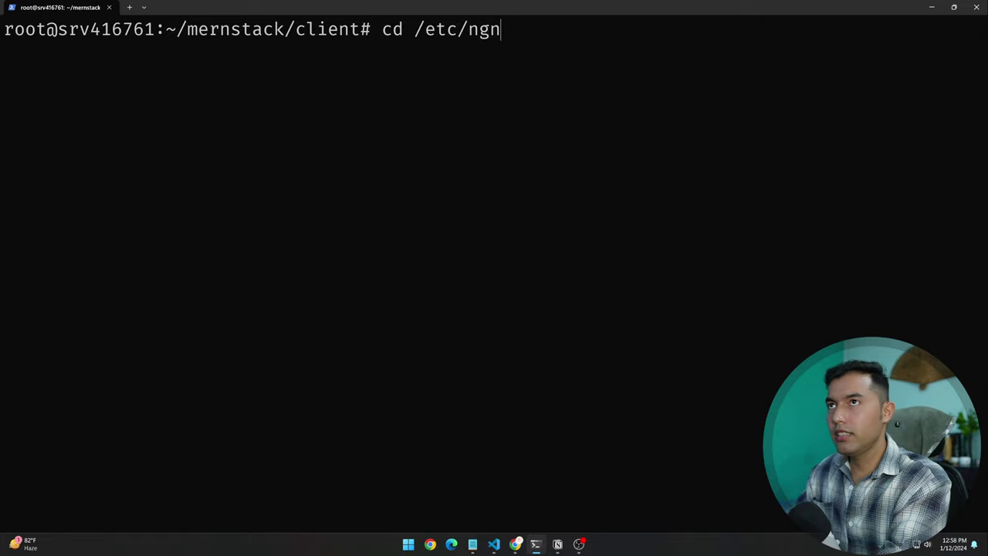
key(BackSpace)
text(oin)
key(BackSpace)
key(BackSpace)
key(BackSpace)
text(in)
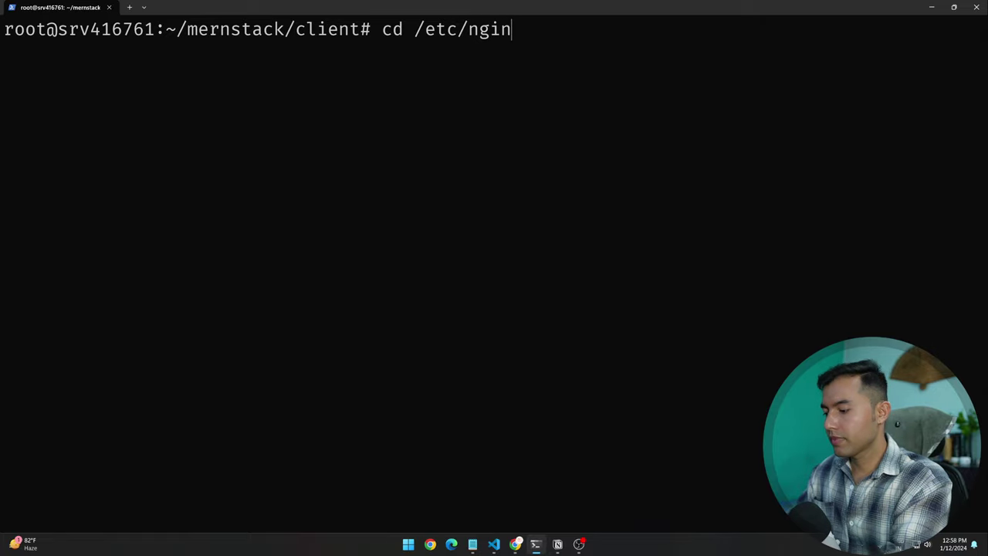
text(x)
key(Return)
Step: Read the hosting guide's next Nginx commands in Chrome, from sites-enabled through sites-available to the server block configuration
key(alt+Tab)
scroll(425, 317, down, 2)
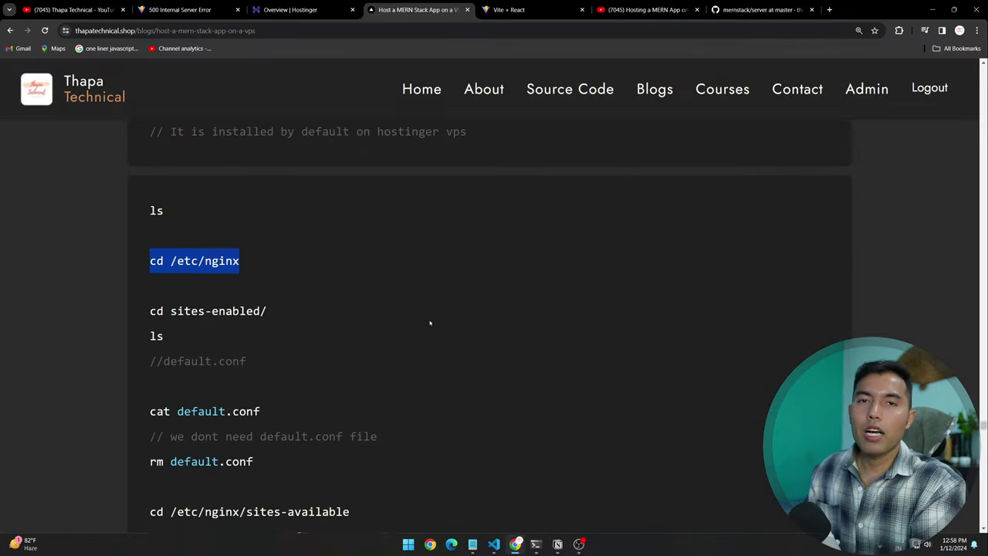
scroll(426, 316, down, 2)
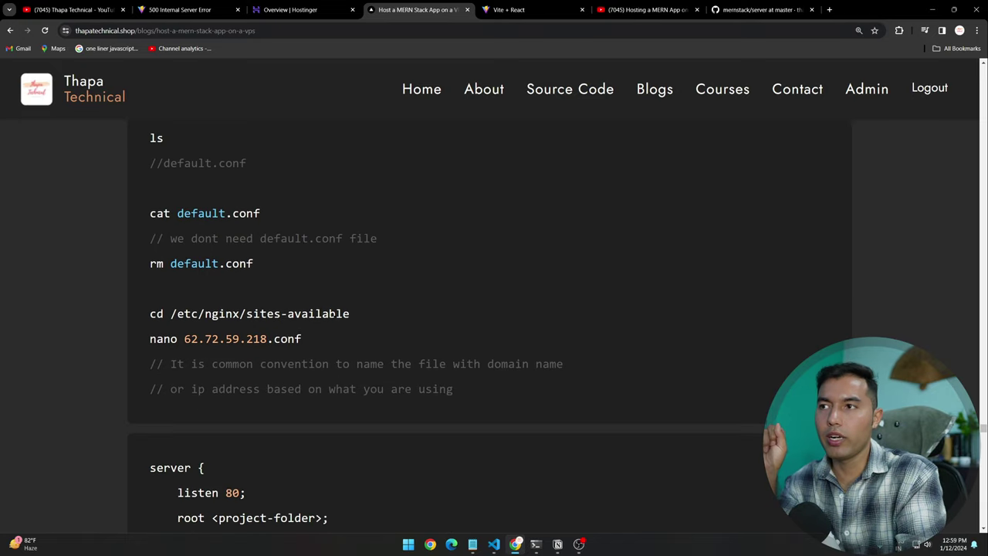
drag(246, 314, 375, 324)
scroll(376, 323, down, 10)
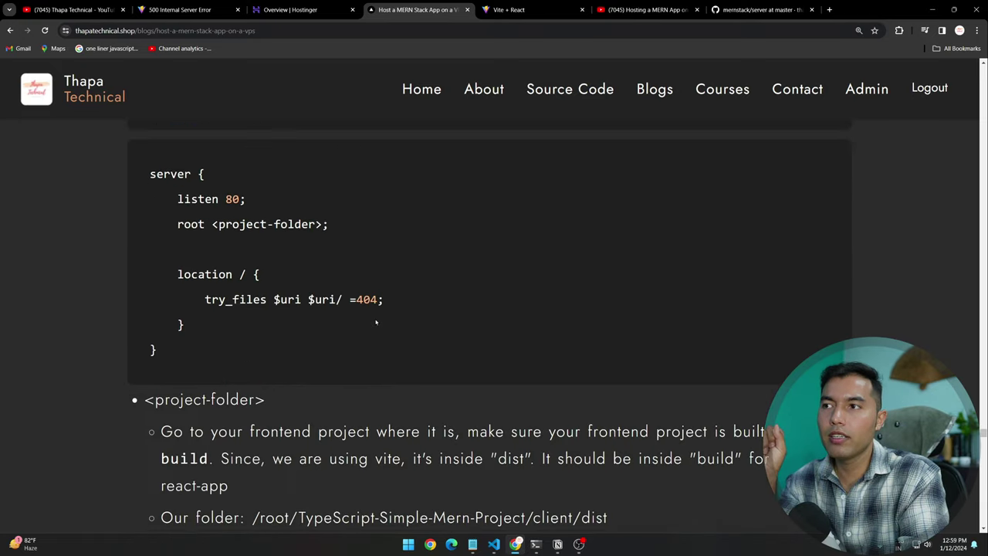
Step: Read the rest of the hosting guide's Nginx section, from the server block through the symlink and nameserver instructions, and return to the sites-available commands
scroll(376, 323, down, 4)
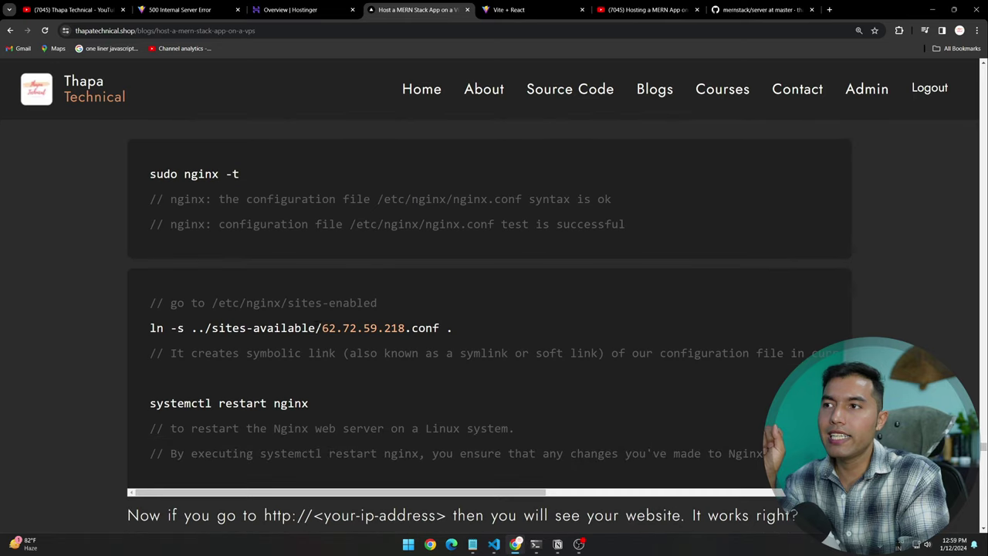
scroll(354, 373, down, 7)
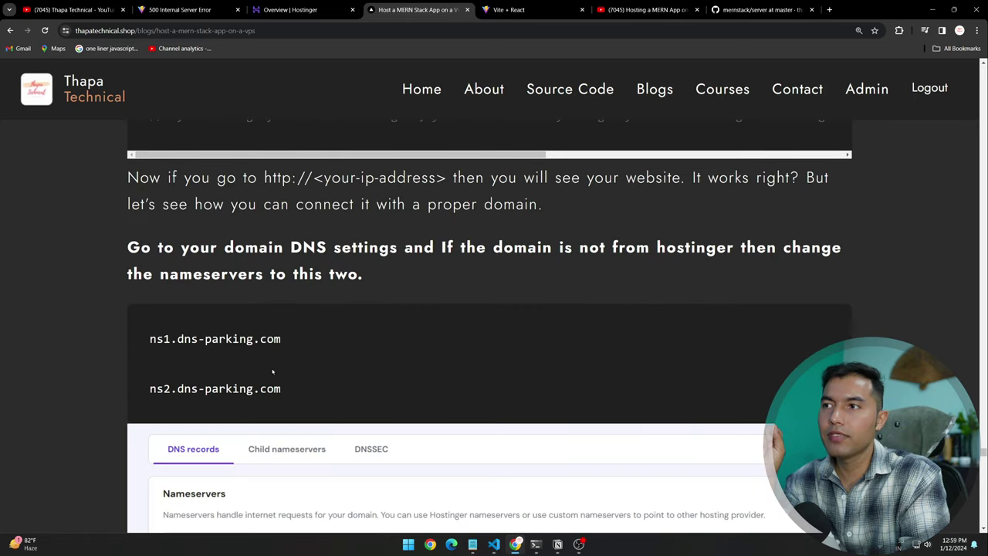
scroll(354, 373, up, 4)
scroll(355, 373, up, 9)
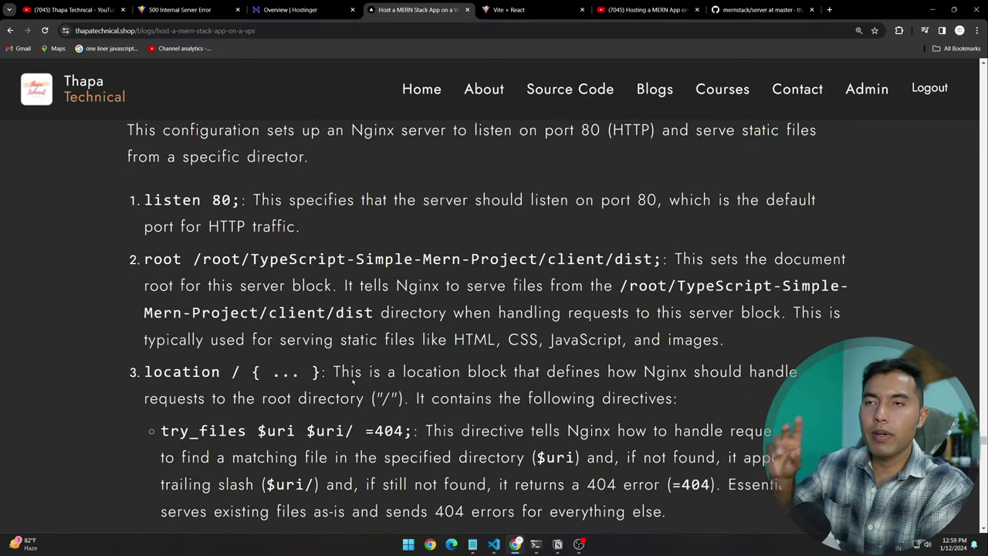
scroll(354, 380, up, 2)
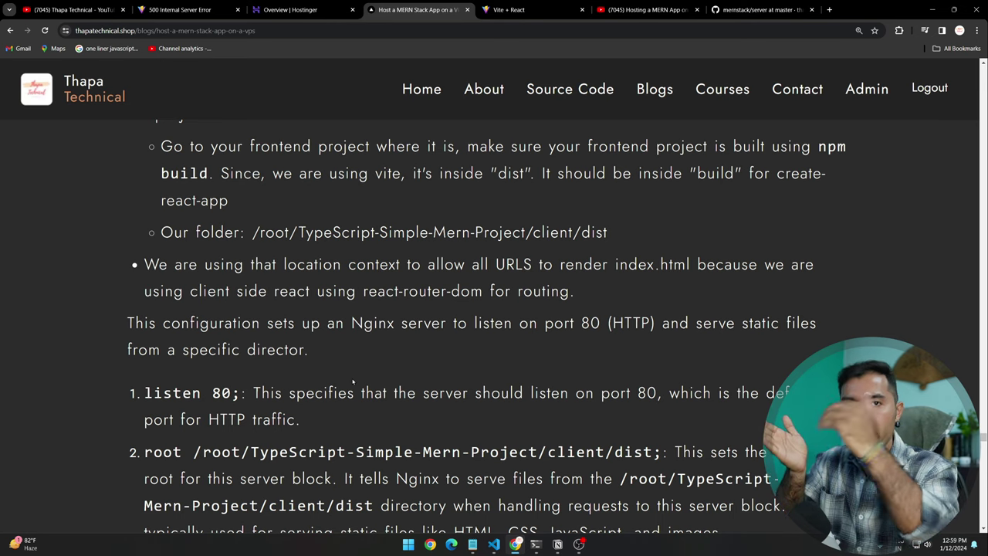
scroll(403, 293, up, 8)
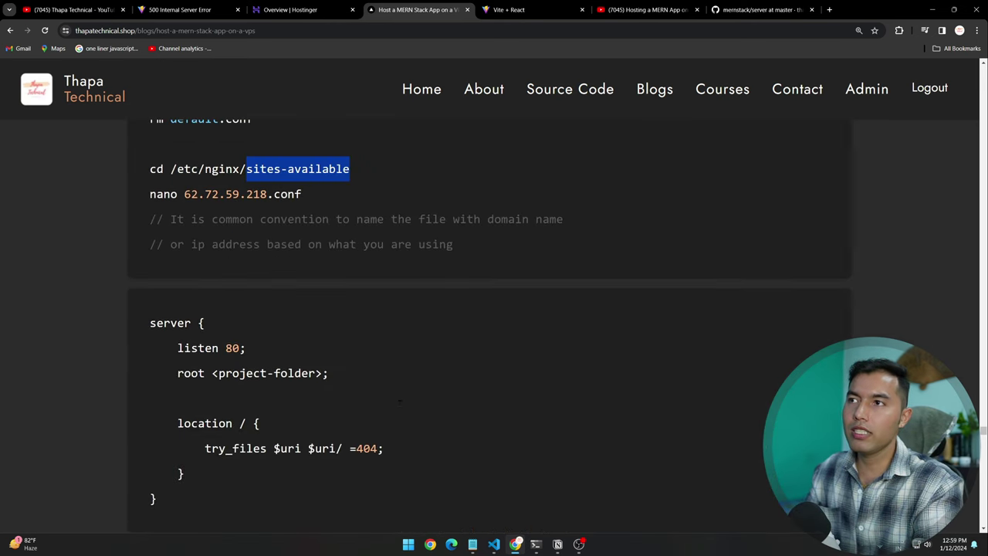
scroll(403, 293, up, 5)
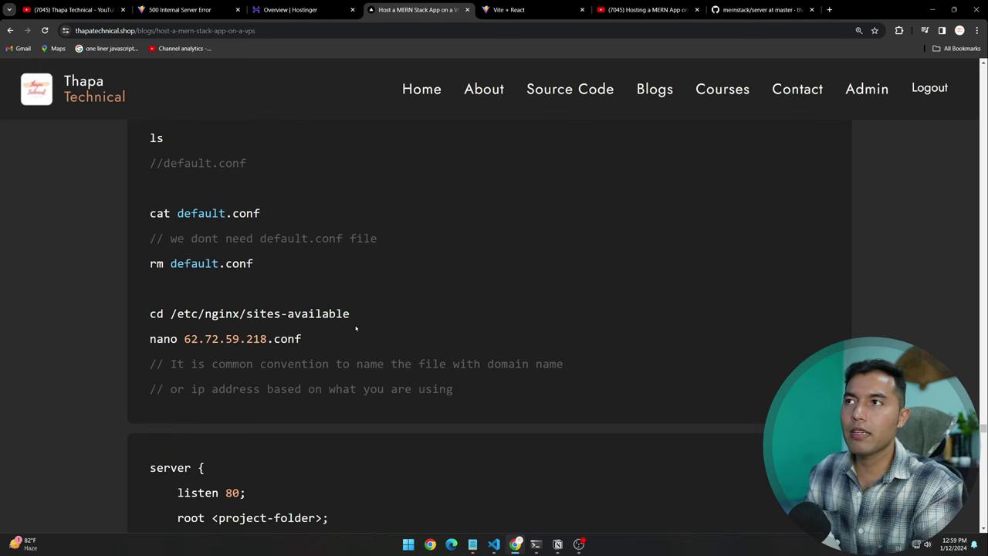
Step: Switch to the server terminal and list the contents of /etc/nginx
key(alt+Tab)
text(ls)
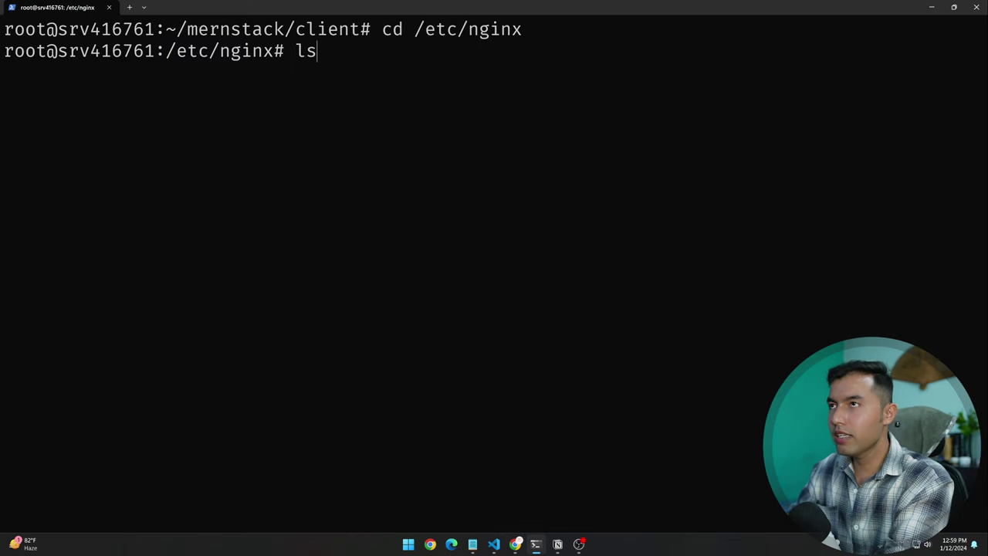
key(Return)
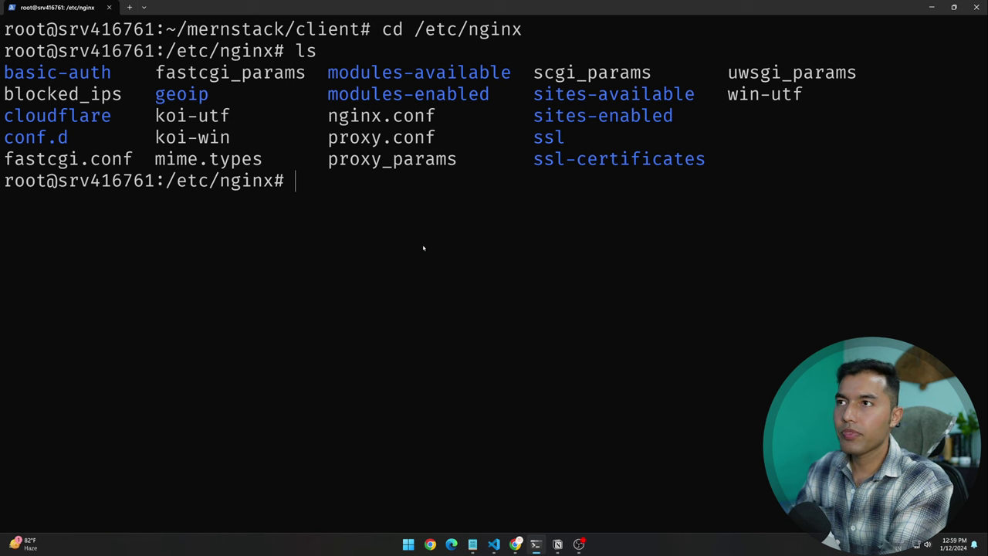
Step: Check the hosting guide's next command in Chrome and change the server terminal's directory to sites-enabled
key(alt+Tab)
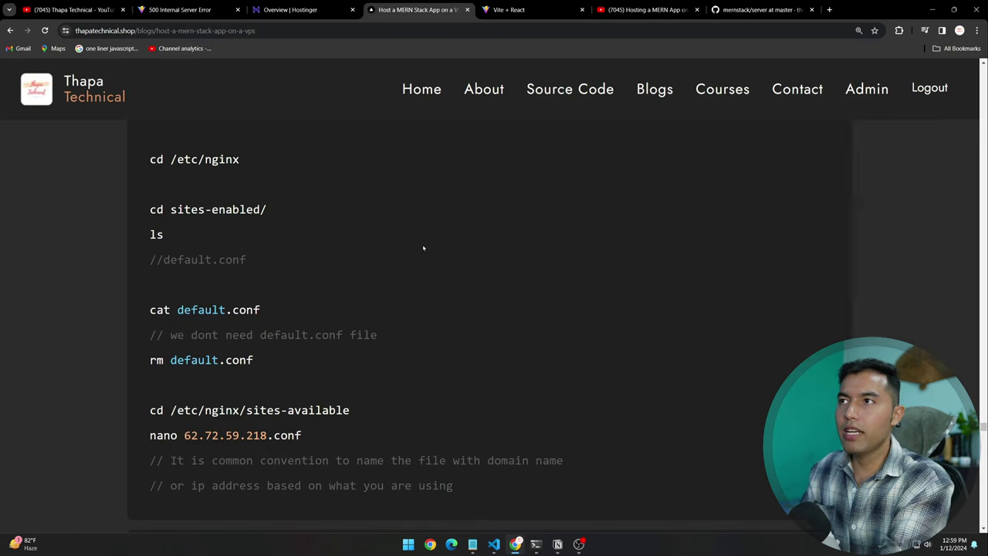
scroll(423, 248, up, 3)
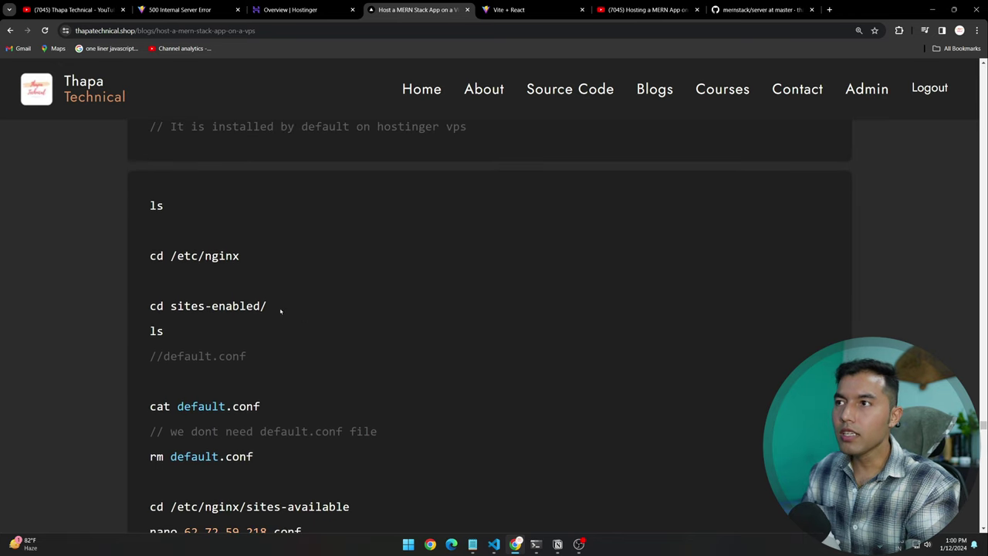
key(alt+Tab)
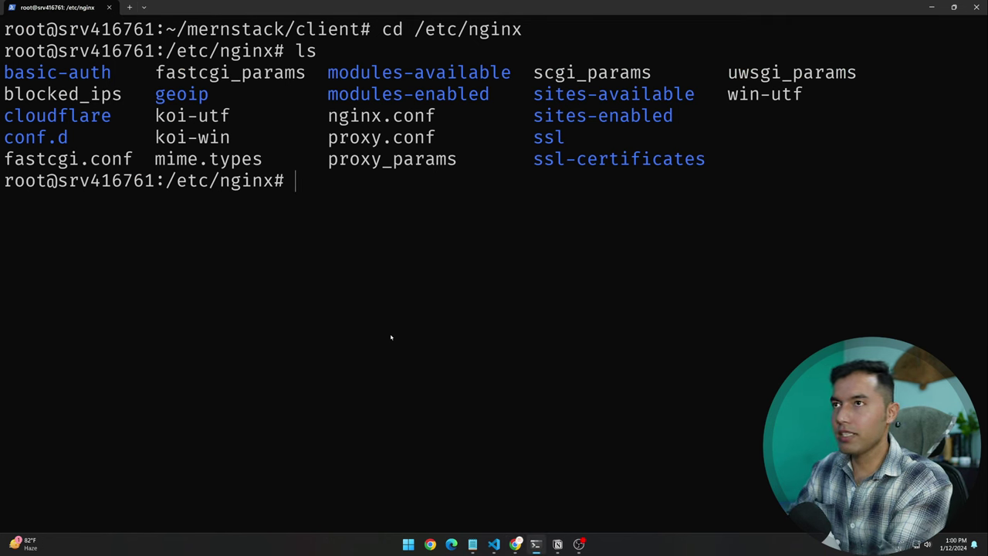
text(cd sites-)
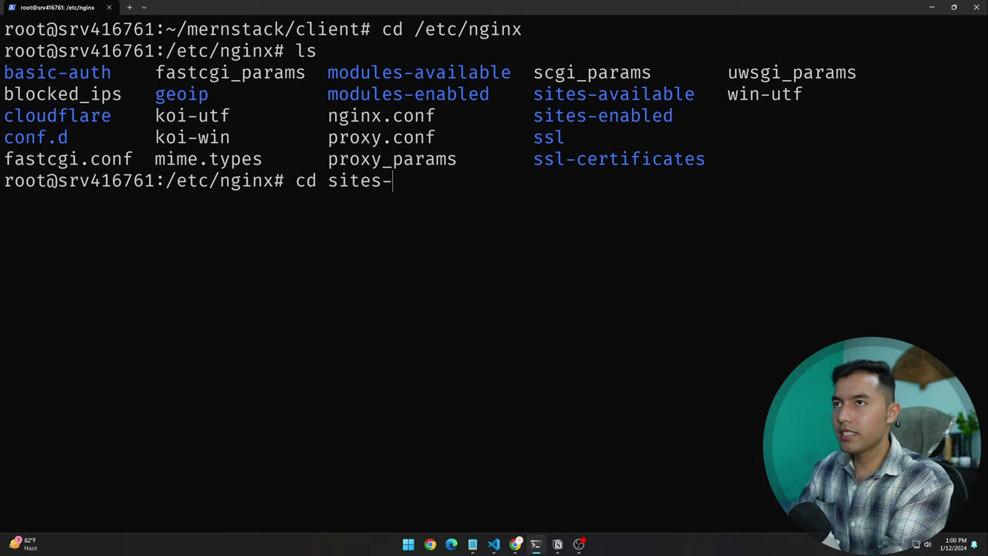
text(en)
key(Tab)
key(Return)
Step: Clear the terminal and list the configuration files in sites-enabled
text(clea)
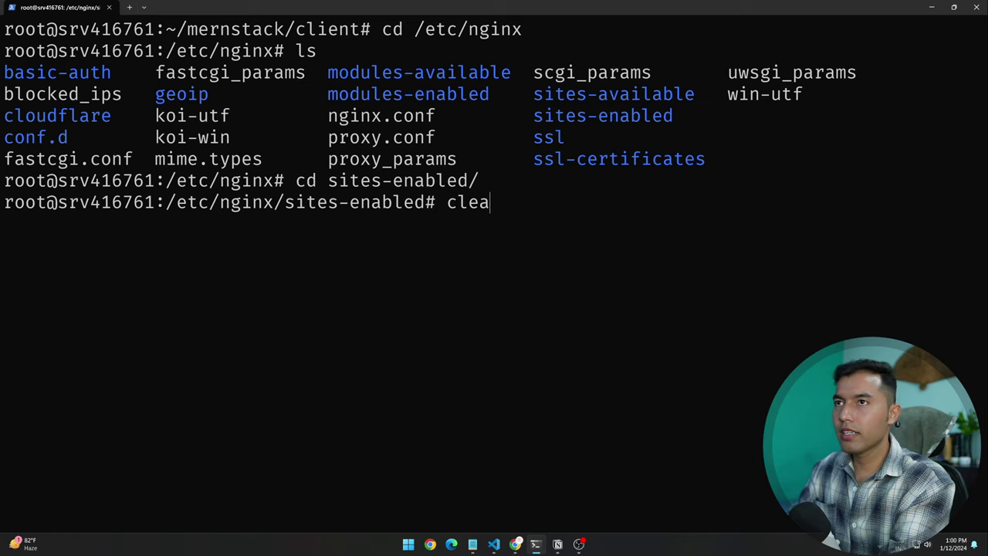
text(r)
key(Return)
text(ls)
key(Return)
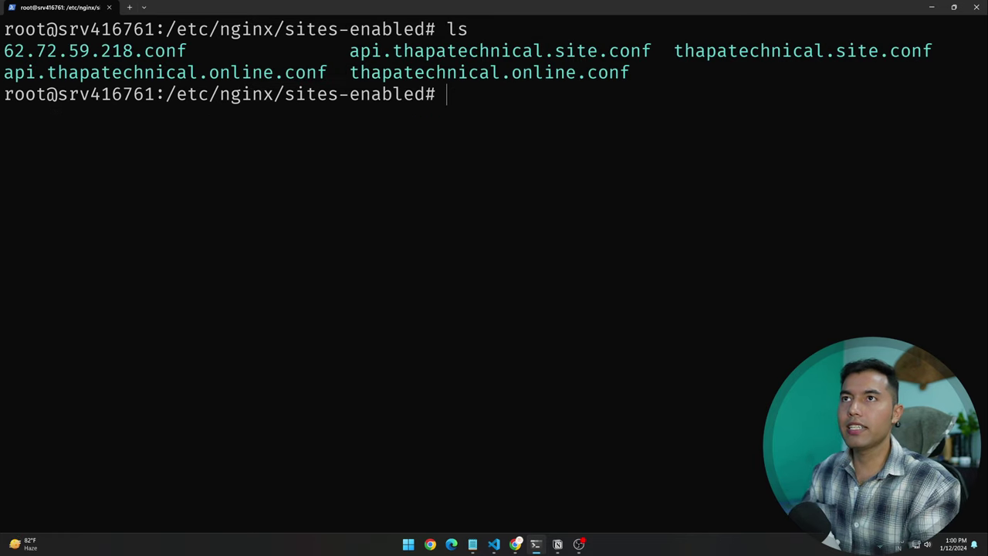
drag(595, 75, 14, 51)
click(558, 281)
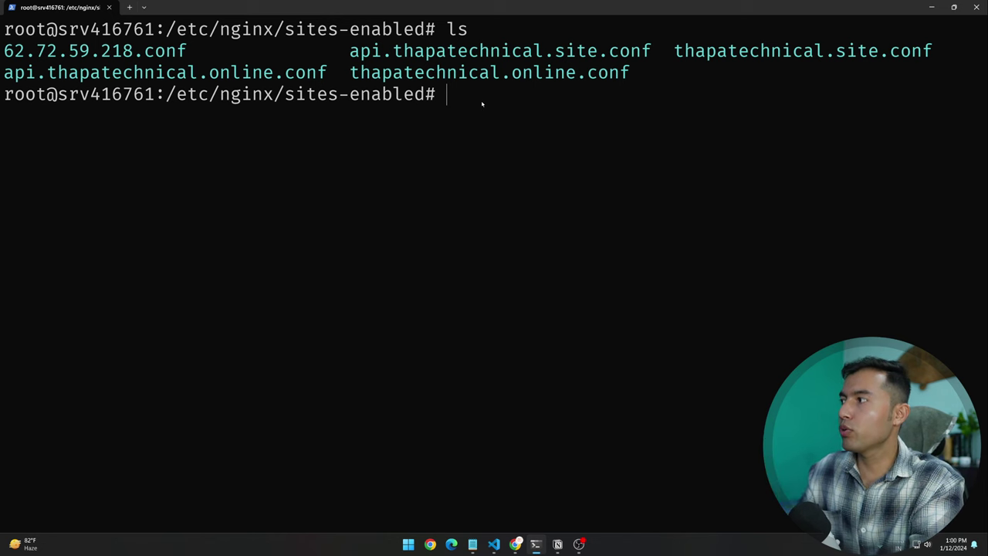
Step: Read the hosting guide's commands in Chrome for viewing and removing default.conf and for changing into sites-available
key(alt+Tab)
scroll(398, 420, down, 1)
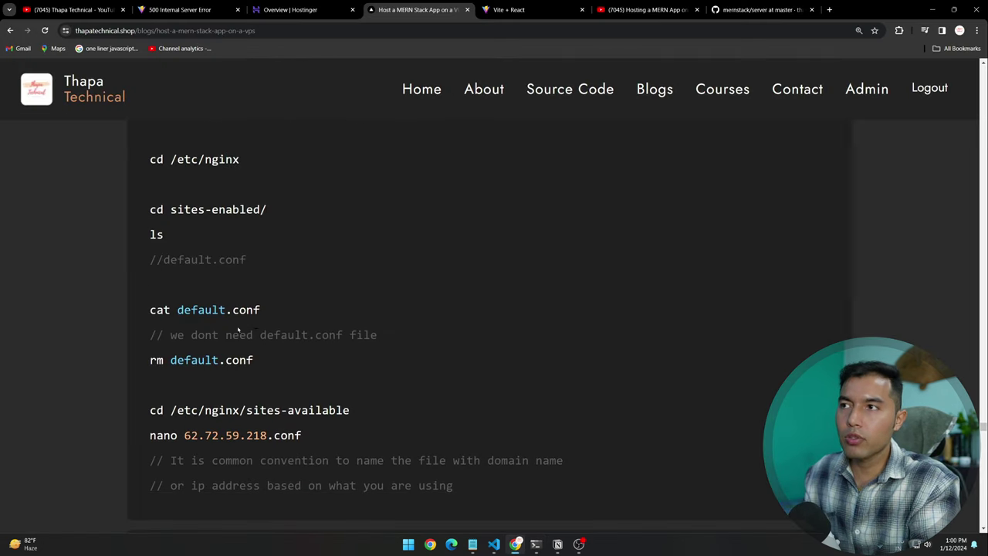
drag(177, 309, 278, 315)
click(280, 315)
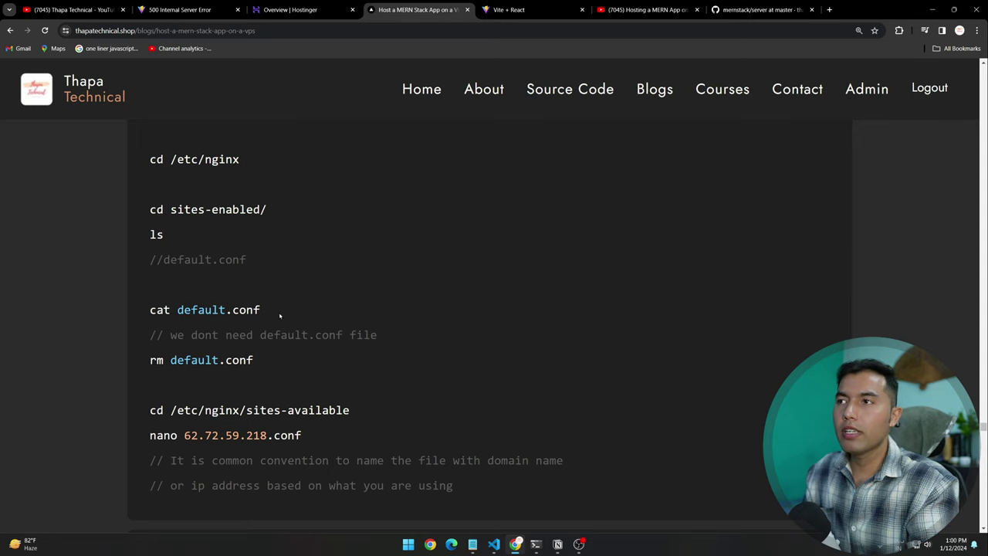
scroll(280, 315, down, 1)
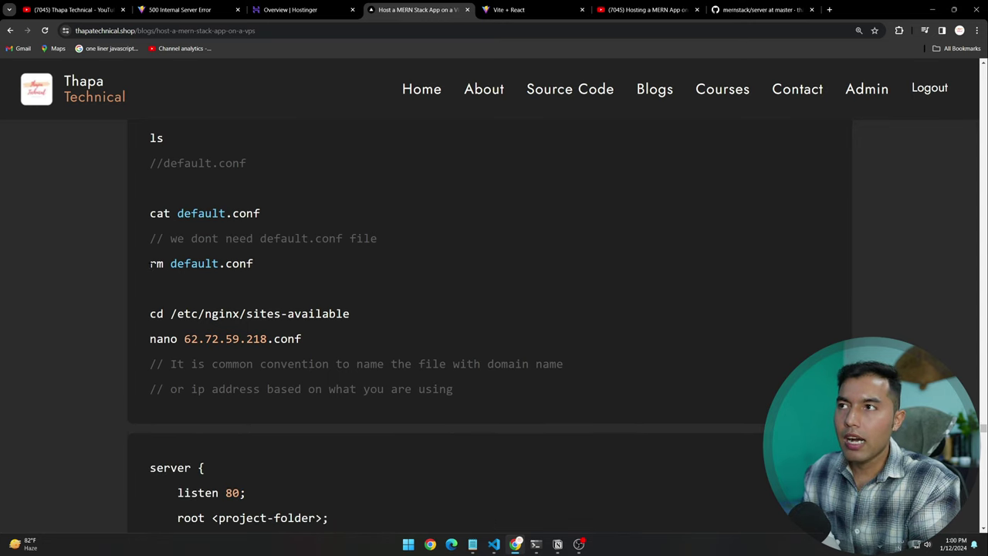
drag(150, 263, 260, 264)
click(278, 265)
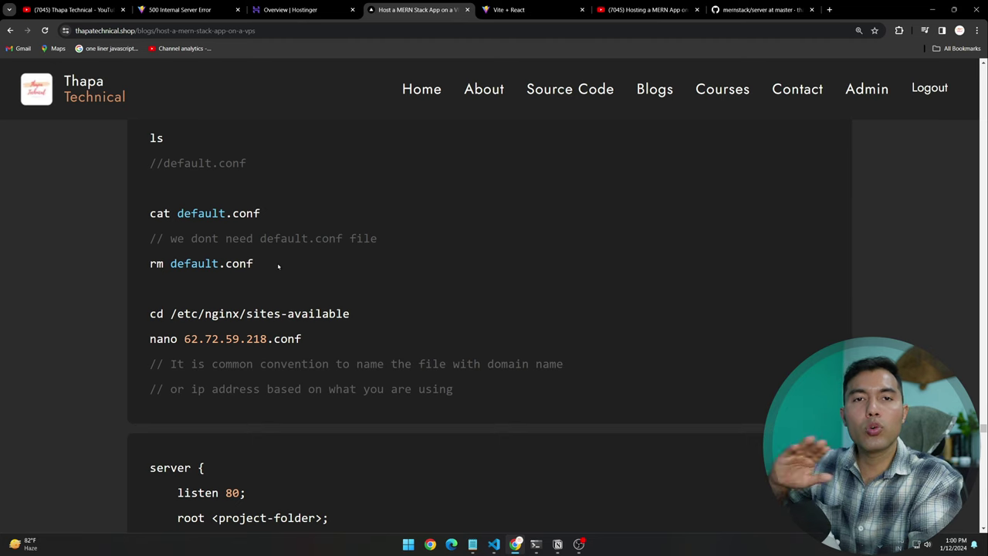
scroll(277, 270, down, 1)
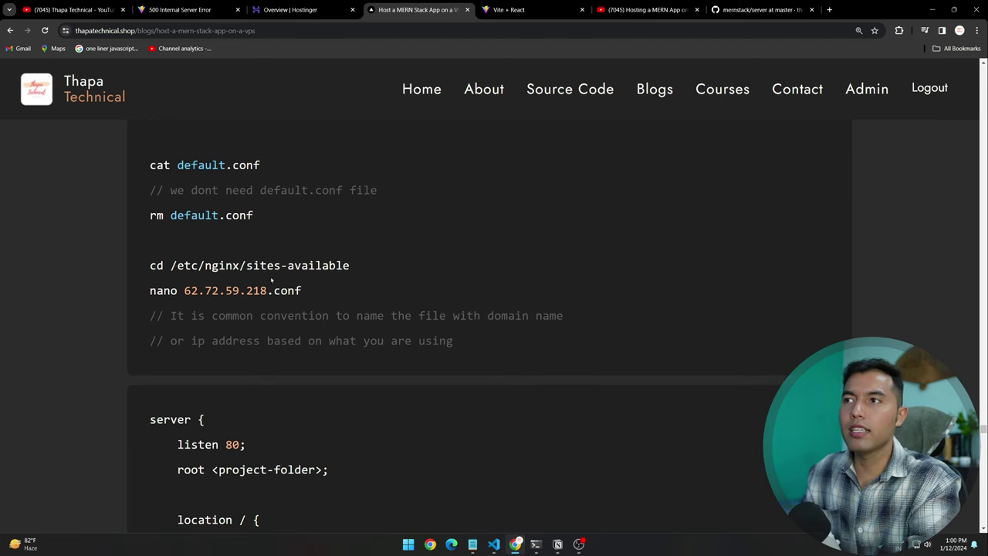
drag(348, 265, 245, 265)
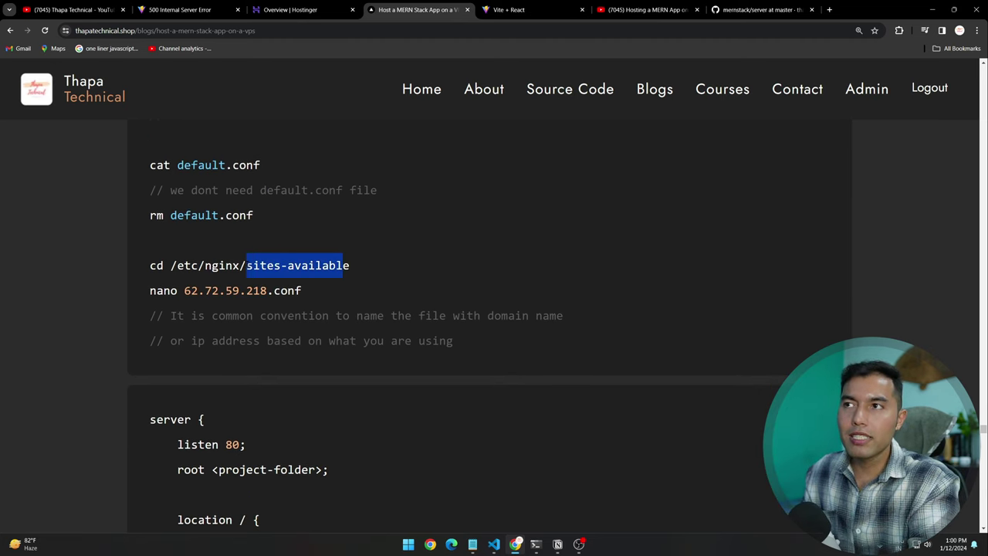
click(360, 271)
Step: Switch to the server terminal, move up one directory and change into sites-available
key(alt+Tab)
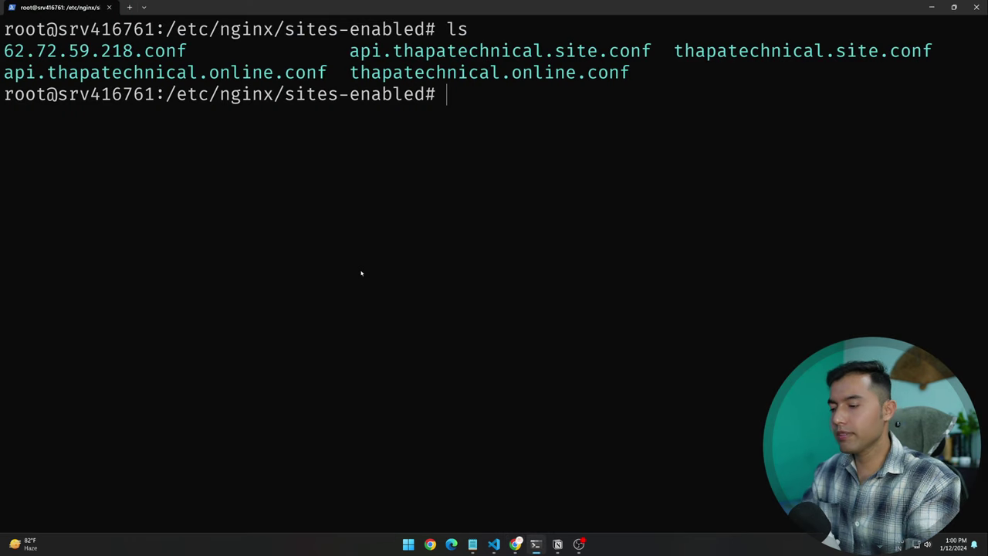
text(cd ..)
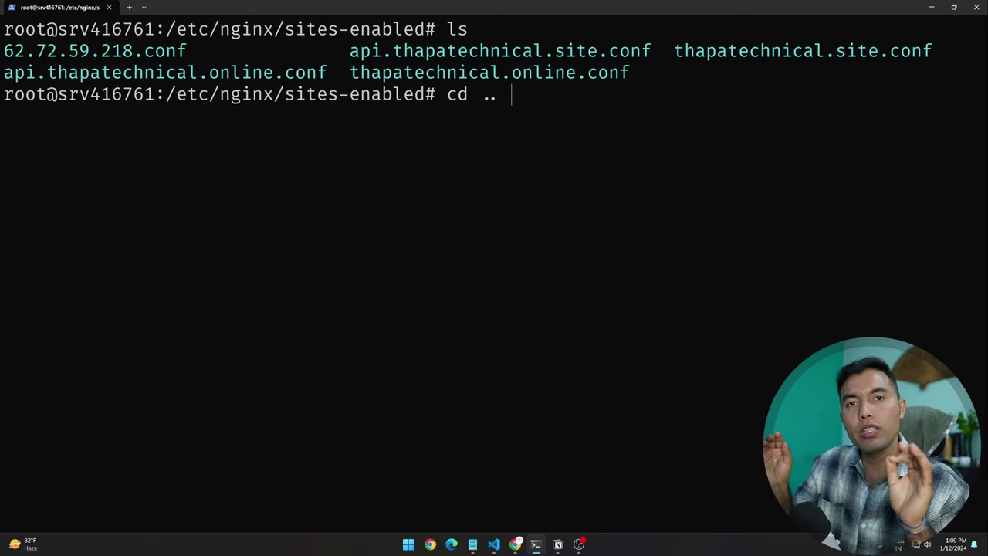
key(Return)
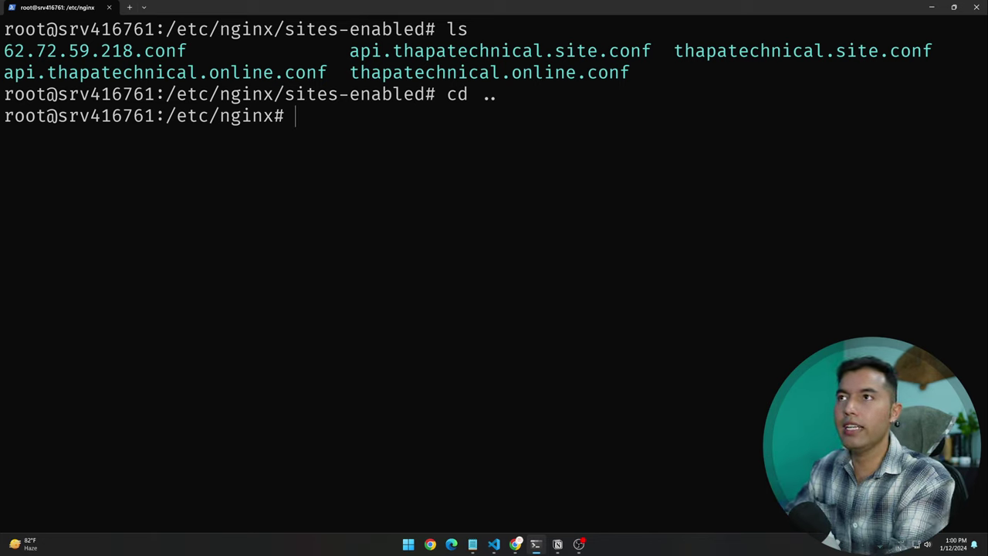
text(cd stie)
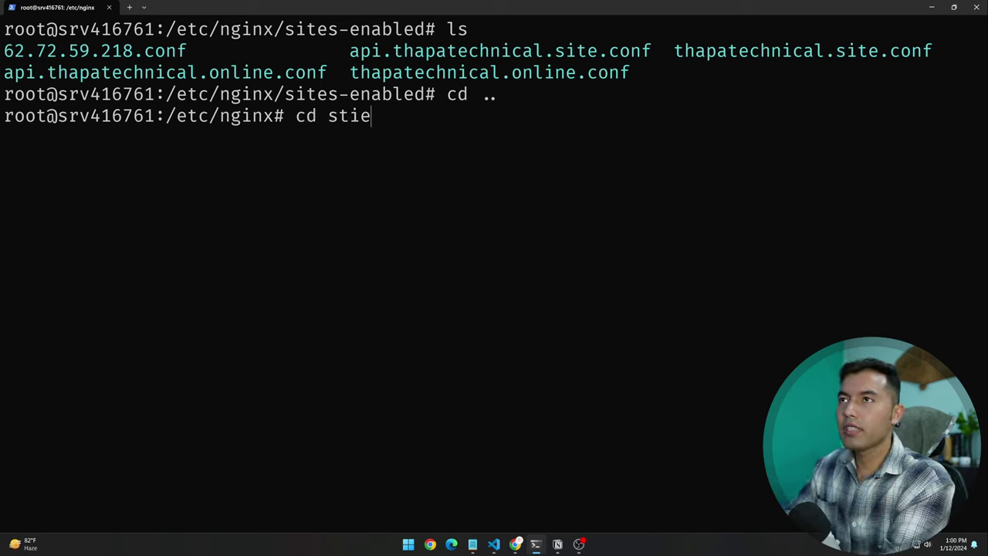
key(BackSpace)
key(BackSpace)
key(BackSpace)
text(its)
key(BackSpace)
text(es)
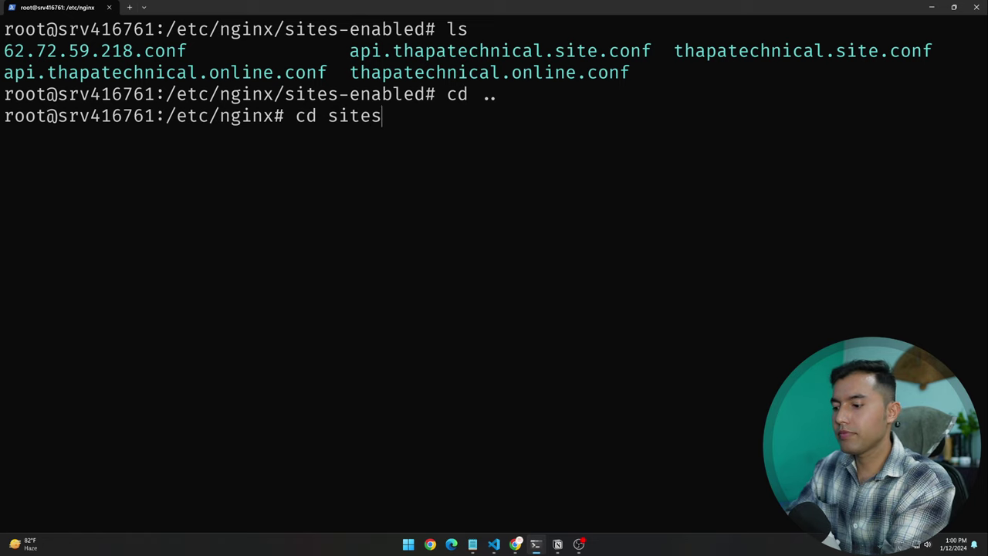
text(-s)
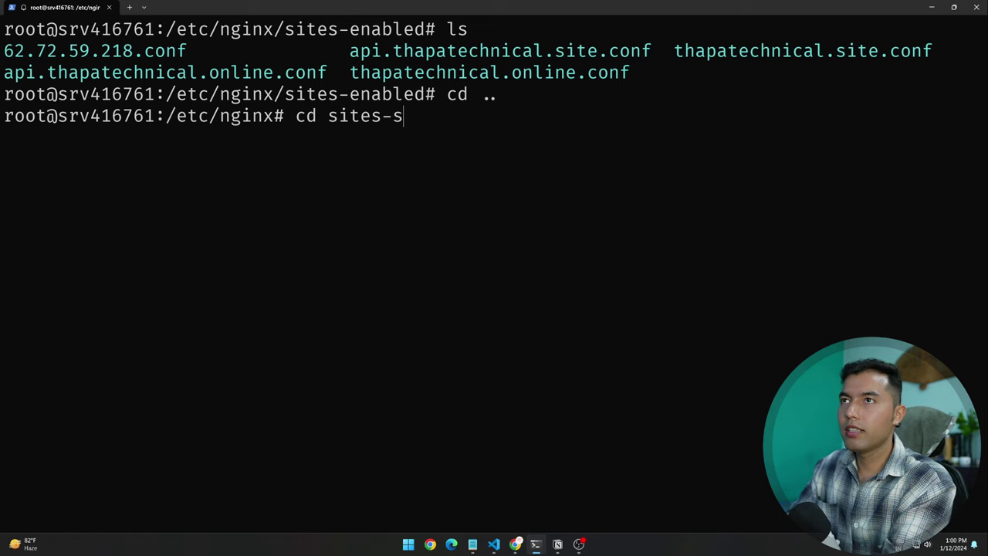
key(BackSpace)
text(a)
key(Tab)
key(Return)
text(cle)
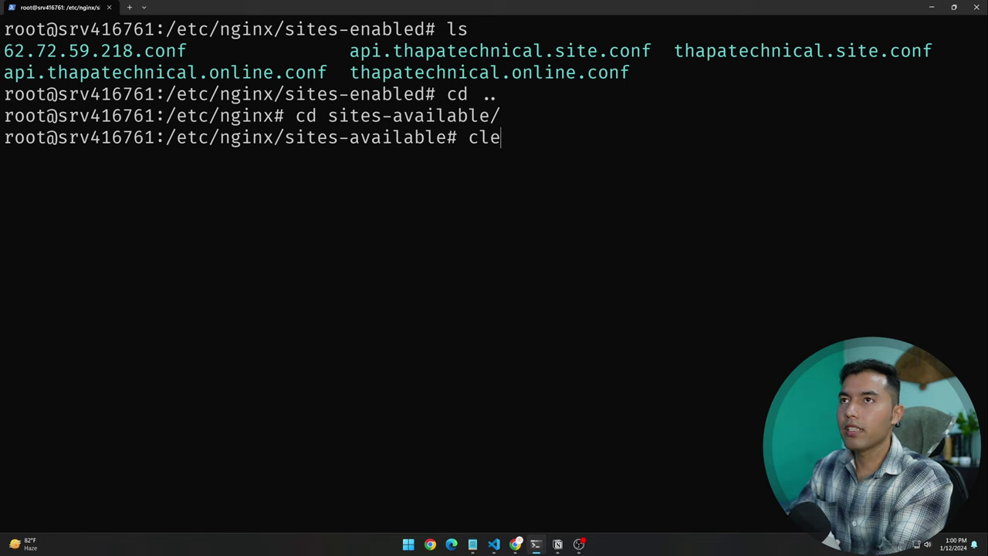
text(ar)
key(BackSpace)
key(BackSpace)
key(BackSpace)
key(BackSpace)
key(BackSpace)
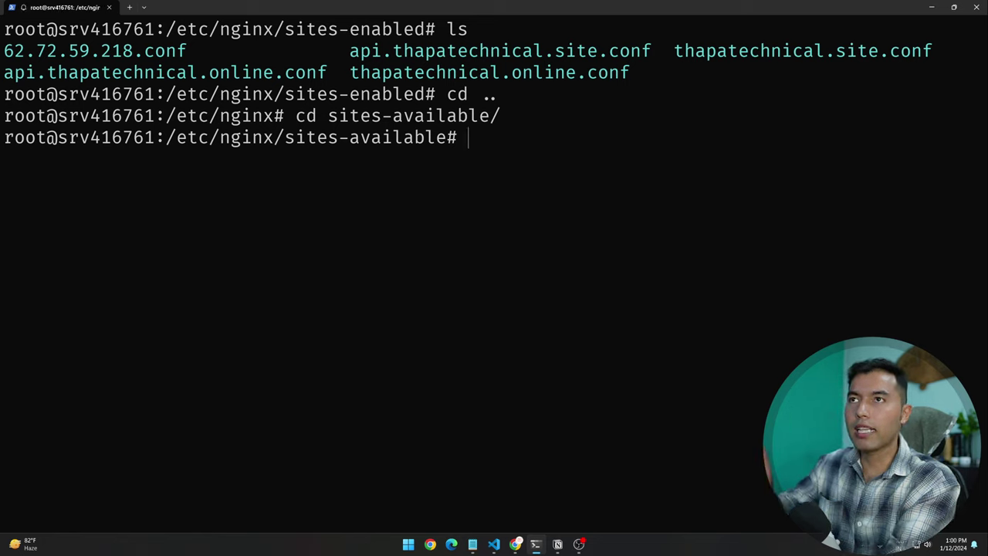
drag(285, 94, 415, 94)
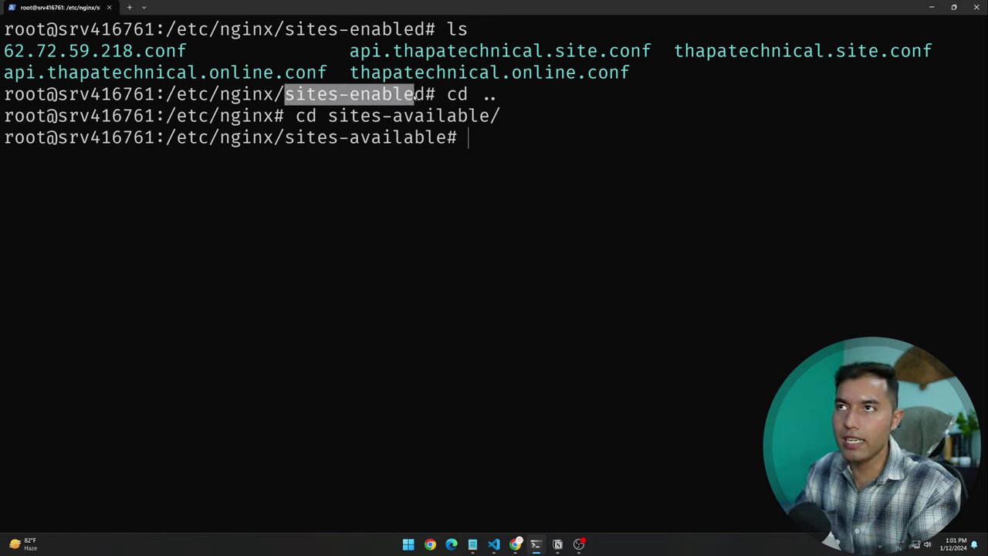
drag(274, 137, 450, 138)
click(445, 162)
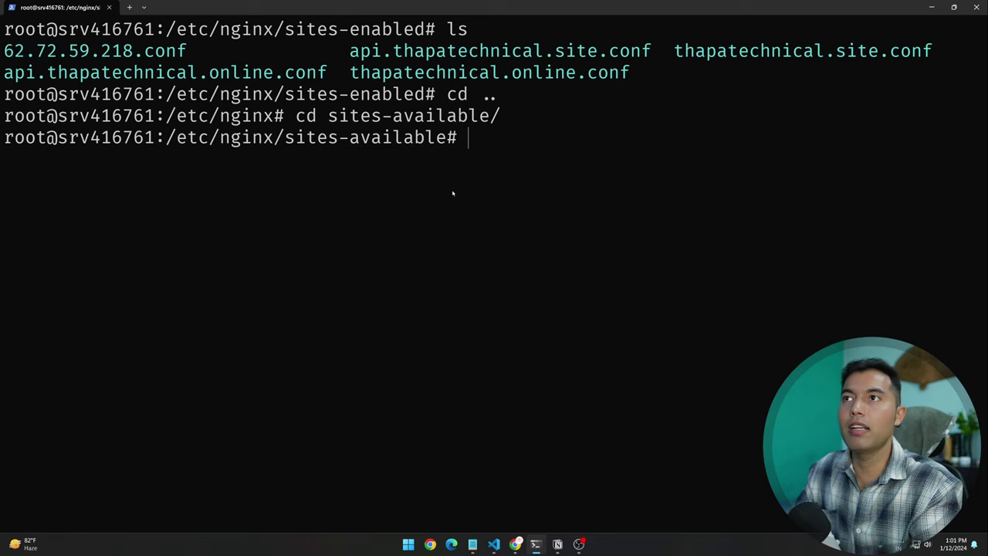
text(nano)
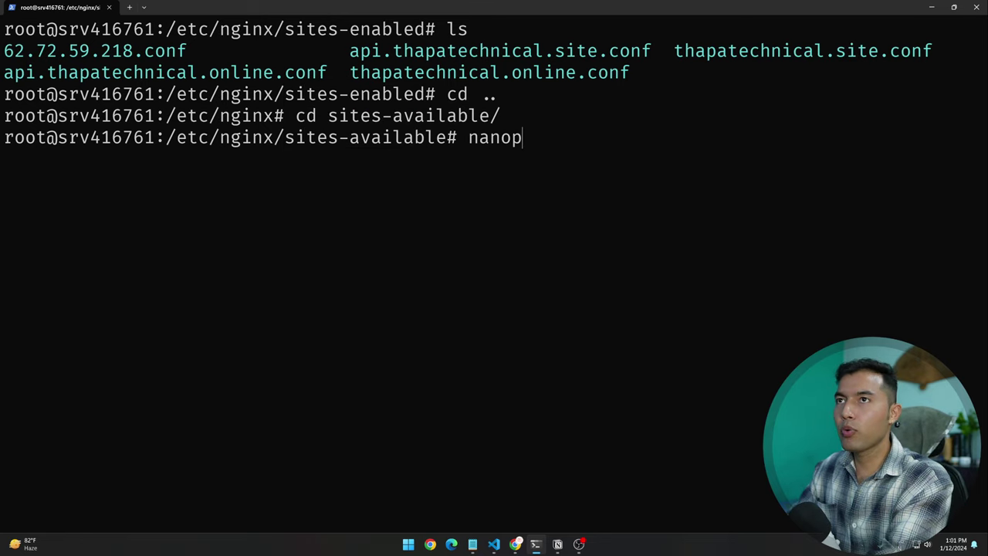
key(alt+Tab)
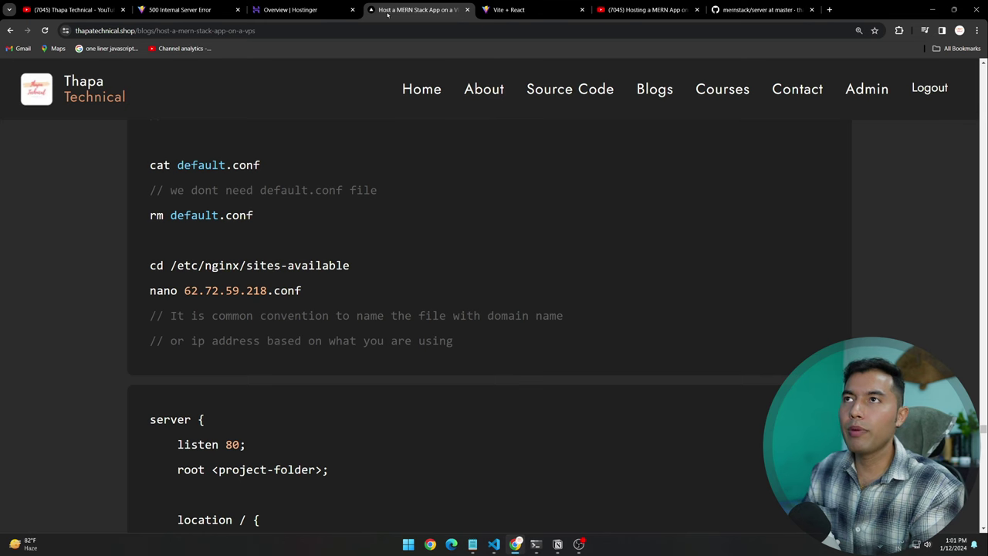
click(301, 9)
click(485, 184)
click(485, 185)
key(alt+Tab)
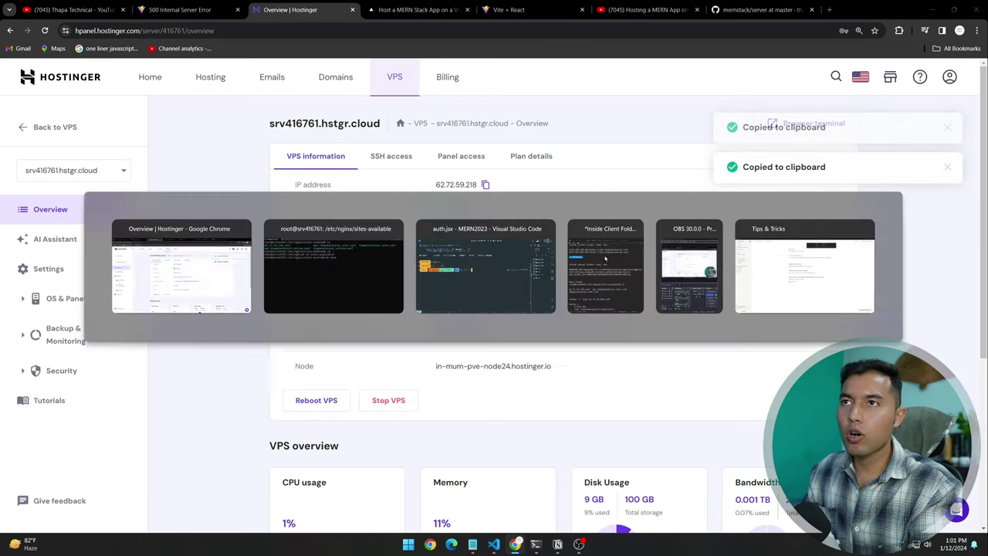
key(ctrl+v)
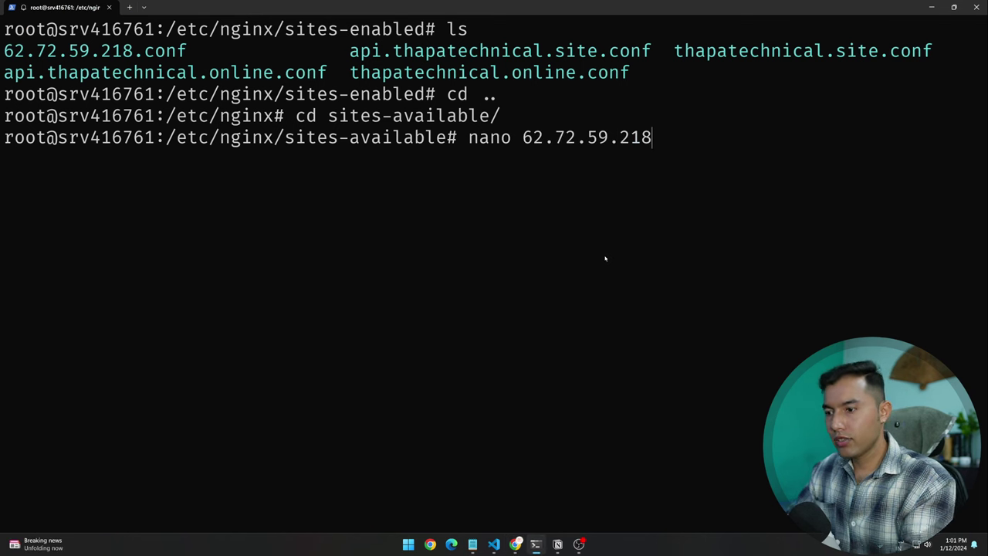
text(.conf)
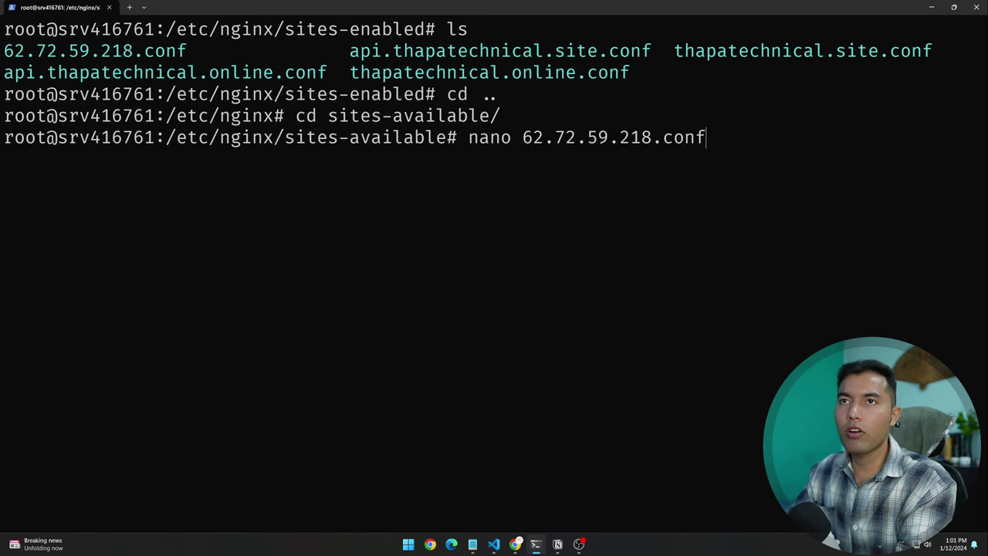
key(Return)
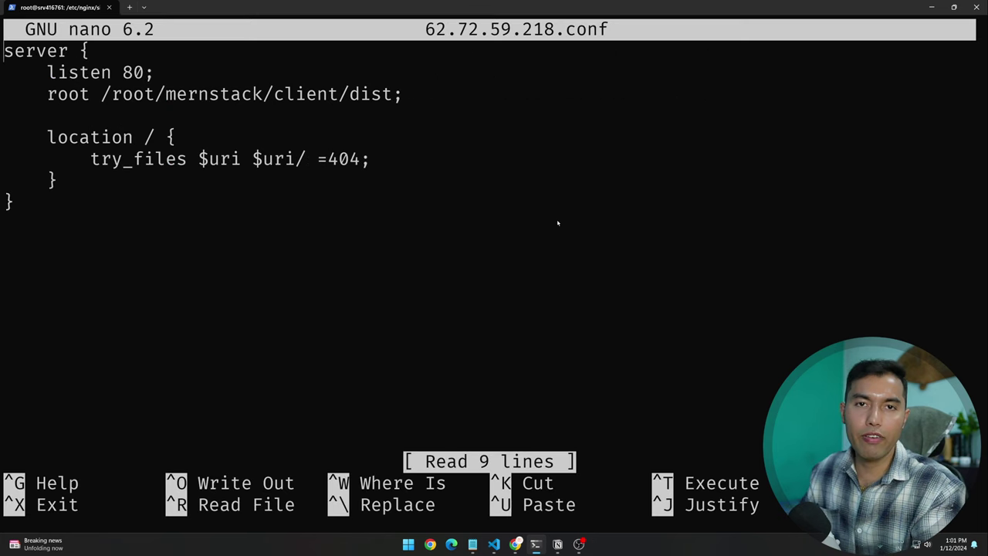
Step: Compare the hosting guide's server block in Chrome with the configuration open in nano in the terminal
key(alt+Tab)
key(alt+Tab)
key(alt+Tab)
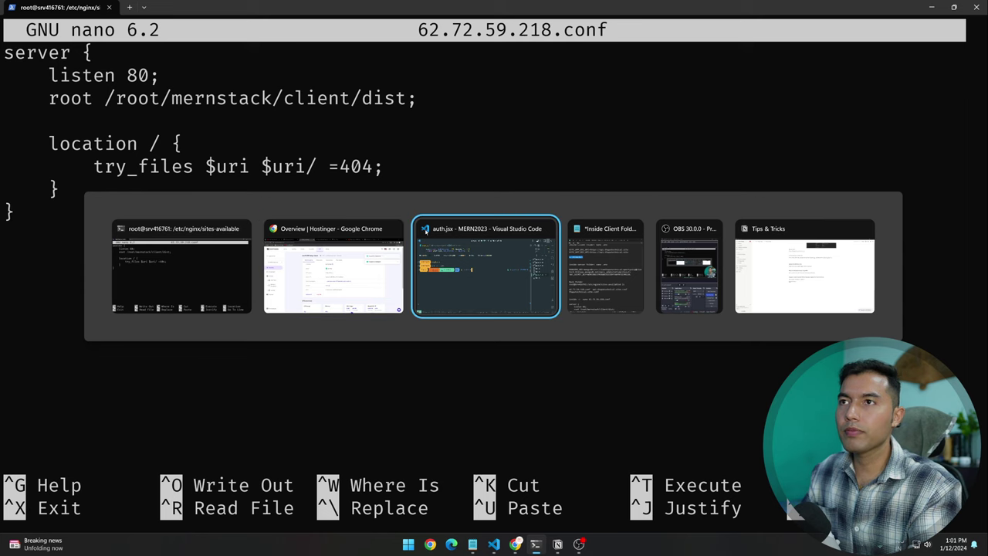
key(alt+Tab)
key(alt+Tab)
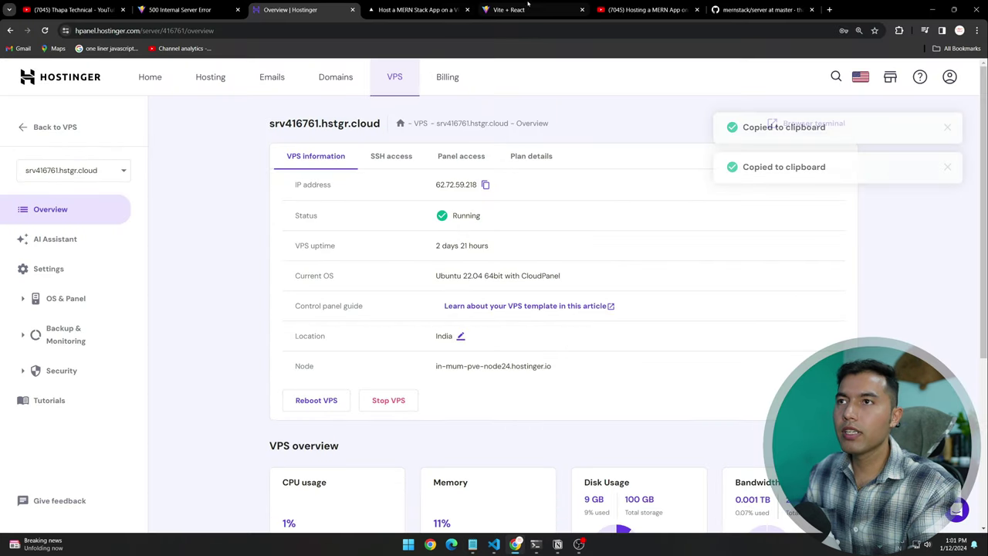
key(ctrl+Tab)
scroll(398, 266, down, 2)
drag(201, 408, 122, 219)
key(alt+Tab)
key(alt+Tab)
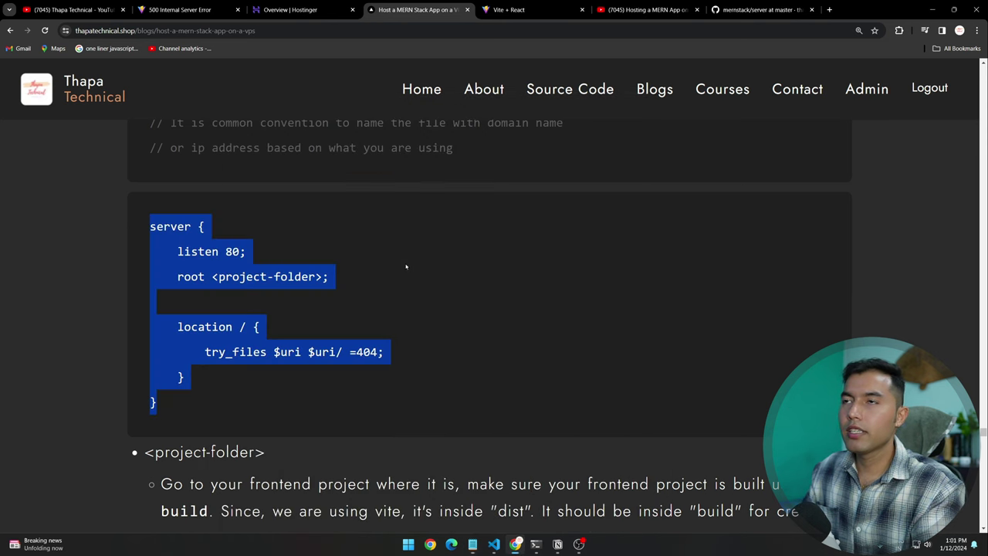
key(alt+Tab)
key(Tab)
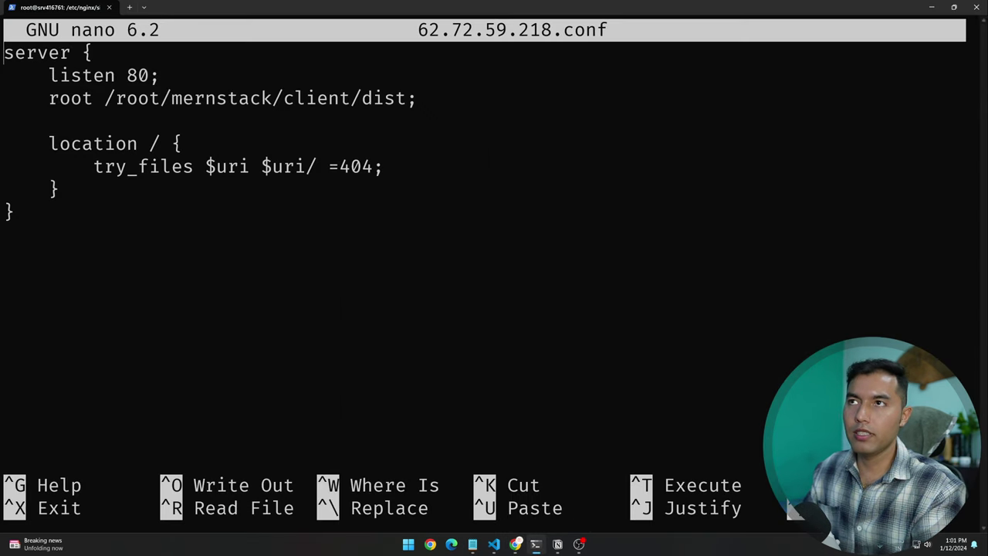
Step: Read the hosting guide's explanation in Chrome of the project-folder placeholder in the root directive
drag(218, 276, 322, 276)
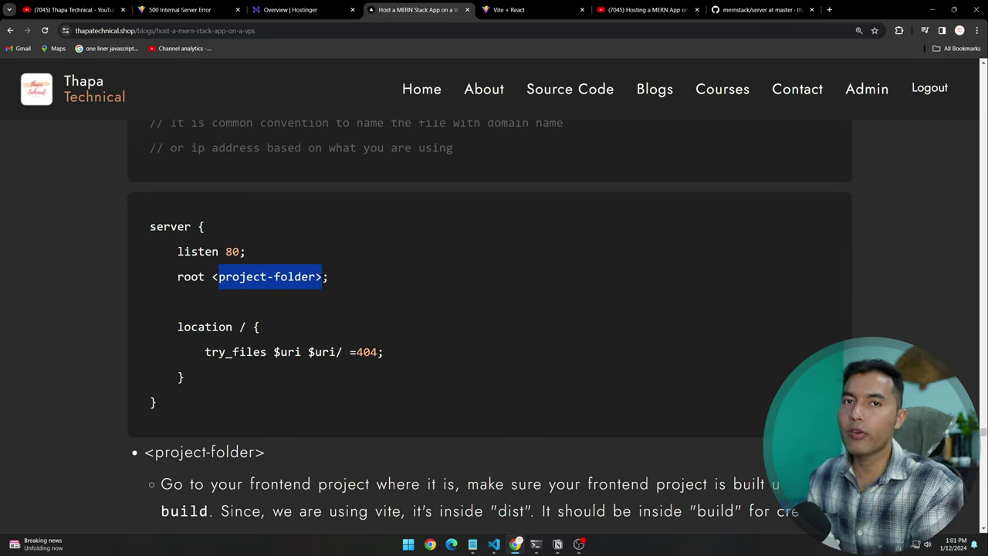
click(322, 276)
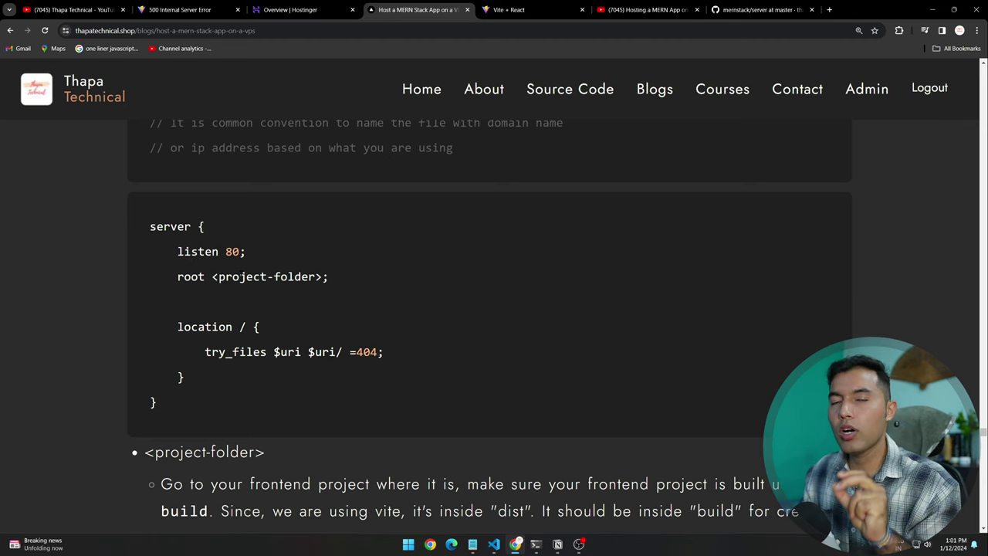
scroll(277, 328, down, 3)
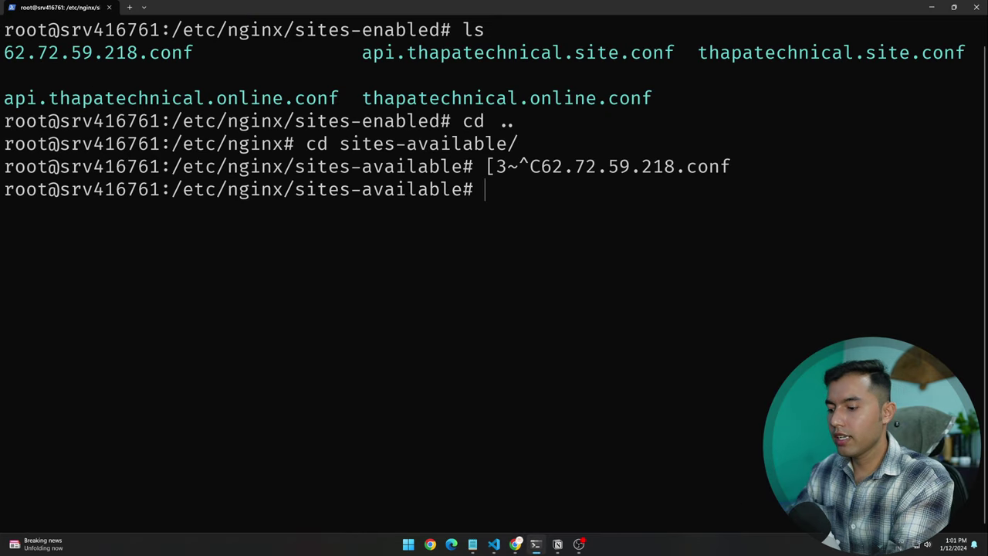
Step: In the server terminal, return to the home directory and change into mernstack, then its client folder
text(cd)
key(Return)
text(cd )
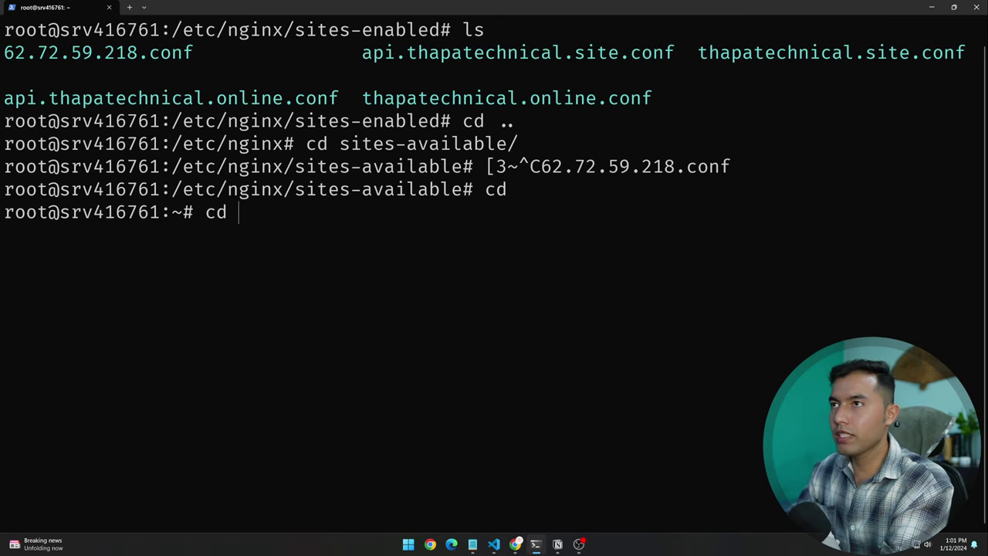
text(mernstack/)
key(Return)
text(cd client/)
key(Return)
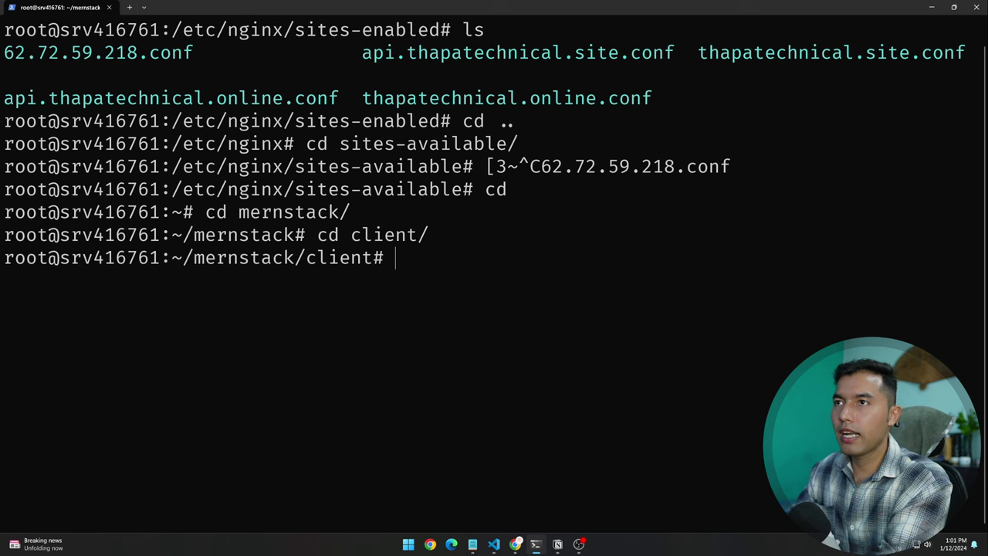
Step: List the client folder's contents and examine the path to its dist build folder
text(ls)
key(Return)
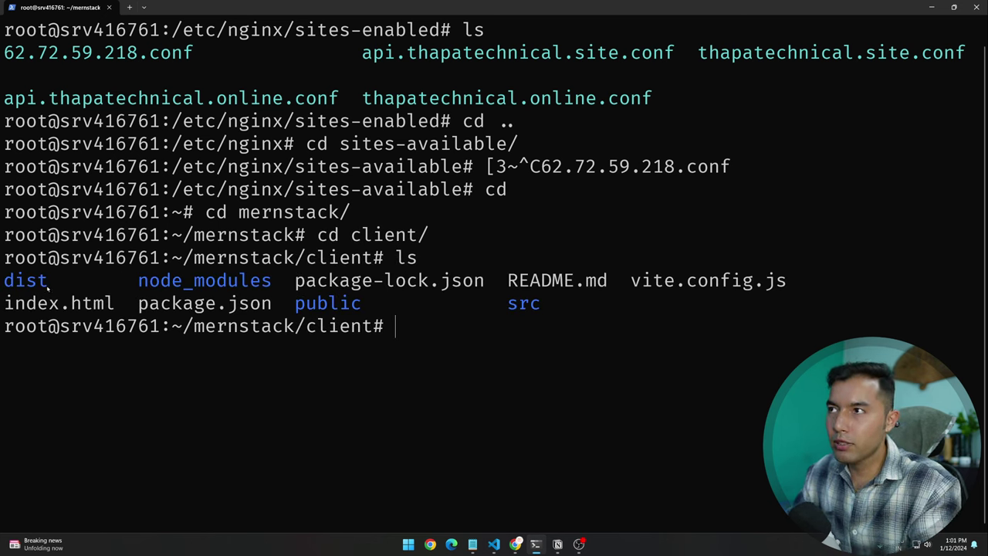
drag(57, 284, 5, 284)
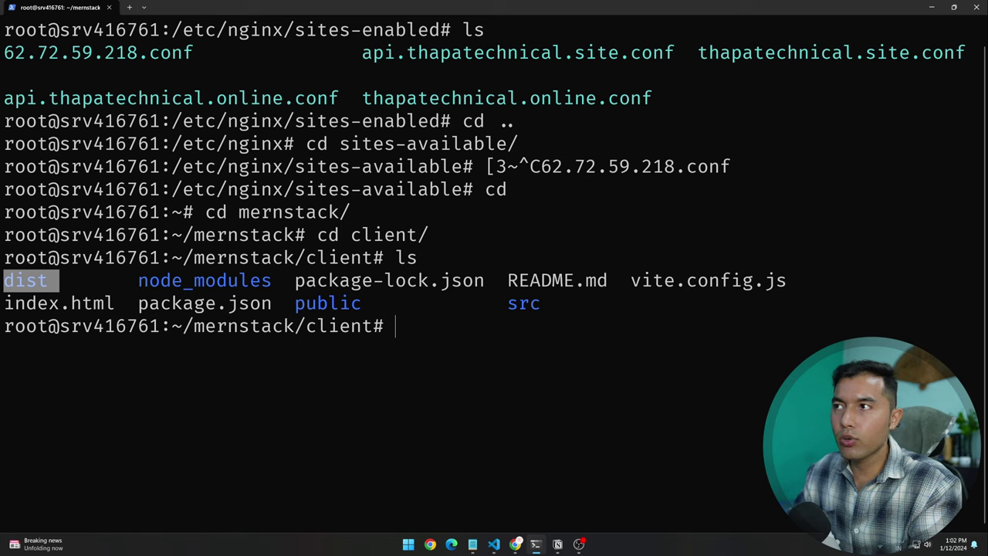
drag(194, 258, 373, 234)
drag(51, 284, 14, 284)
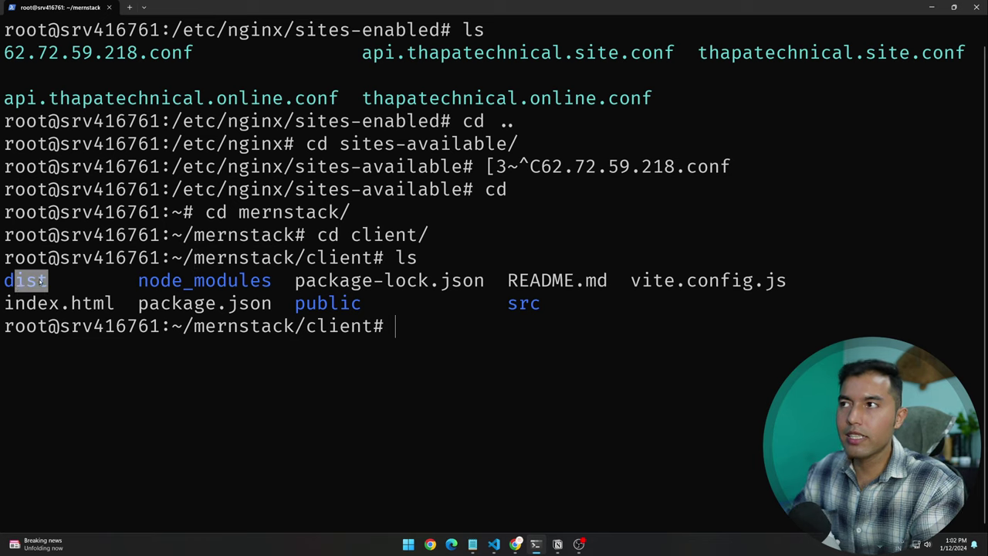
click(31, 284)
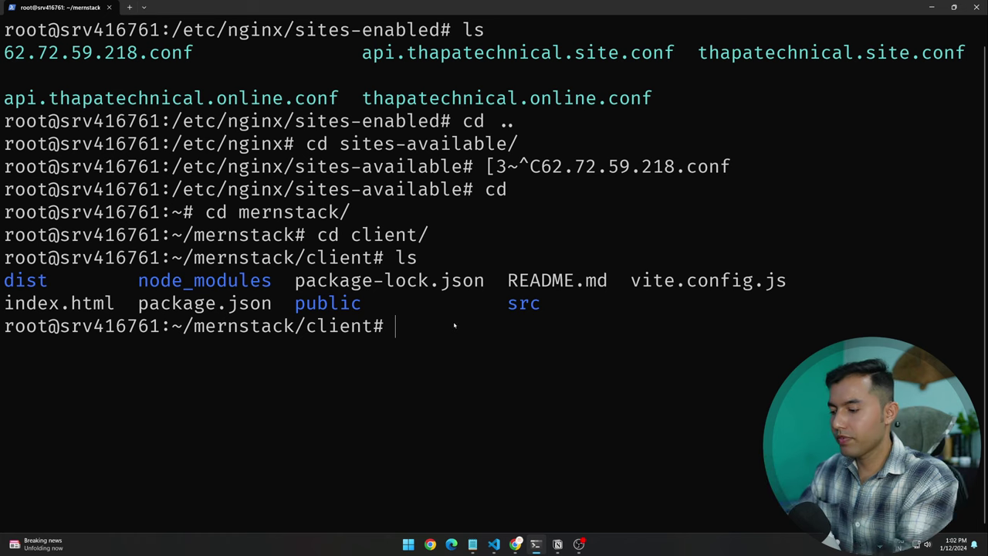
Step: Change the terminal's directory back to /etc/nginx by reusing the earlier command
text(cd)
key(Up)
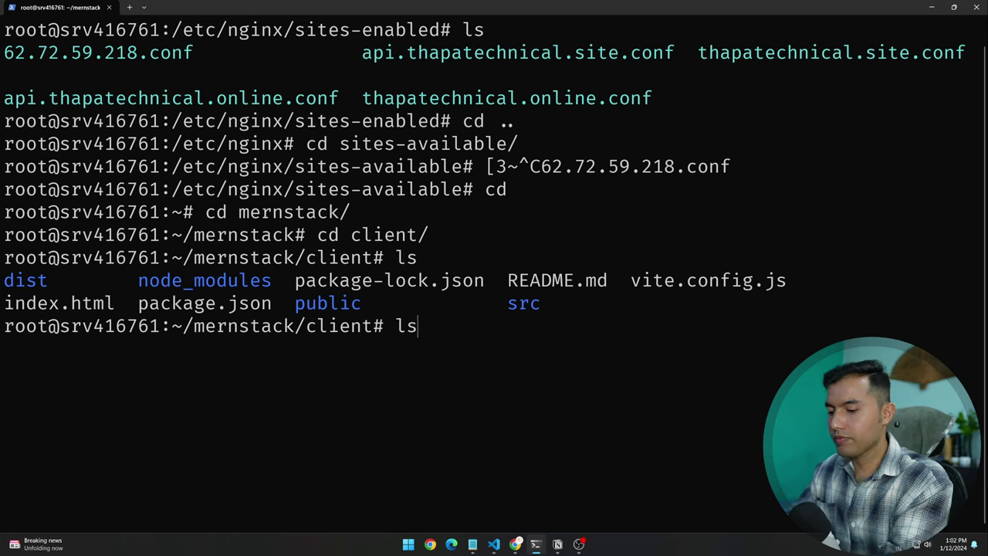
key(Up)
key(Up)
key(ctrl+w)
key(Up)
key(Up)
key(Up)
key(Up)
key(Up)
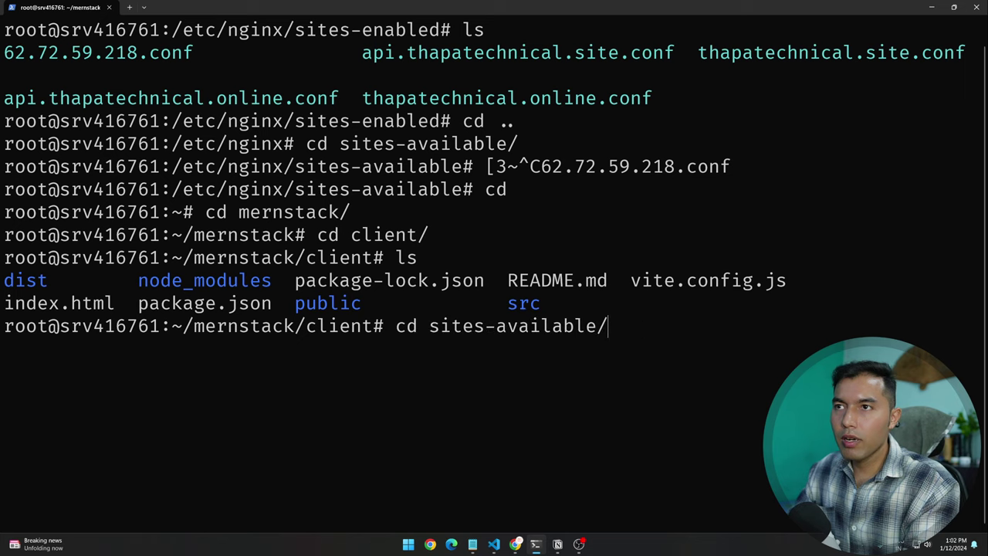
key(Up)
key(Up)
key(Up)
key(Up)
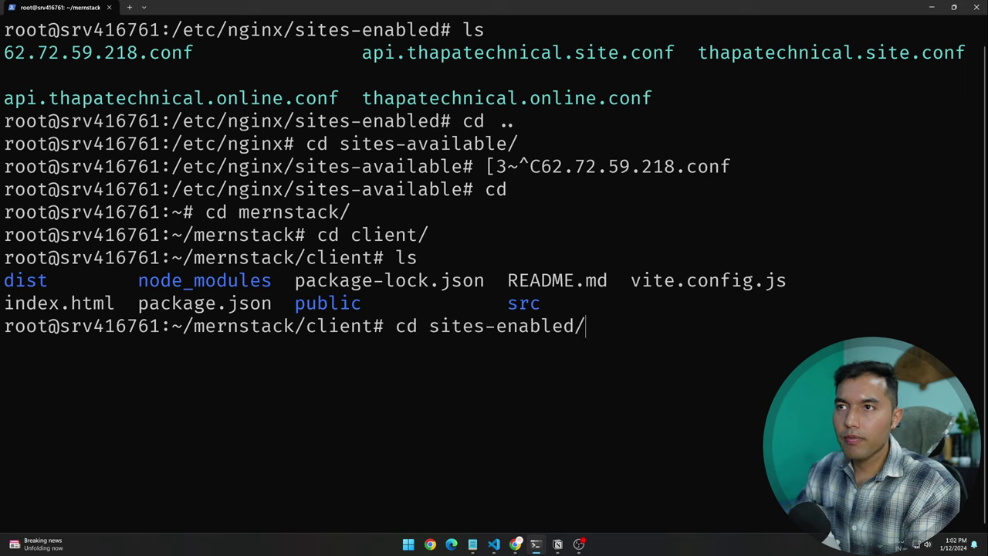
key(Down)
key(Return)
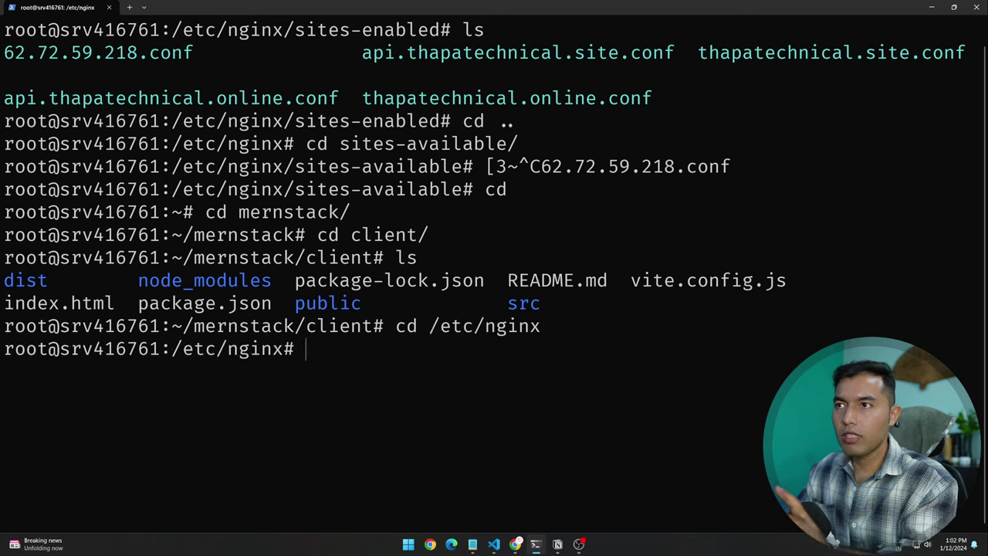
Step: Clear the terminal and change into the sites-available directory
text(clear)
key(Return)
key(Up)
key(Up)
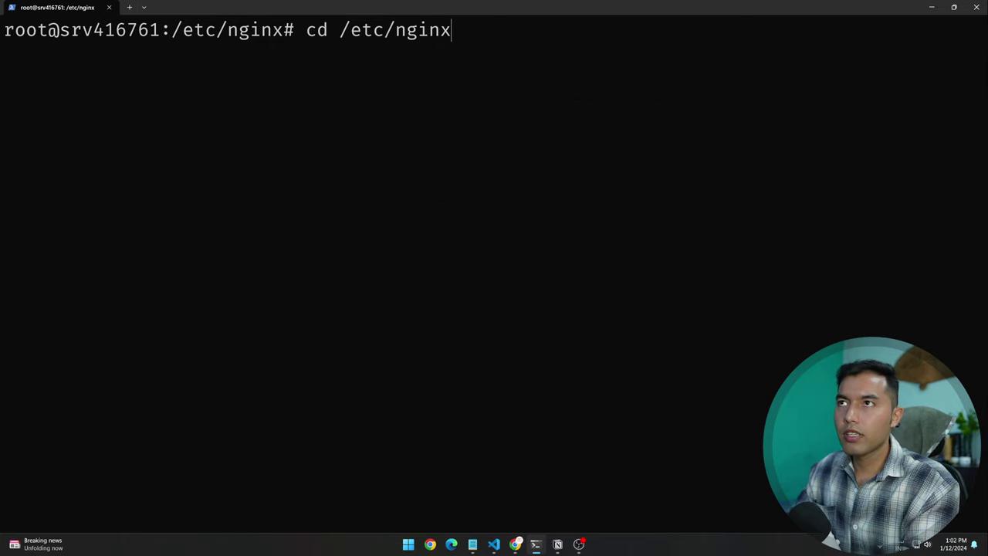
key(BackSpace)
key(BackSpace)
key(BackSpace)
key(BackSpace)
key(BackSpace)
key(BackSpace)
key(BackSpace)
key(BackSpace)
key(BackSpace)
key(BackSpace)
key(BackSpace)
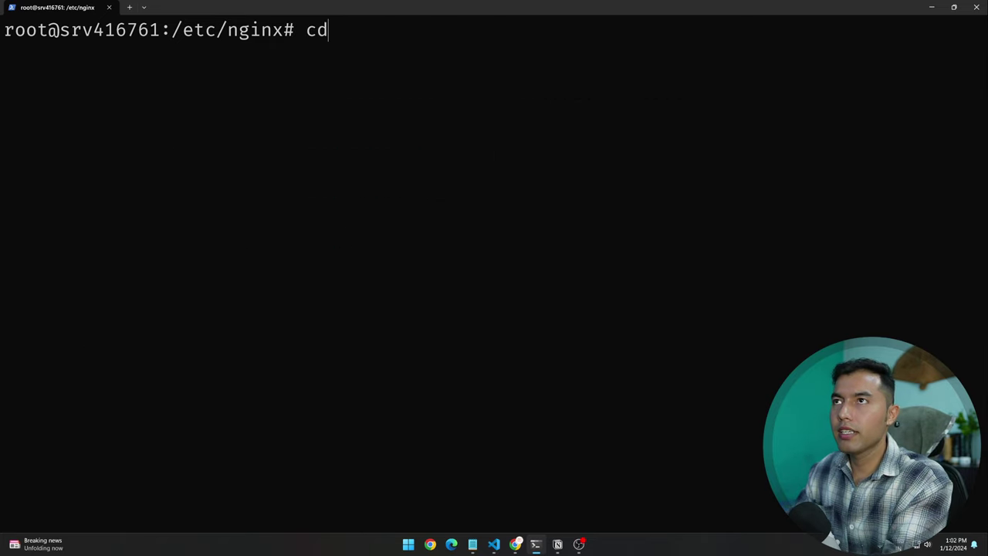
text(s)
key(BackSpace)
text(sti)
key(BackSpace)
key(BackSpace)
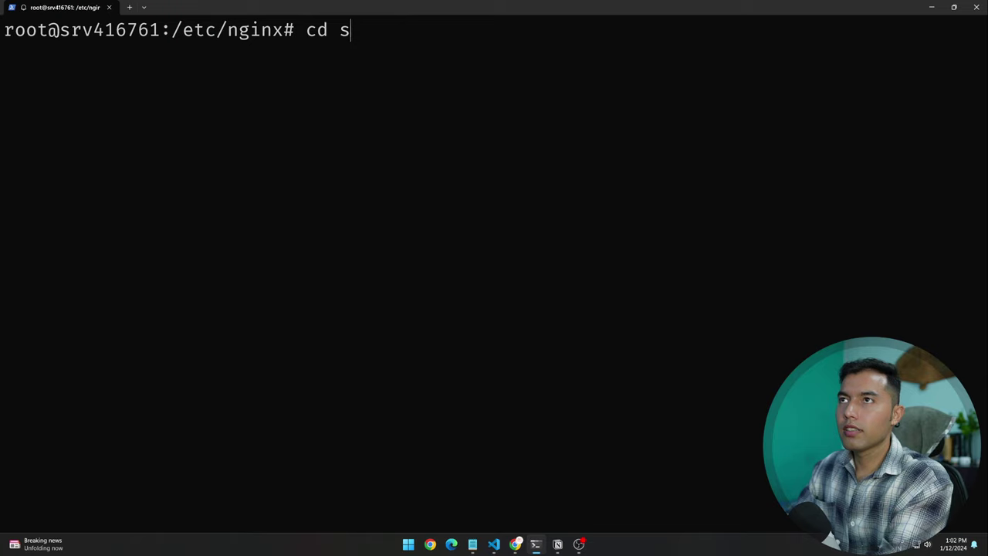
text(ites-)
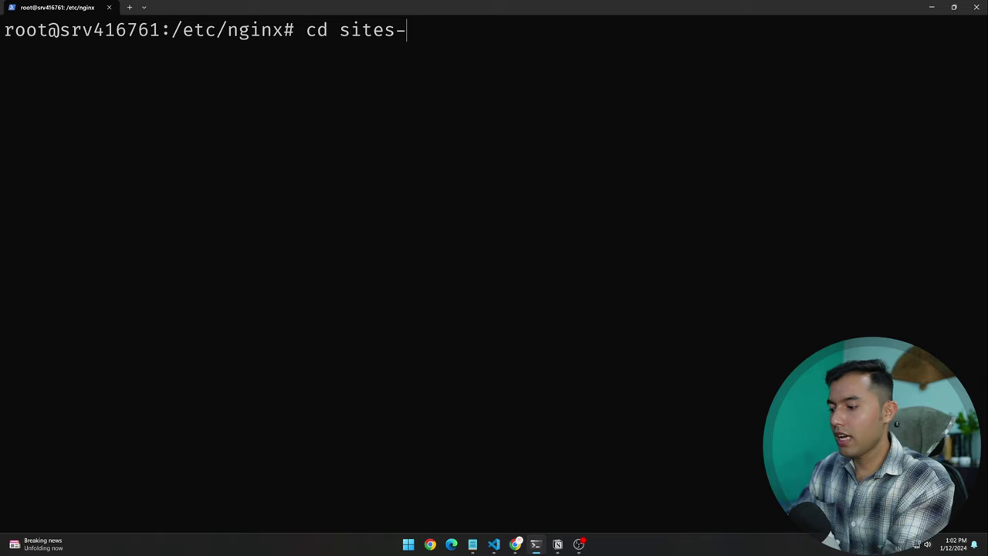
text(a)
key(Tab)
key(Return)
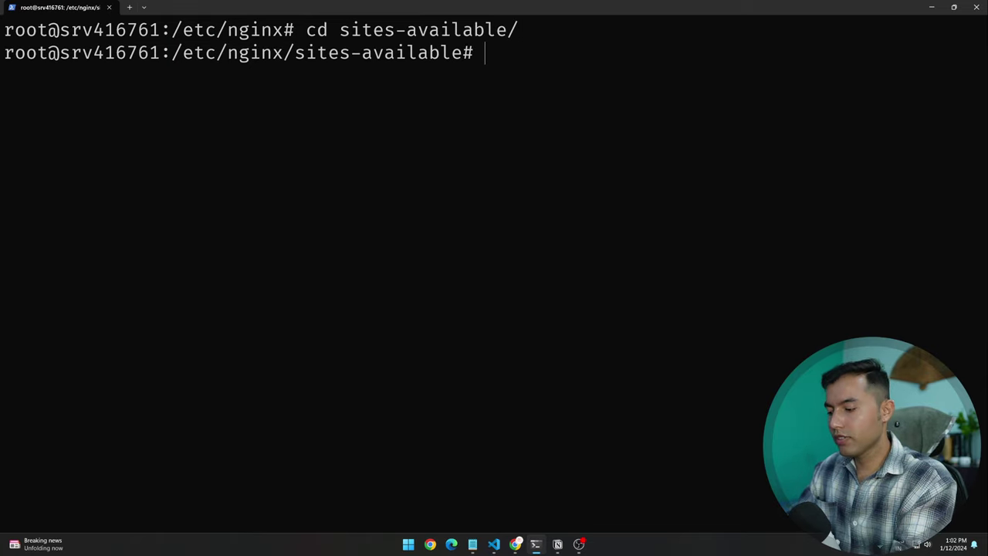
Step: Copy the file name 62.72.59.218.conf from the hosting guide in Chrome and open that file with nano in the server terminal
text(nano)
key(alt+Tab)
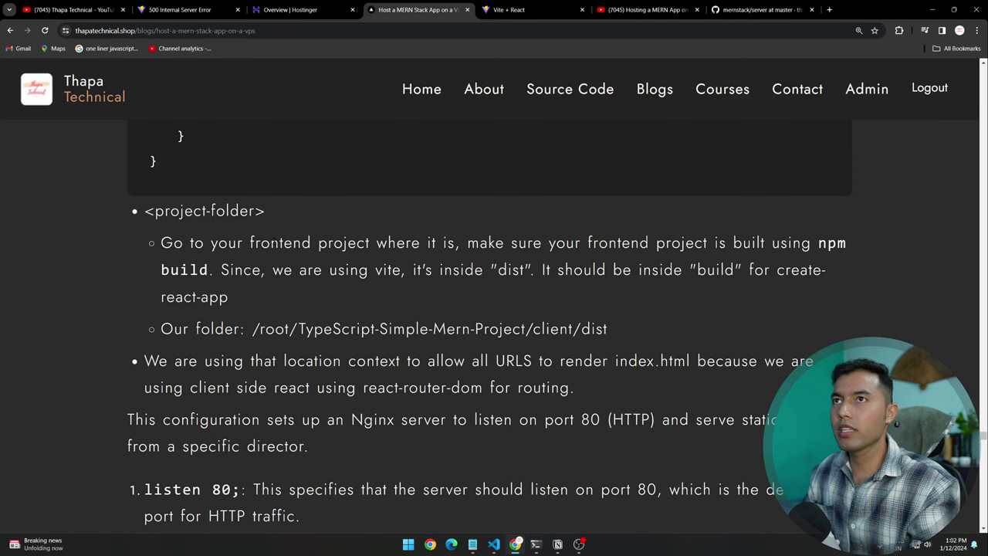
scroll(370, 347, up, 4)
scroll(371, 347, up, 6)
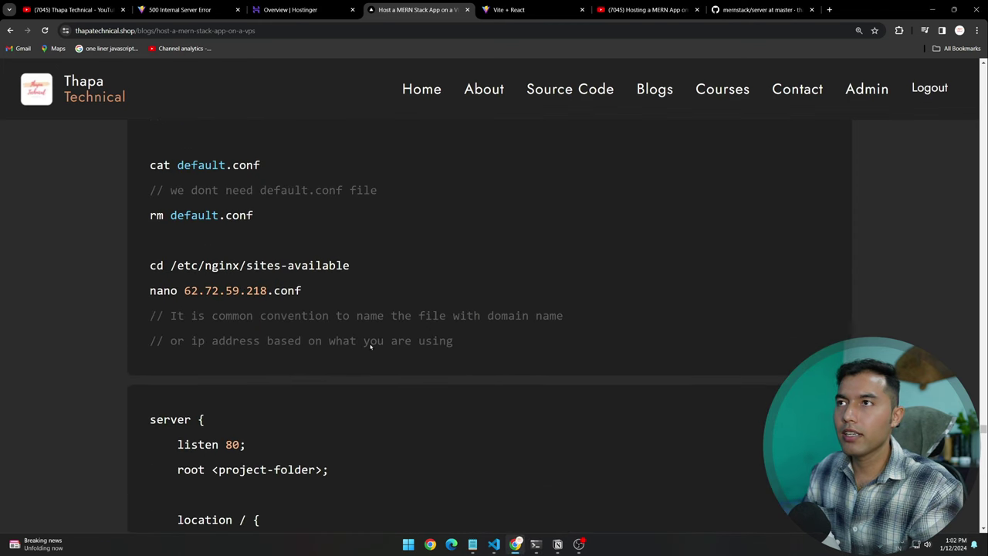
scroll(362, 362, down, 3)
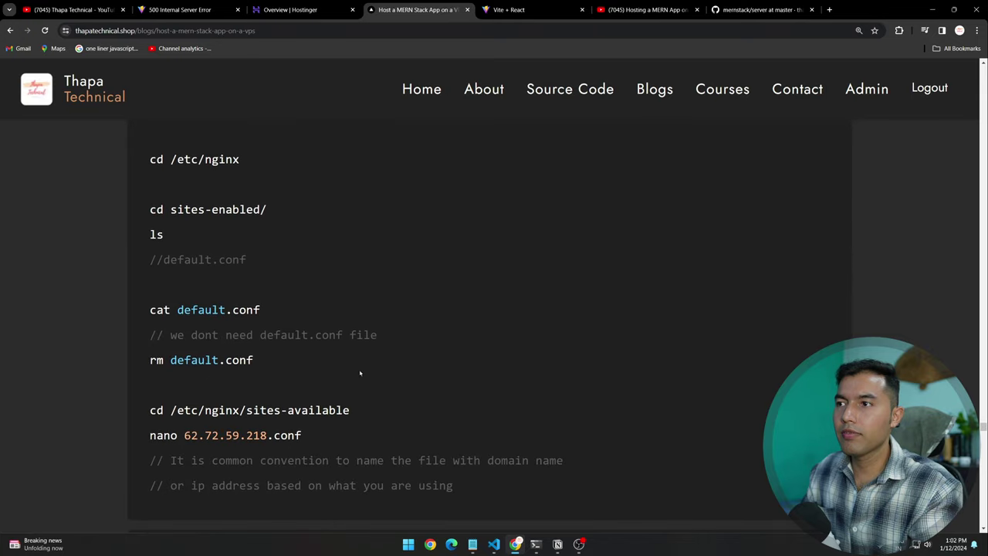
drag(307, 439, 184, 437)
key(ctrl+c)
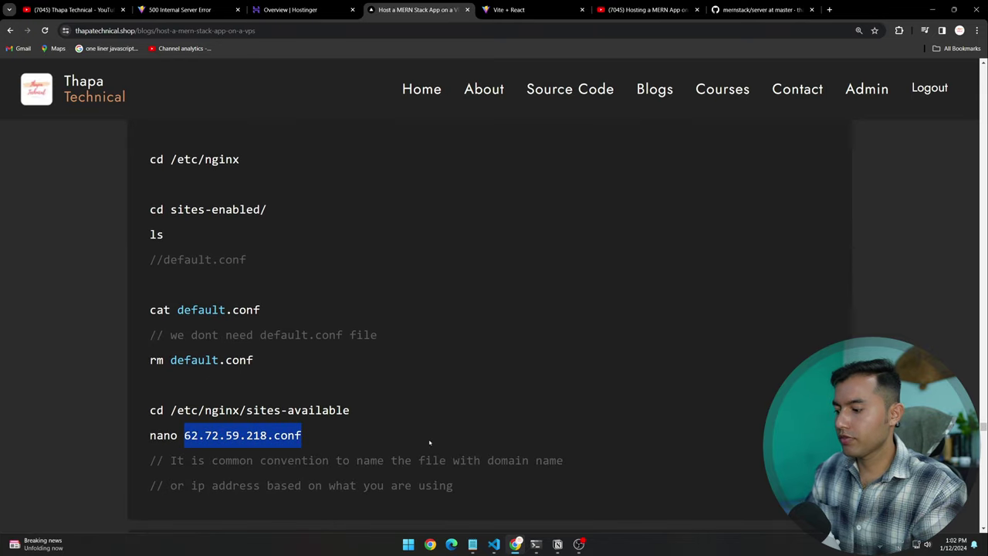
key(alt+Tab)
key(ctrl+v)
key(Return)
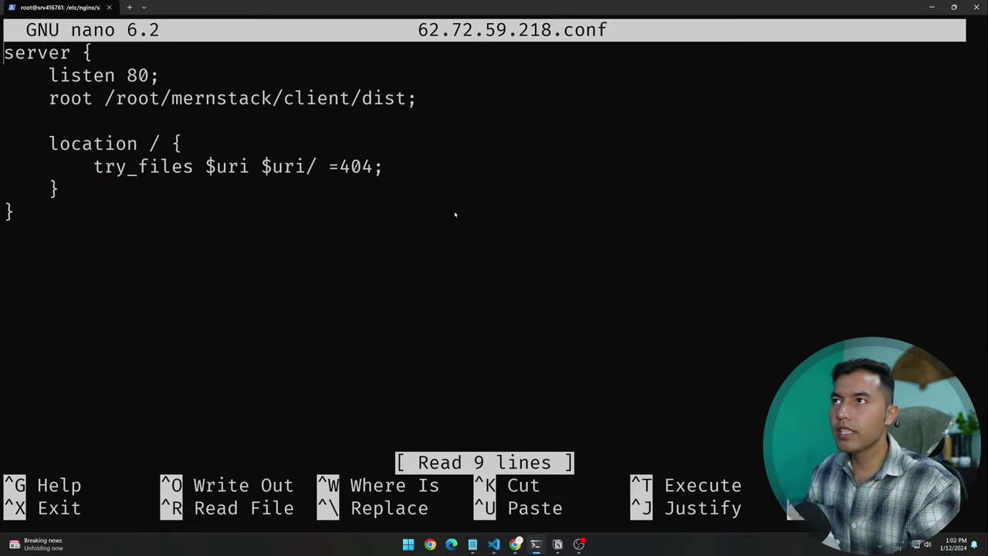
Step: Compare the project-folder placeholder in the Chrome guide's server block with the root path in the nano configuration
key(alt+Tab)
scroll(293, 339, down, 5)
scroll(294, 339, up, 1)
drag(162, 410, 149, 241)
drag(212, 276, 331, 276)
key(alt+Tab)
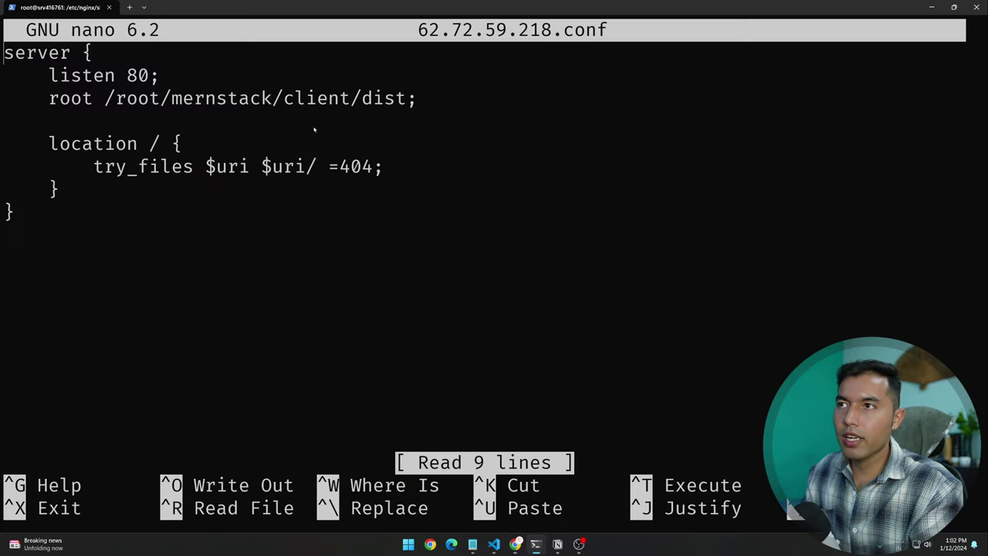
drag(171, 98, 396, 98)
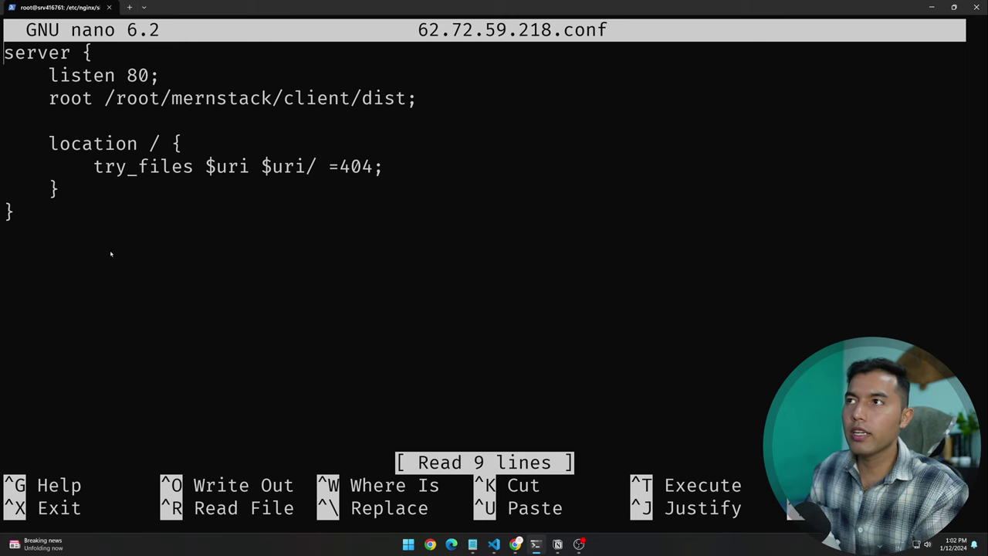
Step: Check the root path against the Chrome guide, save 62.72.59.218.conf under the same name and exit nano
drag(110, 249, 93, 167)
key(alt+Tab)
key(alt+Tab)
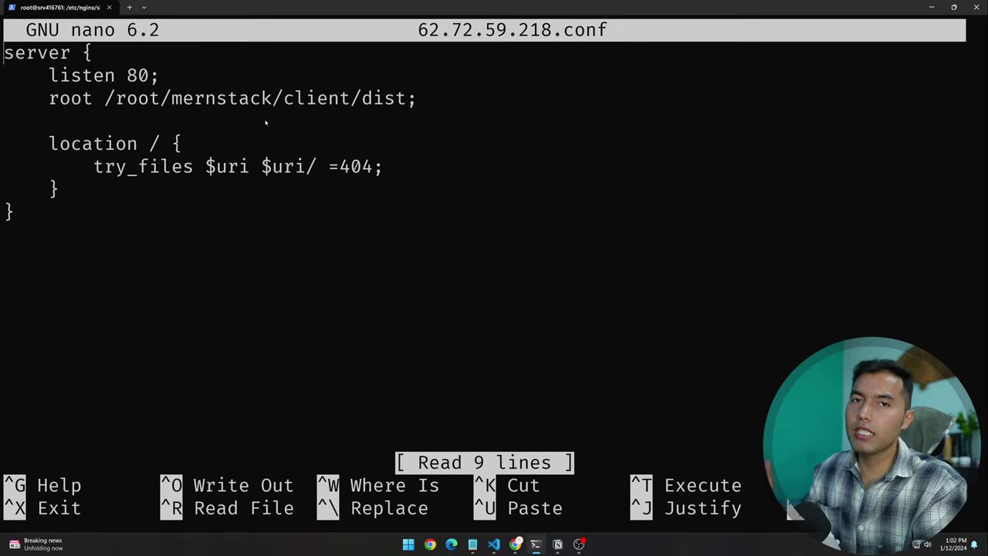
drag(161, 99, 261, 99)
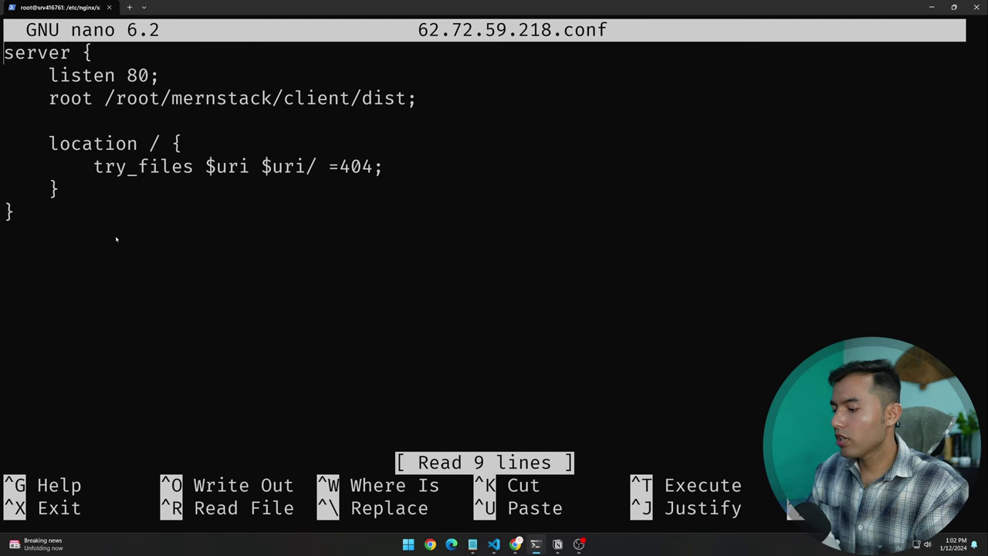
key(ctrl+o)
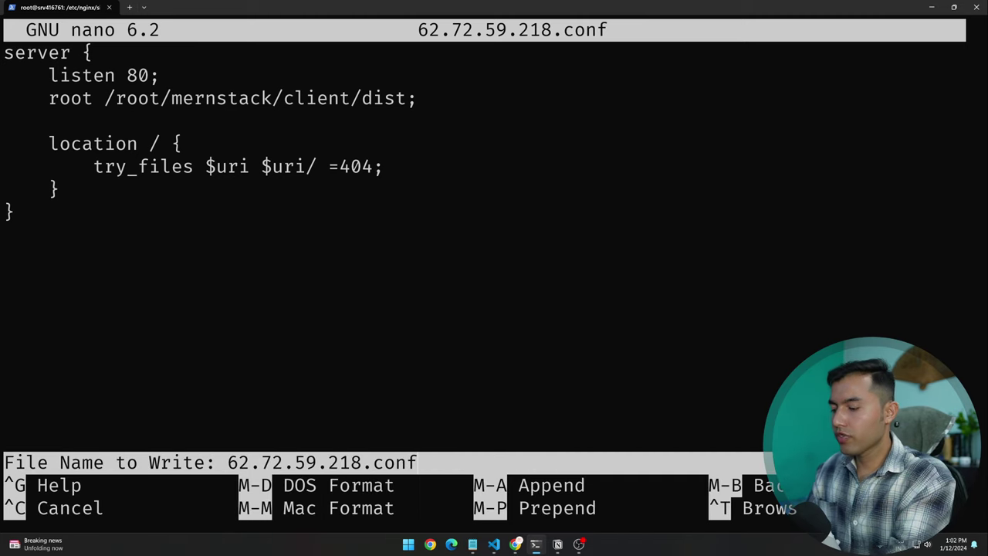
key(Return)
key(ctrl+x)
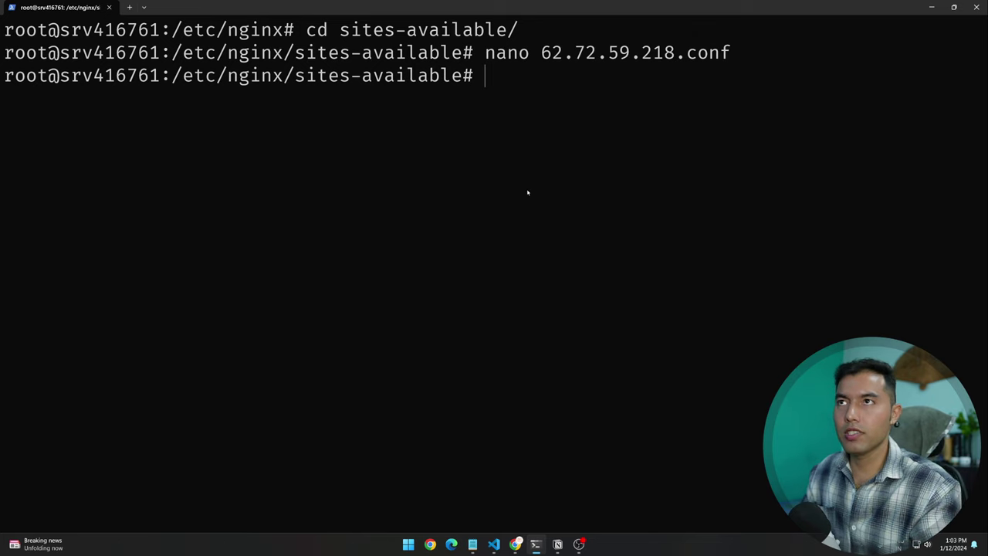
text(cd)
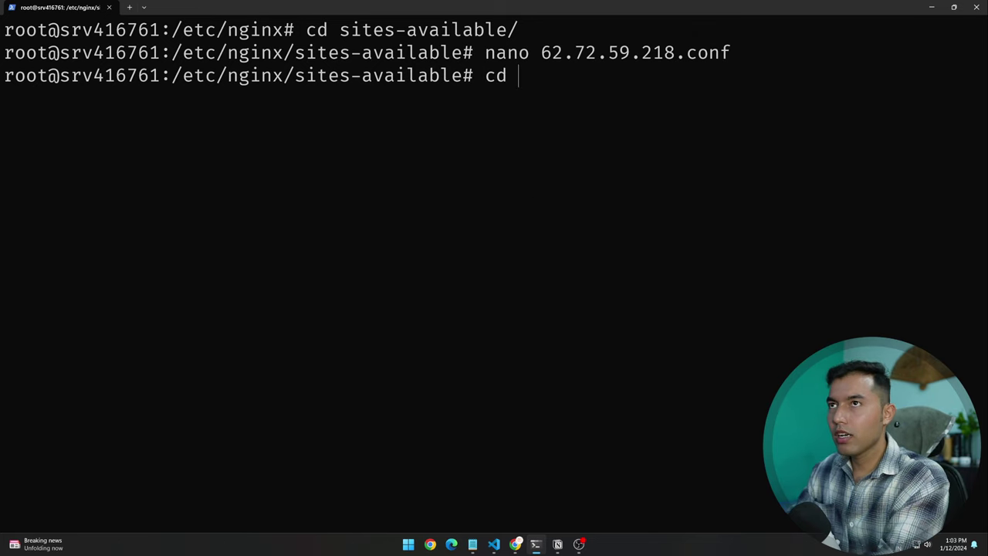
key(BackSpace)
key(BackSpace)
key(BackSpace)
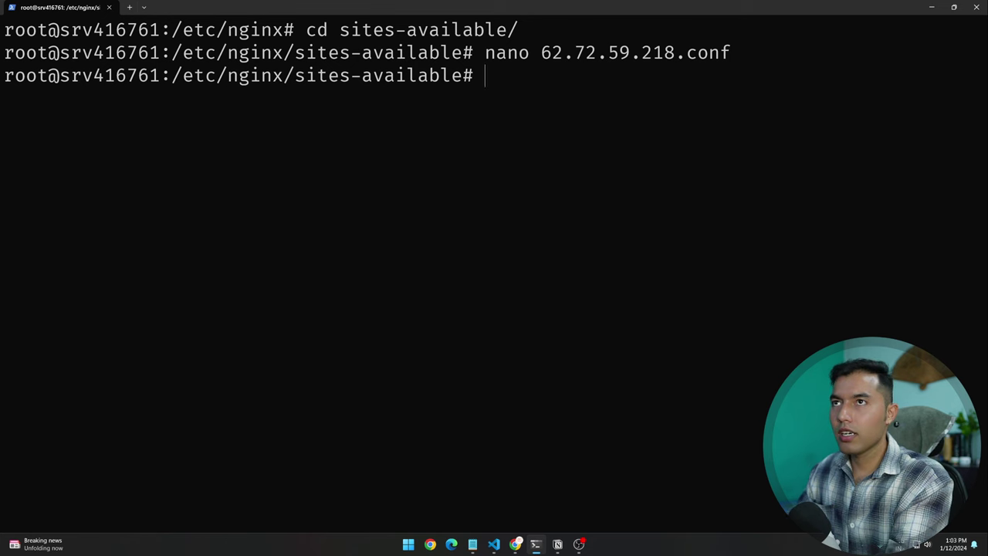
Step: Copy the Nginx check command sudo nginx -t from the Chrome guide and run it in the server terminal
key(alt+Tab)
scroll(342, 353, down, 3)
scroll(342, 354, down, 1)
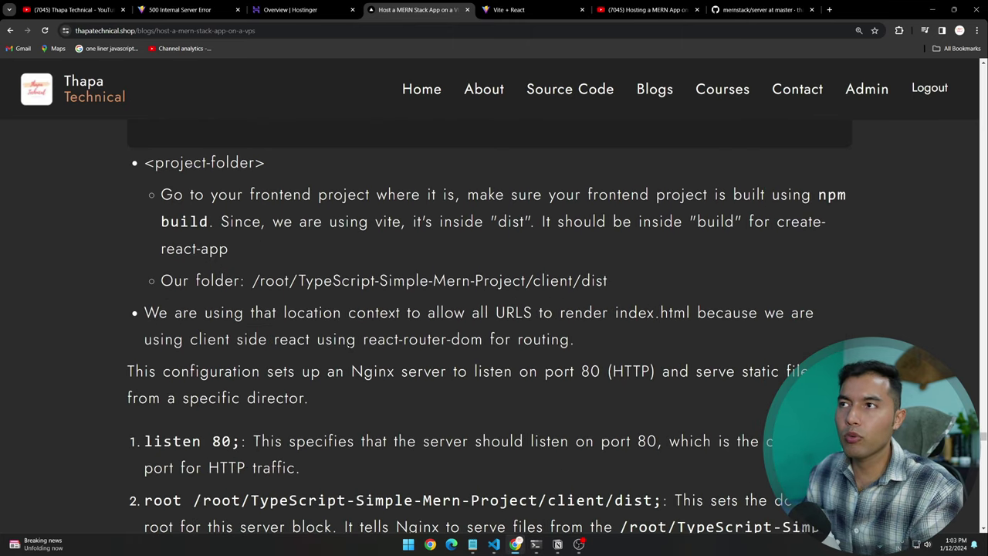
scroll(352, 338, down, 6)
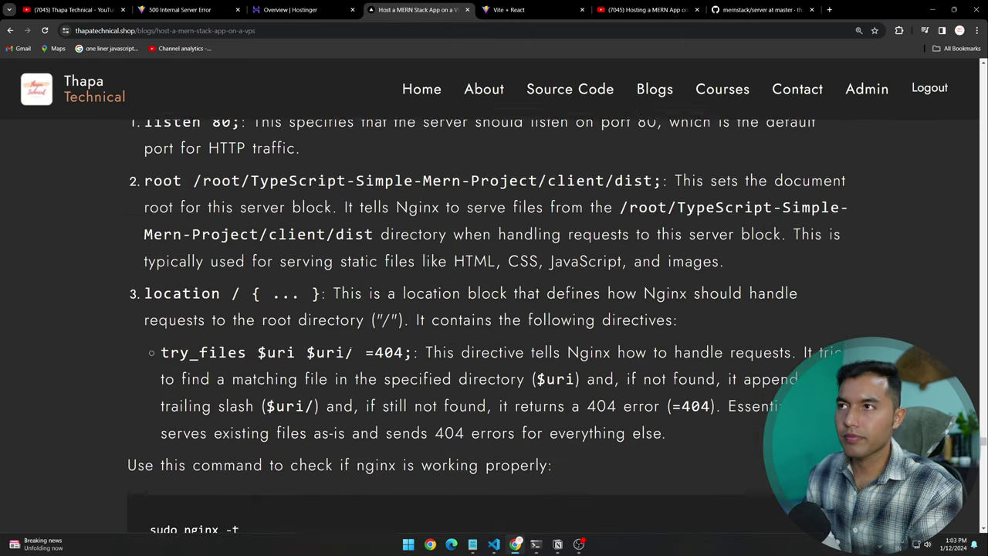
scroll(351, 339, down, 1)
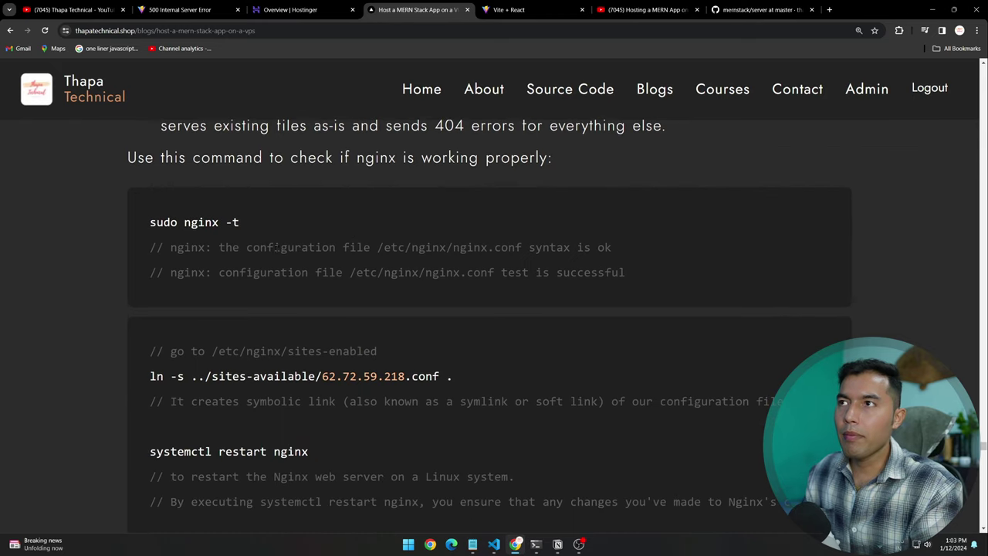
scroll(285, 246, up, 1)
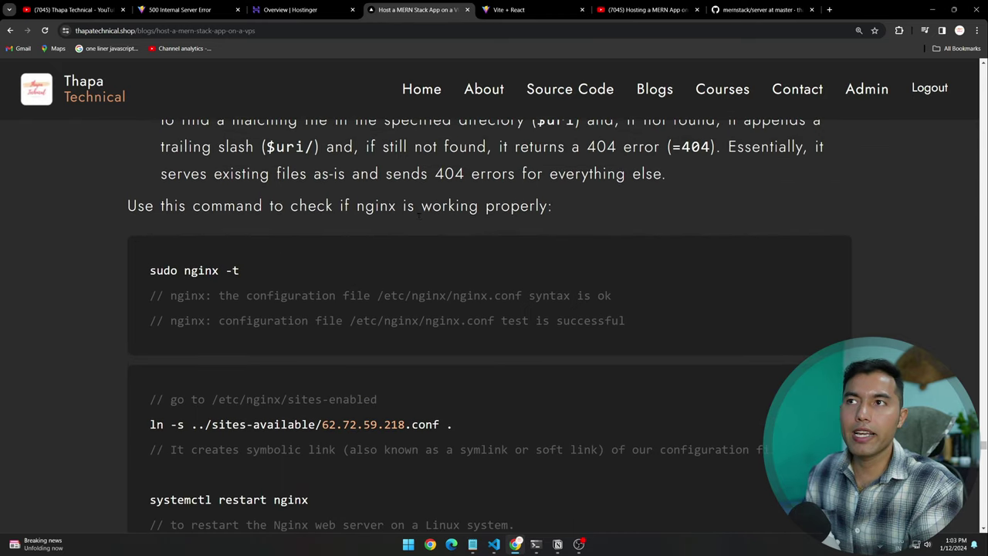
drag(270, 269, 157, 270)
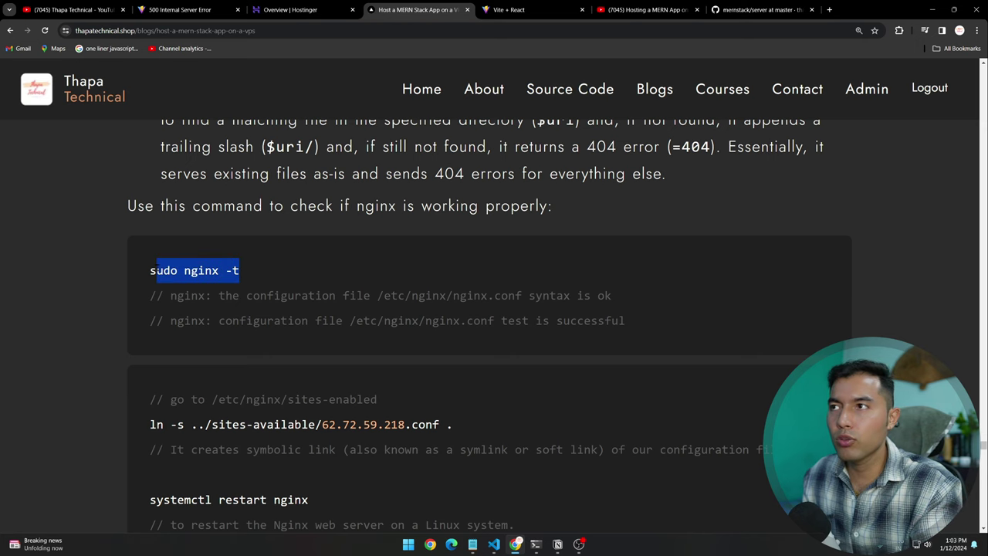
drag(258, 278, 144, 276)
key(ctrl+c)
key(alt+Tab)
key(ctrl+v)
key(Return)
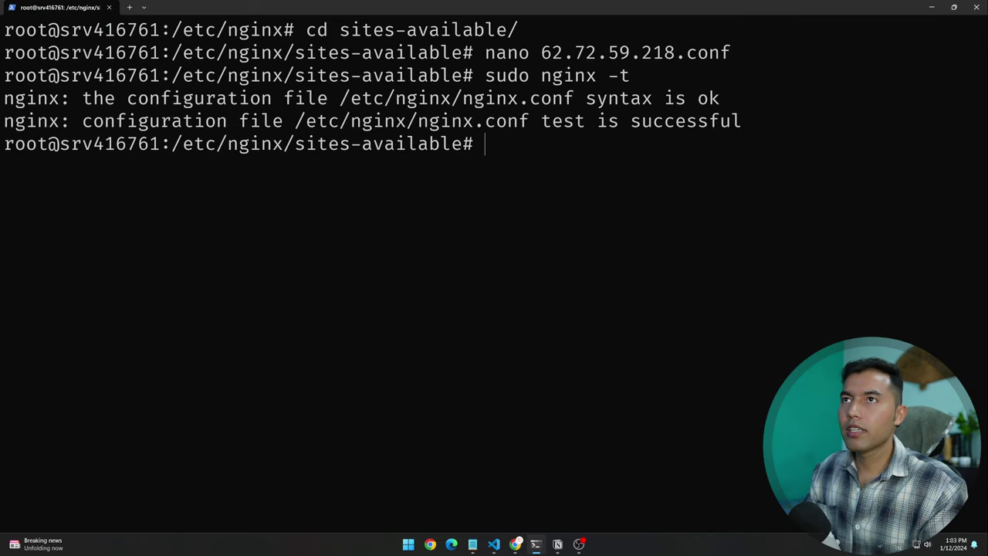
drag(587, 99, 731, 101)
click(647, 179)
Step: Examine the Chrome guide's instructions for linking the sites-available configuration file into /etc/nginx/sites-enabled
key(alt+Tab)
scroll(549, 243, down, 1)
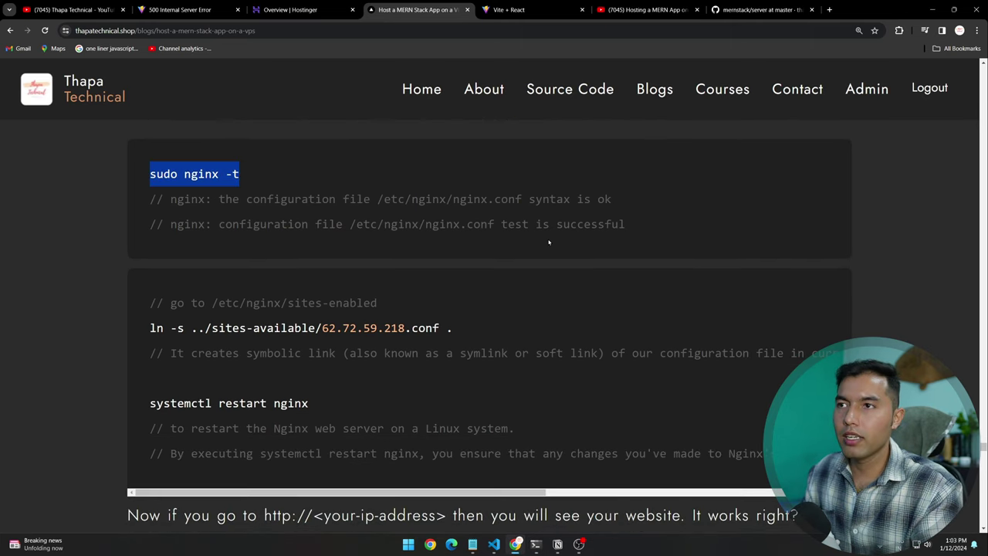
click(327, 294)
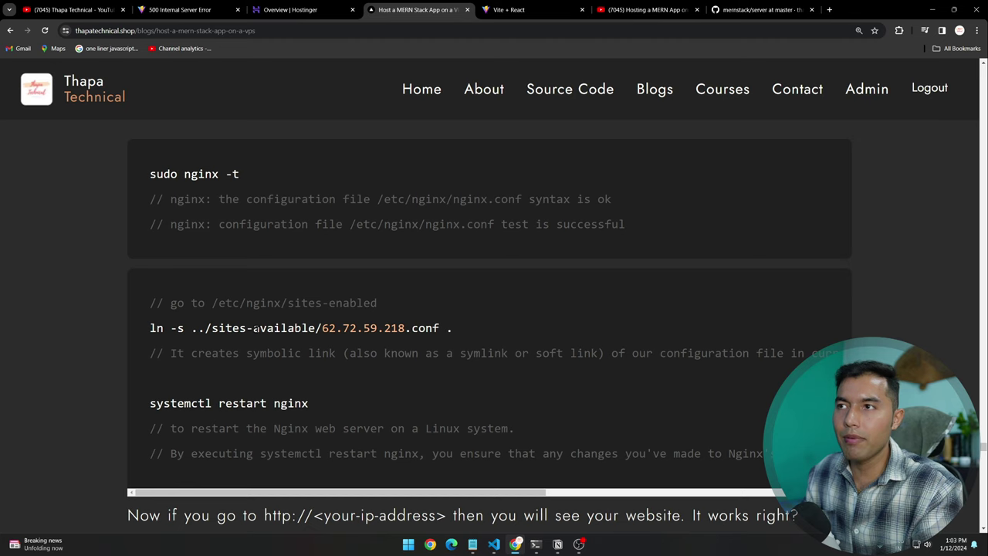
drag(255, 328, 317, 328)
click(316, 328)
scroll(317, 328, down, 1)
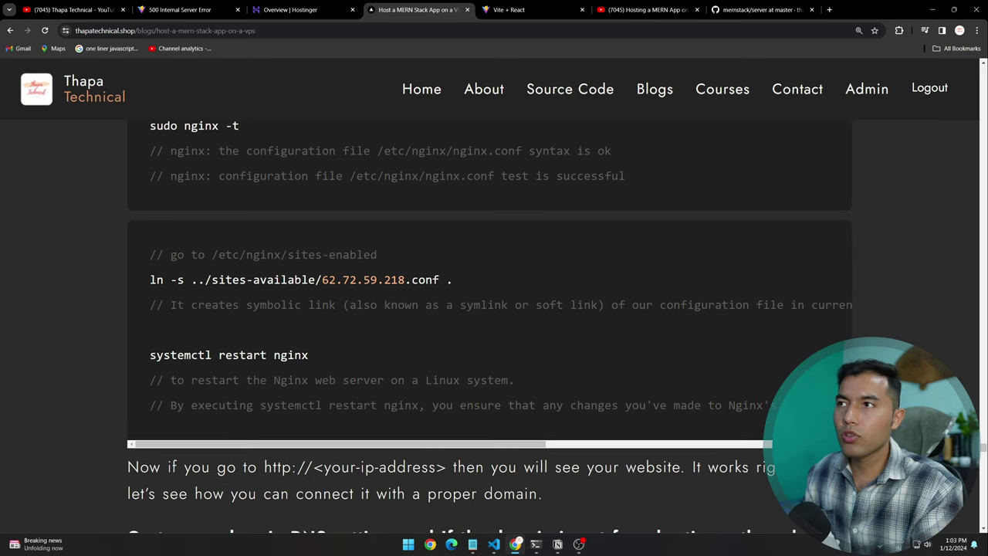
double_click(151, 281)
click(195, 319)
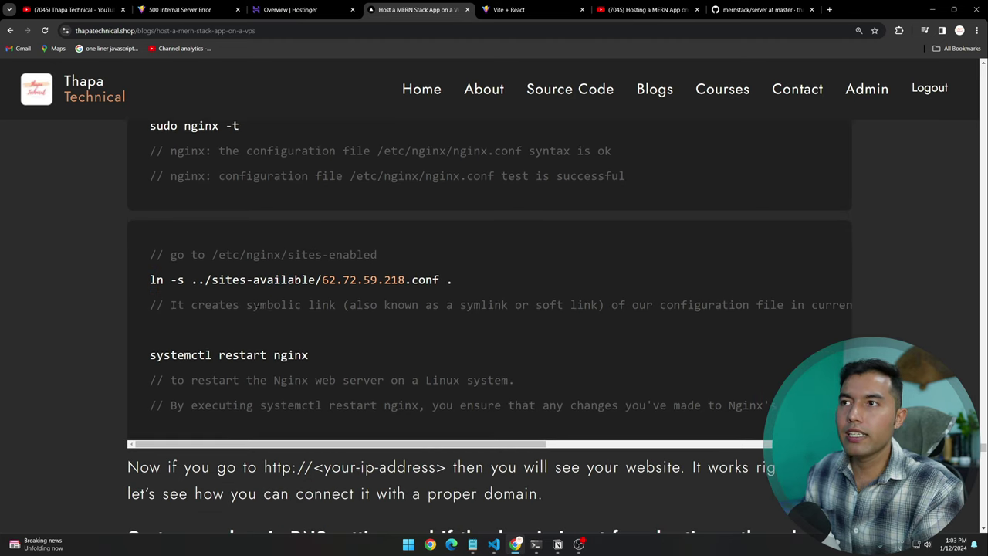
scroll(404, 327, up, 1)
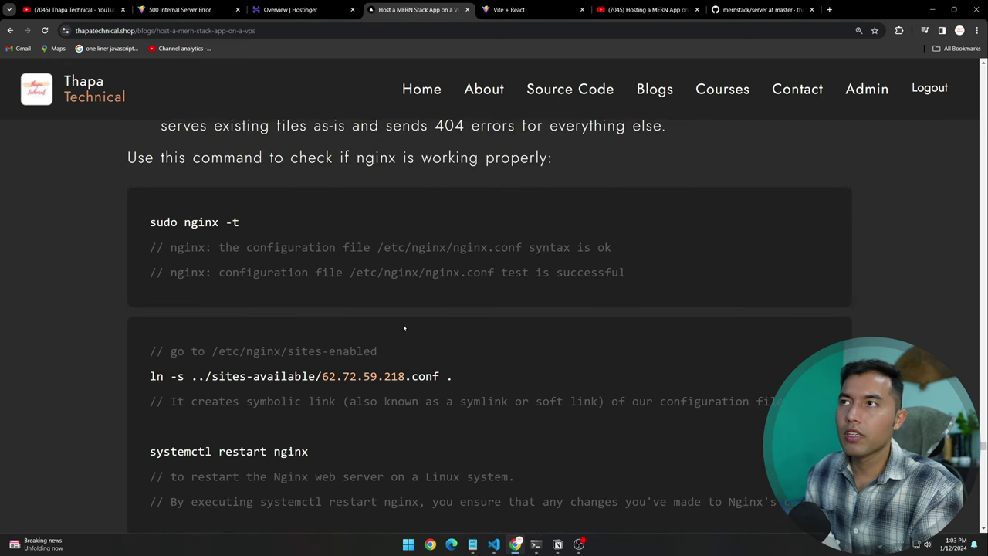
scroll(404, 327, down, 1)
scroll(404, 328, up, 1)
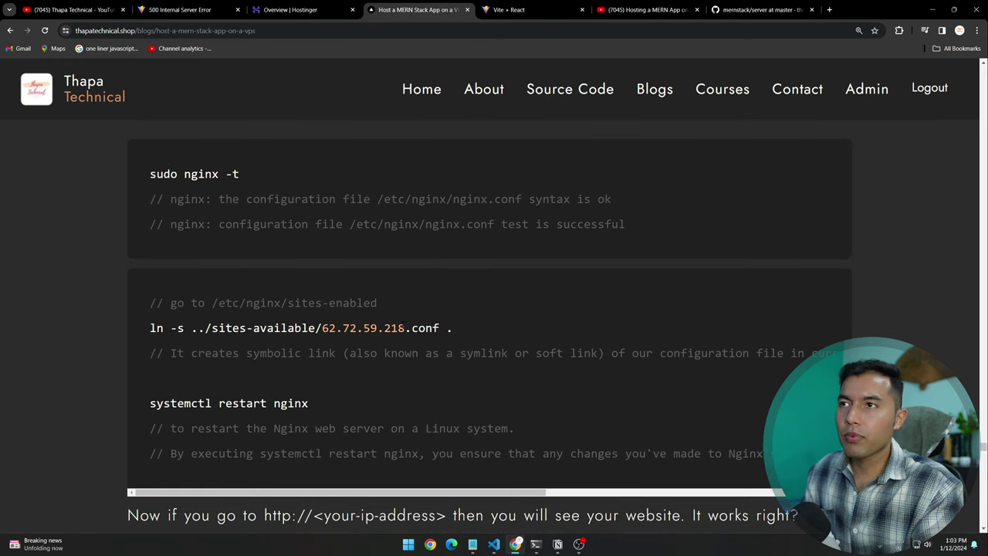
drag(397, 302, 288, 303)
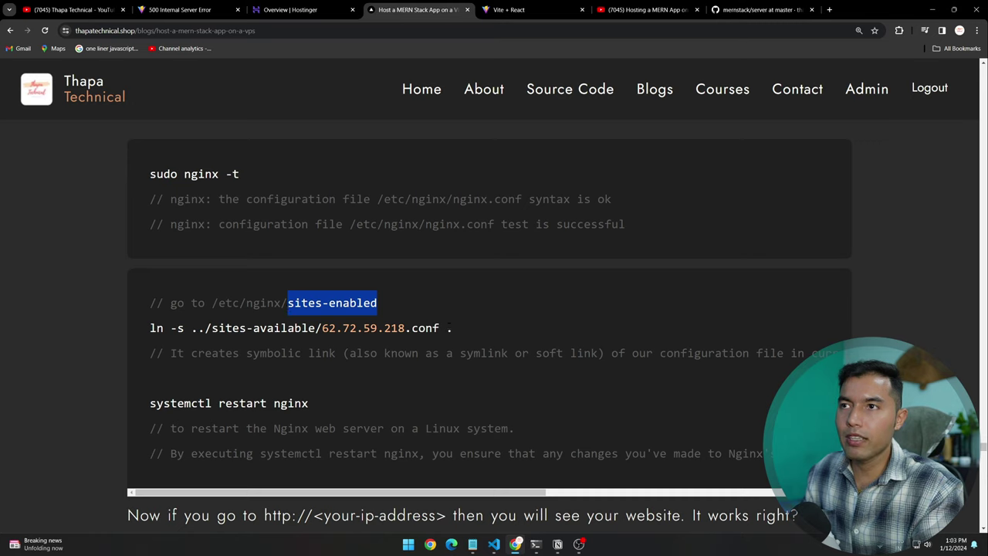
click(244, 328)
drag(213, 328, 438, 328)
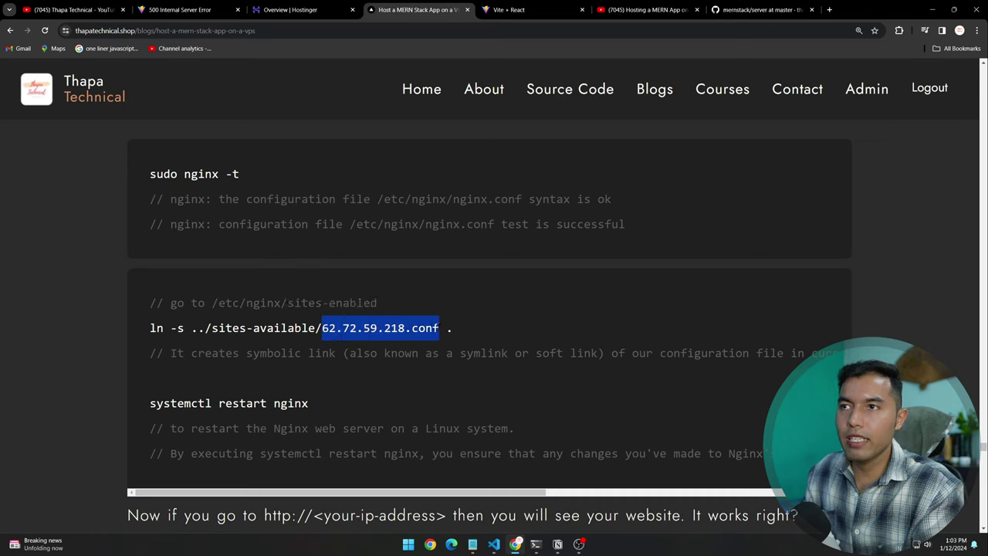
drag(190, 328, 166, 328)
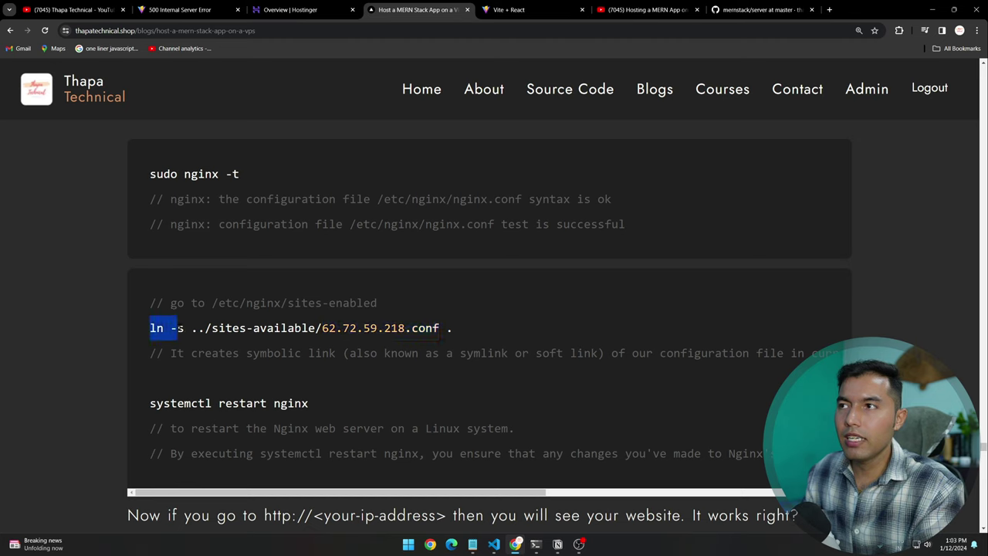
click(489, 334)
Step: Copy ln -s ../sites-available/62.72.59.218.conf from the guide and try to create that symbolic link from the terminal's /etc/nginx/sites-enabled directory
drag(439, 328, 150, 329)
key(alt+Tab)
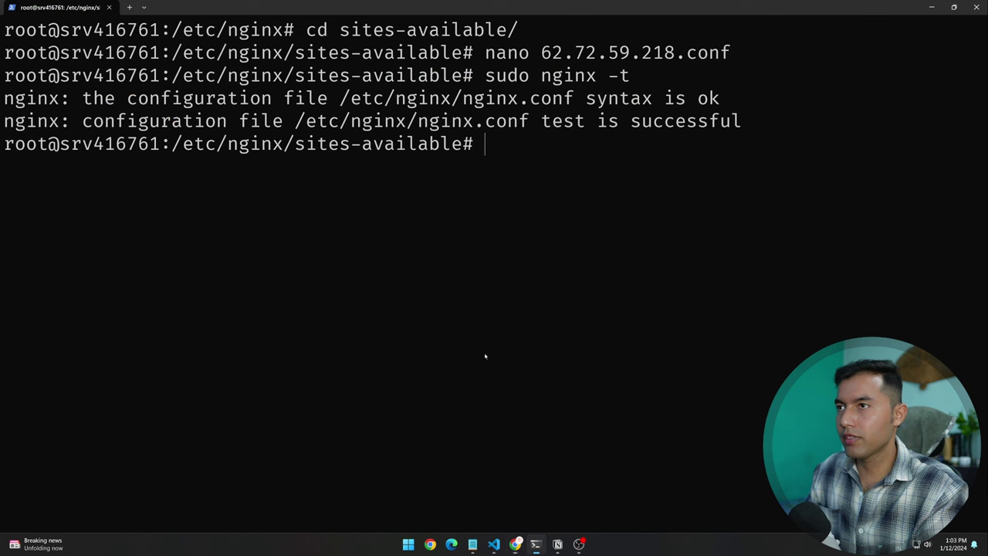
text(cd ..)
key(Return)
text(cd )
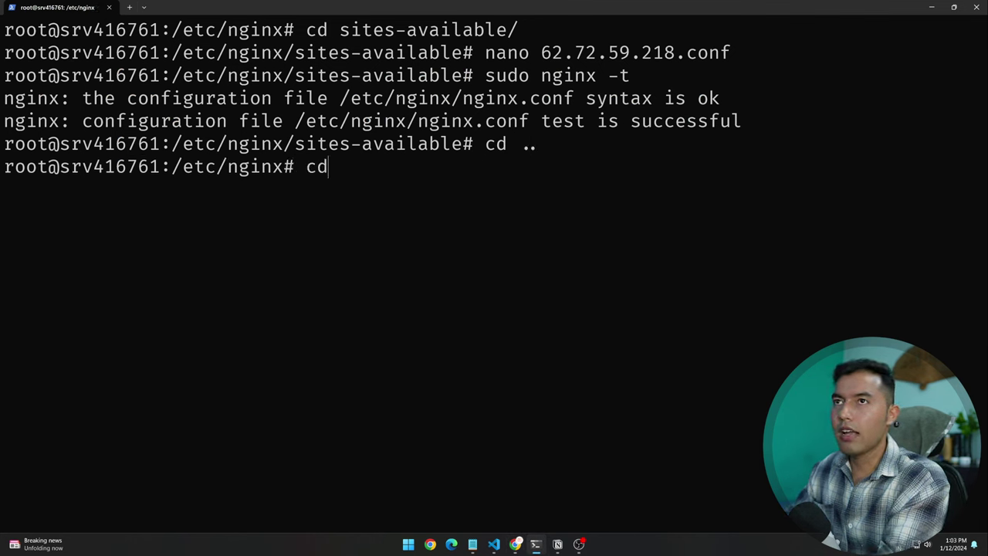
text(sites-e)
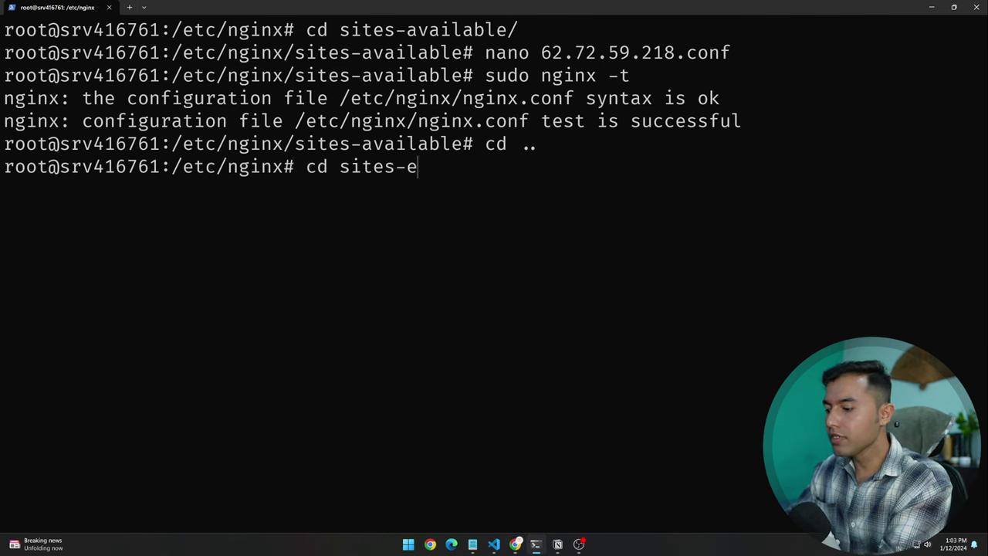
key(Tab)
key(Return)
key(ctrl+v)
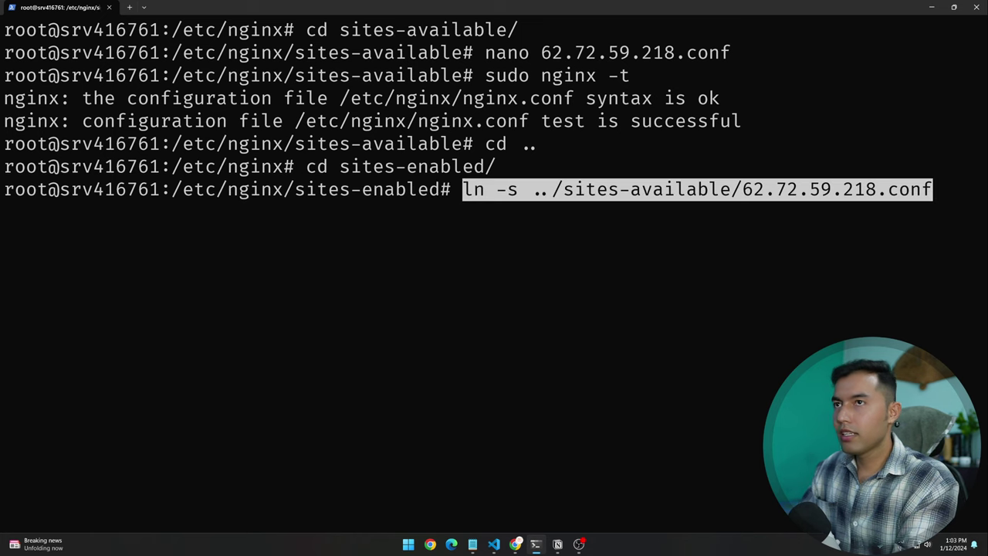
key(Return)
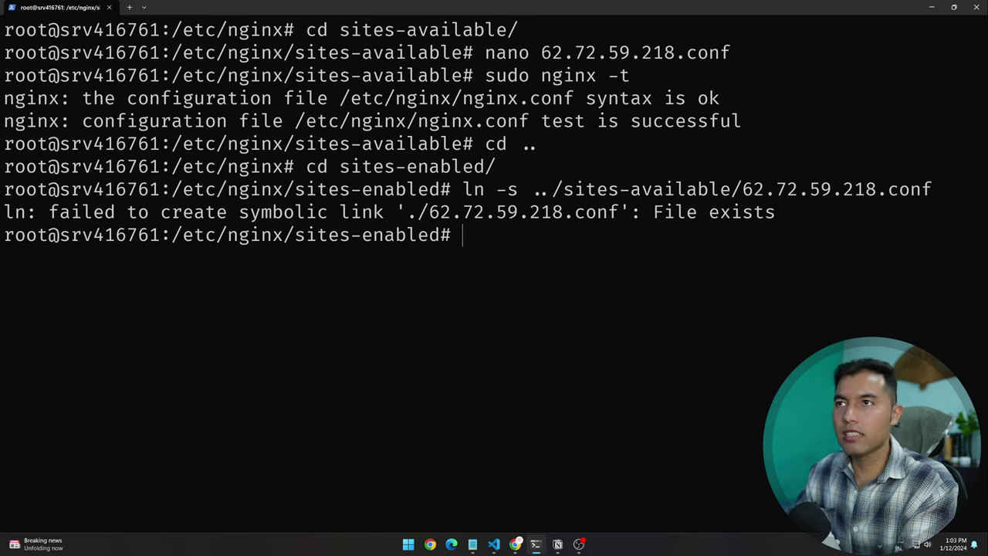
text(cle)
key(BackSpace)
key(BackSpace)
key(BackSpace)
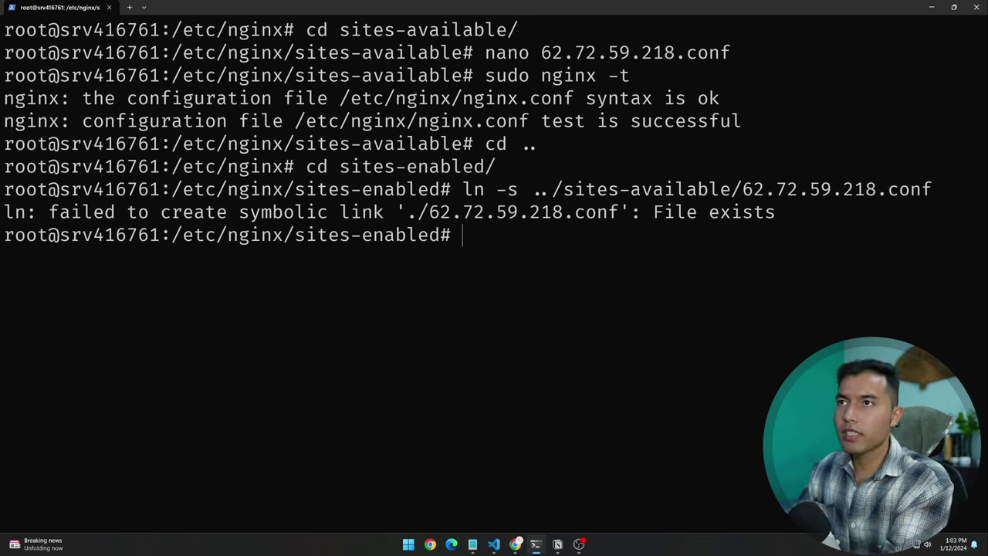
Step: Open 62.72.59.218.conf from sites-enabled in nano and review its server block
text(nao)
key(BackSpace)
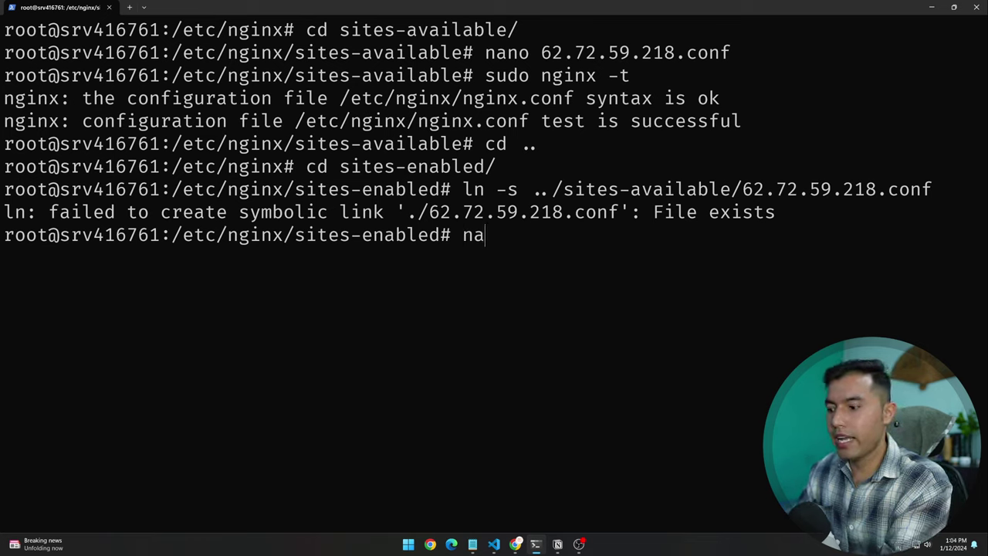
text(no)
key(BackSpace)
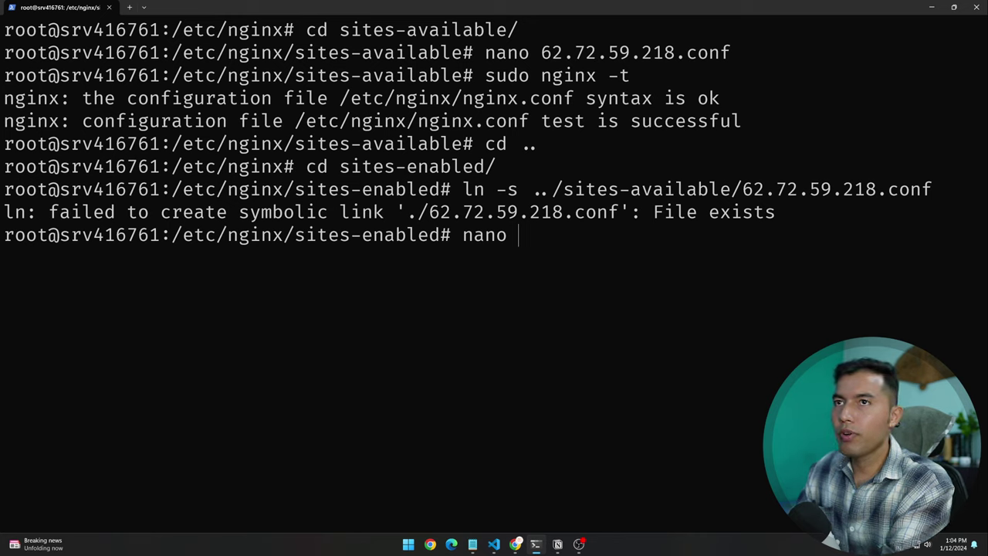
key(alt+Tab)
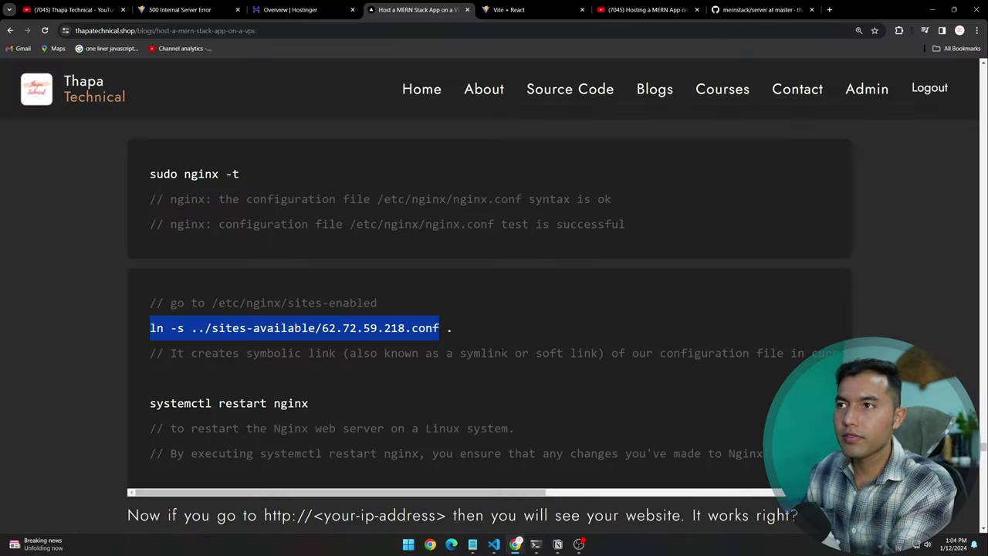
key(alt+Tab)
text(32)
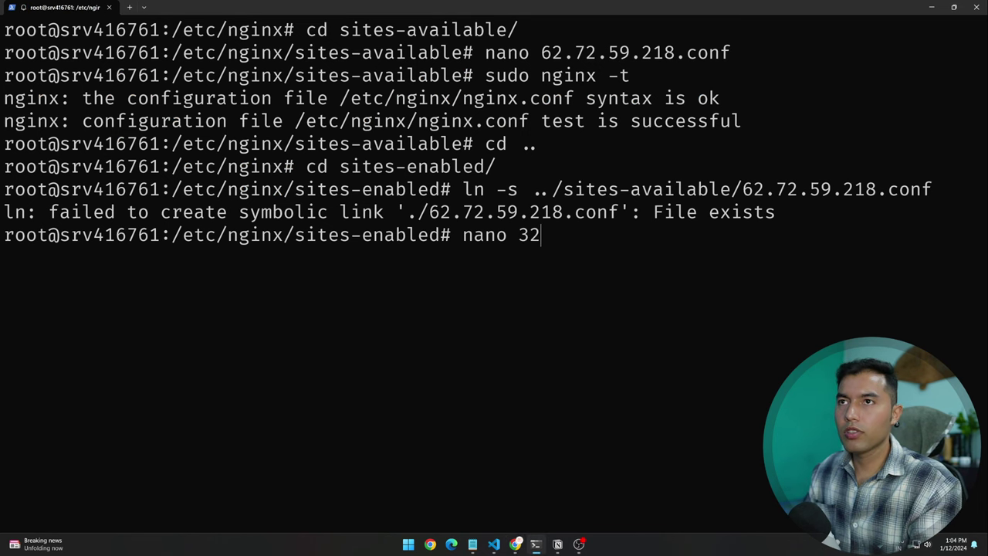
key(BackSpace)
key(BackSpace)
text(62)
key(Tab)
key(Return)
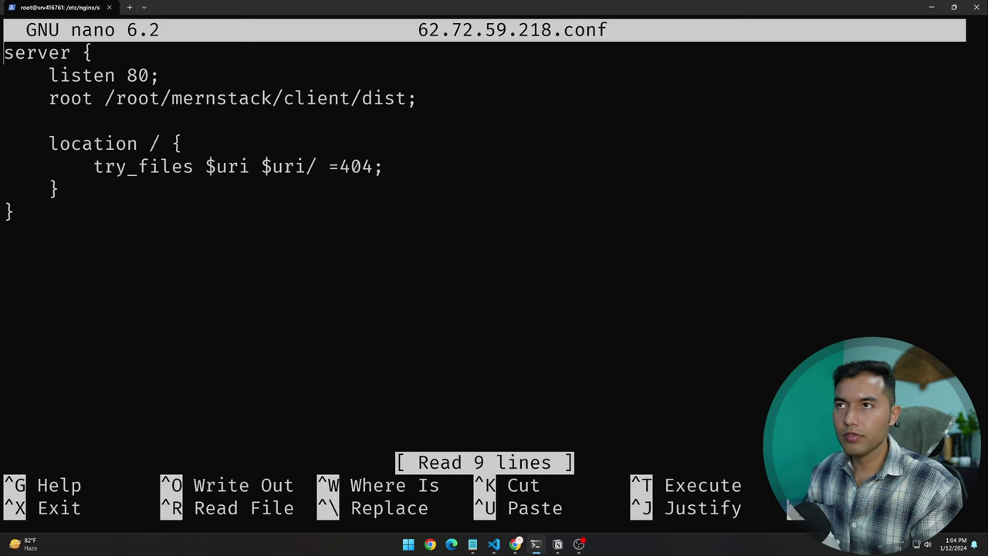
drag(171, 241, 39, 98)
click(178, 254)
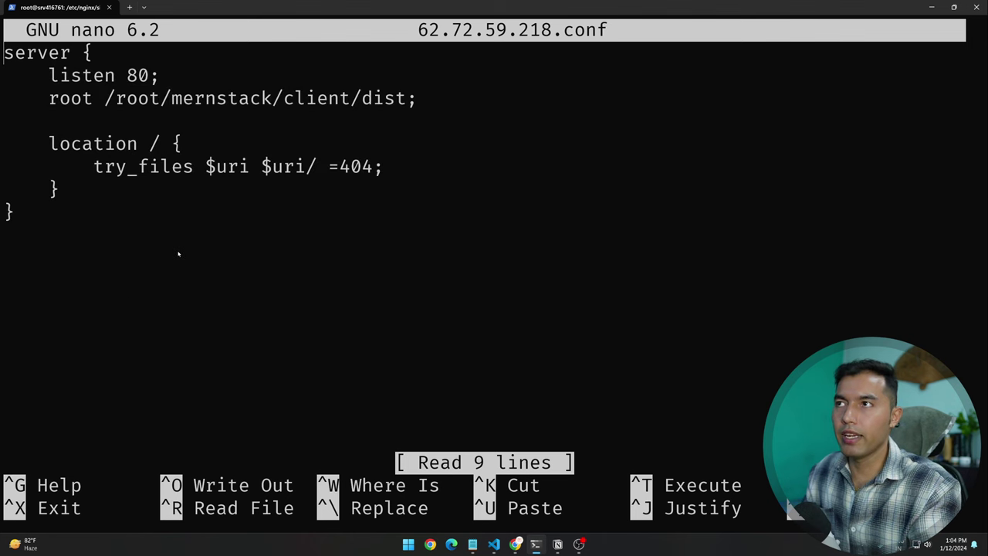
Step: Copy systemctl restart nginx from the Chrome guide, exit nano in the terminal, and run the restart command there
key(alt+Tab)
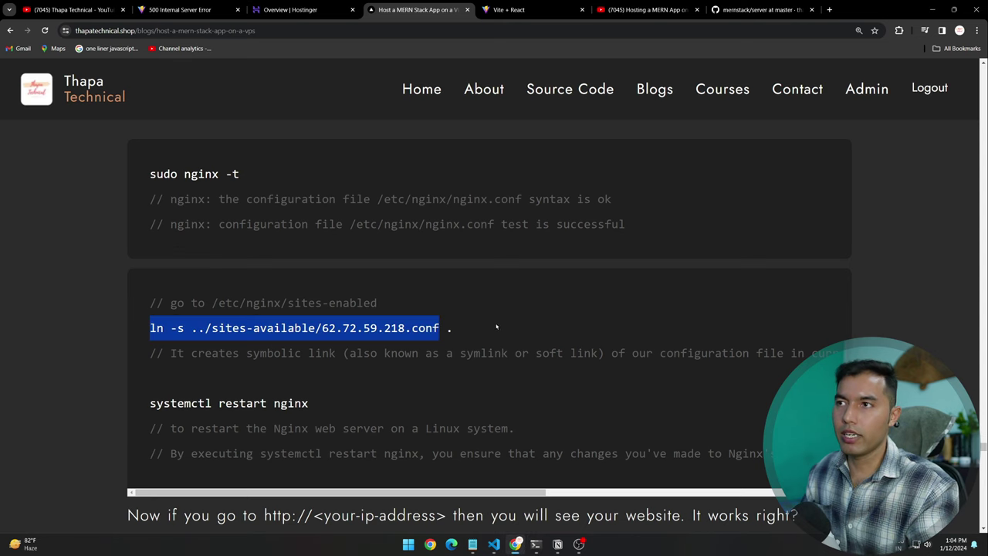
scroll(496, 327, down, 3)
drag(309, 258, 151, 266)
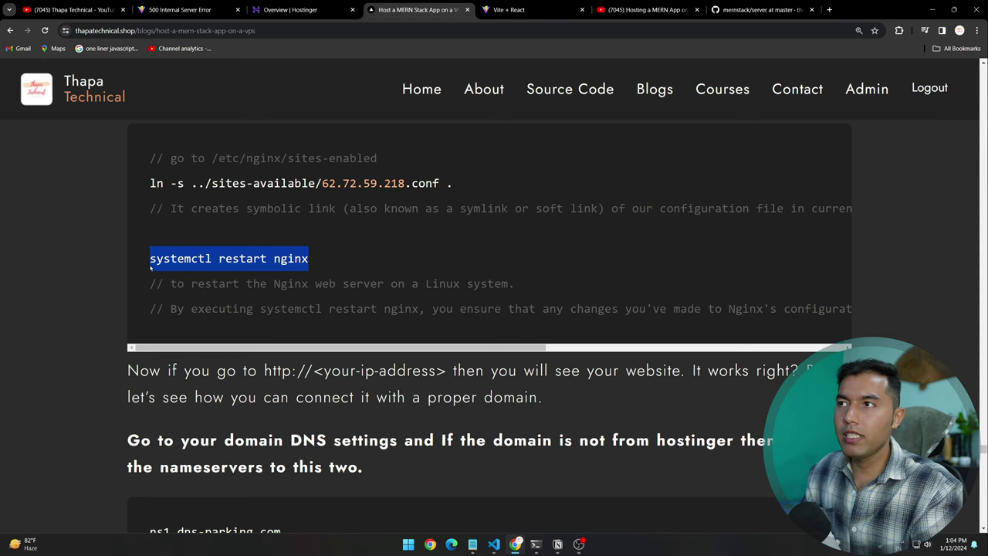
key(alt+Tab)
key(ctrl+x)
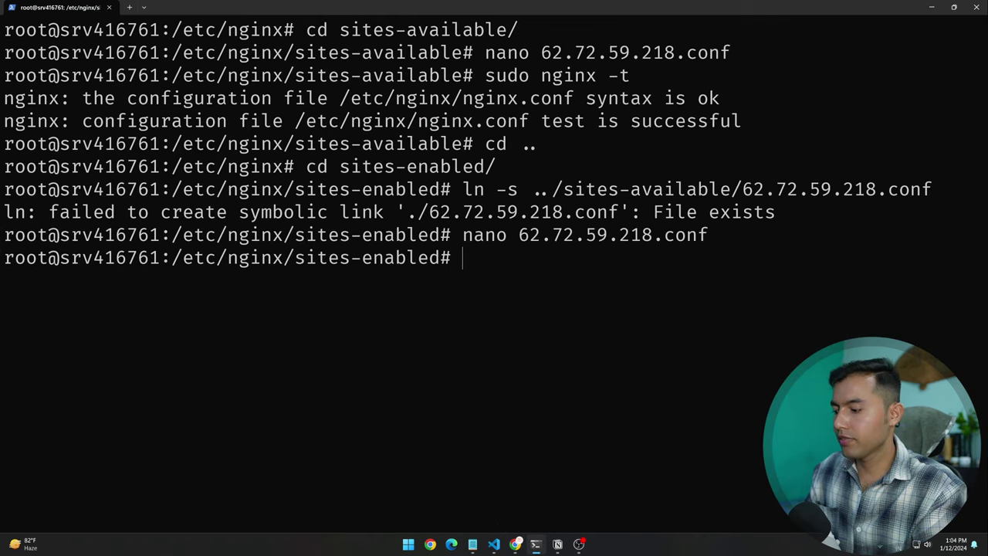
key(ctrl+v)
key(Return)
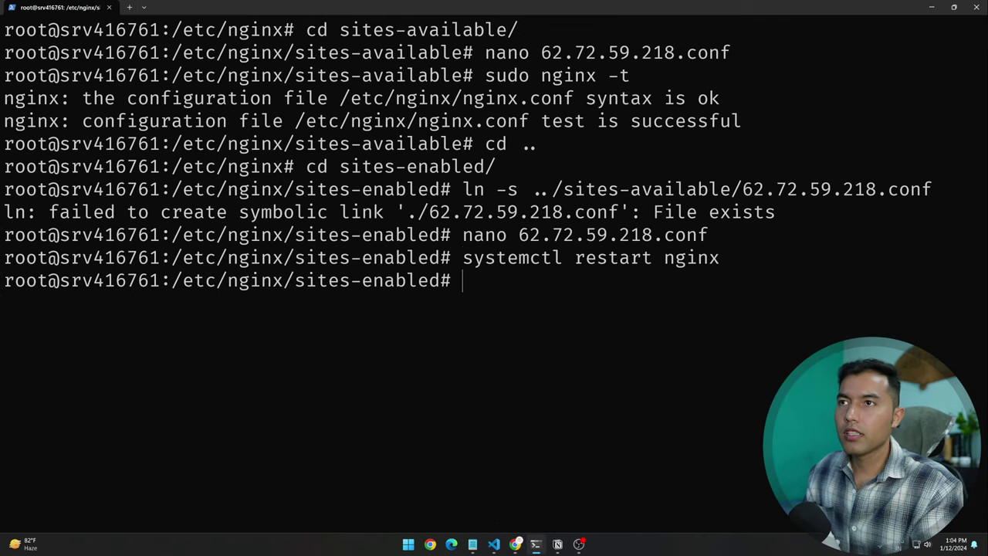
Step: Read the Chrome guide's instructions on connecting a domain and its nameservers, and view the site served at 62.72.59.218:4173
key(alt+Tab)
scroll(433, 347, down, 3)
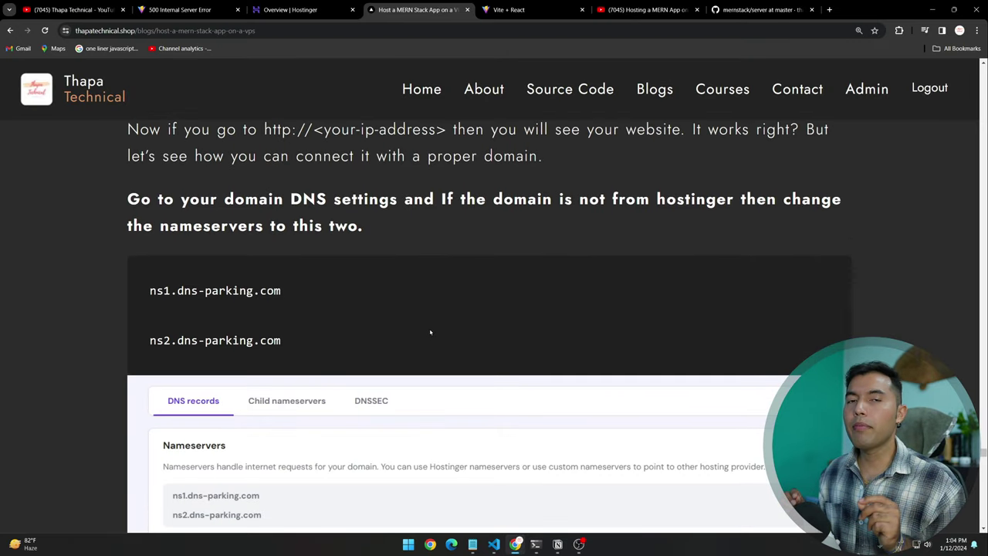
scroll(430, 332, up, 3)
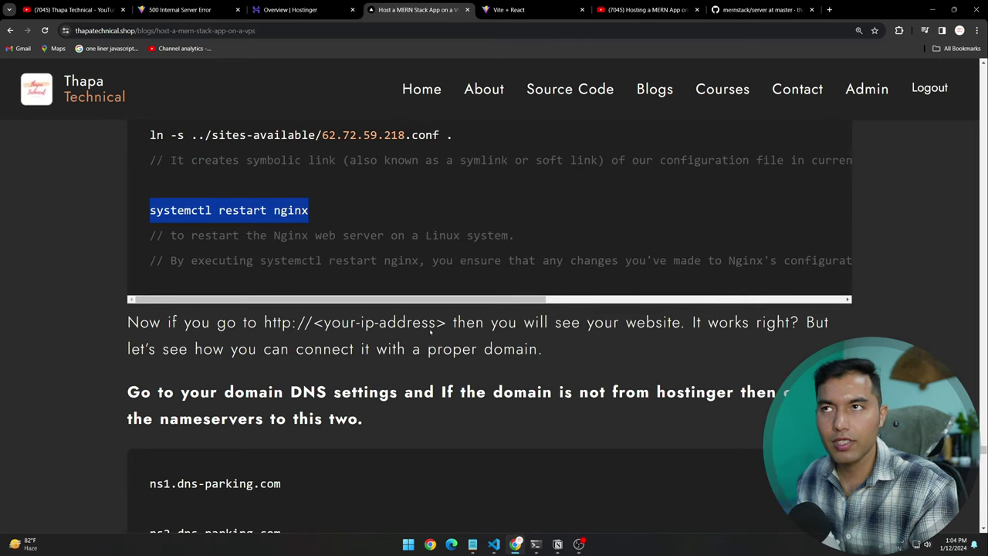
click(418, 356)
scroll(418, 356, down, 1)
drag(365, 322, 139, 296)
click(369, 351)
scroll(369, 352, down, 2)
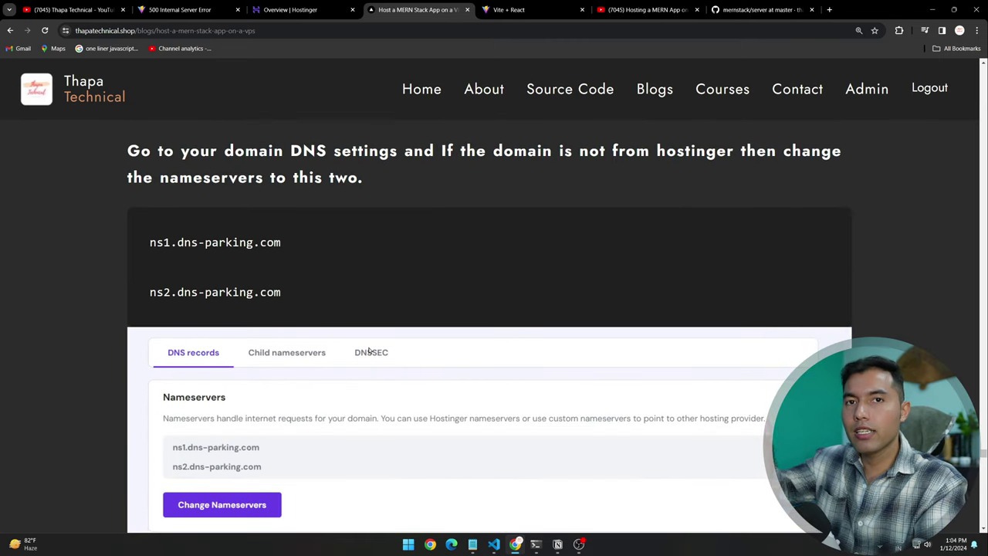
click(525, 9)
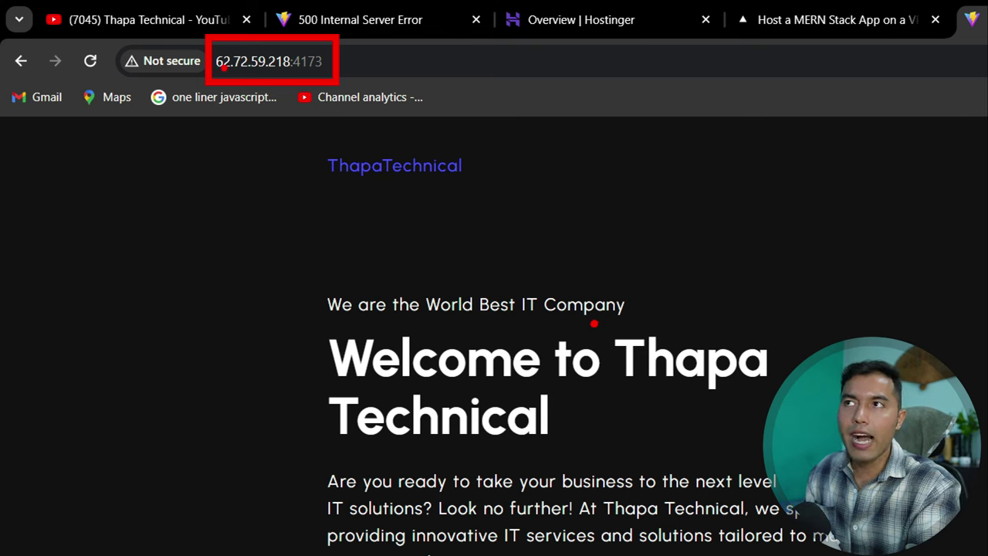
drag(222, 68, 276, 74)
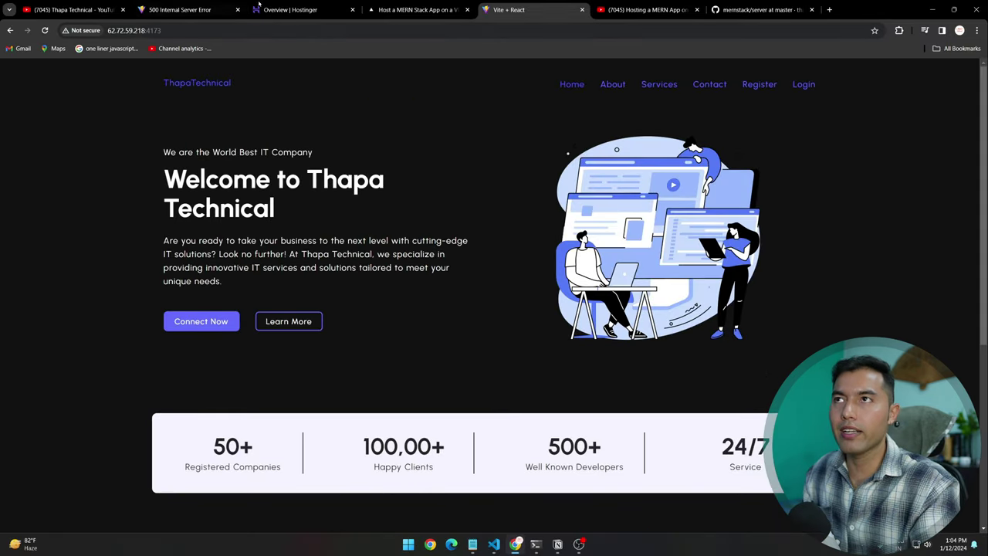
Step: Open the DNS / Nameservers settings of the thapatechnical.site domain in Hostinger and bring up its DNS records
click(581, 20)
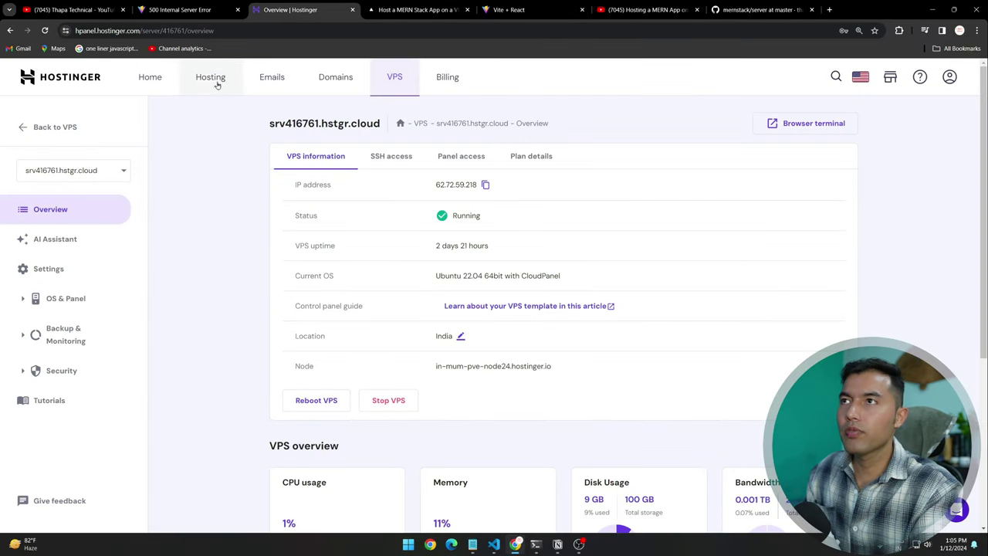
click(154, 81)
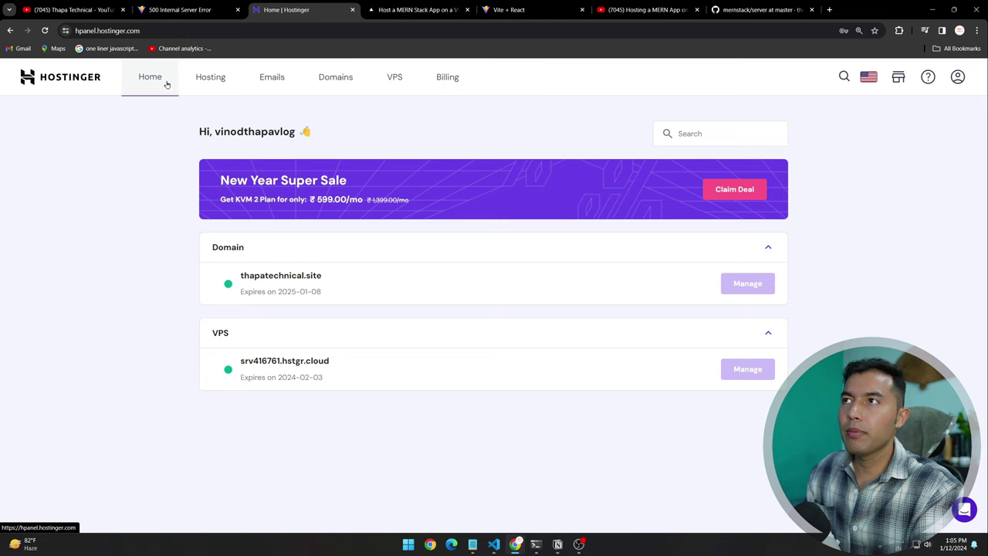
drag(280, 291, 347, 292)
click(342, 289)
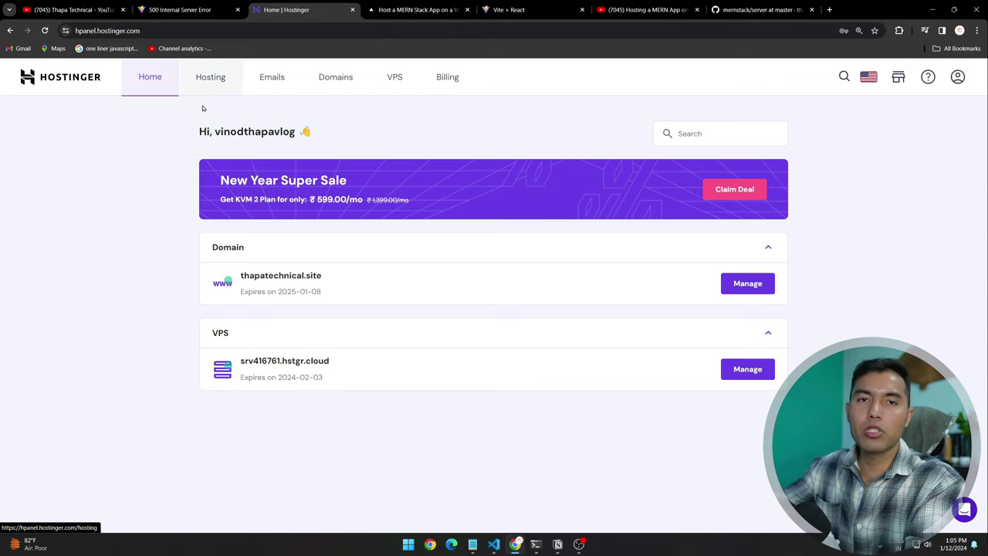
click(752, 284)
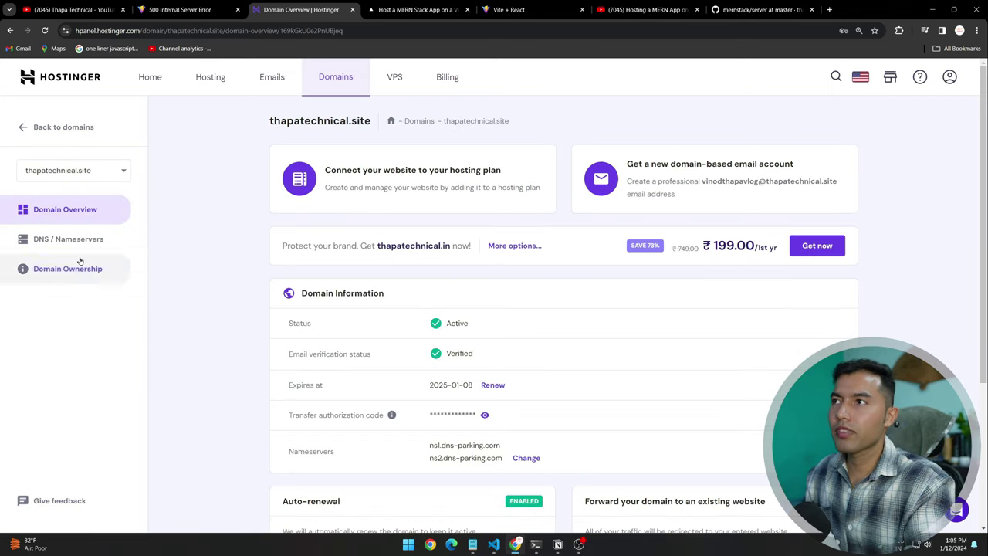
click(66, 239)
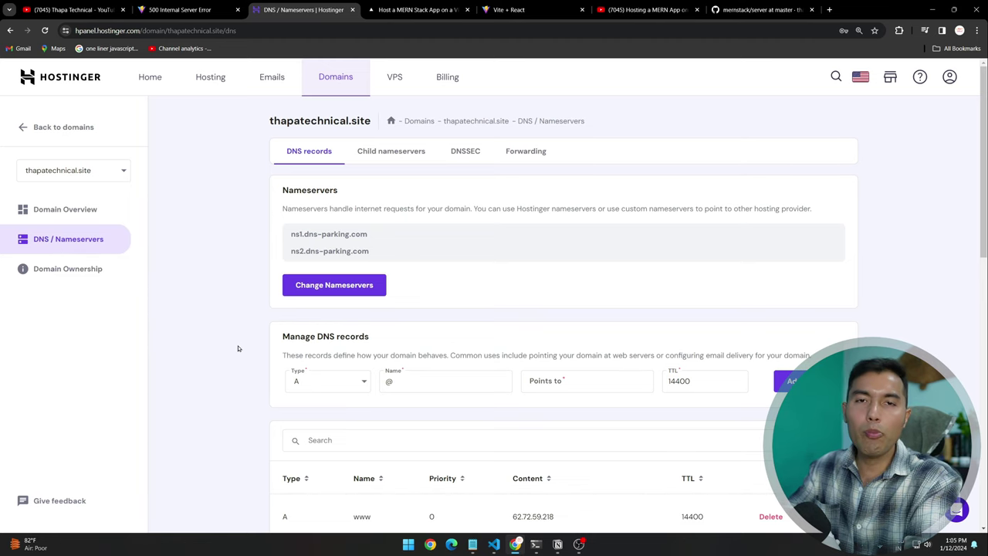
scroll(240, 348, down, 2)
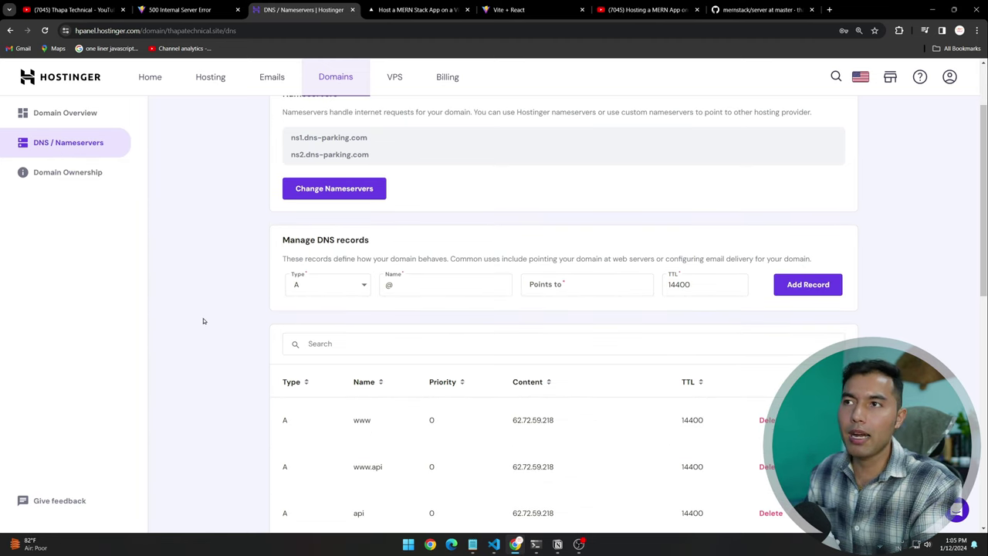
Step: Examine the guide's nameserver example and its instructions for adding a new A record
click(383, 10)
scroll(230, 345, down, 2)
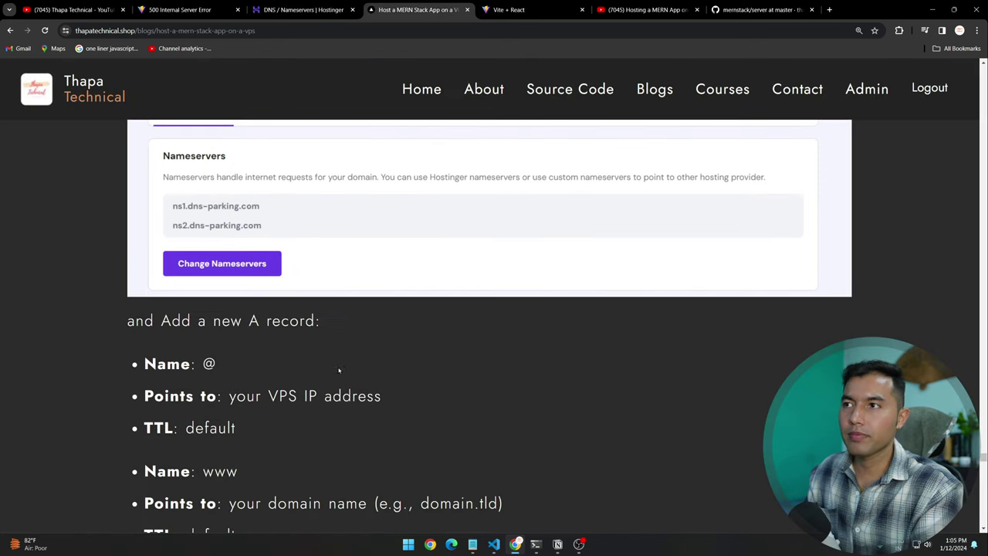
scroll(337, 364, up, 2)
scroll(295, 267, down, 1)
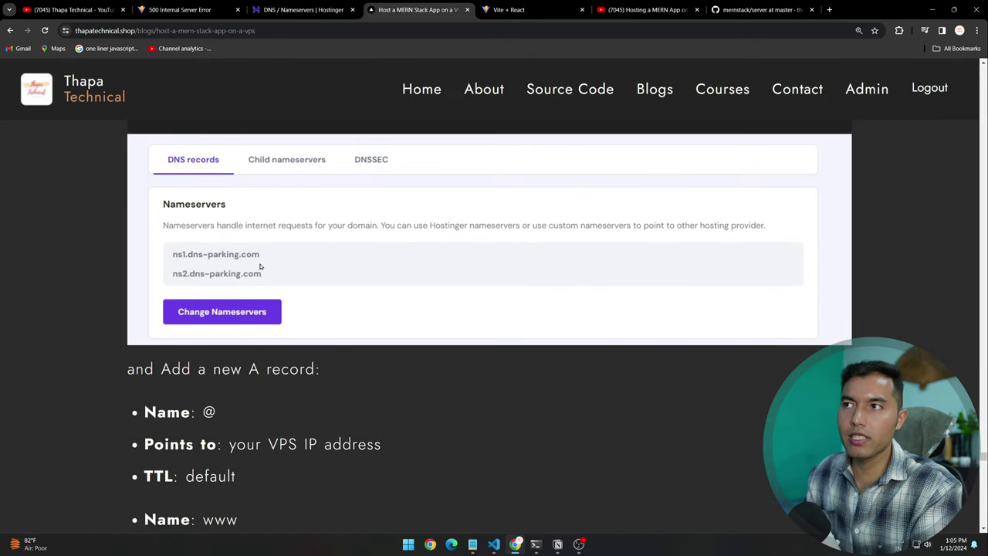
scroll(443, 406, up, 1)
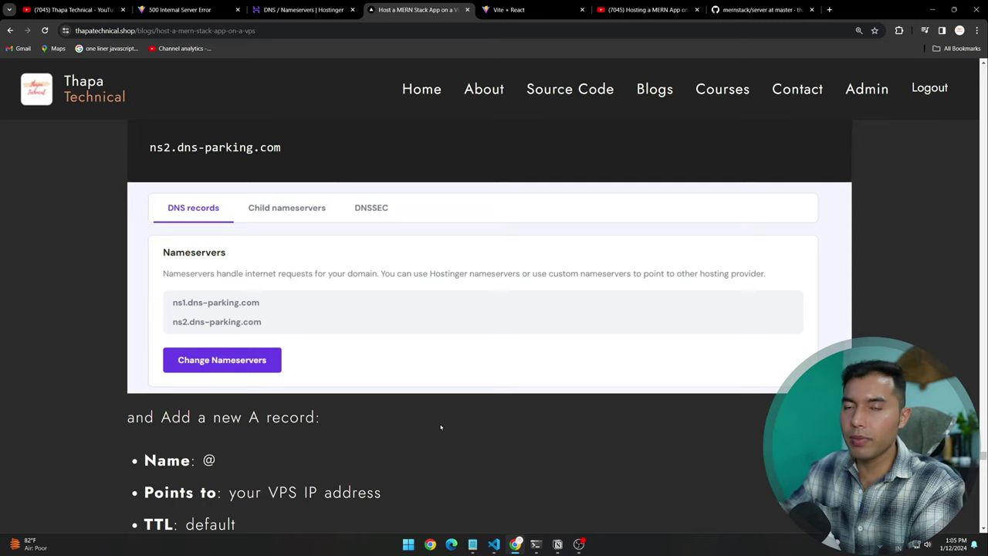
scroll(441, 427, up, 1)
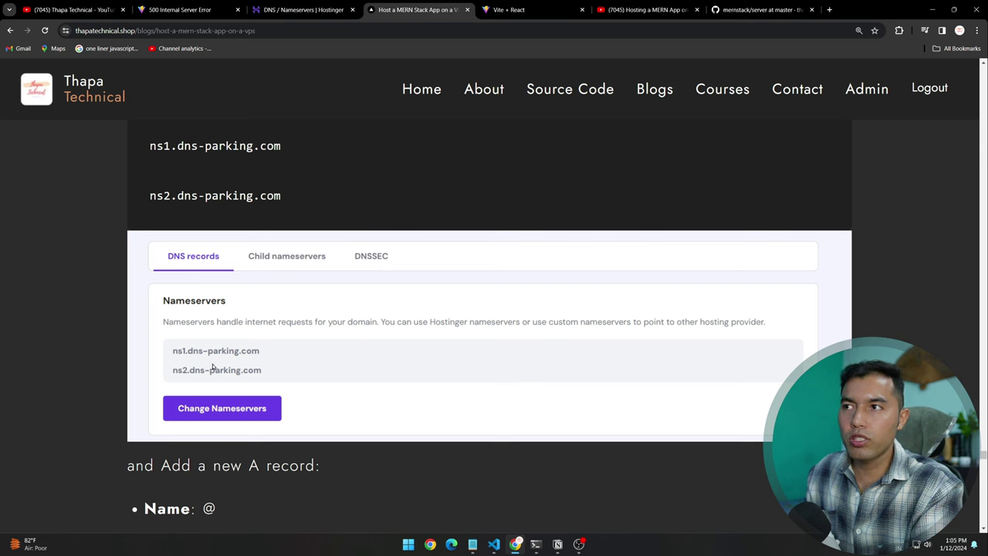
key(alt+Tab)
key(alt+Tab)
key(alt+Tab)
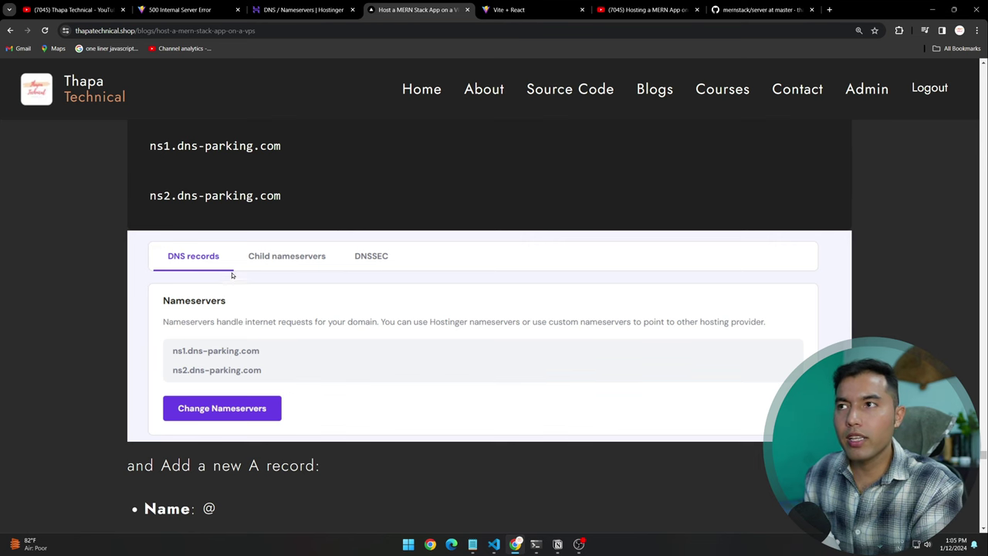
key(alt+Tab)
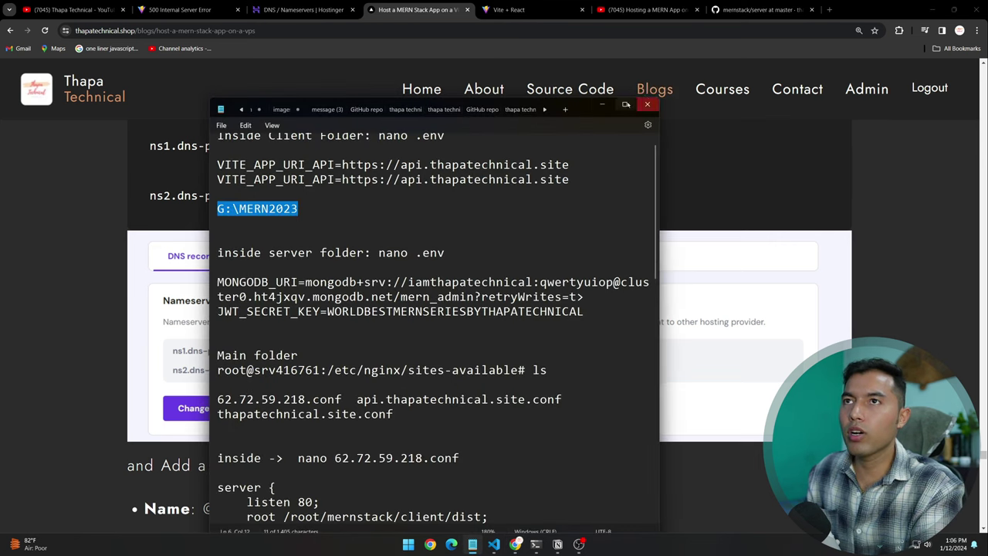
click(601, 105)
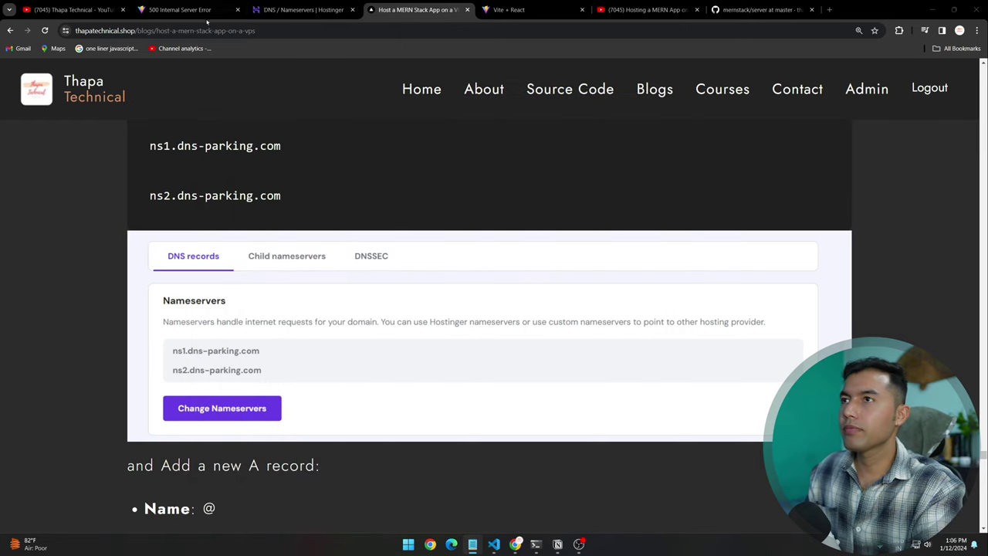
Step: Check the nameservers listed for thapatechnical.site in Hostinger against the two given in the guide
click(300, 9)
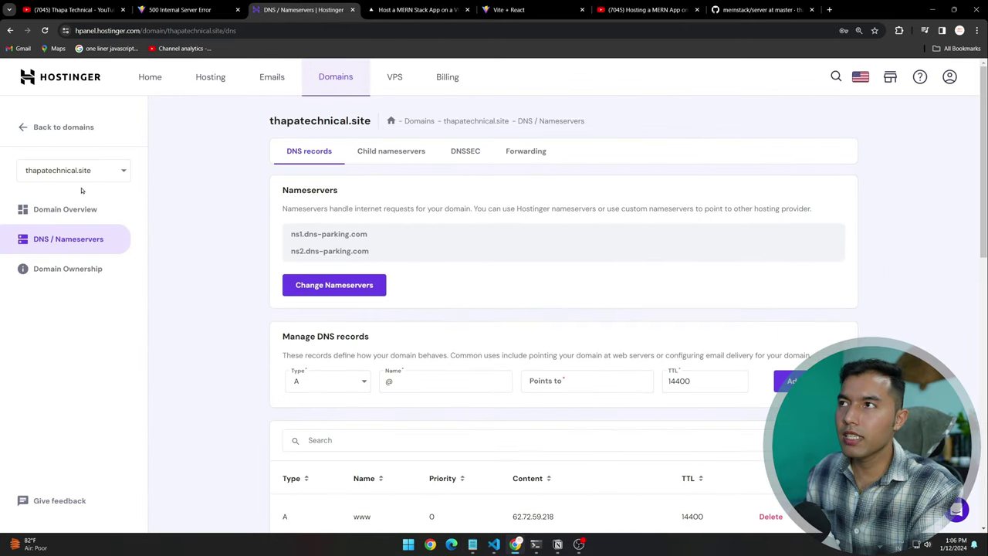
drag(387, 255, 287, 235)
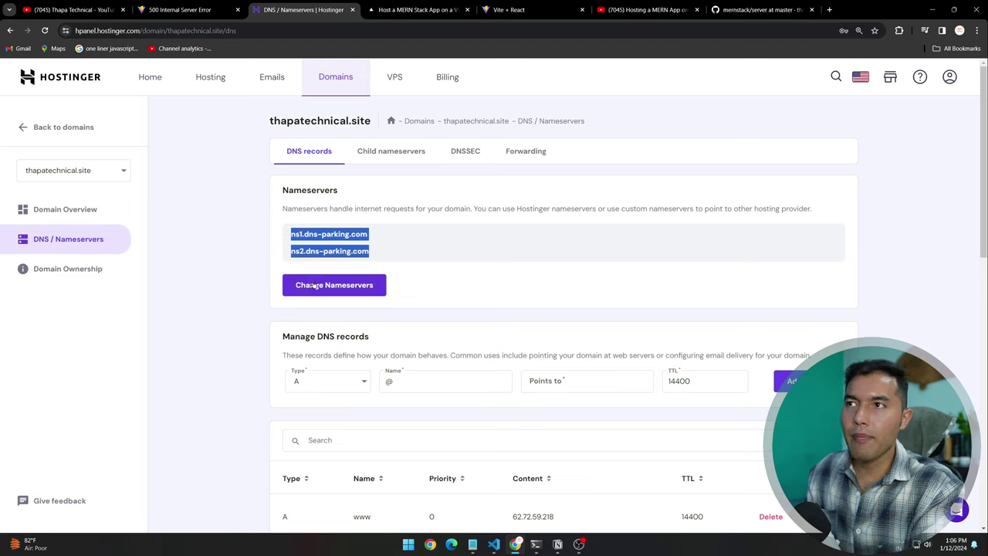
click(416, 289)
drag(385, 259, 287, 232)
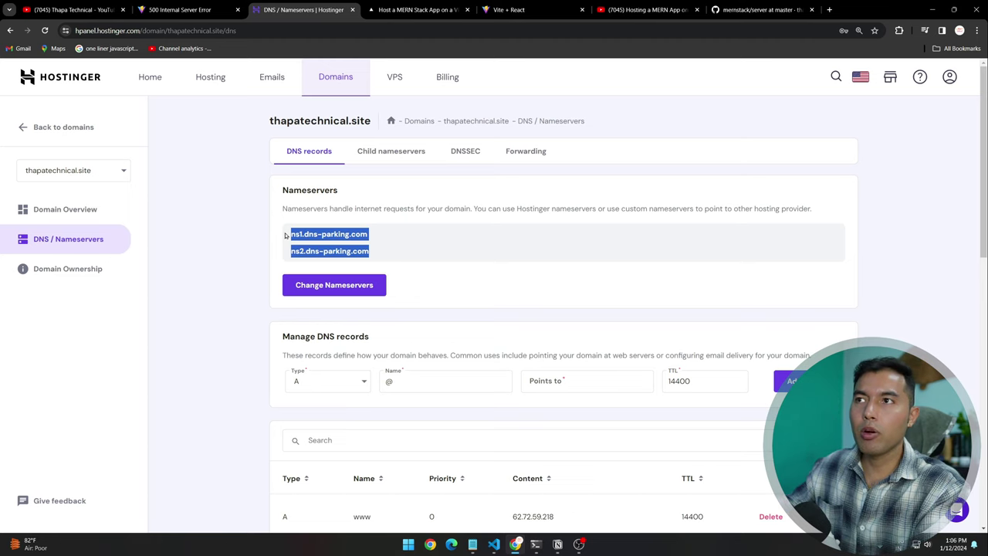
click(463, 281)
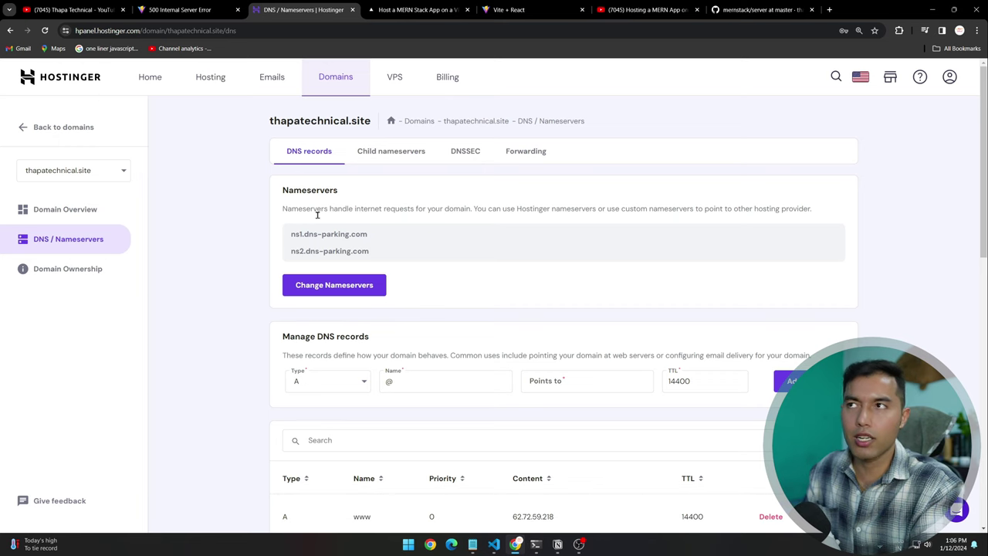
drag(370, 252, 236, 237)
click(238, 241)
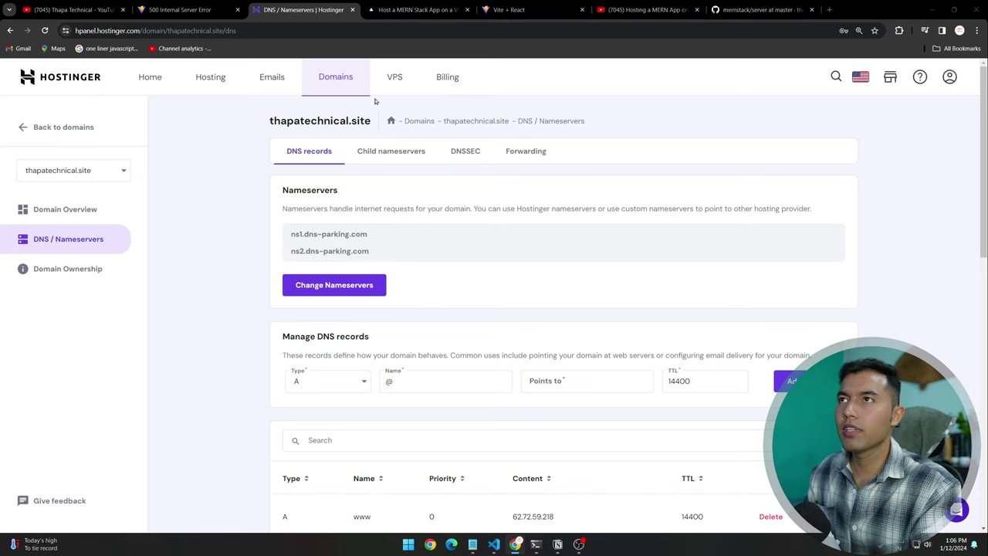
Step: Read the guide's DNS record settings for the @ and www names
key(ctrl+Tab)
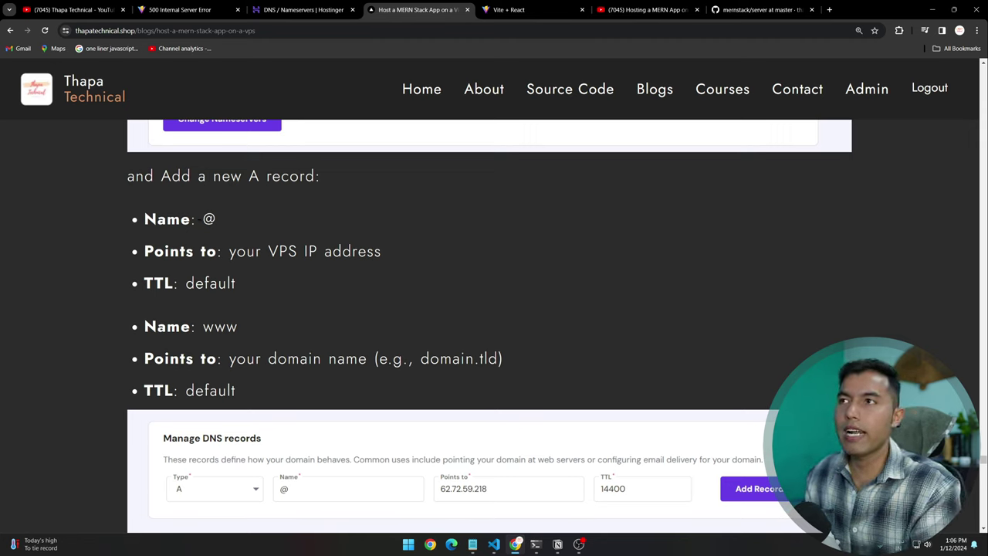
drag(199, 219, 218, 225)
click(302, 233)
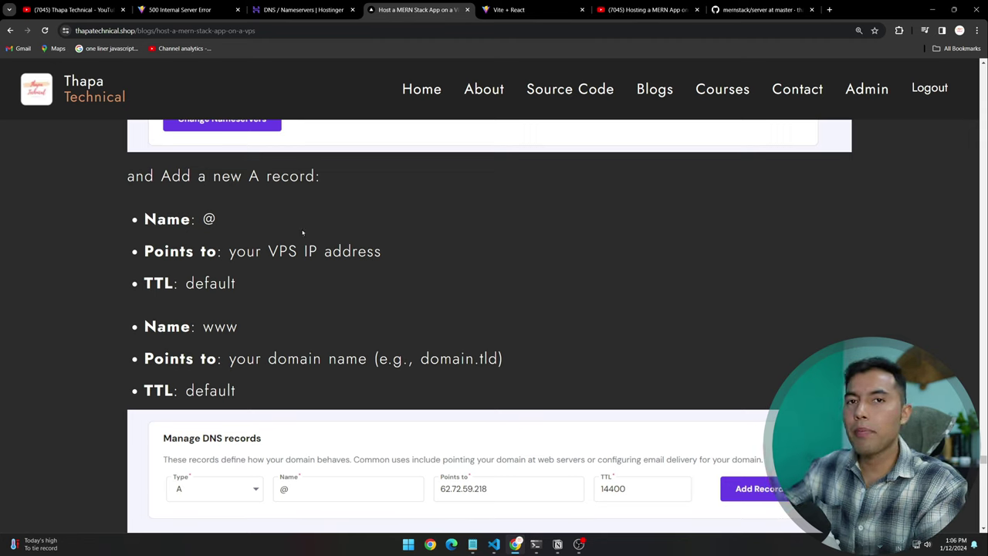
double_click(221, 326)
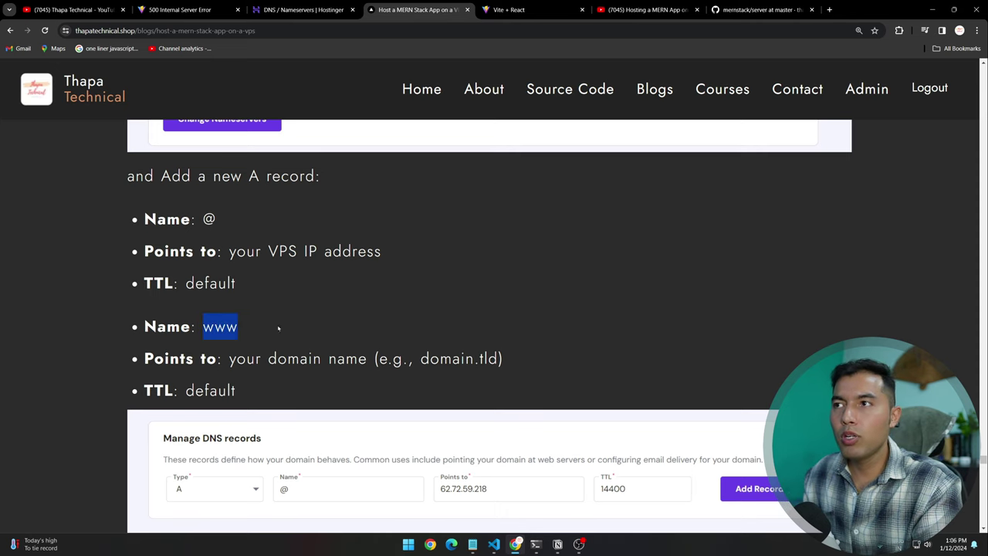
Step: Load thapatechnical.shop in place of the thapatechnical.site page and look at its home page
click(273, 9)
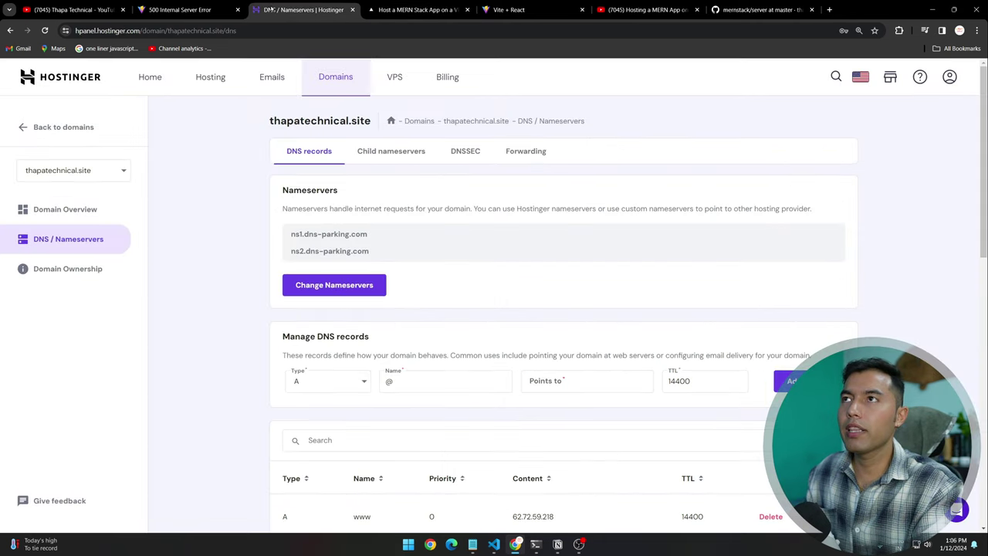
click(174, 10)
click(169, 30)
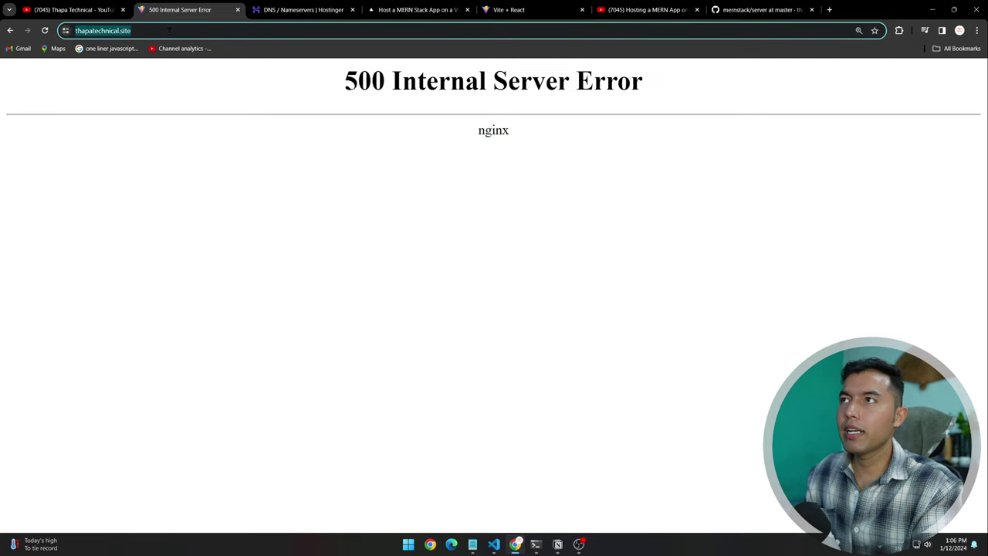
click(169, 30)
key(BackSpace)
key(BackSpace)
key(BackSpace)
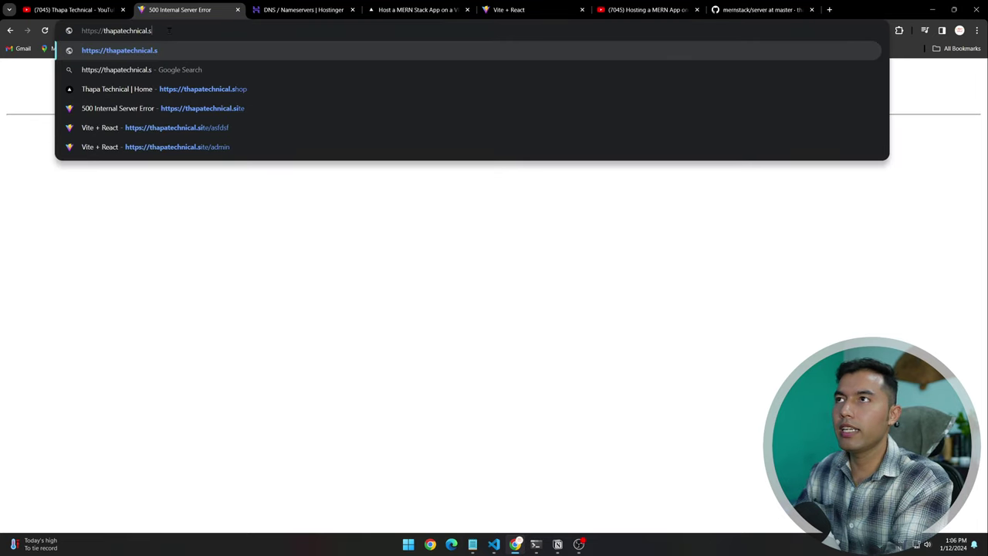
text(i)
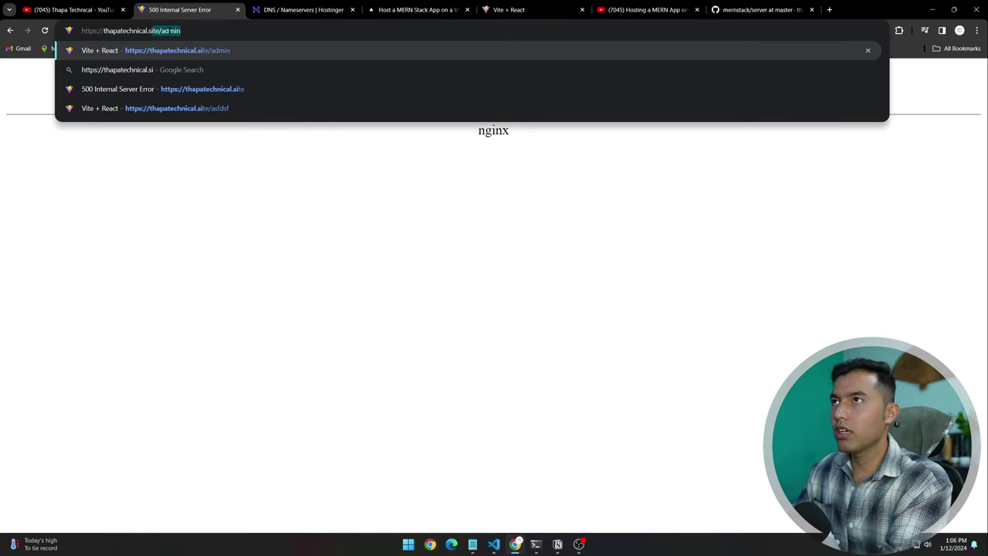
key(BackSpace)
key(BackSpace)
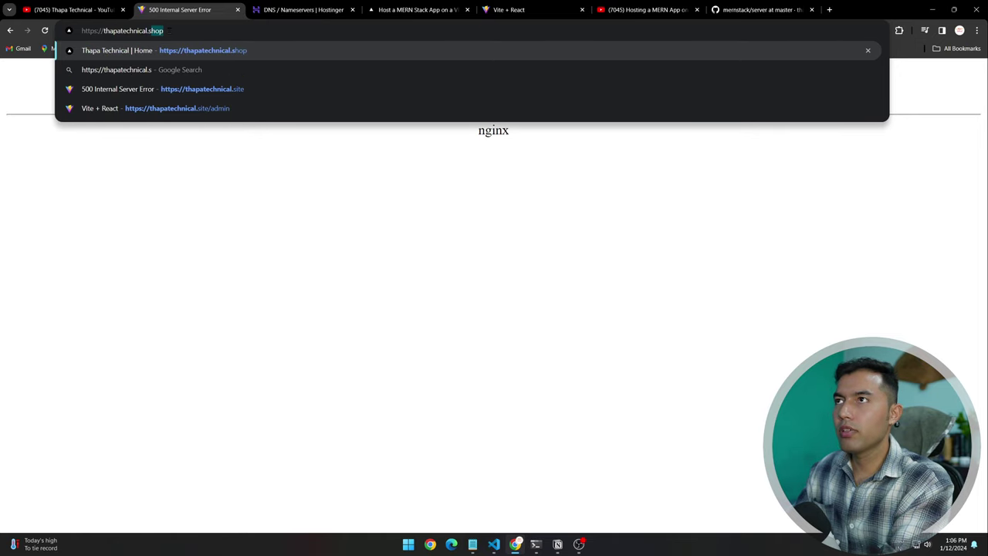
key(Return)
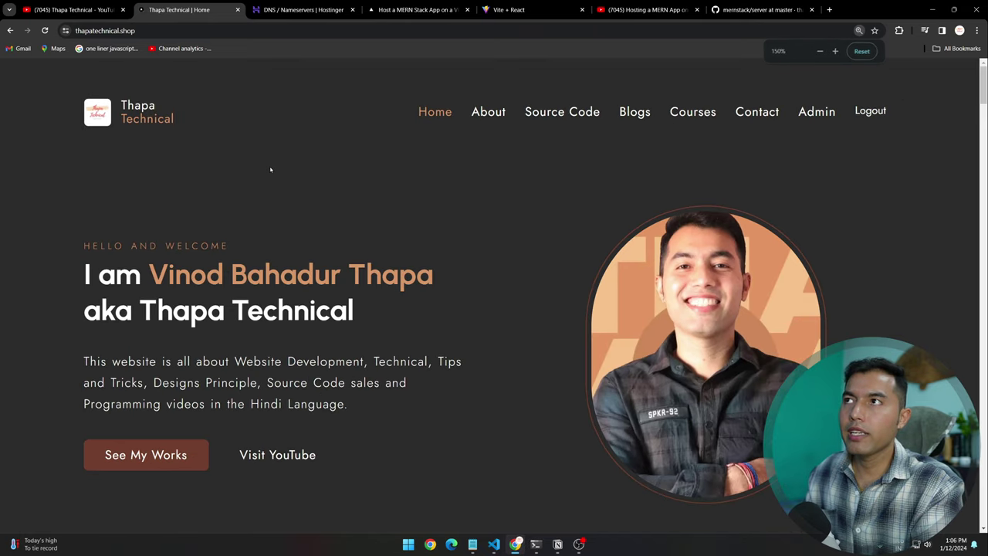
click(270, 169)
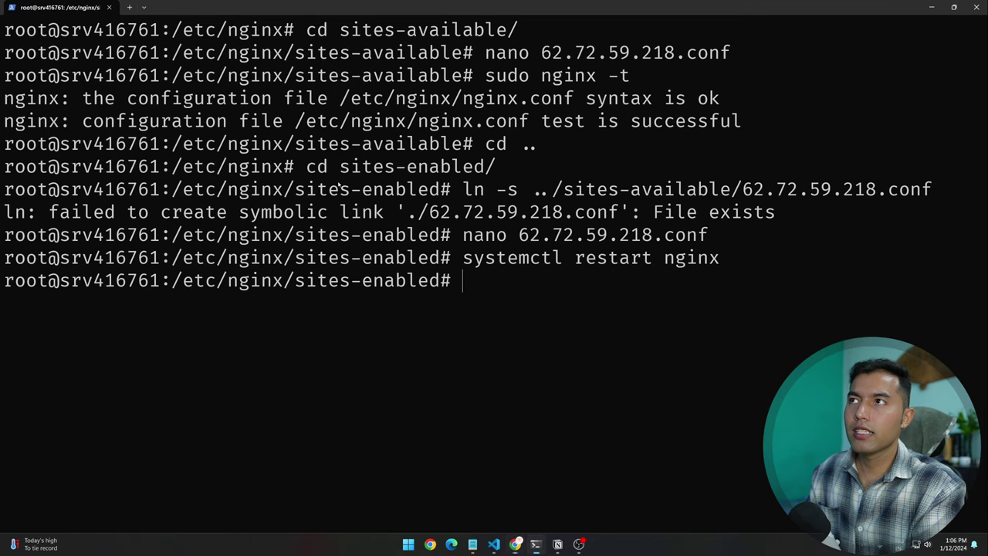
Step: Return to the browser and examine the nameservers and the new DNS record fields for thapatechnical.site in Hostinger
key(alt+Tab)
key(alt+Tab)
key(alt+Tab)
key(alt+Tab)
key(alt+Tab)
key(alt+Tab)
key(alt+Tab)
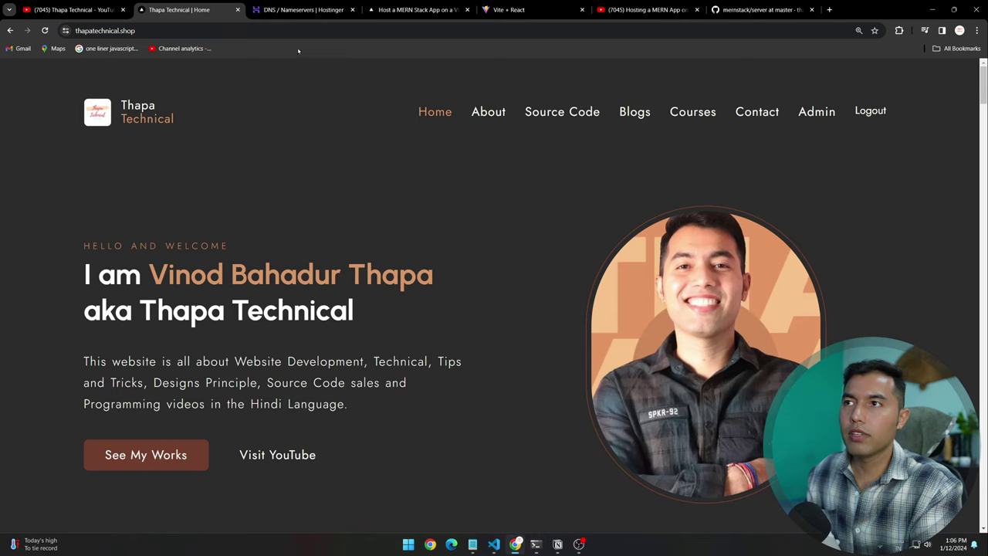
click(303, 10)
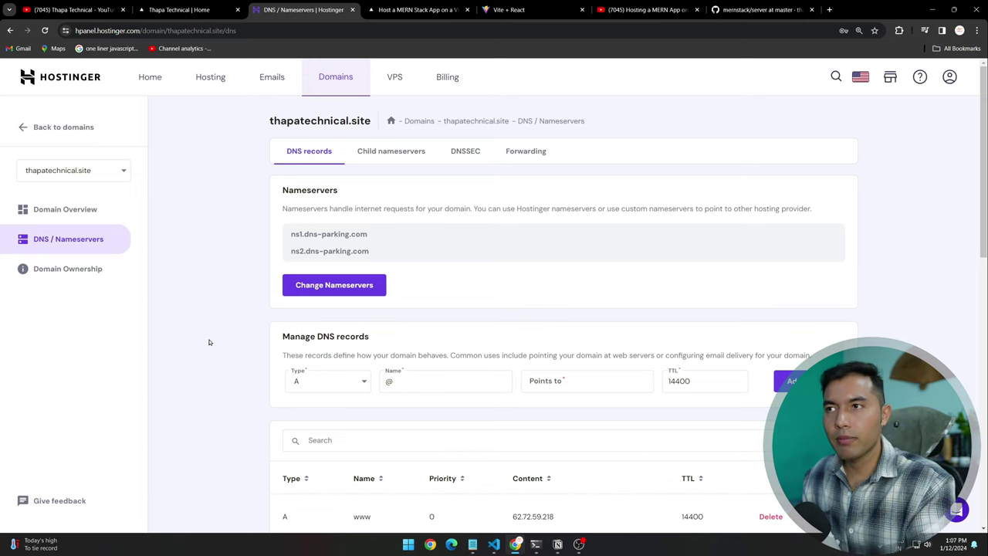
scroll(221, 309, down, 3)
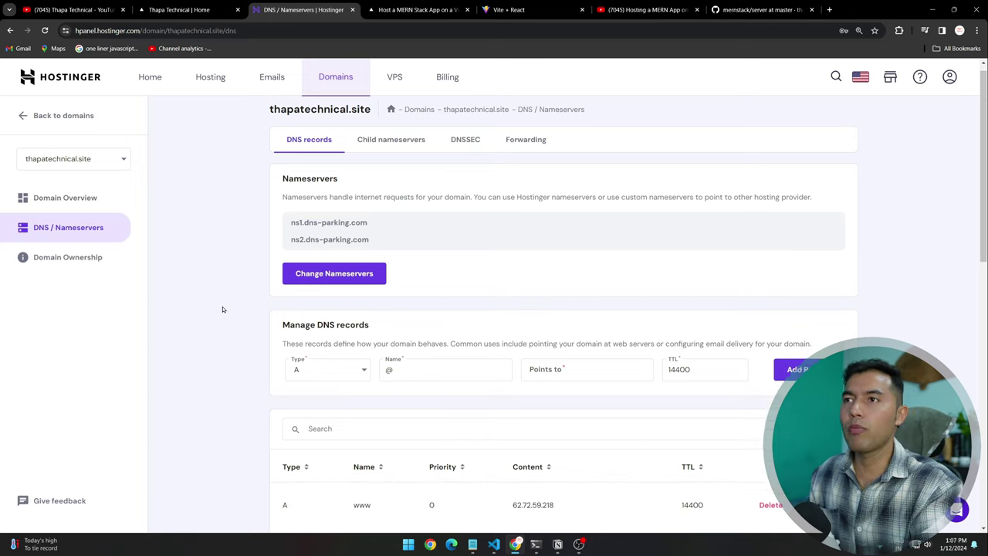
scroll(378, 201, up, 2)
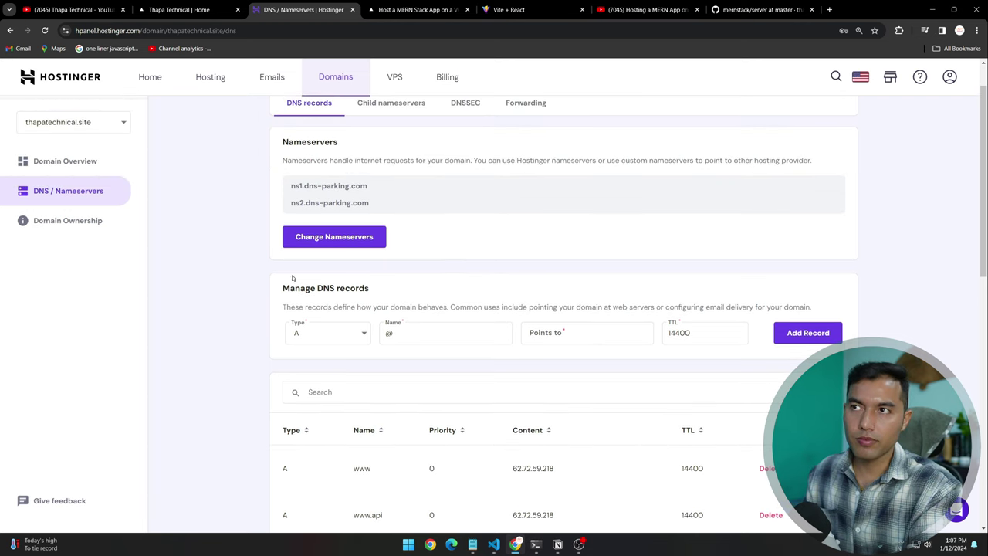
scroll(294, 279, down, 1)
double_click(389, 285)
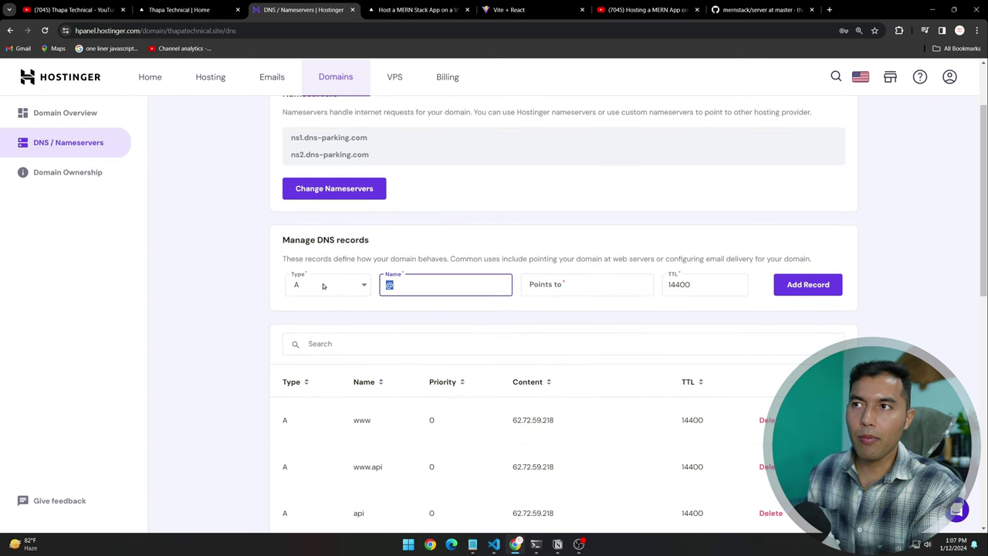
click(331, 245)
click(420, 283)
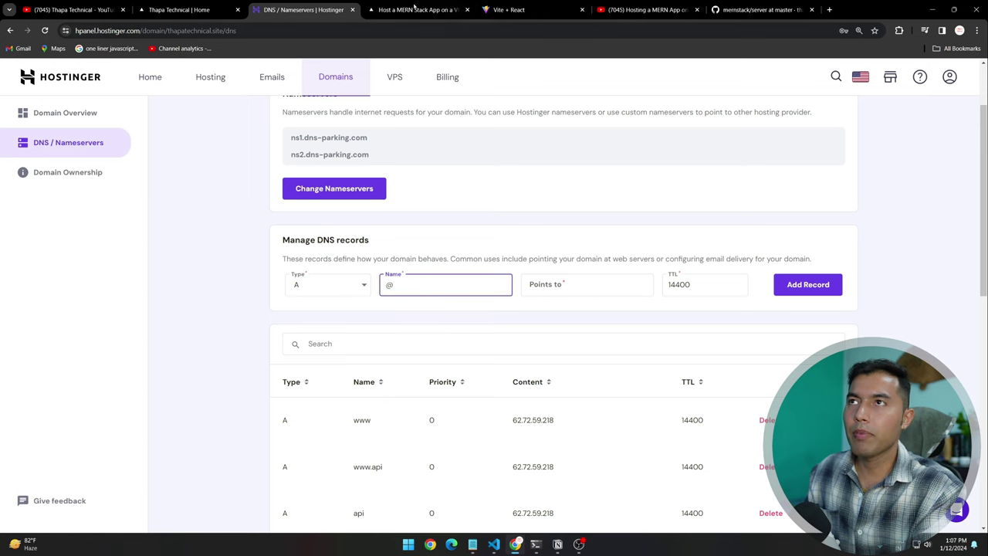
Step: Check in the hosting guide what the @ record has to point to
click(414, 10)
scroll(320, 269, down, 4)
scroll(319, 269, up, 5)
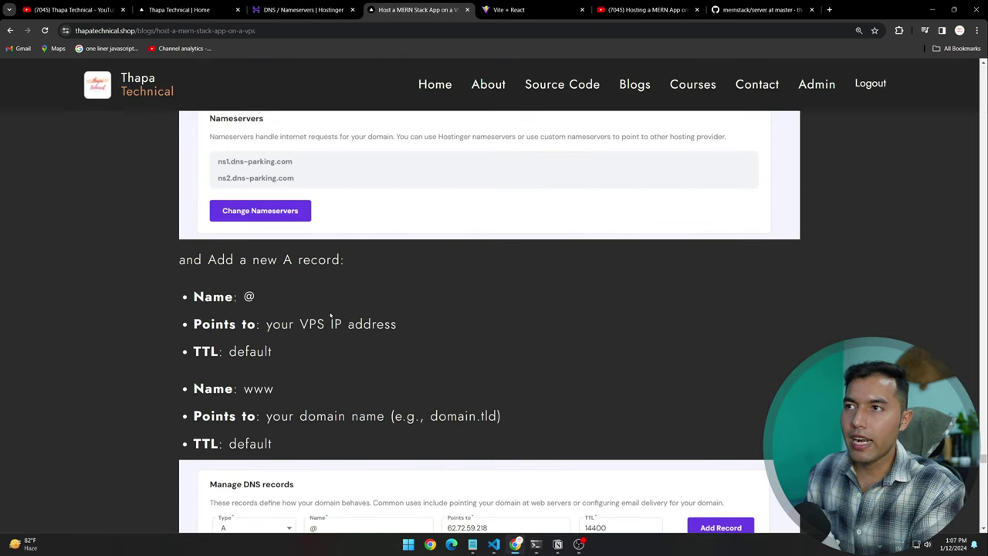
drag(272, 325, 451, 326)
click(451, 326)
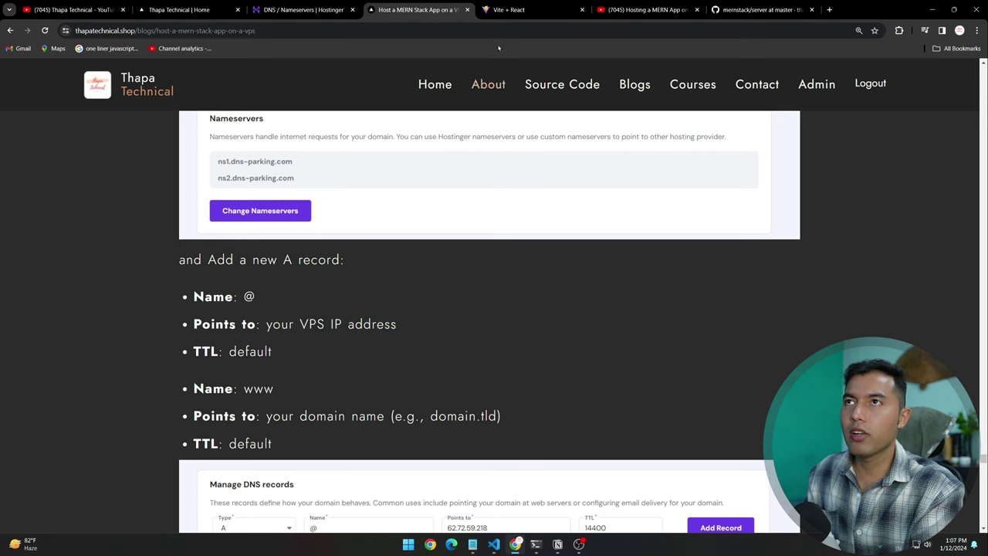
Step: Try to add an A record named @ pointing to 62.72.59.218 in Hostinger, cancelling at the confirmation
click(284, 11)
scroll(252, 175, up, 2)
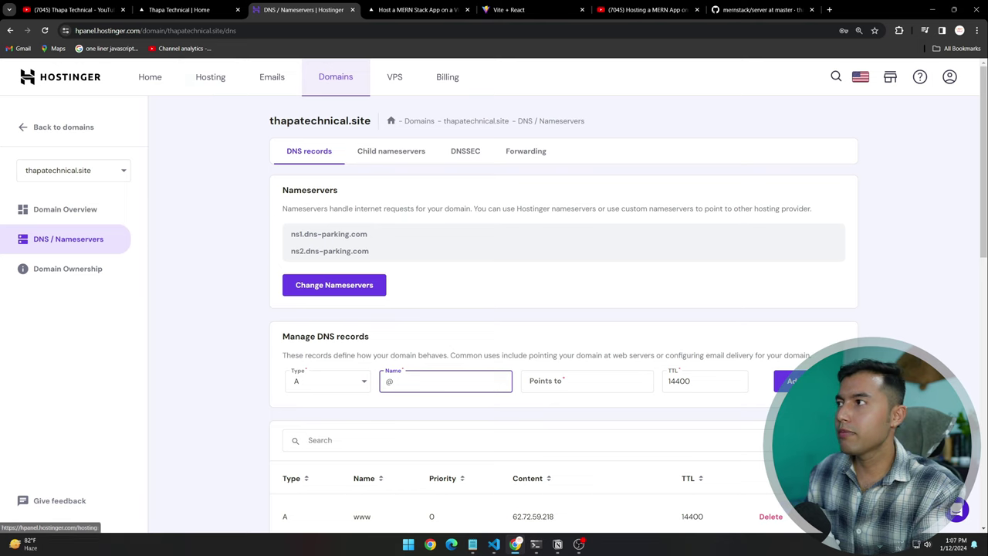
scroll(334, 133, down, 3)
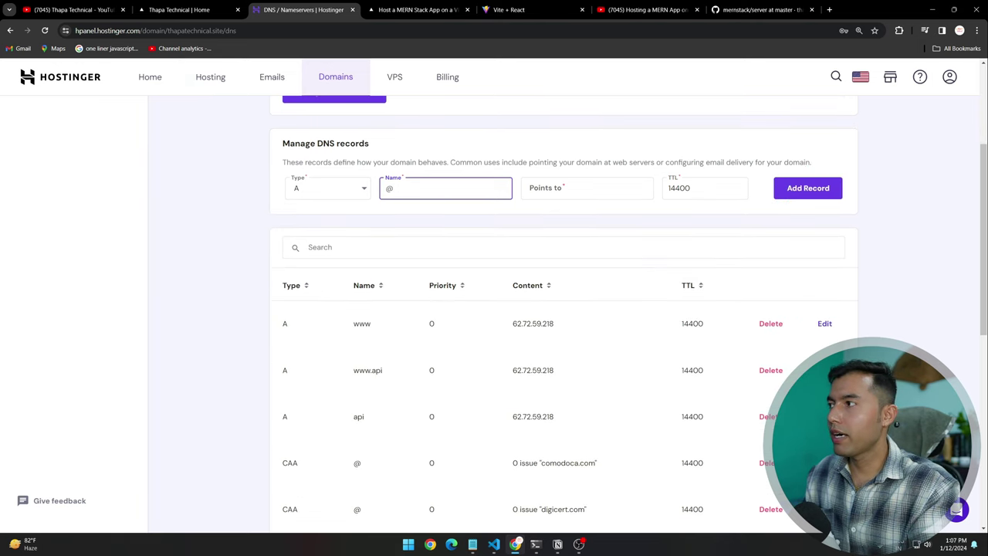
key(alt+Tab)
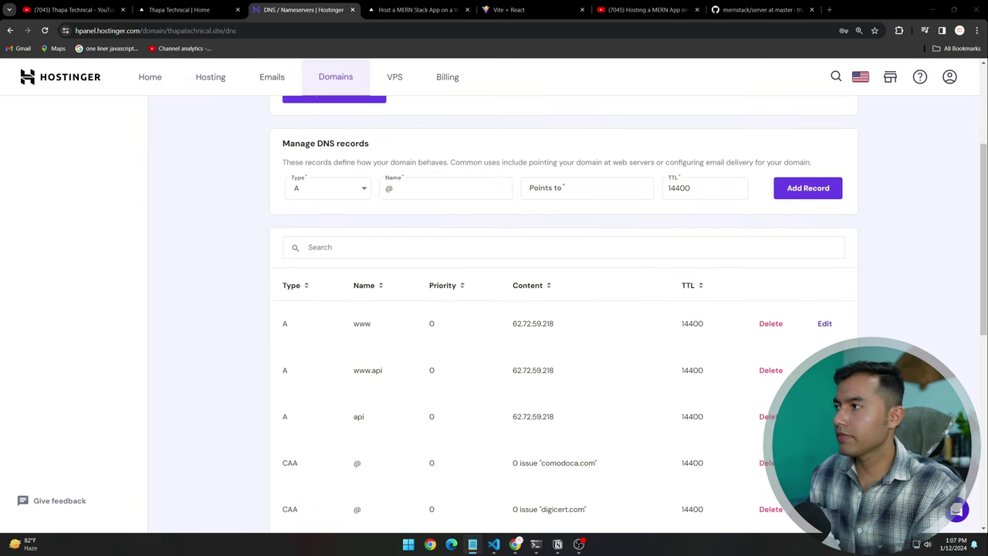
click(569, 187)
text(62.72.59.218)
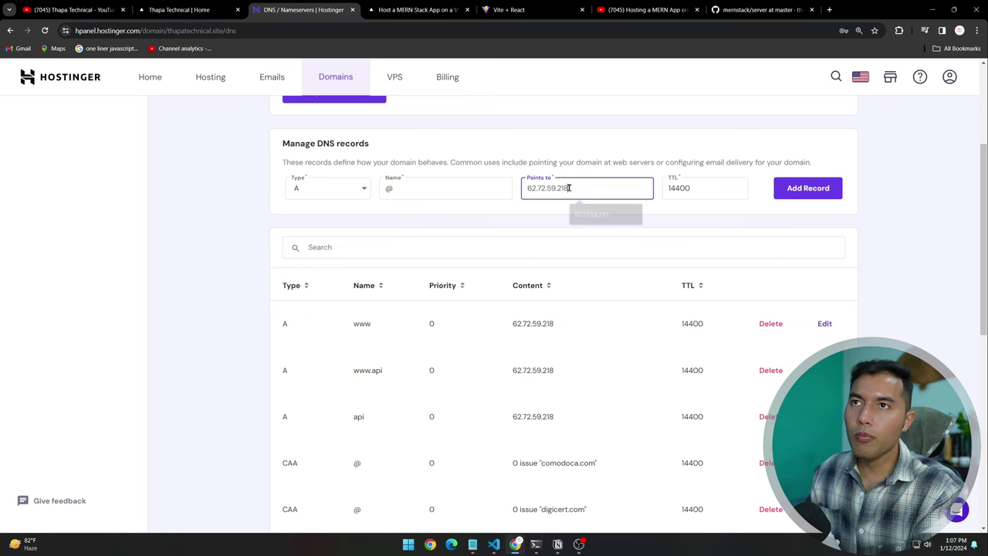
click(813, 193)
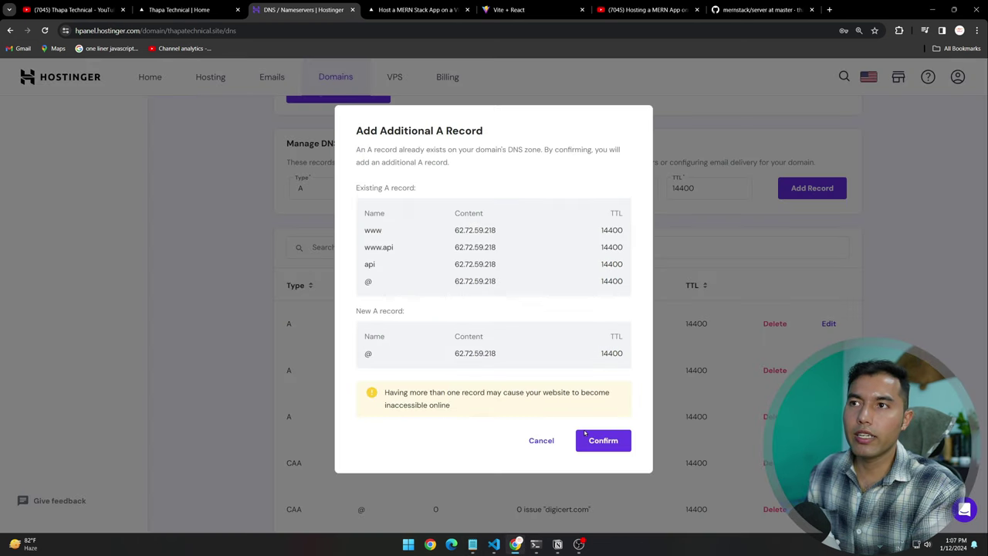
click(541, 441)
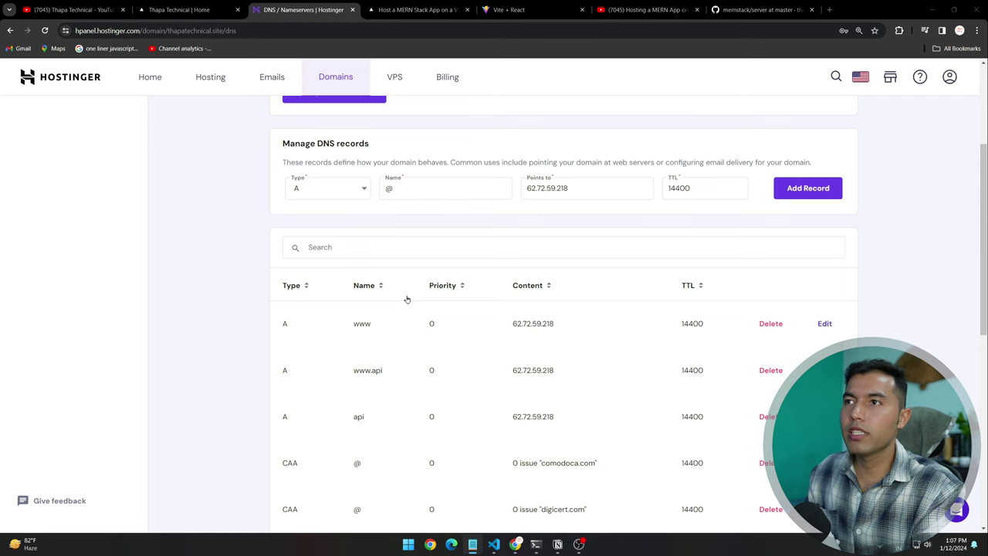
Step: Copy the www name from the guide and enter it as the name of the new A record
key(ctrl+Tab)
scroll(360, 311, down, 1)
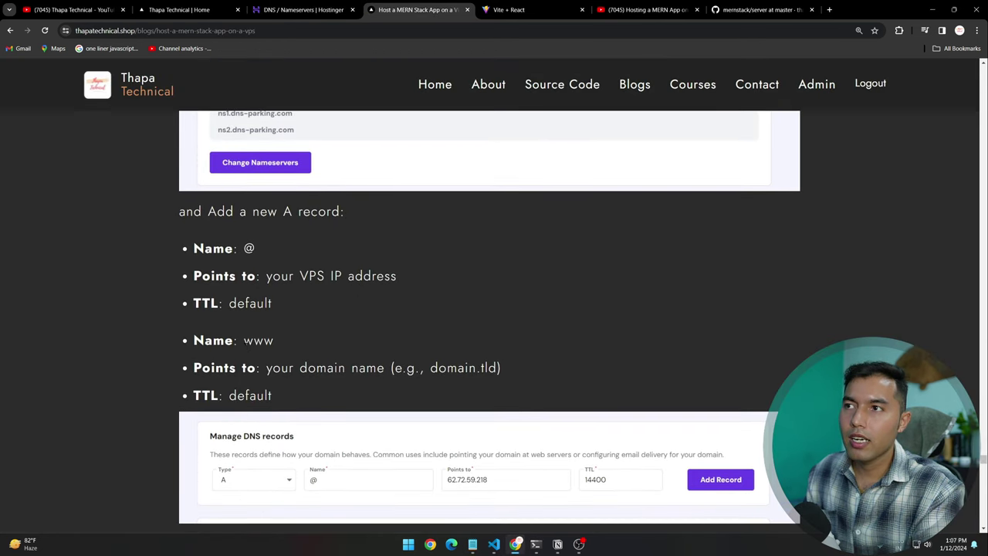
drag(244, 340, 273, 341)
key(ctrl+c)
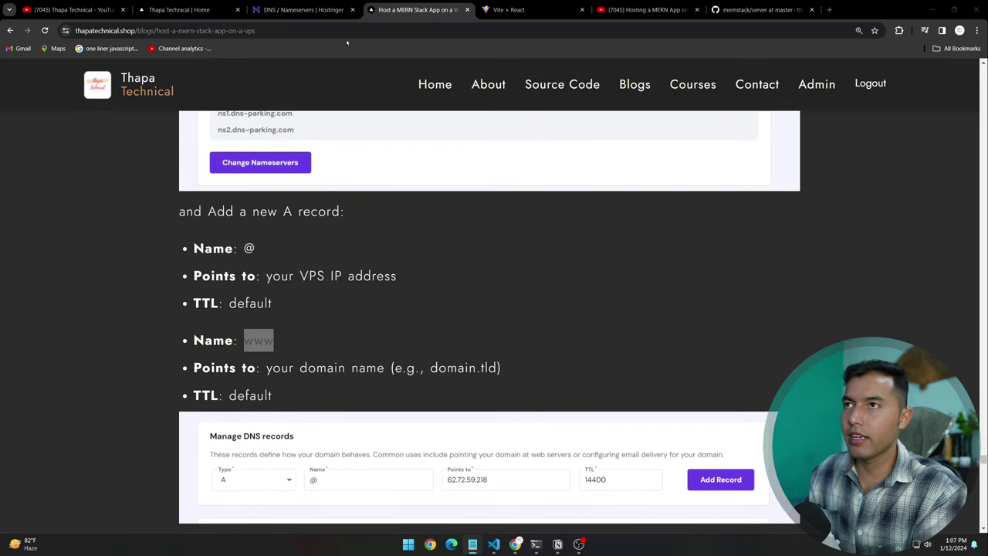
click(272, 7)
click(443, 190)
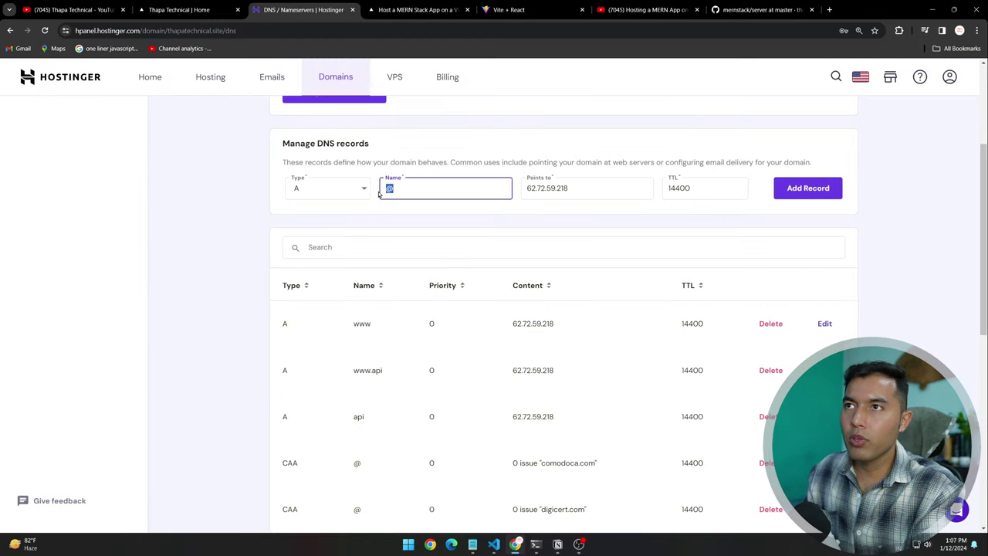
key(ctrl+v)
click(580, 188)
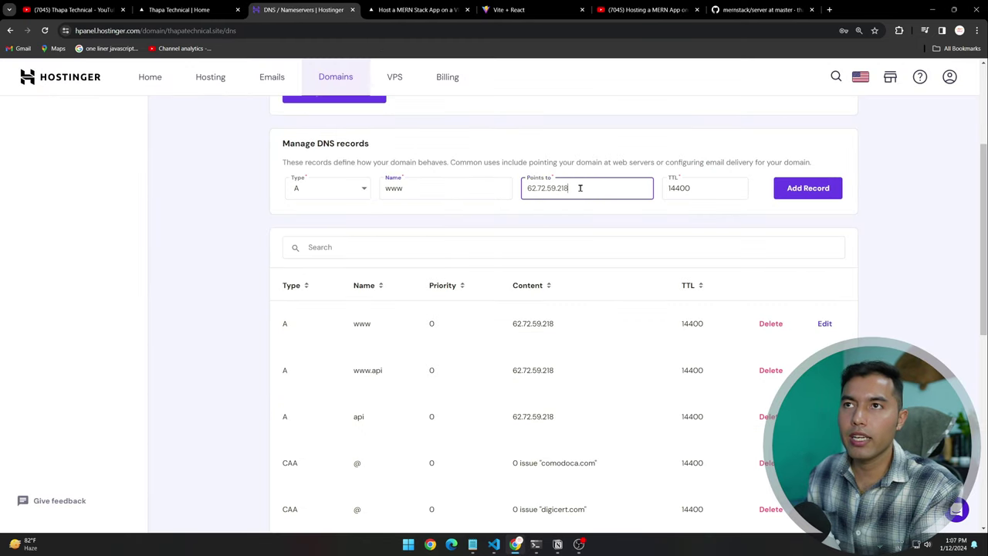
Step: Recheck the guide's VPS IP address entry and try to add the www A record pointing to 62.72.59.218, cancelling at the confirmation
click(429, 8)
click(434, 292)
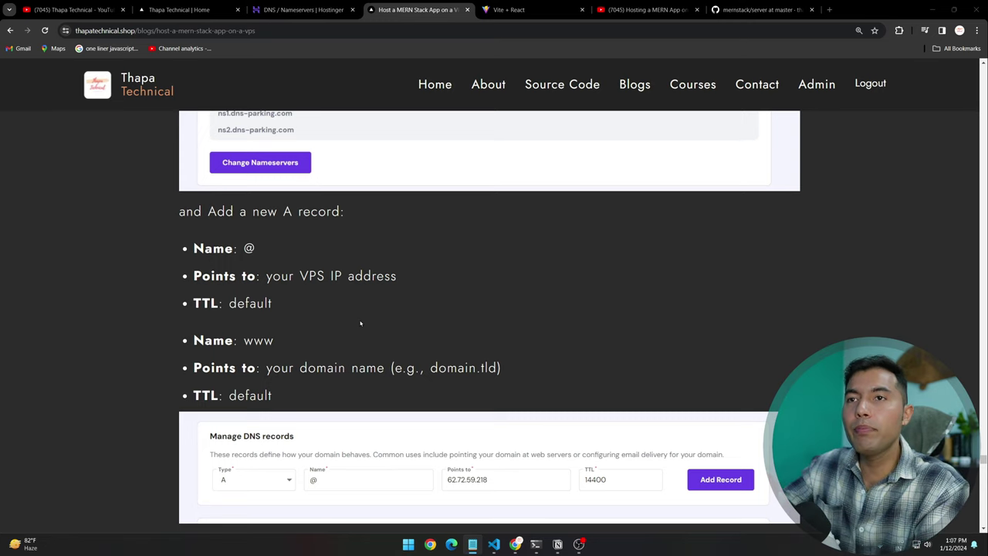
drag(266, 277, 396, 276)
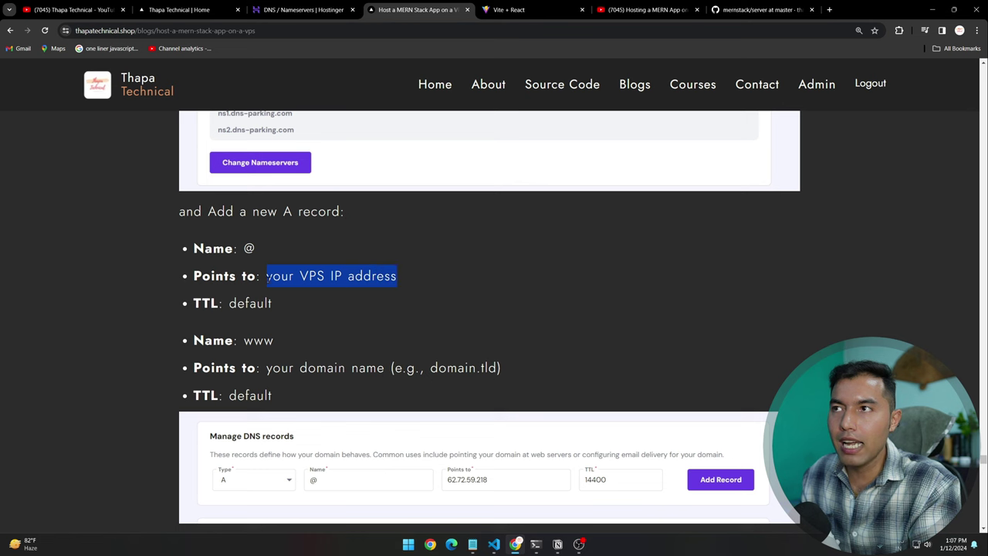
key(ctrl+shift+Tab)
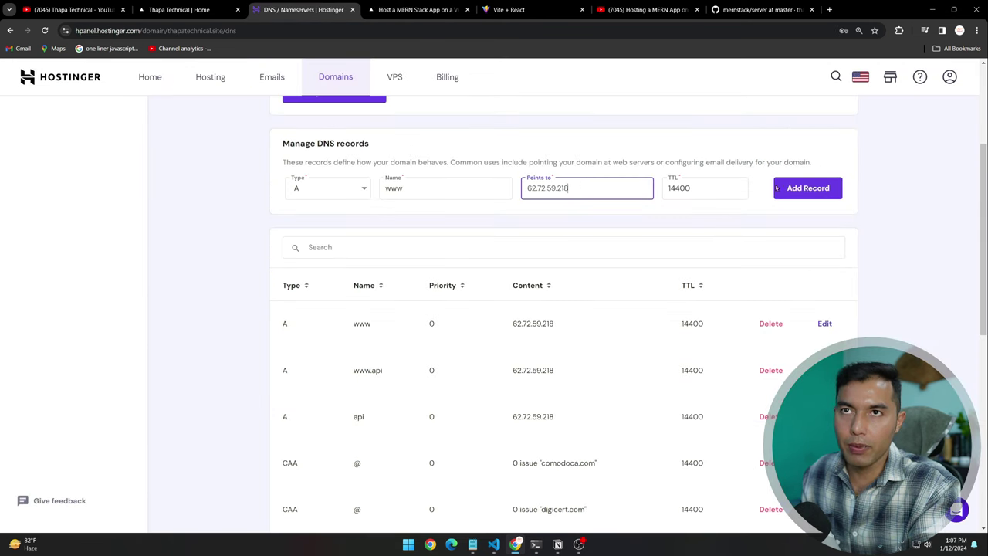
click(819, 191)
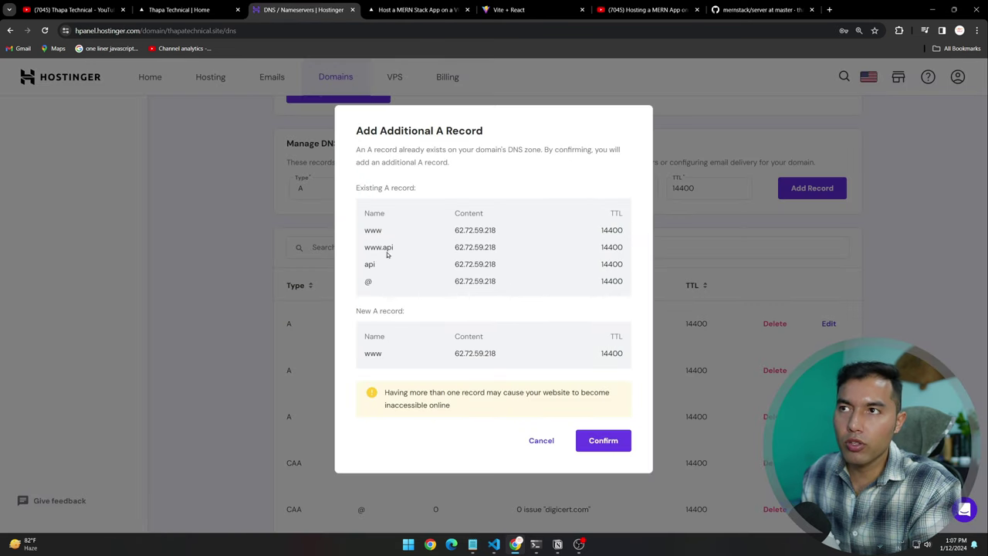
drag(362, 230, 624, 285)
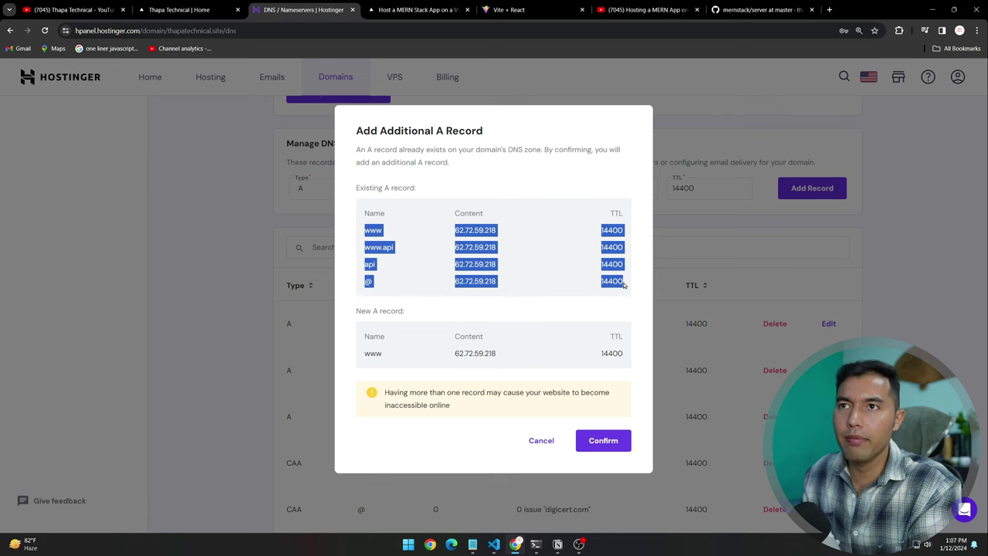
click(541, 441)
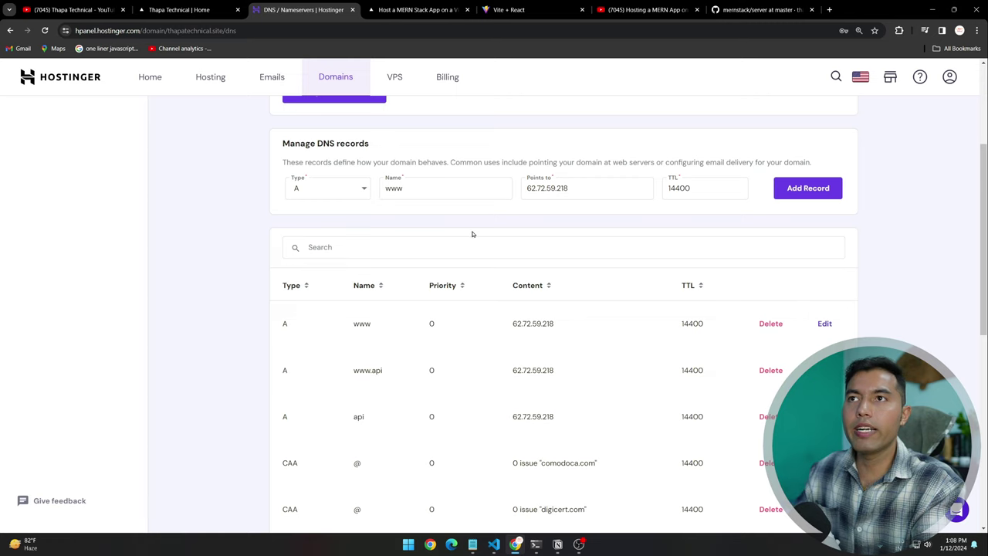
Step: View the deployed Vite + React site at 62.72.59.218:4173 and switch back to the server terminal
mouse_move(402, 3)
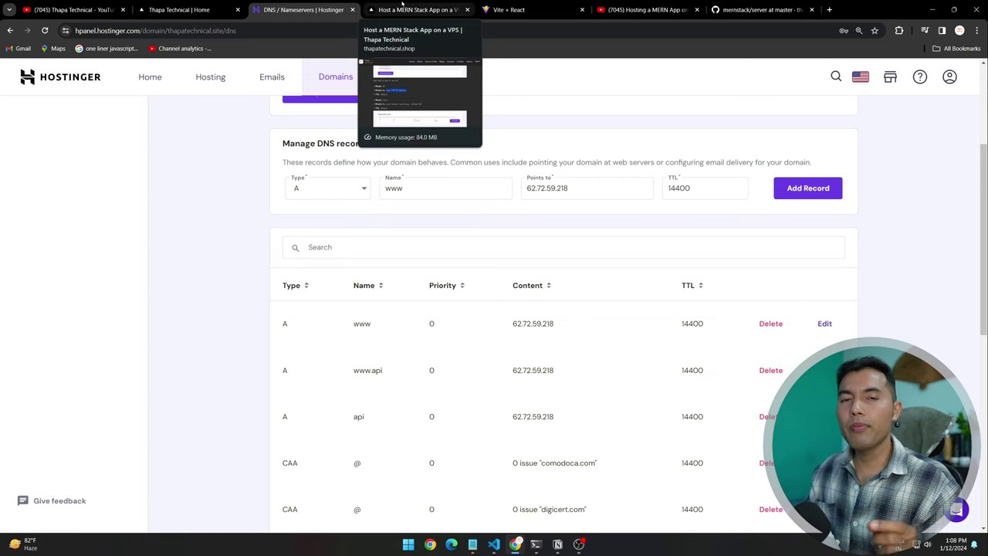
scroll(244, 243, up, 2)
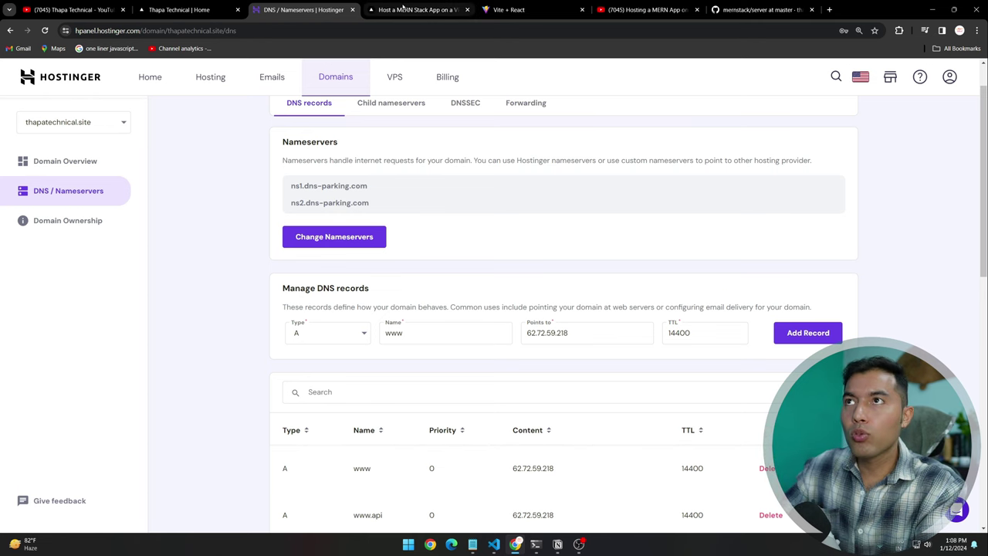
key(ctrl+Tab)
key(ctrl+Tab)
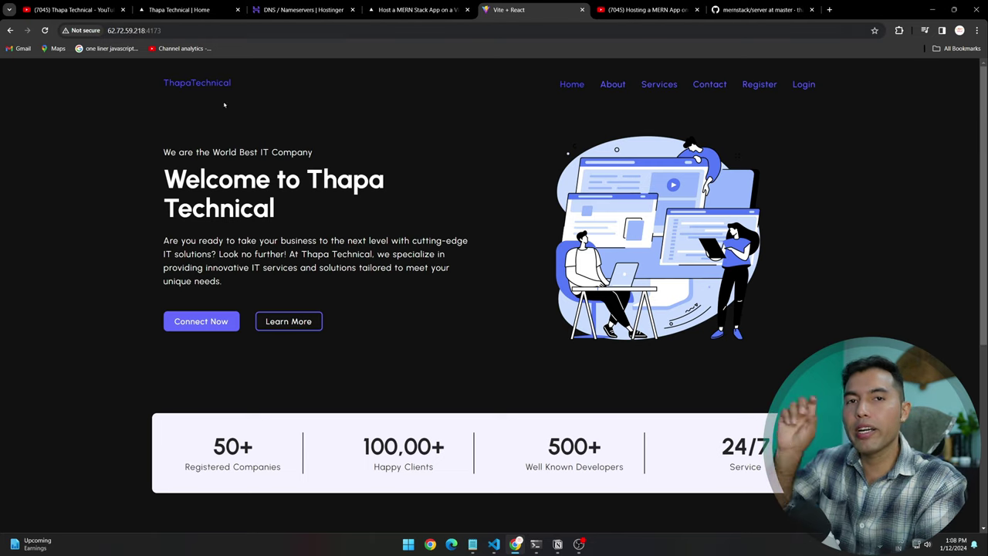
click(932, 10)
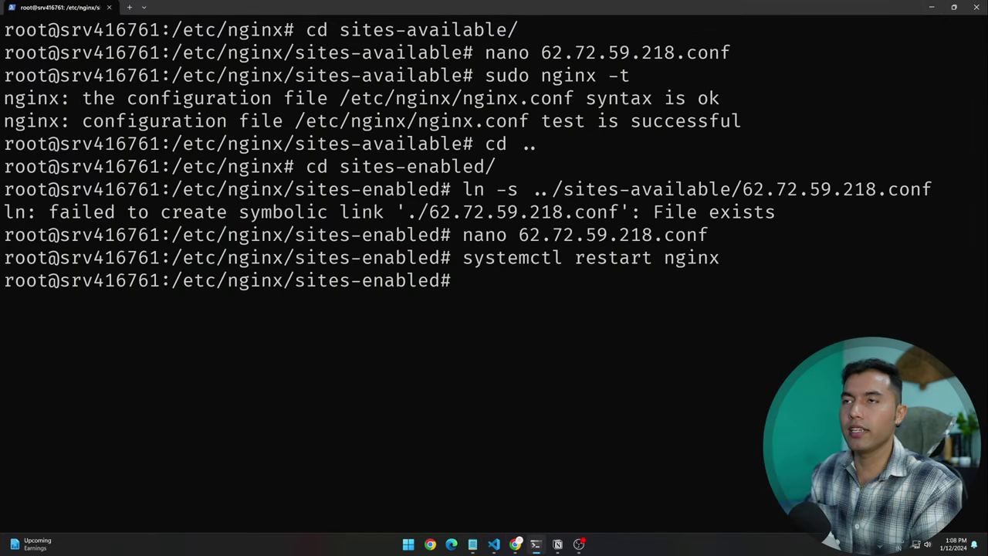
Step: Switch to the hosting guide and review its command for copying 62.72.59.218.conf to a domain-named config file
key(alt+Tab)
scroll(404, 353, down, 4)
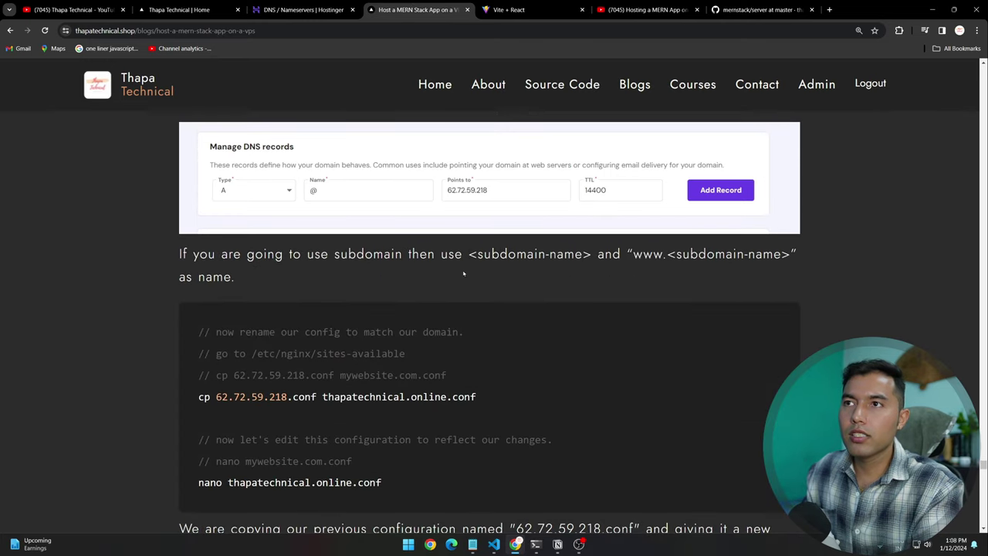
scroll(463, 274, down, 1)
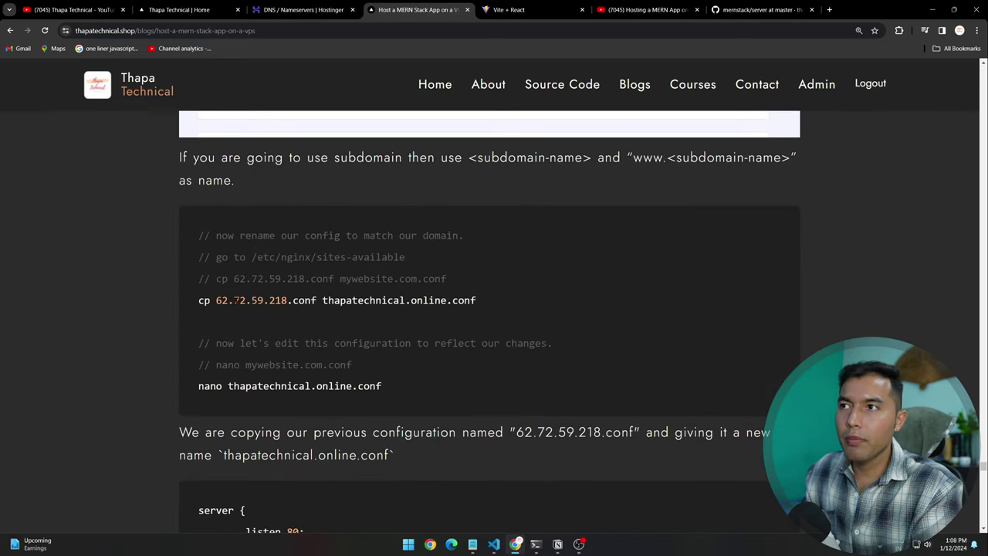
drag(217, 301, 314, 300)
click(311, 300)
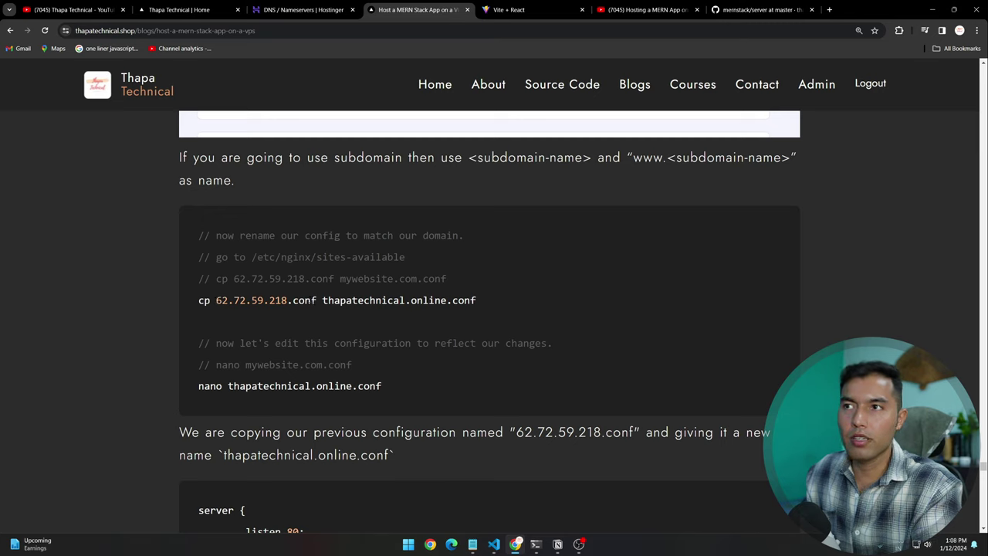
drag(217, 301, 476, 300)
click(288, 300)
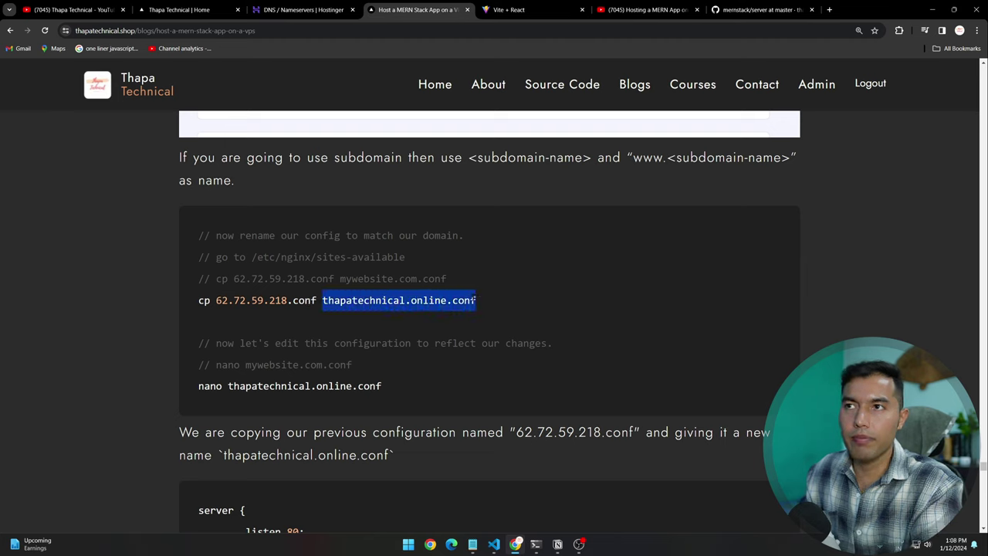
click(395, 300)
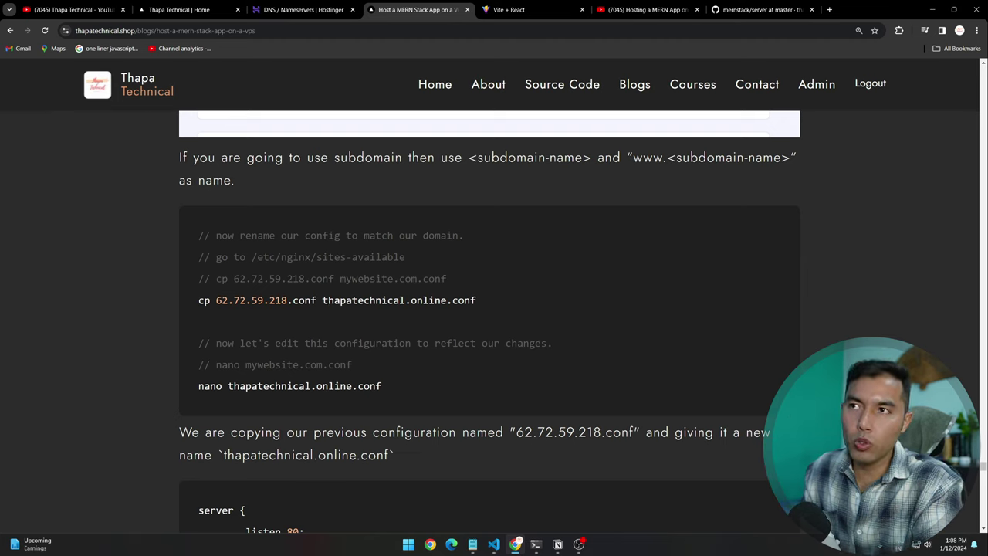
double_click(532, 299)
click(533, 303)
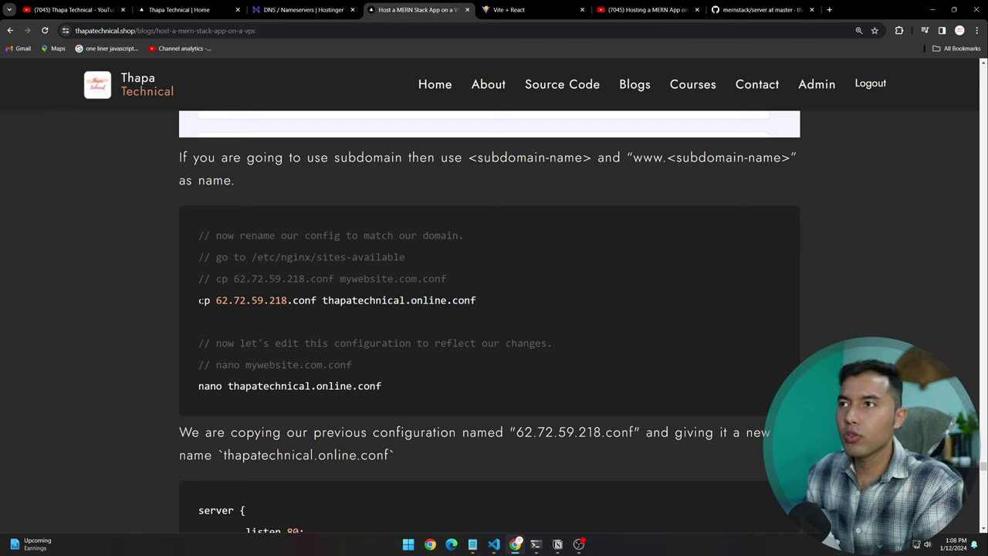
Step: Copy the guide's cp command for the thapatechnical.online.conf file and switch back to the server terminal
drag(193, 301, 498, 305)
key(ctrl+c)
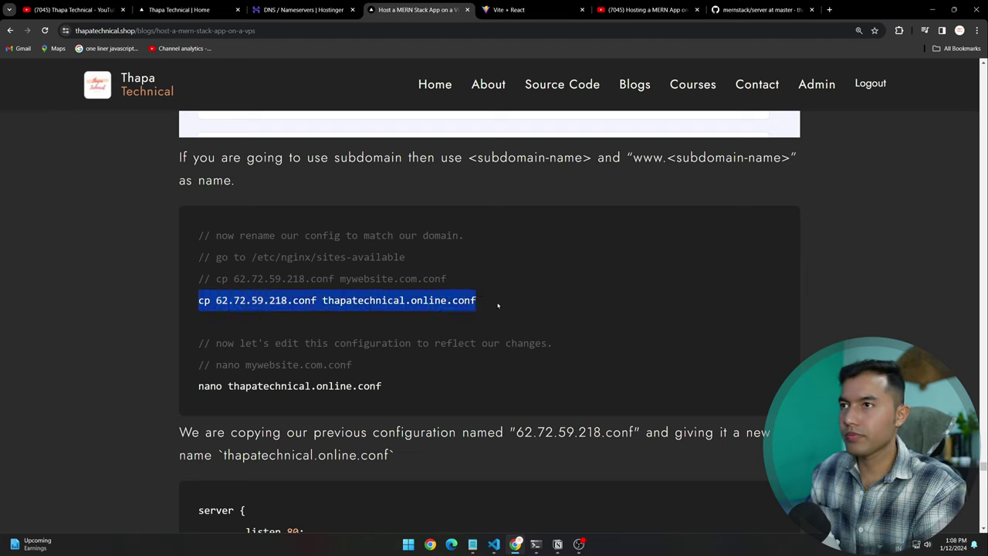
key(alt+Tab)
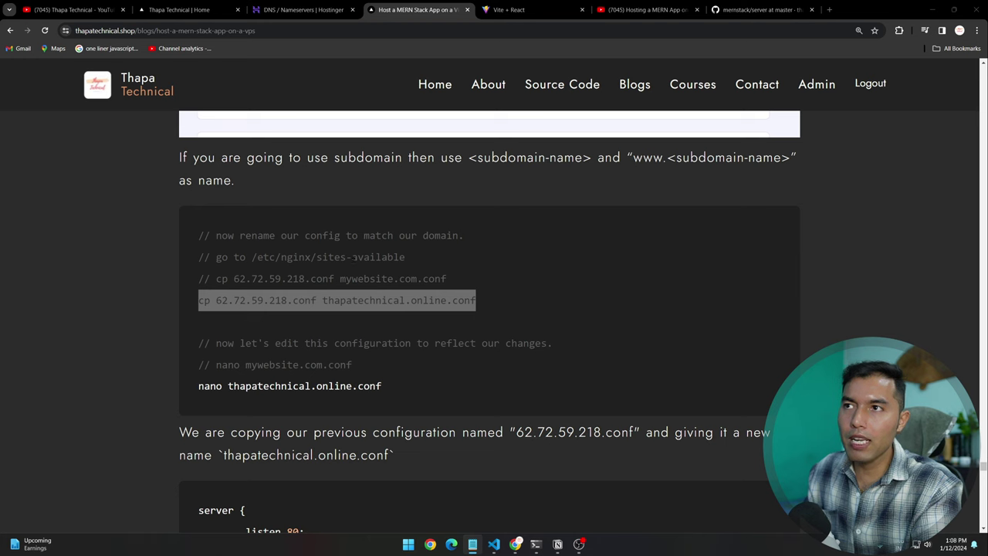
key(alt+Tab)
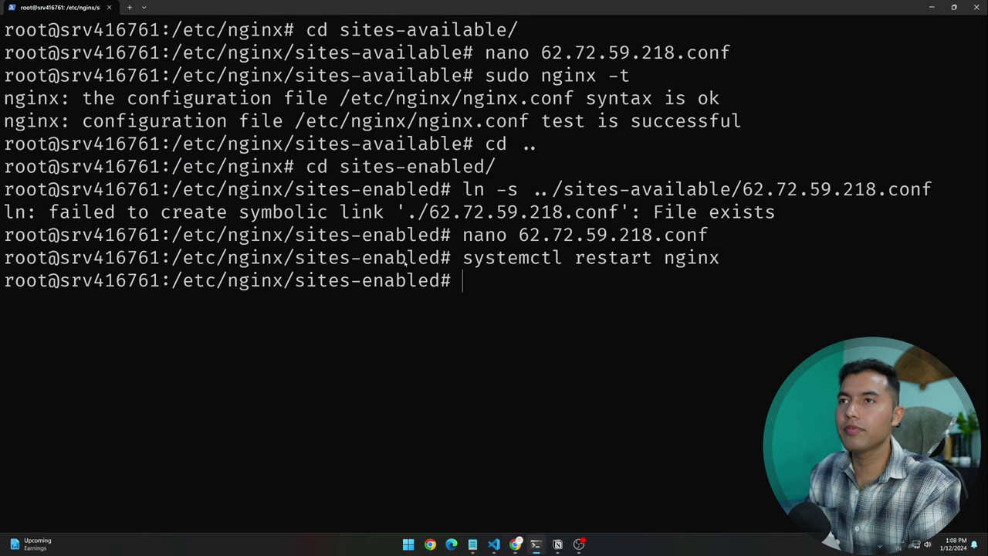
Step: Leave sites-enabled, clear the terminal and change into /etc/nginx/sites-available
text(cd ..)
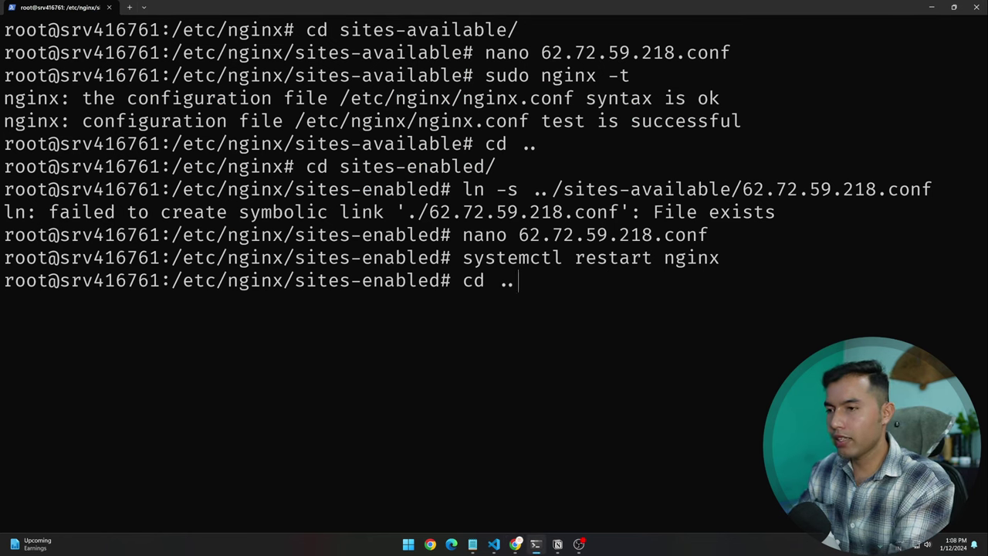
key(Return)
text(clear)
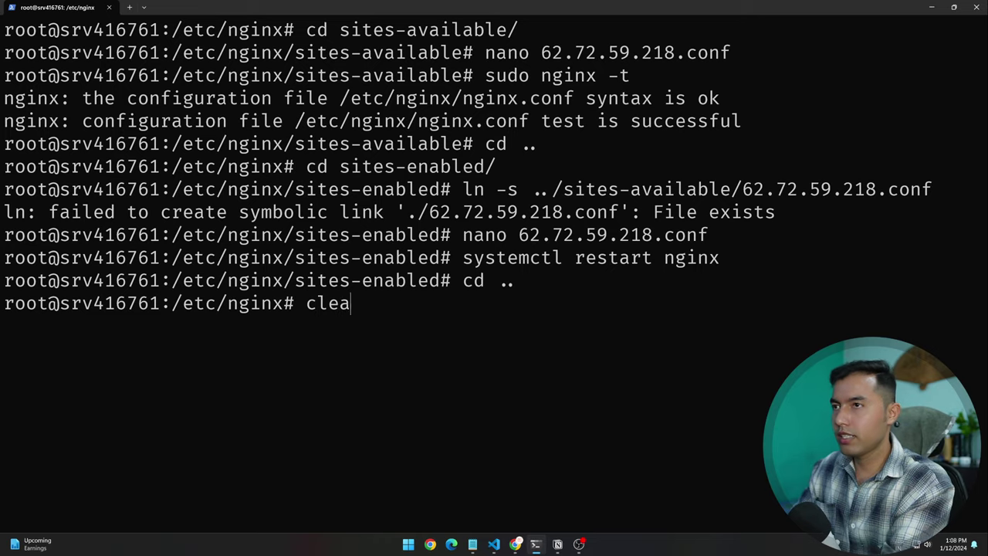
key(Return)
text(cd sti)
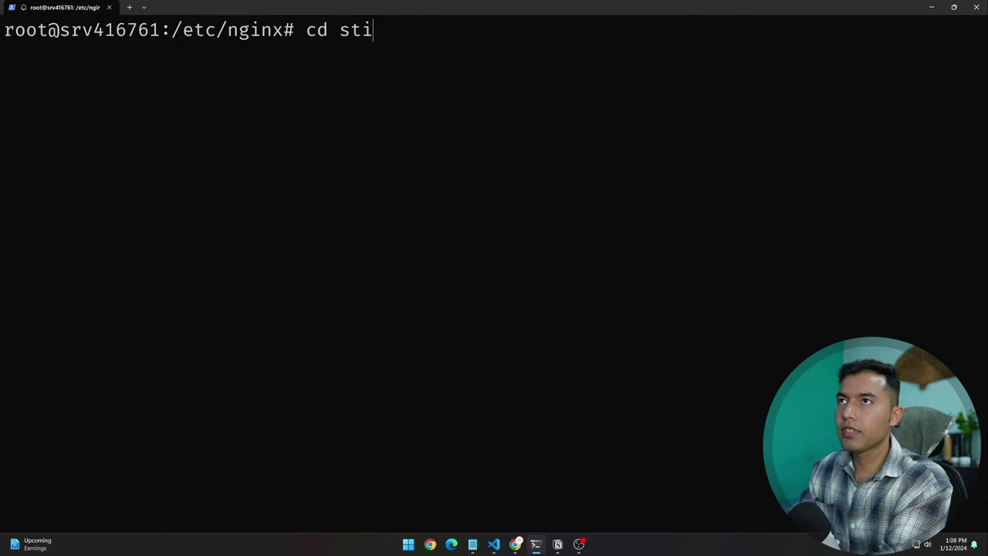
key(BackSpace)
key(BackSpace)
text(oi)
key(BackSpace)
key(BackSpace)
text(ites-)
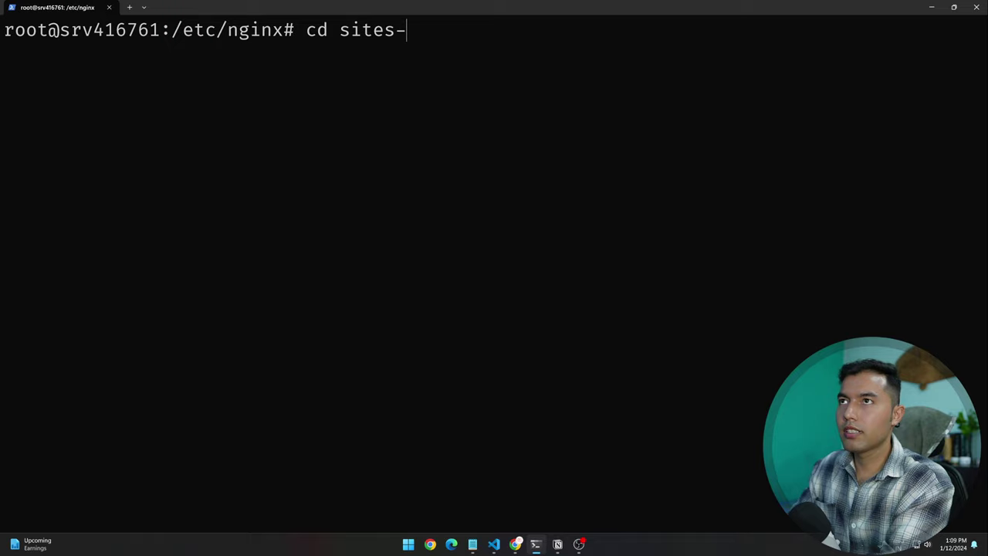
text(a)
key(Tab)
key(Return)
Step: Copy 62.72.59.218.conf to thapatechnical.site.conf by adapting the copied cp command to the .site domain
key(ctrl+v)
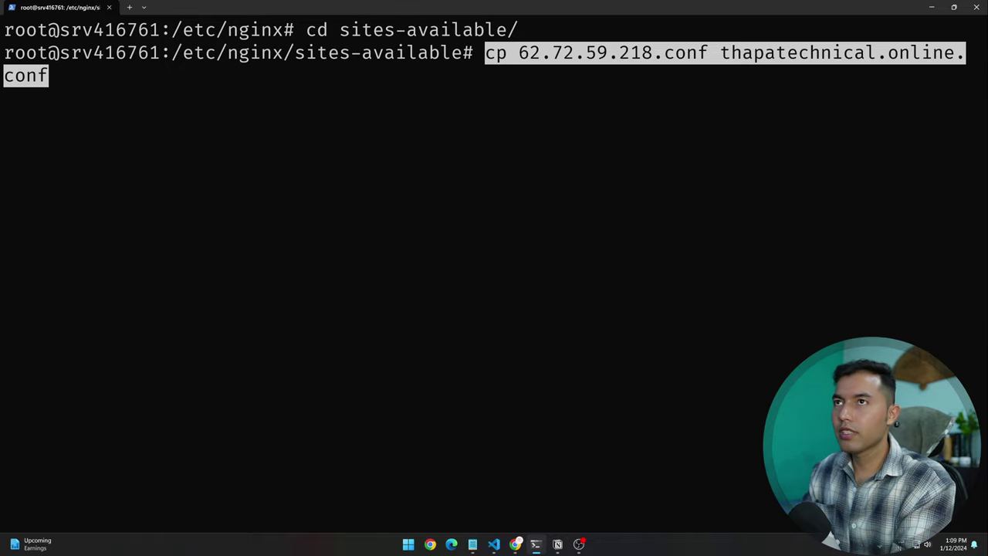
key(Left)
key(Left)
key(Left)
key(Left)
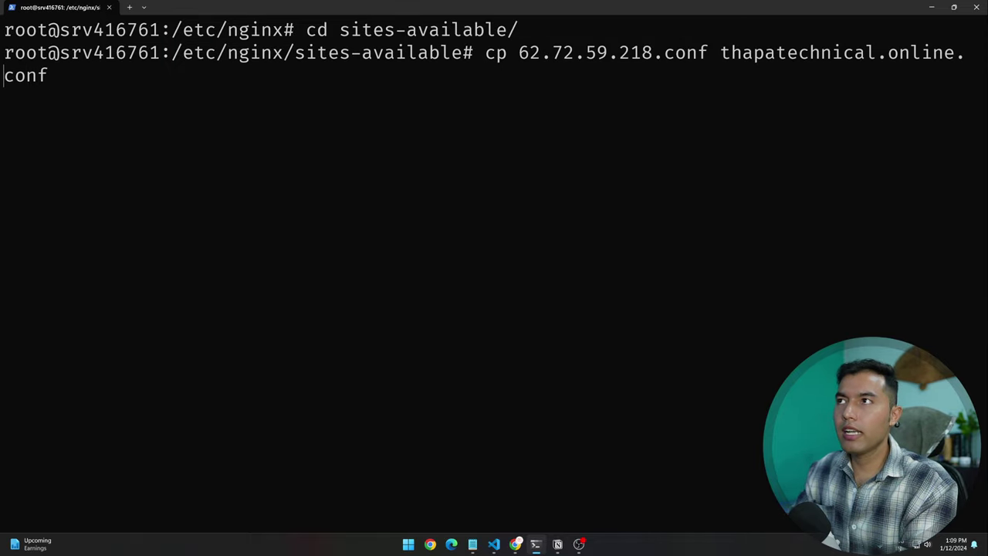
key(BackSpace)
key(BackSpace)
key(BackSpace)
key(BackSpace)
key(BackSpace)
key(BackSpace)
key(BackSpace)
text(site)
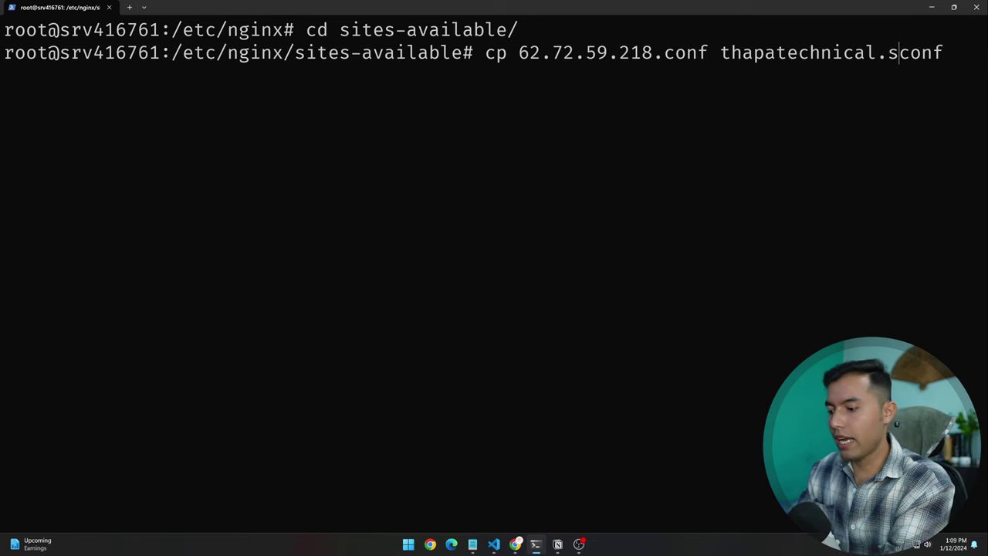
text(.)
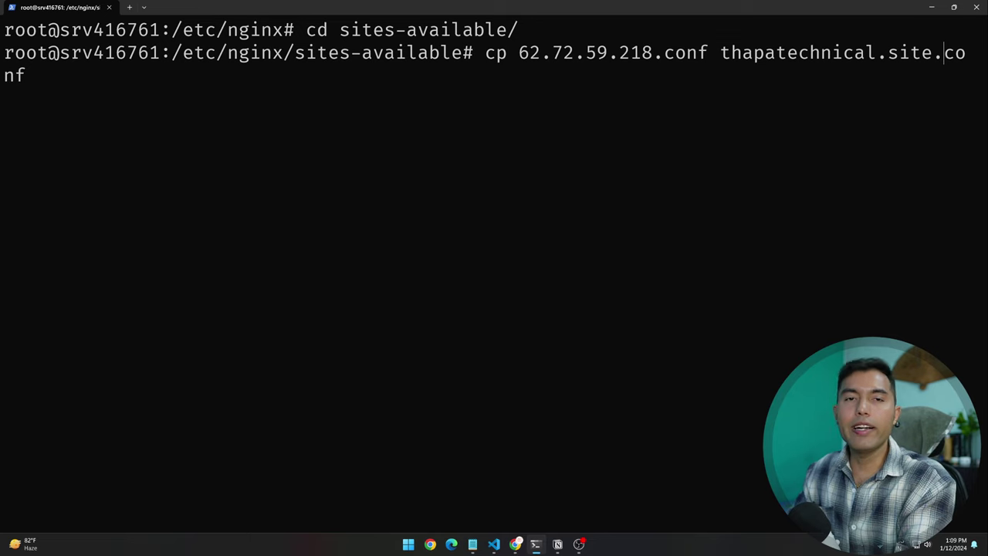
key(Return)
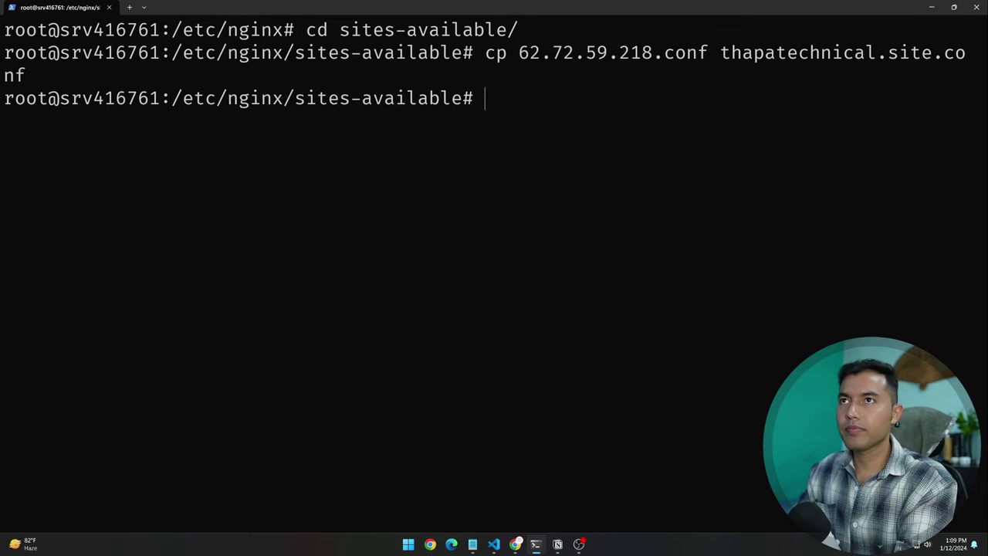
Step: Open thapatechnical.site.conf in nano
text(naon)
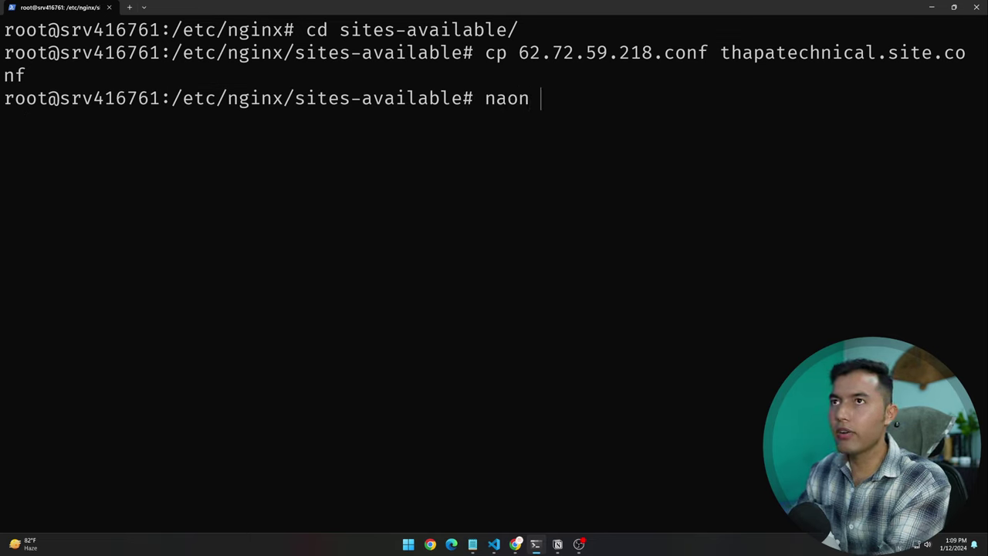
key(BackSpace)
key(BackSpace)
key(BackSpace)
text(no thapatechnical.)
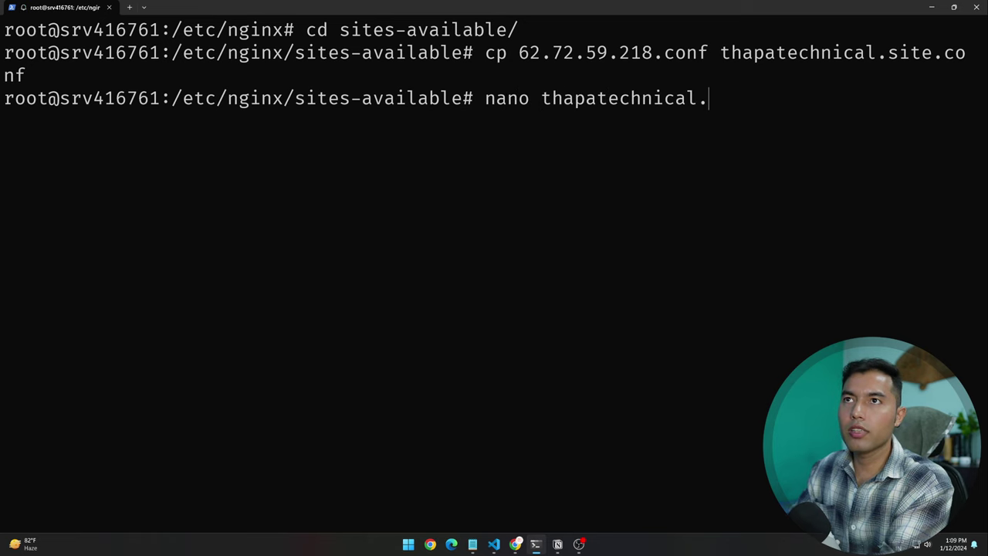
text(s)
key(Tab)
key(Return)
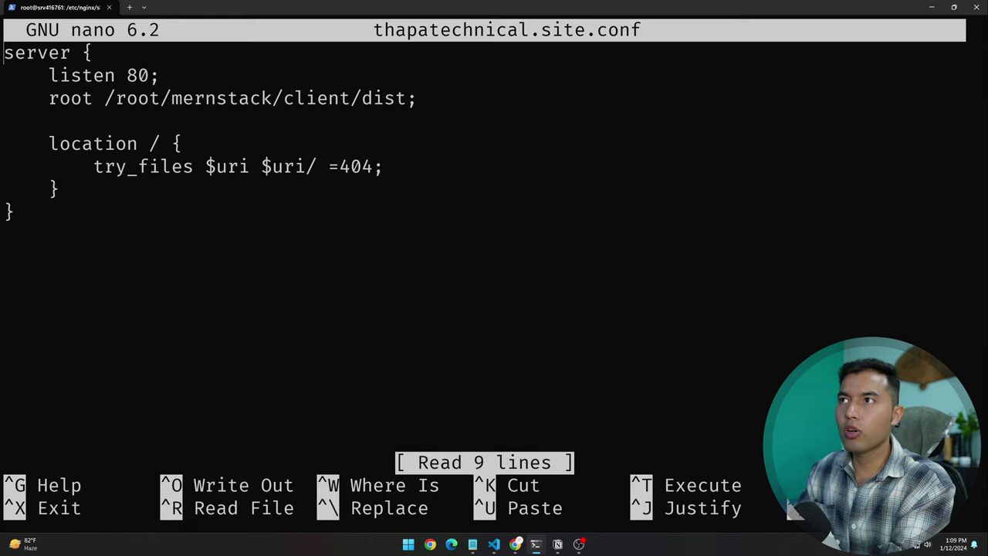
Step: Compare the open config with the guide's server block, examining the domain and www domain entries in server_name
drag(106, 268, 4, 48)
click(265, 215)
click(932, 7)
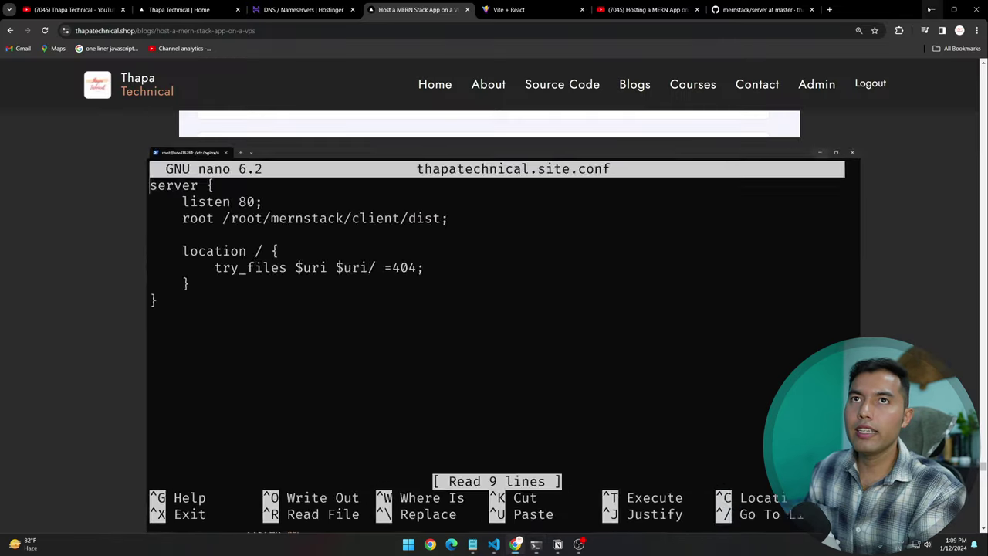
scroll(540, 293, down, 2)
click(468, 319)
scroll(468, 319, down, 1)
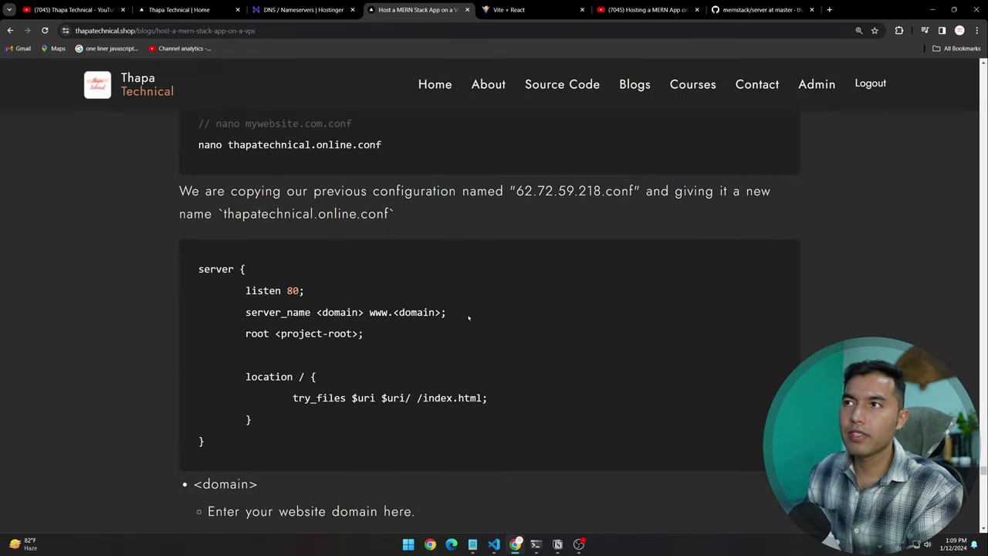
scroll(417, 312, down, 1)
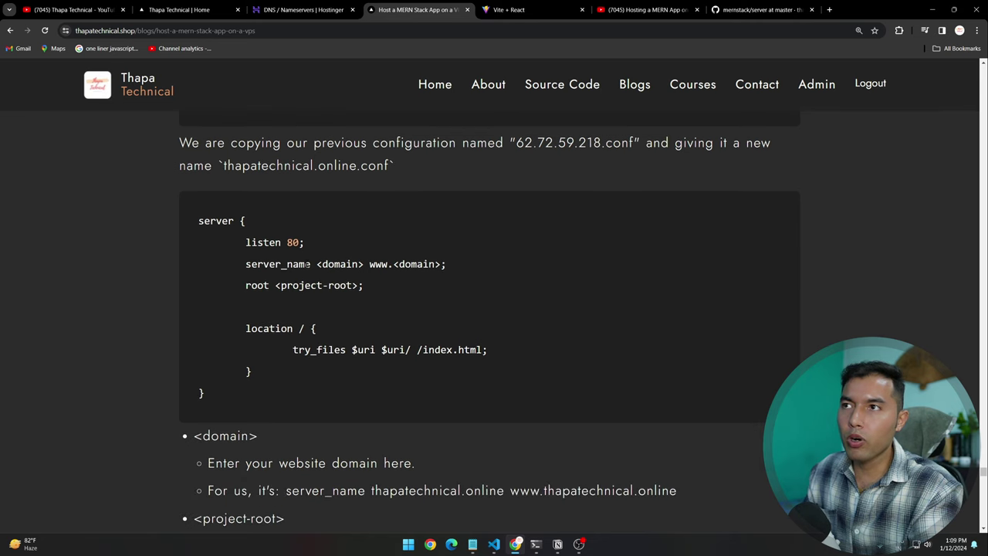
drag(317, 265, 361, 264)
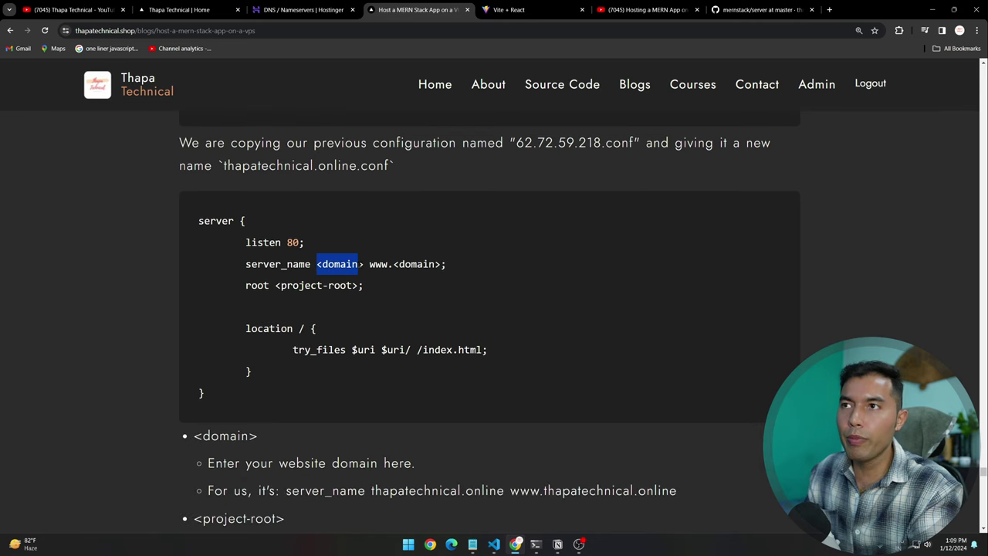
click(361, 264)
double_click(337, 264)
click(362, 264)
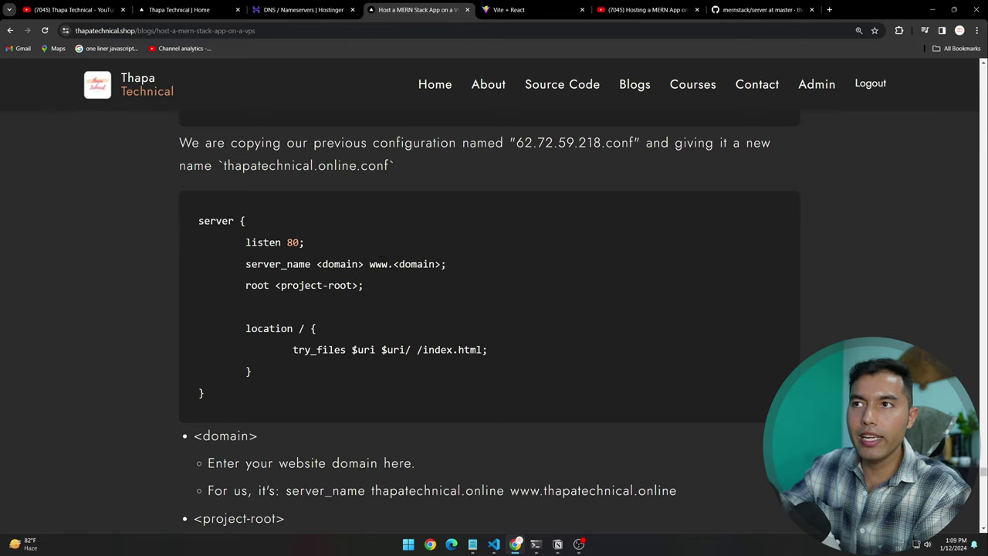
double_click(379, 264)
click(451, 265)
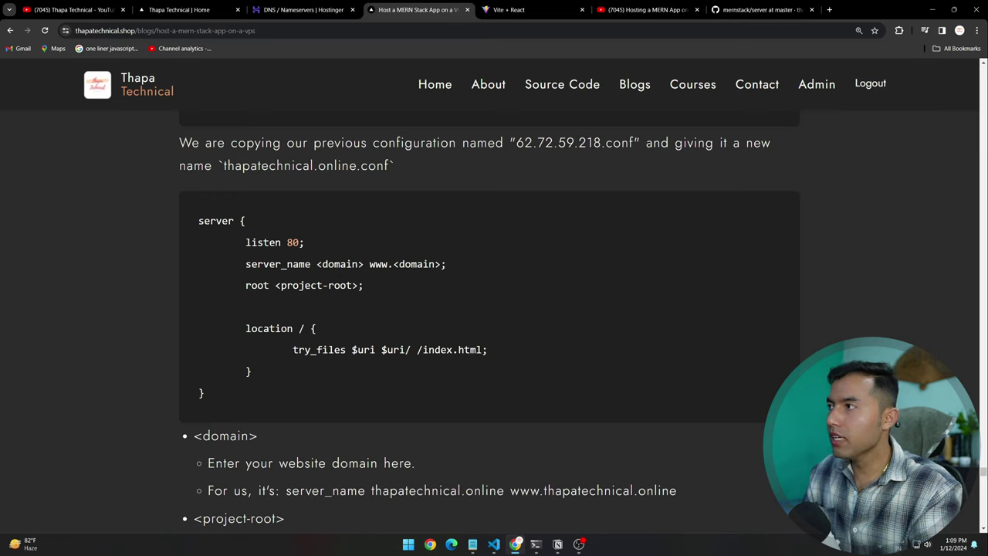
Step: Switch from the guide back to the thapatechnical.site.conf file open in the server terminal
key(alt+Tab)
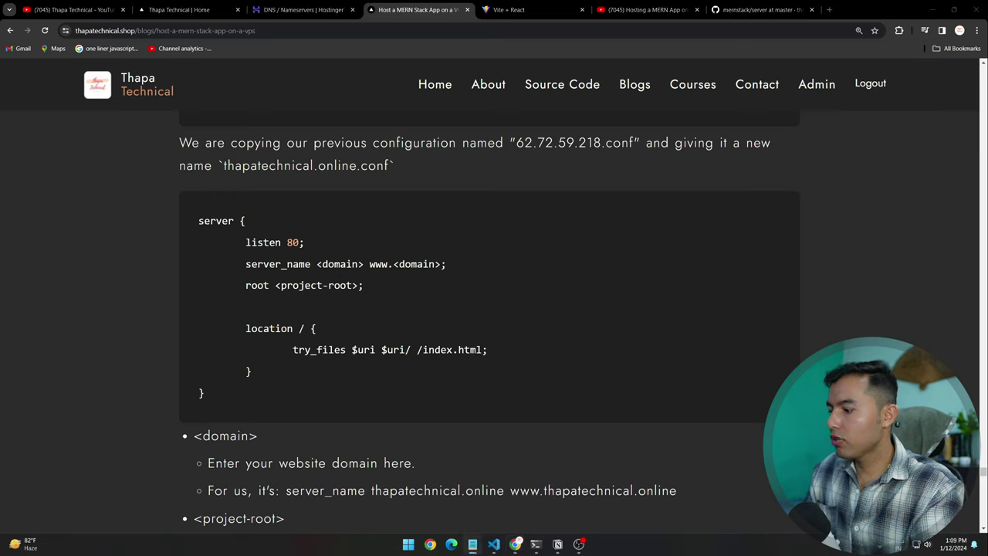
click(490, 246)
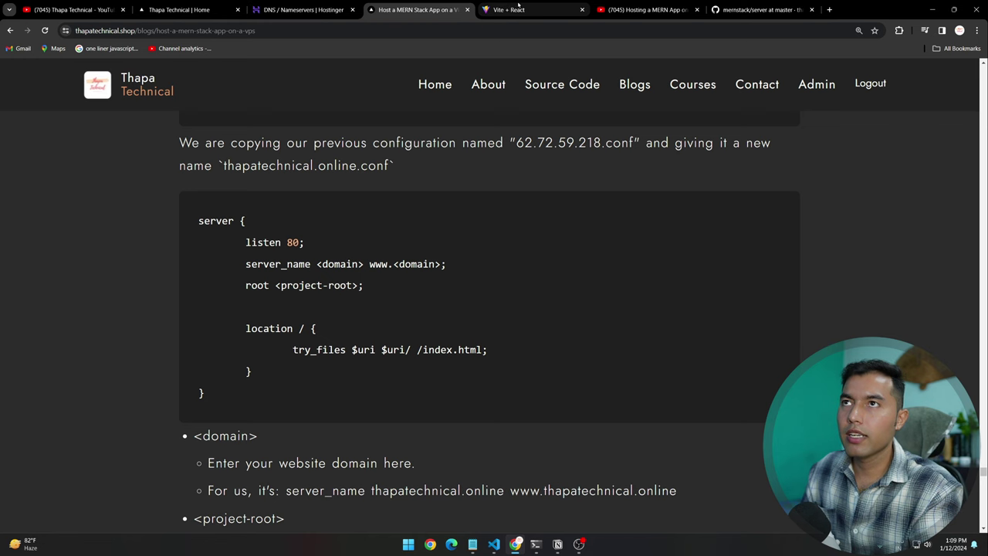
click(535, 543)
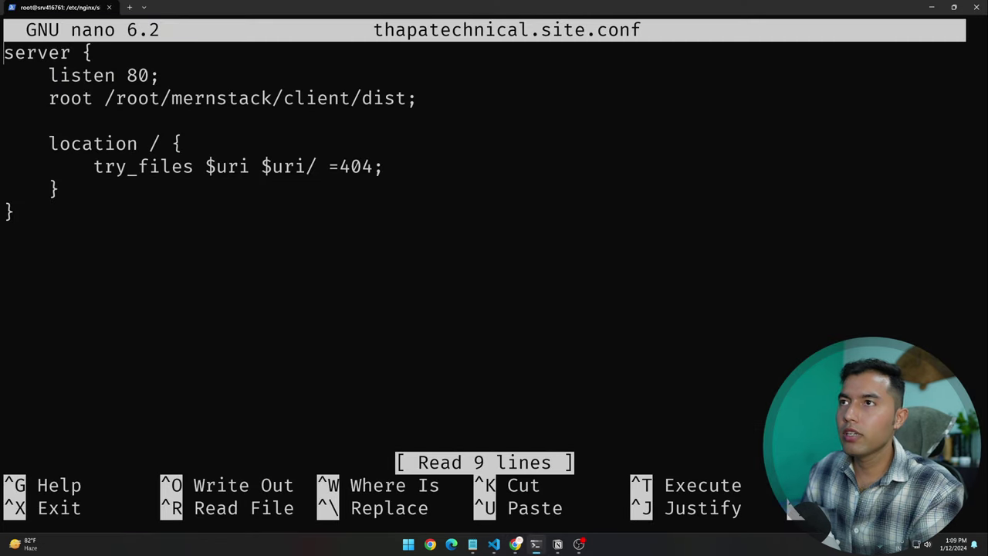
Step: Try to select and delete the existing server block in thapatechnical.site.conf
drag(73, 246, 6, 51)
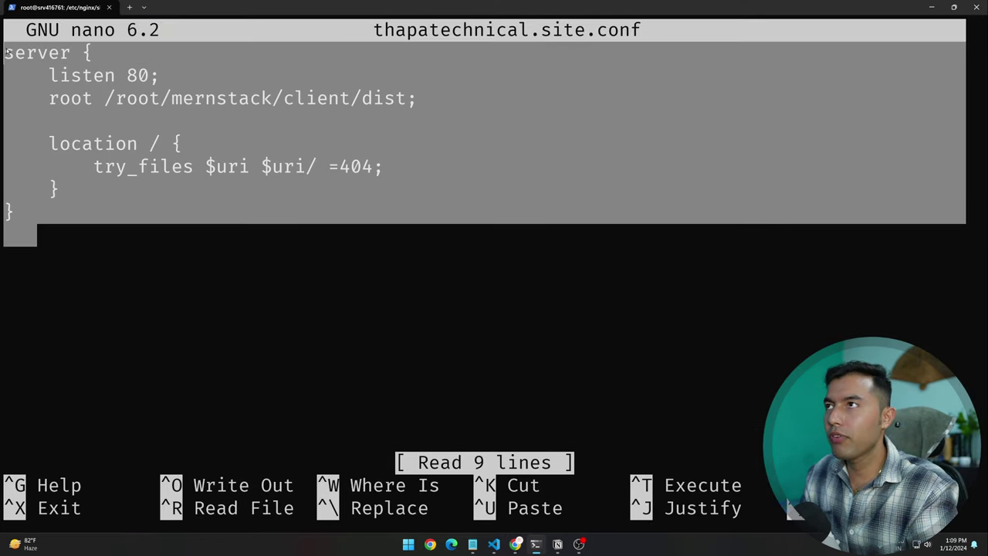
key(ctrl+c)
key(Delete)
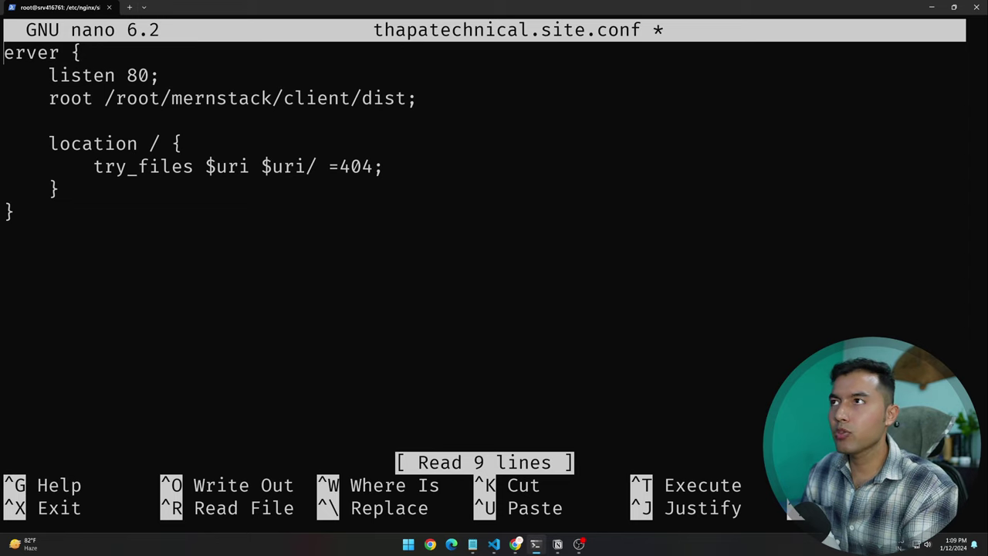
key(shift+End)
key(Delete)
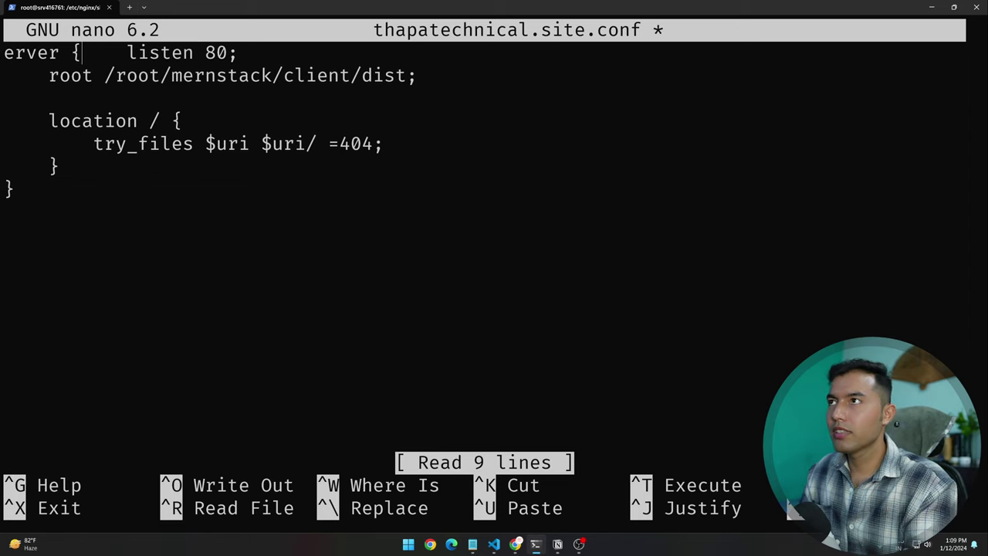
key(Home)
key(alt+a)
key(Down)
key(Down)
key(ctrl+End)
key(ctrl+k)
key(ctrl+v)
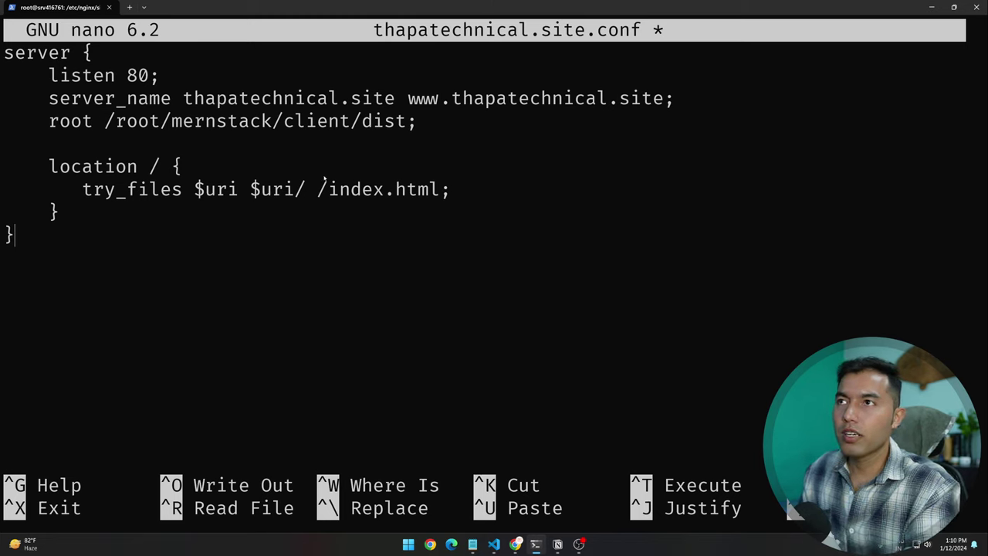
drag(177, 98, 660, 98)
click(404, 88)
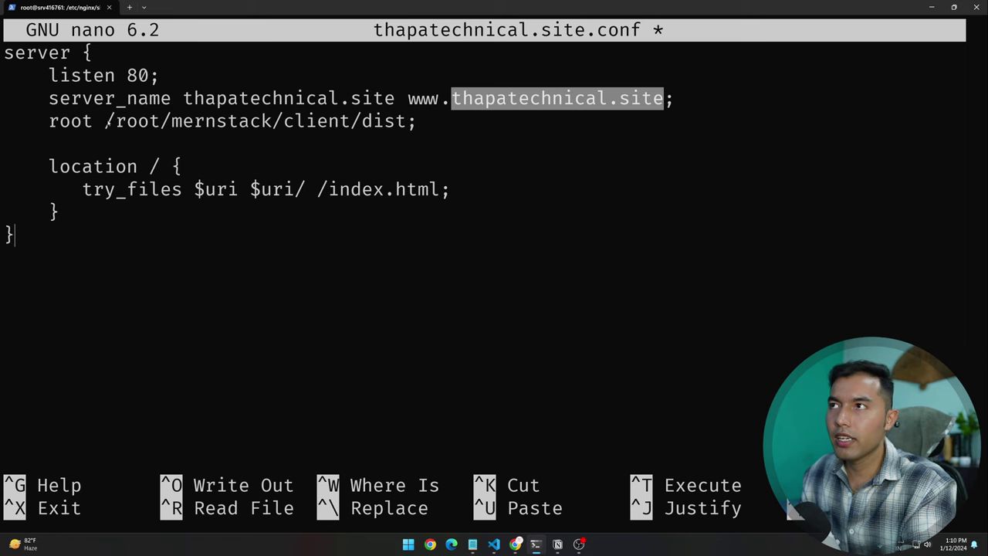
Step: Save the new server block to thapatechnical.site.conf and exit nano
drag(107, 121, 404, 121)
right_click(404, 121)
key(ctrl+o)
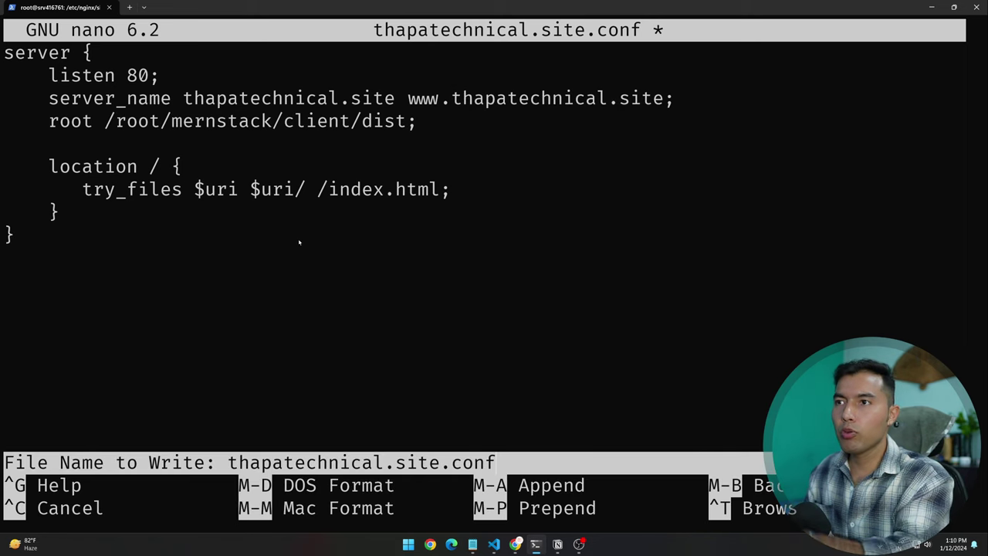
key(Return)
key(ctrl+x)
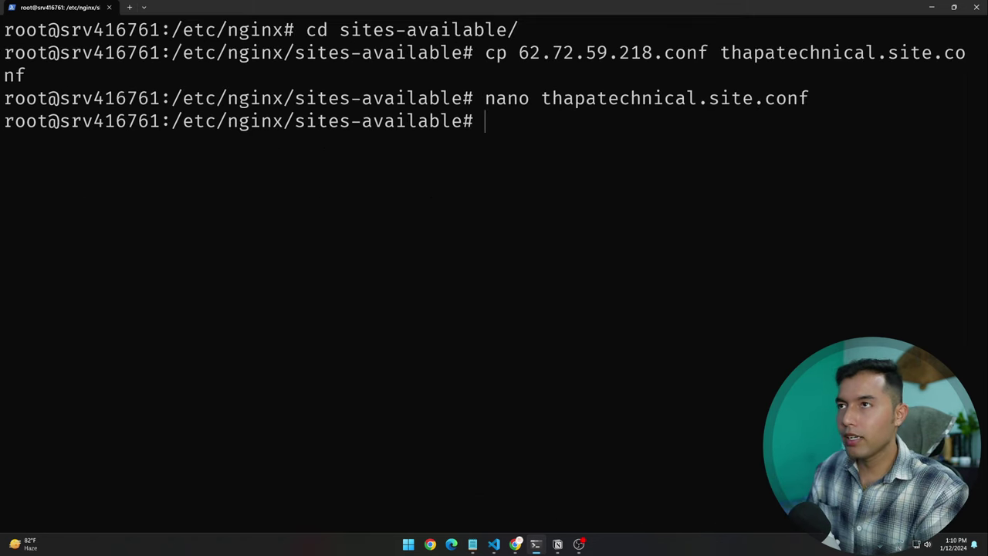
Step: Check the hosting guide in the browser for the commands after the server block, then compare with the terminal's sites-available path
key(alt+Tab)
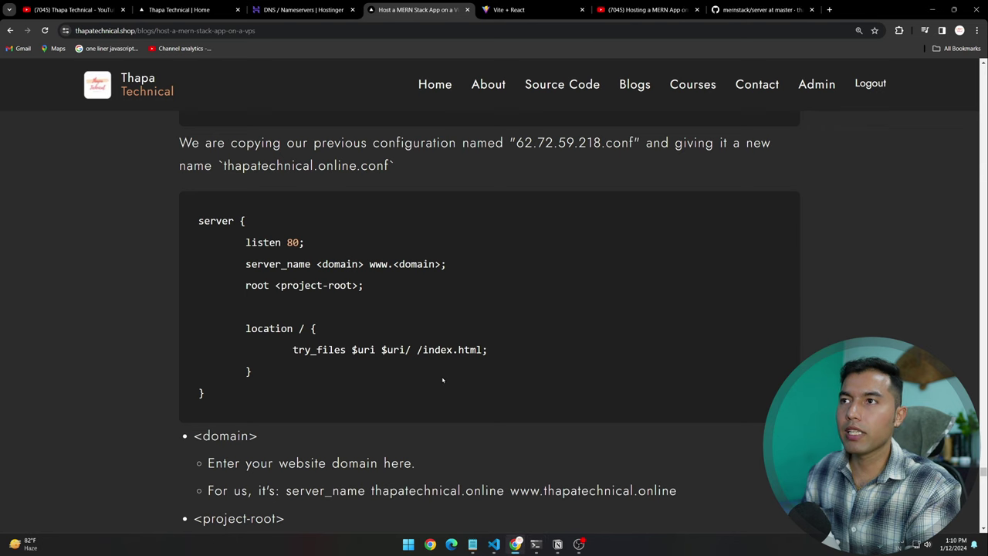
scroll(443, 379, down, 5)
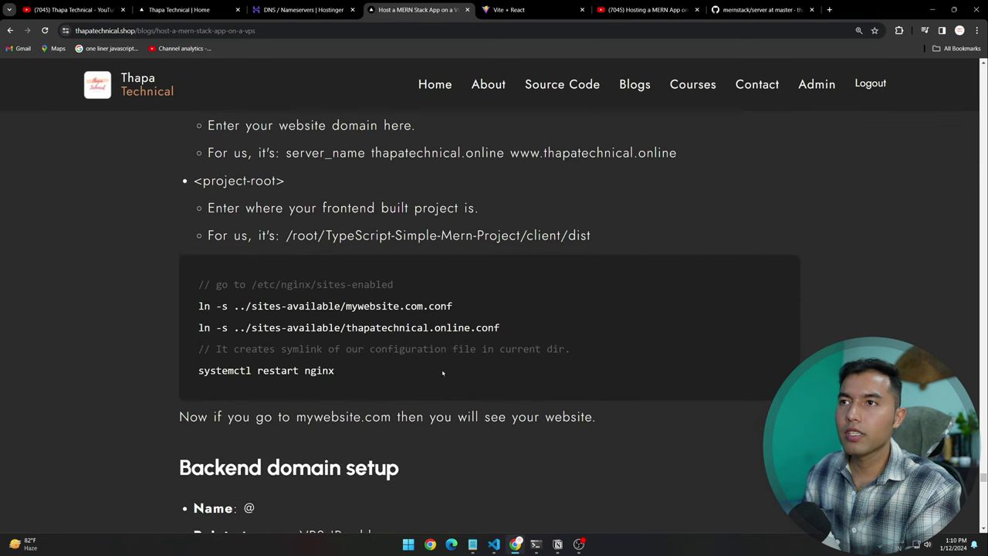
scroll(443, 373, up, 4)
key(alt+Tab)
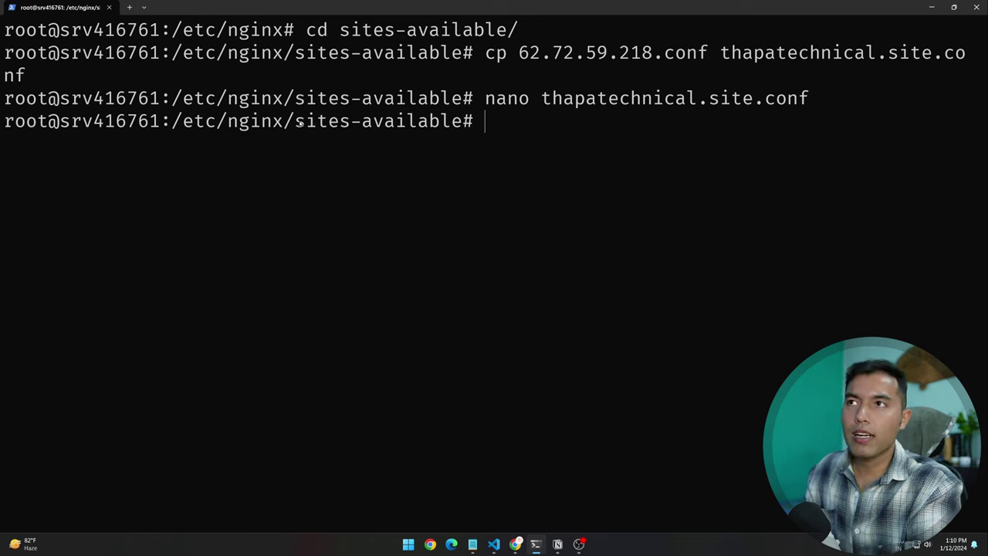
drag(297, 122, 462, 122)
key(ctrl+c)
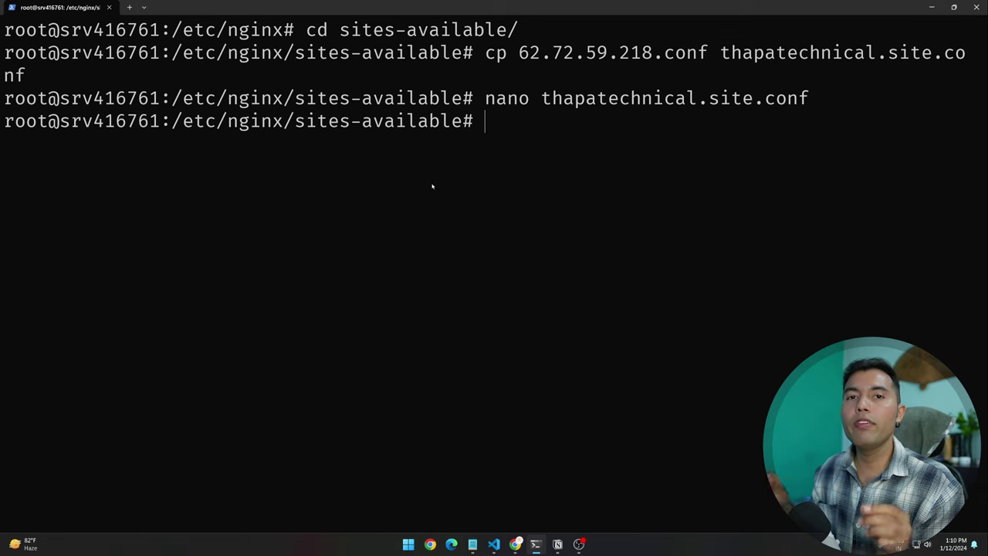
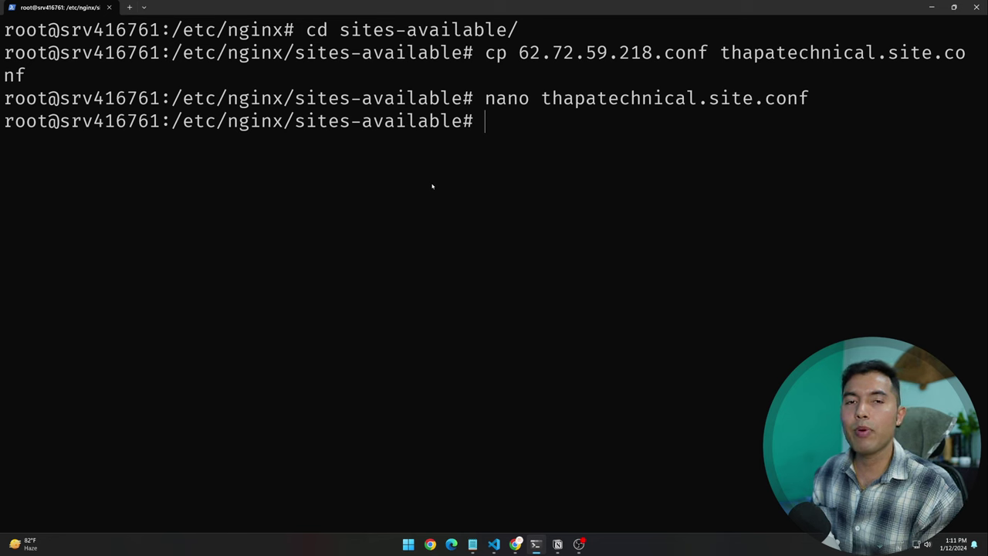
Step: Copy the symlink command ln -s ../sites-available/thapatechnical.online.conf from the browser guide and return to the server terminal
key(alt+Tab)
scroll(357, 401, down, 4)
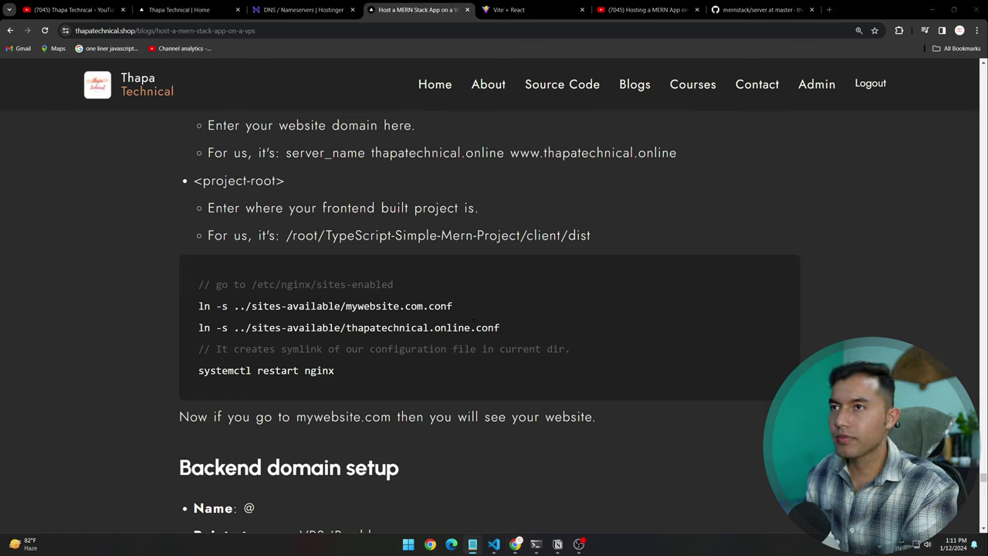
drag(501, 328, 200, 332)
key(ctrl+c)
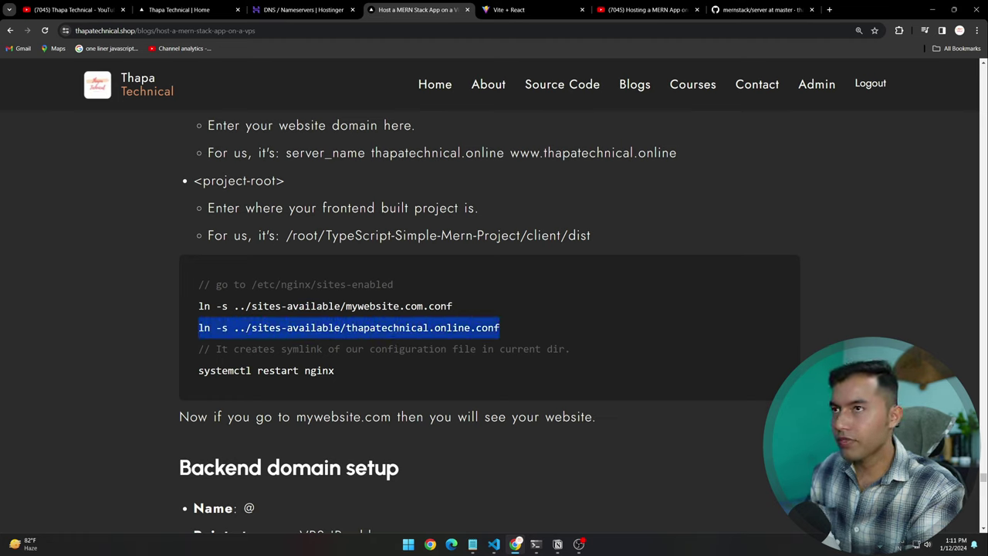
key(alt+Tab)
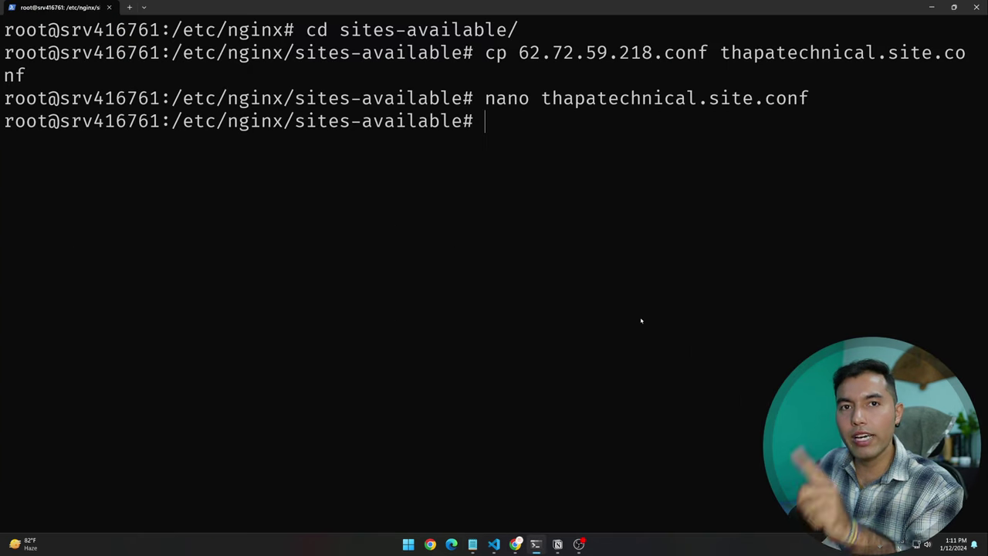
Step: Change from sites-available to the /etc/nginx/sites-enabled directory
text(cd )
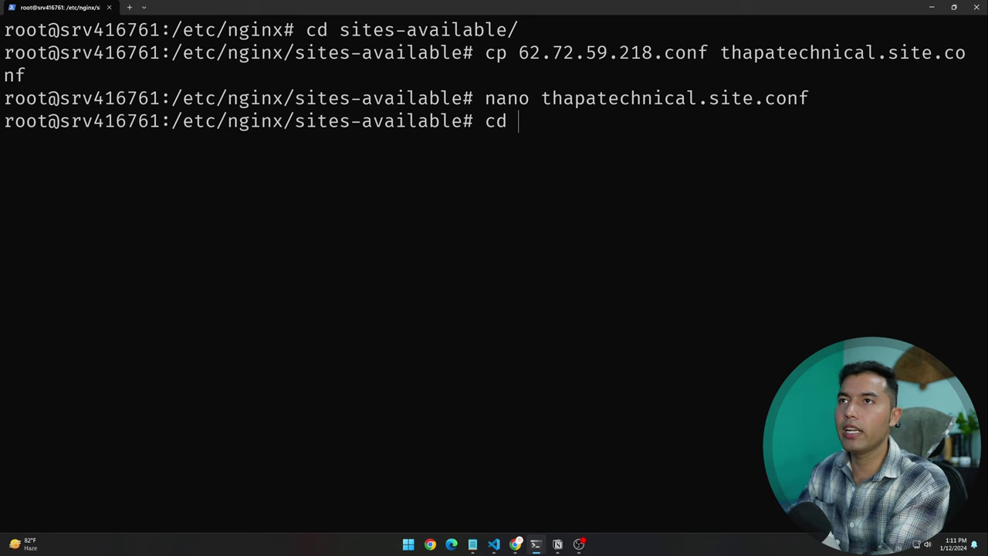
text(..)
key(Return)
text(cd)
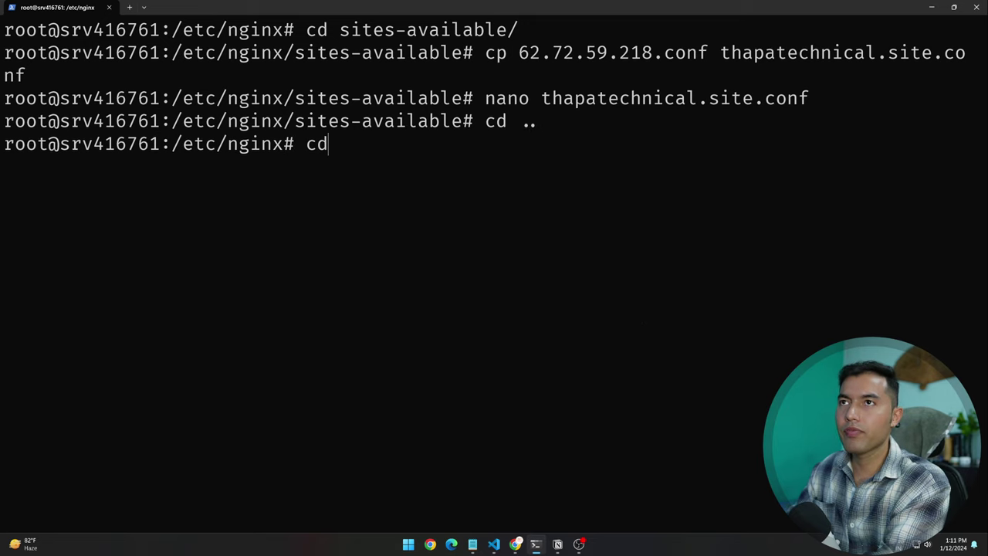
text( sites-)
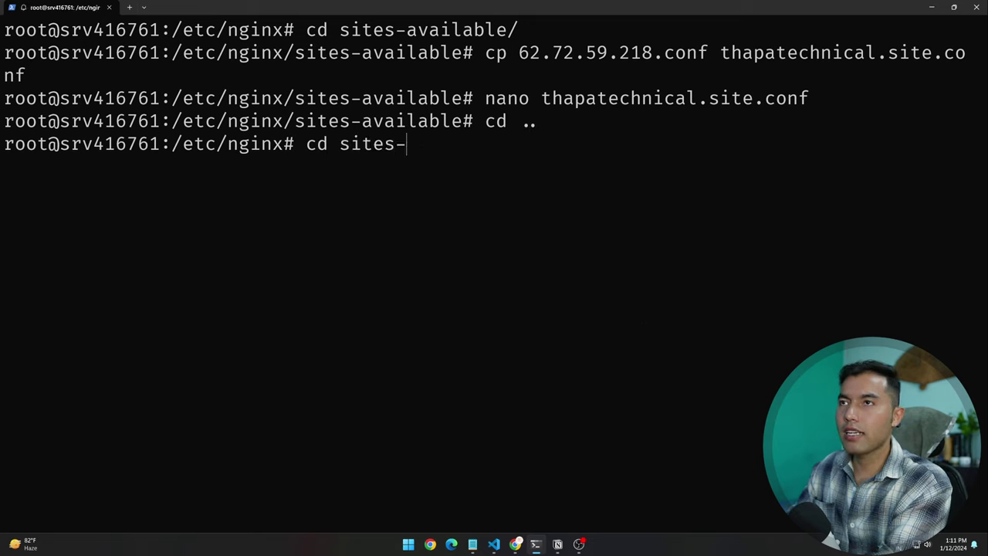
text(enabled/)
key(Return)
Step: Try to create the symlink with the copied command, changing its target to ../sites-available/thapatechnical.site.conf
key(ctrl+v)
key(Left)
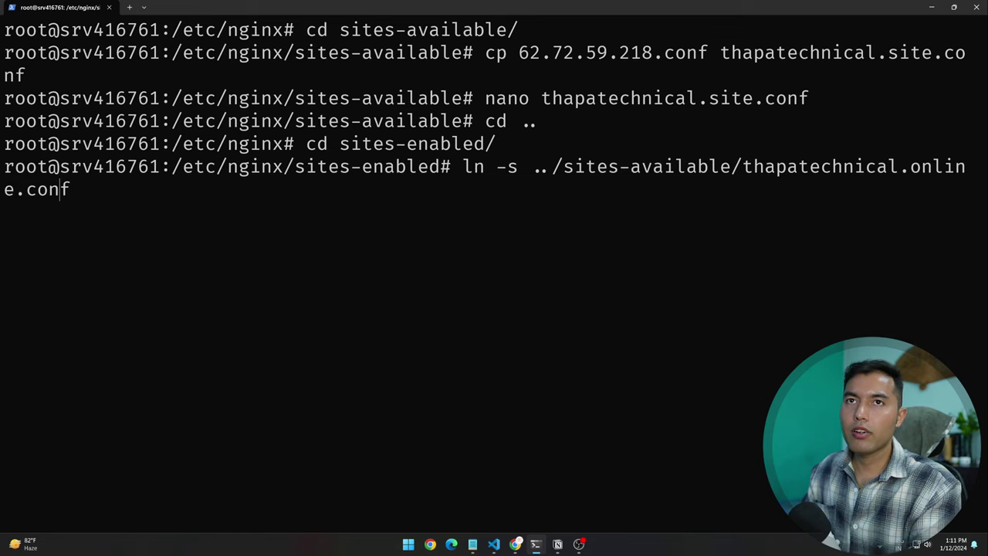
key(Left)
key(Left)
key(Left)
key(Left)
key(Left)
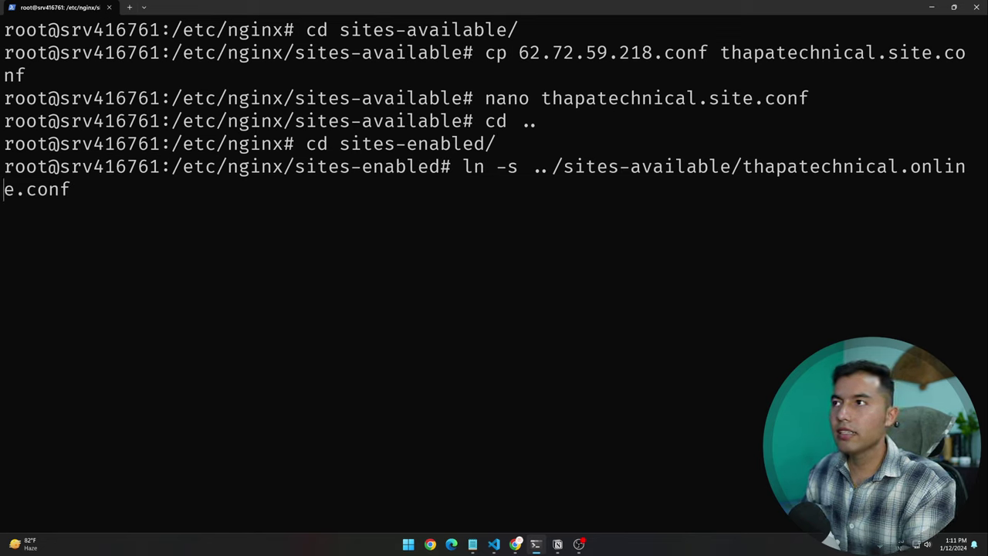
key(Right)
key(BackSpace)
key(BackSpace)
key(BackSpace)
key(BackSpace)
key(BackSpace)
key(BackSpace)
text(d)
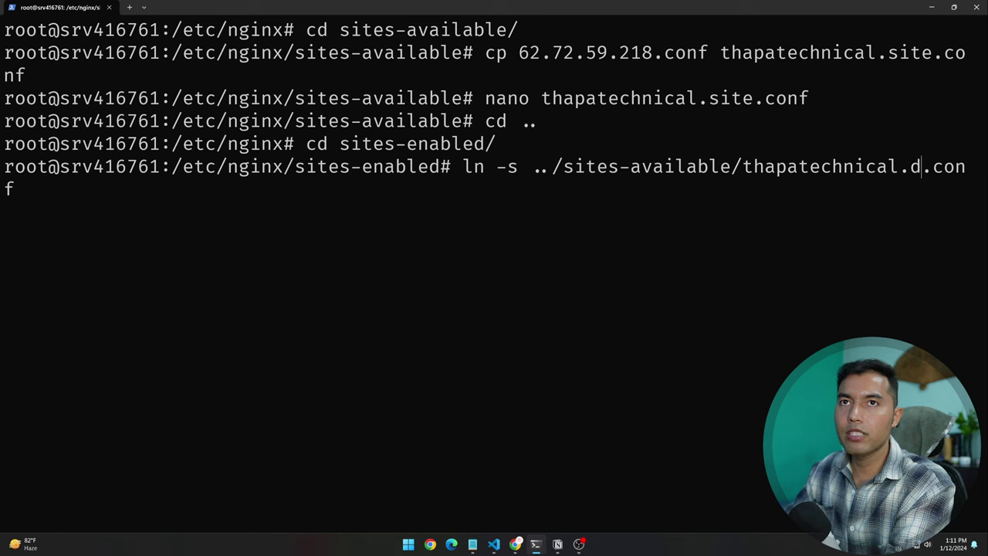
key(BackSpace)
text(site)
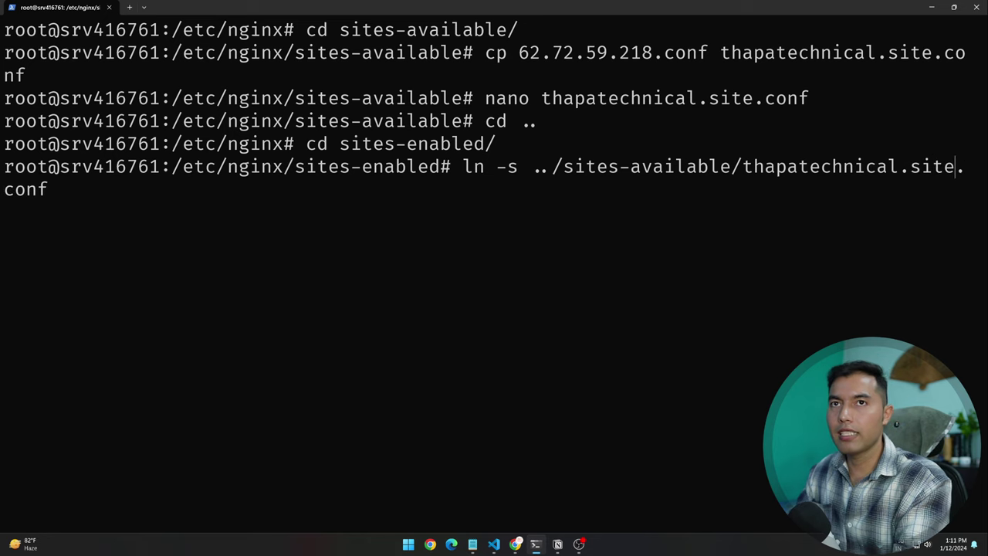
key(Return)
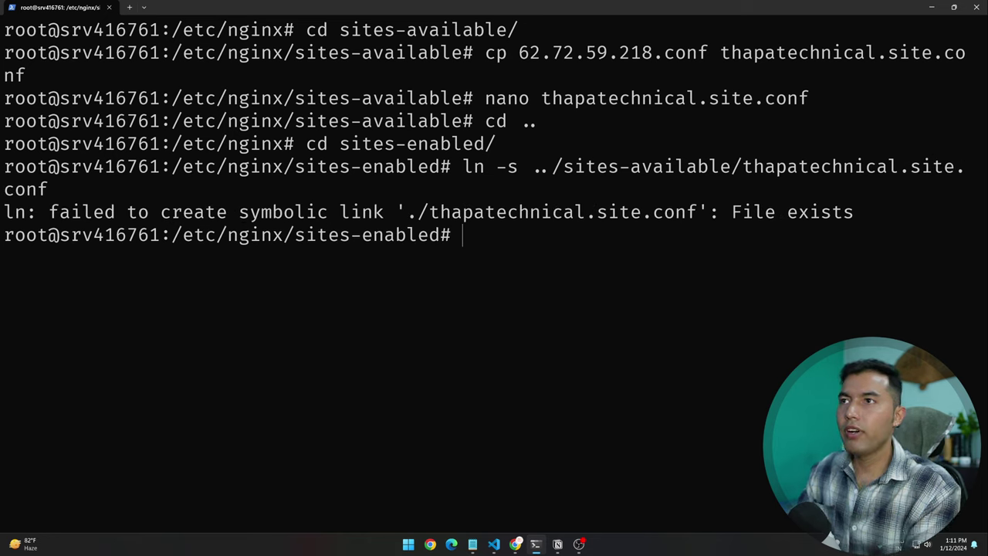
key(Up)
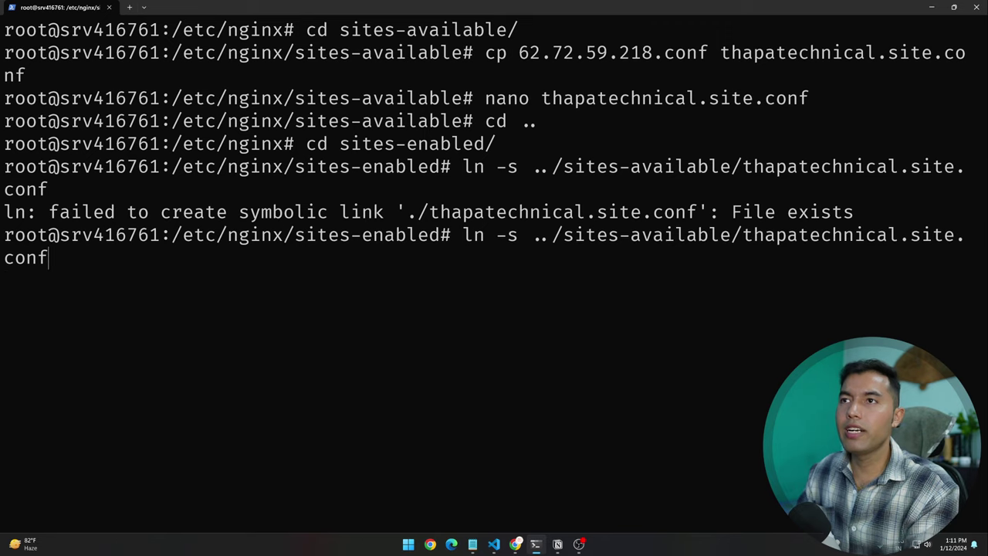
key(Up)
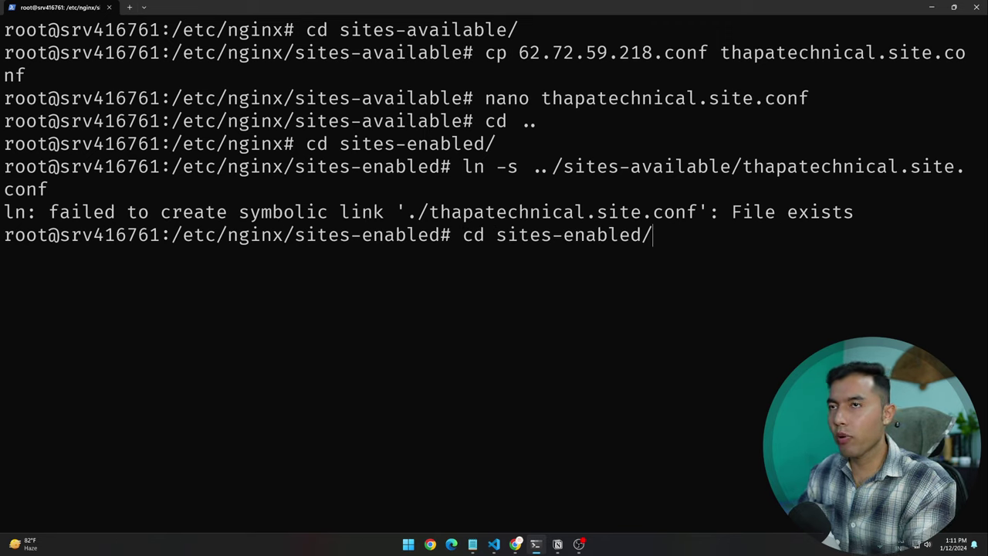
key(BackSpace)
key(BackSpace)
key(BackSpace)
key(BackSpace)
key(BackSpace)
key(BackSpace)
key(BackSpace)
key(BackSpace)
key(BackSpace)
key(BackSpace)
key(BackSpace)
key(BackSpace)
key(BackSpace)
key(BackSpace)
key(BackSpace)
key(BackSpace)
key(BackSpace)
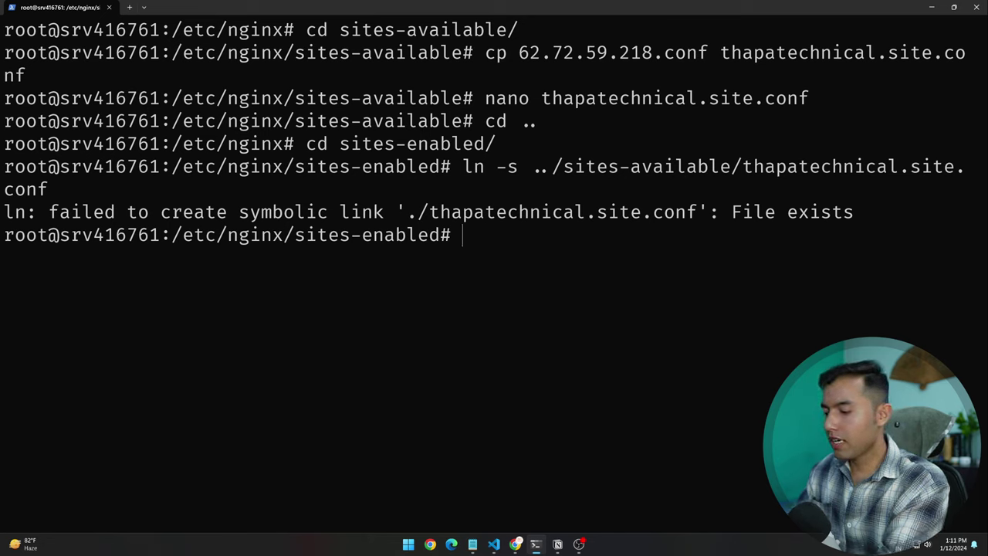
Step: Remove the existing thapatechnical.site.conf from sites-enabled and list the directory's files
text(rm )
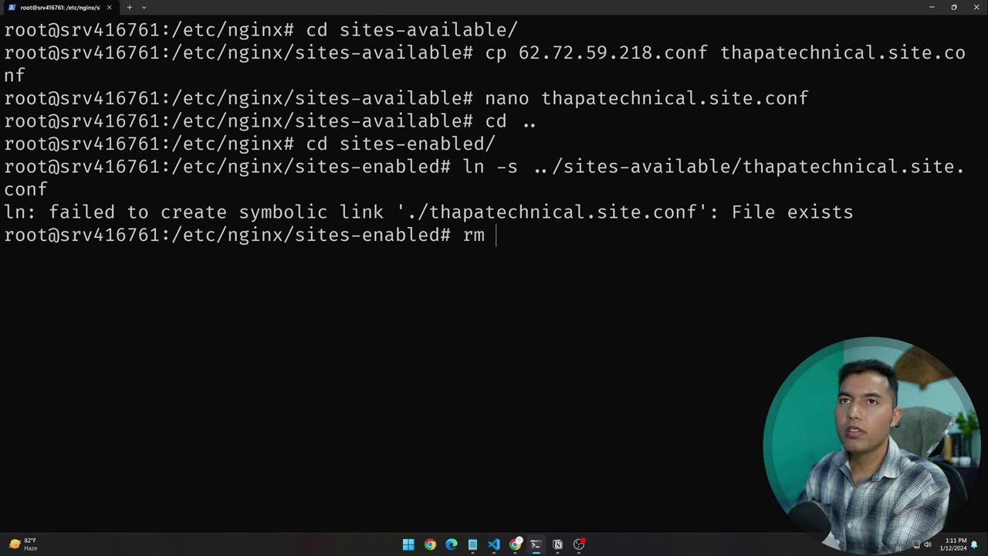
text(thap)
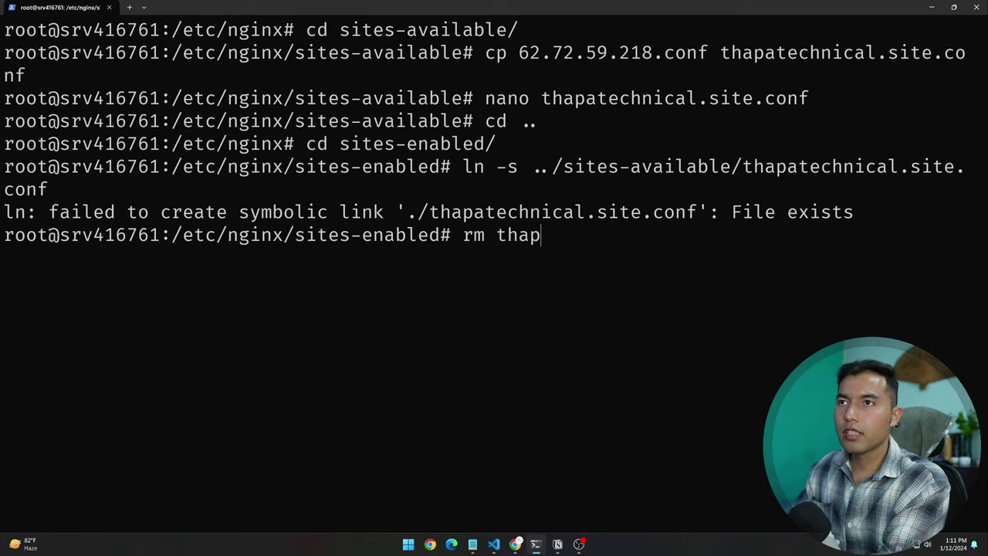
key(Tab)
text(s)
key(Tab)
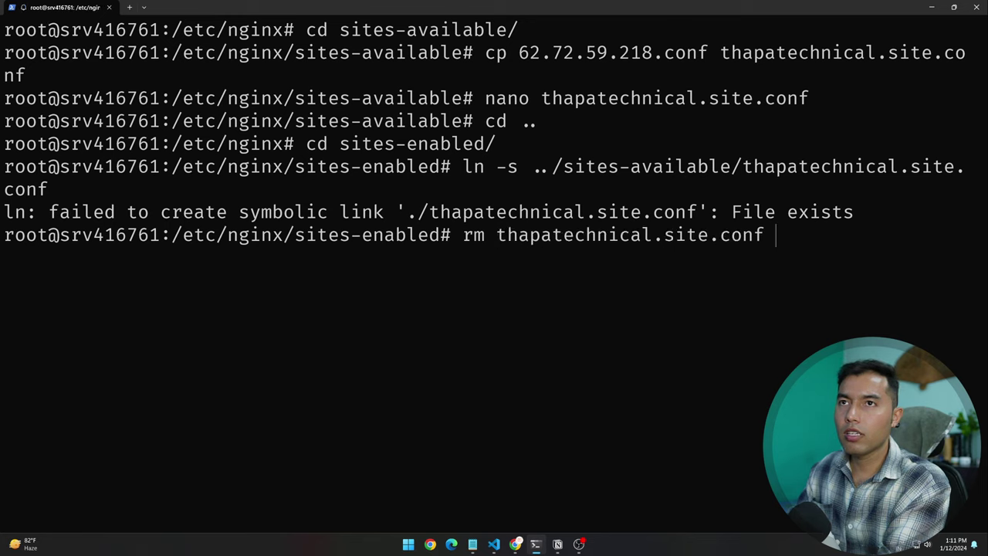
key(Return)
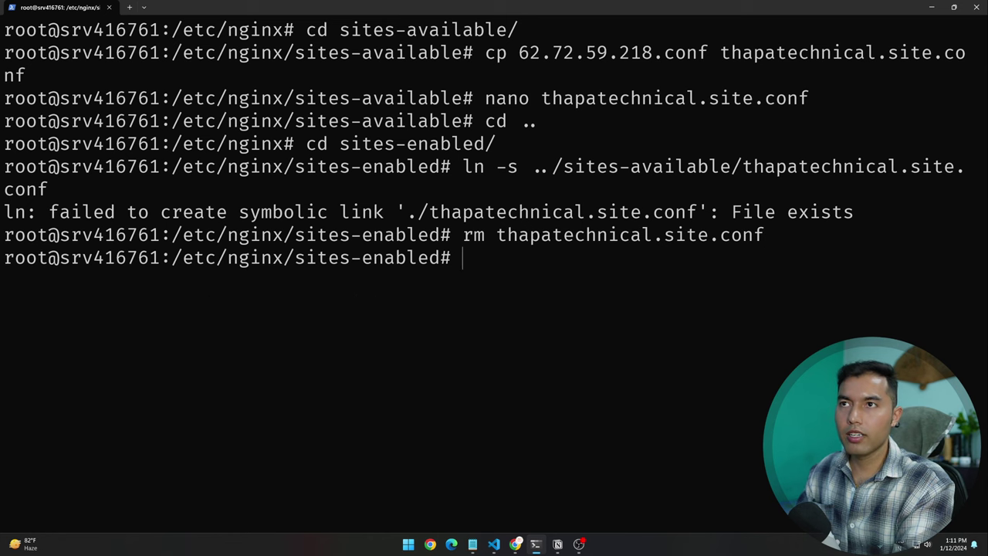
text(ls)
key(Return)
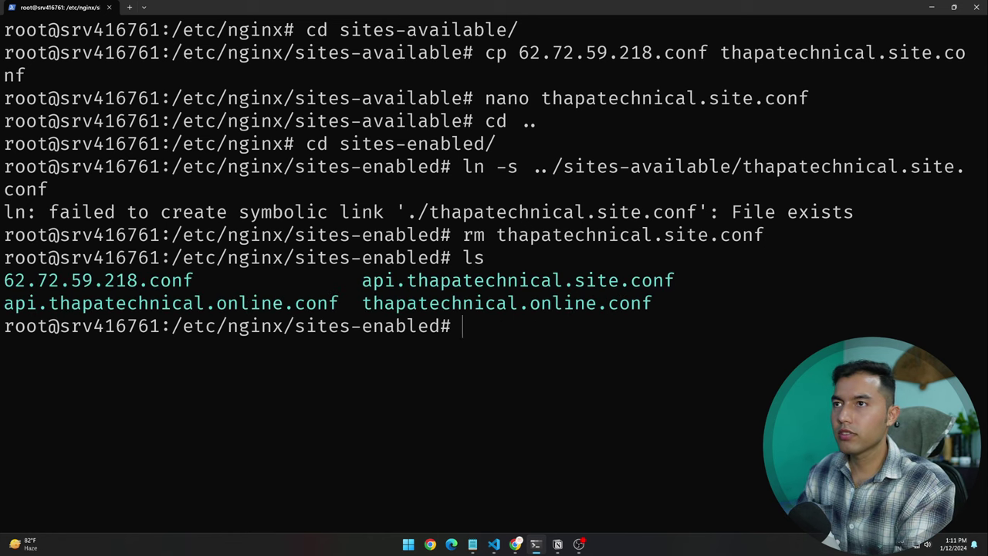
Step: Clear the terminal screen
text(cls)
key(Return)
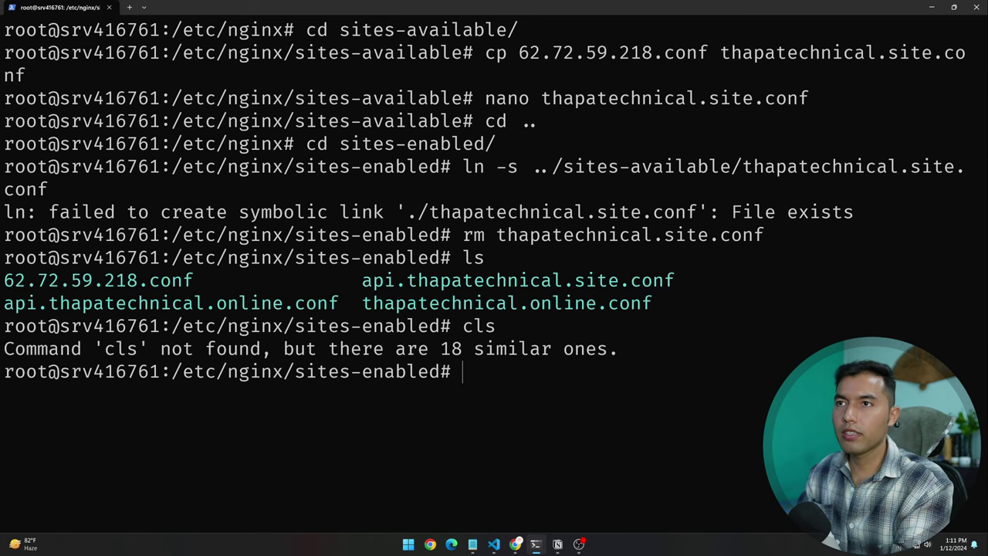
text(clear)
key(Return)
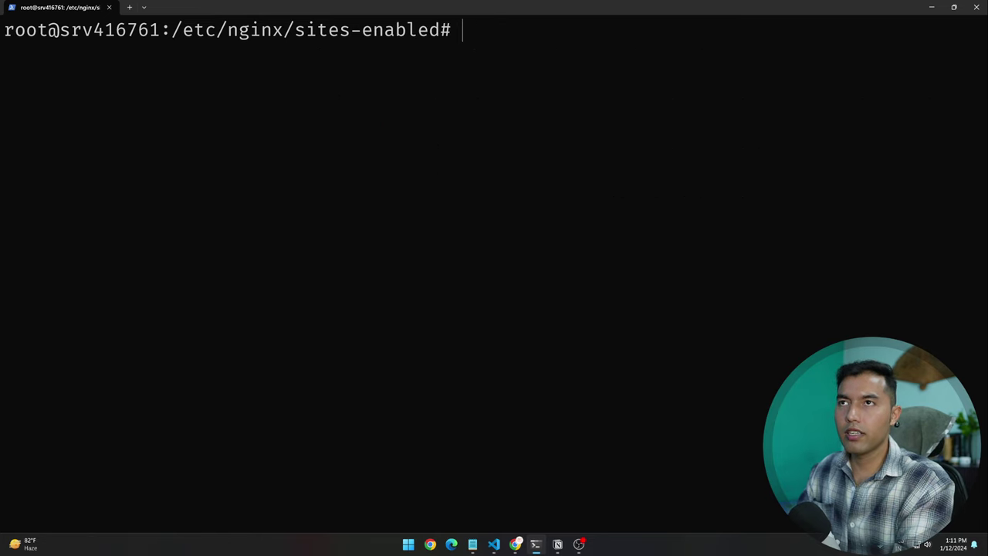
Step: Create the symlink to ../sites-available/thapatechnical.site.conf in sites-enabled and list the directory's files
key(Up)
key(Up)
key(Up)
key(Up)
key(Up)
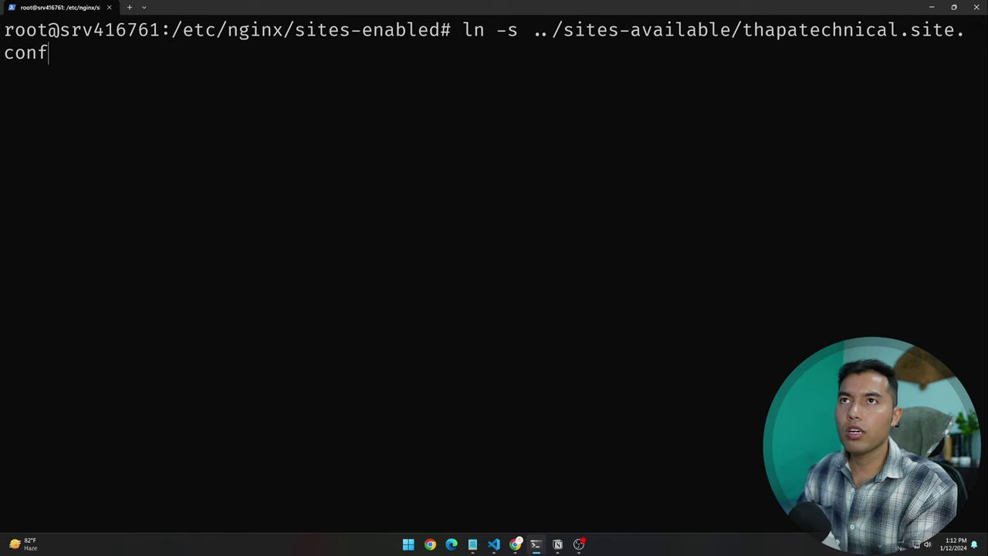
key(Return)
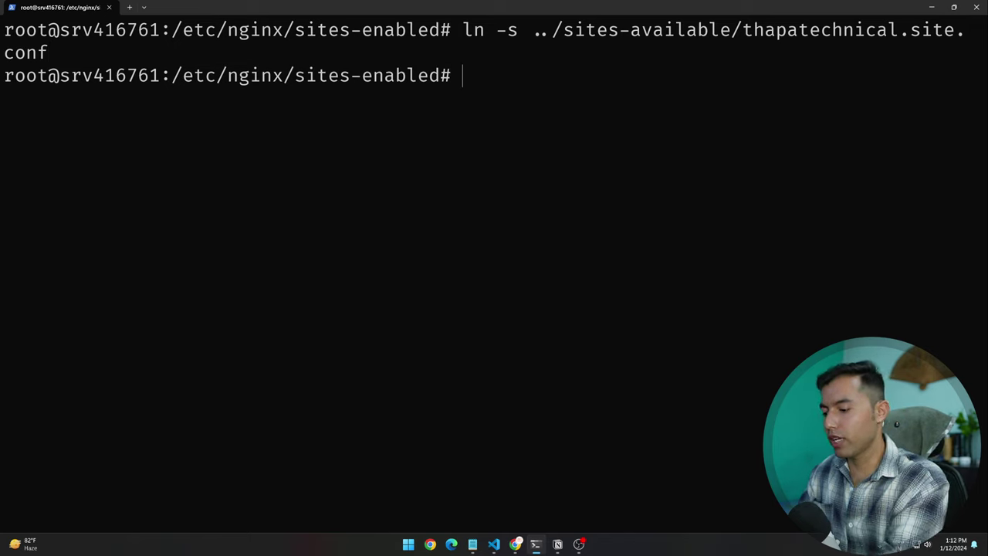
text(ls)
key(Return)
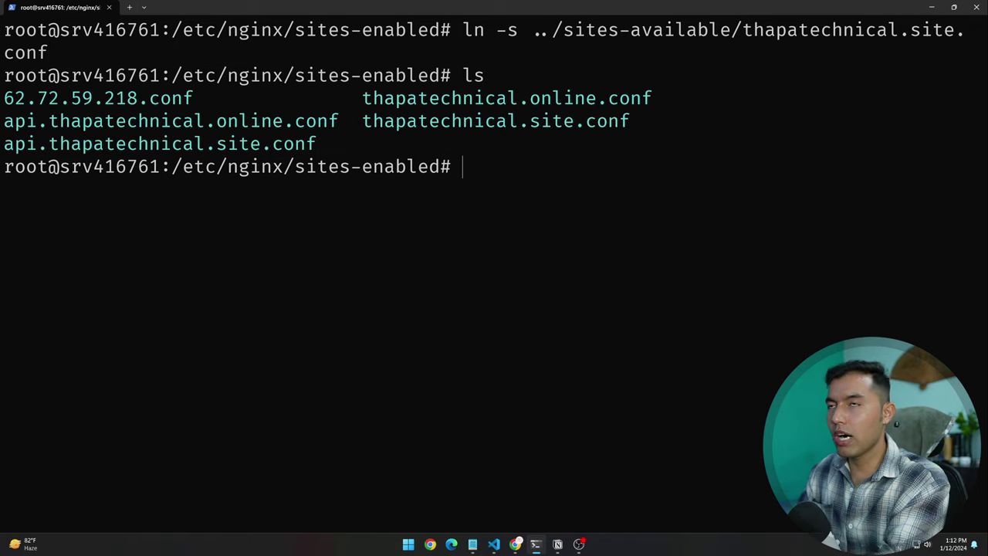
Step: Open thapatechnical.site.conf from sites-enabled in nano to check its server block, and exit without changes
text(nanp th)
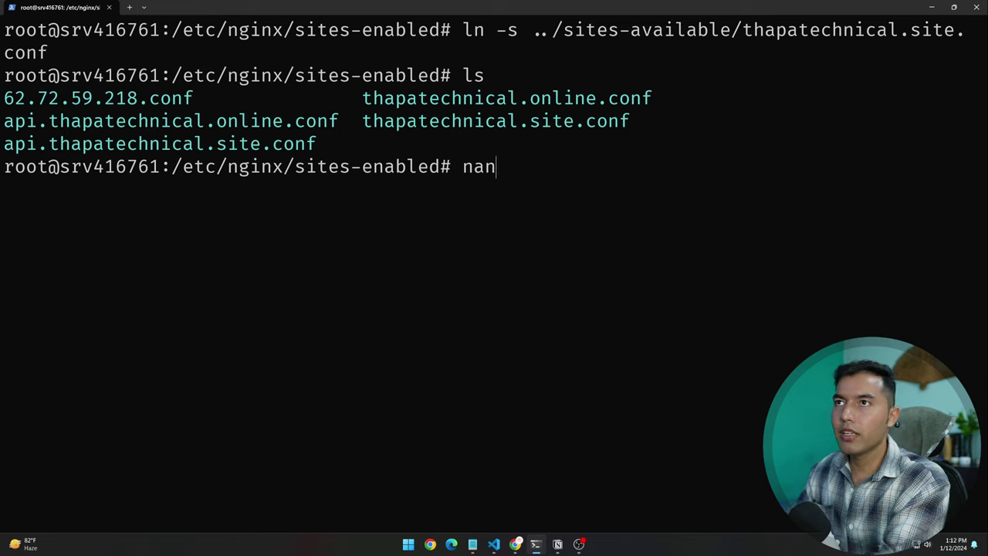
key(Tab)
text(s)
key(Tab)
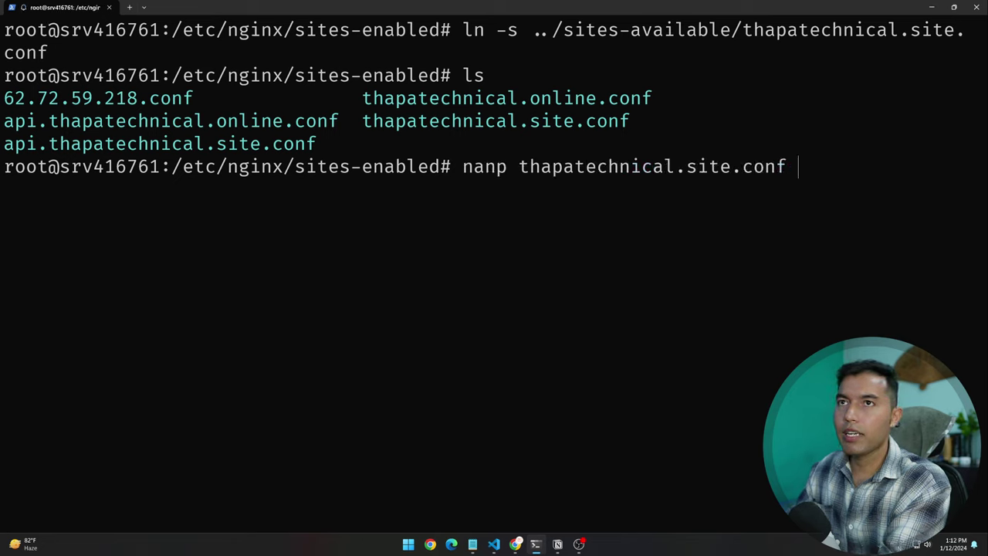
key(Left)
key(Left)
key(Left)
key(Left)
key(Left)
key(Left)
key(Left)
key(Left)
key(Left)
key(Left)
key(Left)
key(Left)
key(Left)
key(Left)
key(Left)
key(Left)
key(Left)
key(Left)
key(Left)
key(Left)
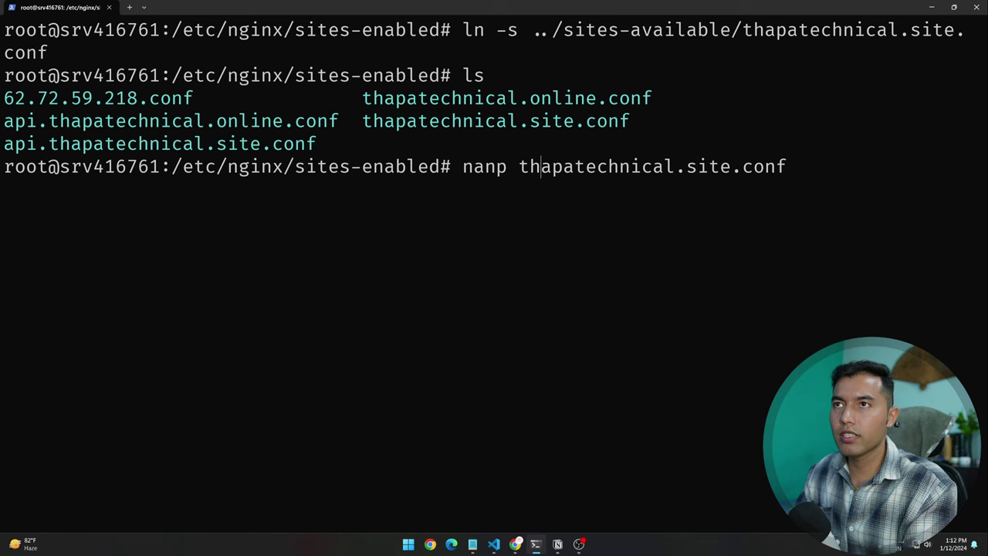
key(BackSpace)
text(o)
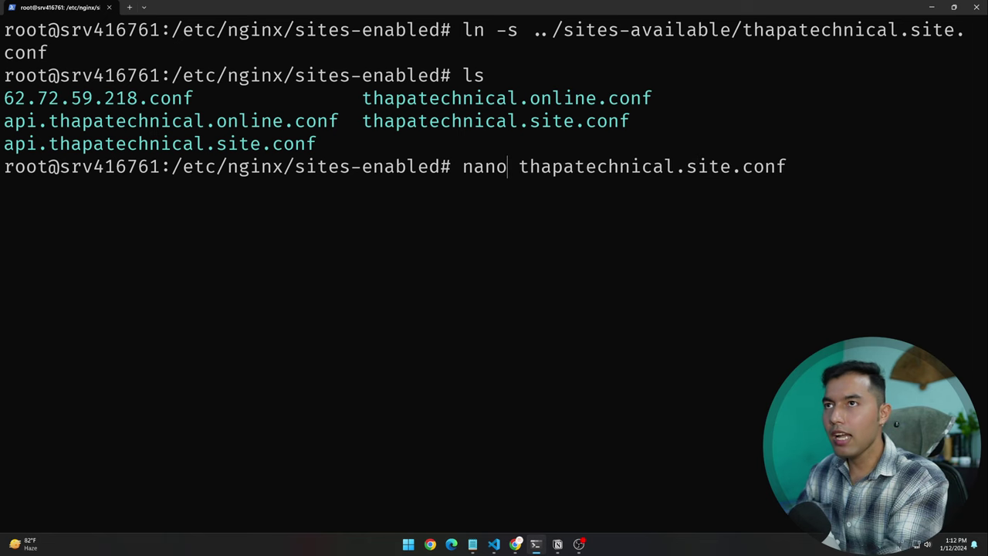
key(Return)
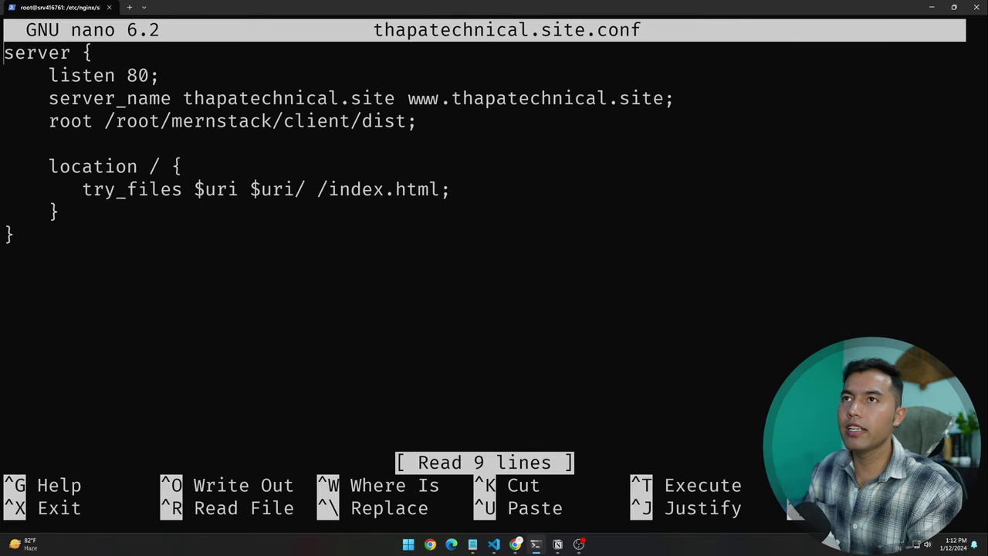
key(ctrl+x)
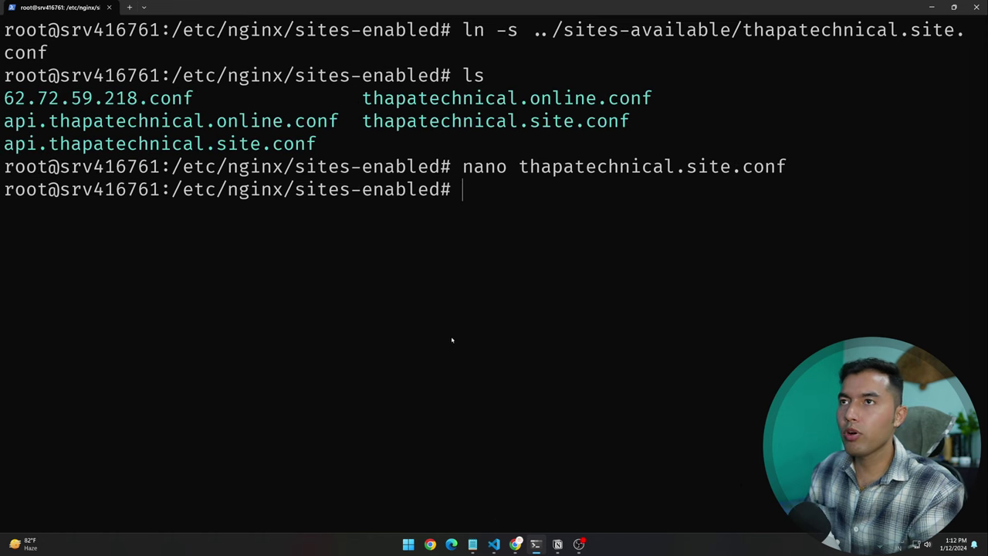
Step: Copy the systemctl restart nginx command from the blog guide in the browser and run it in the terminal
key(alt+Tab)
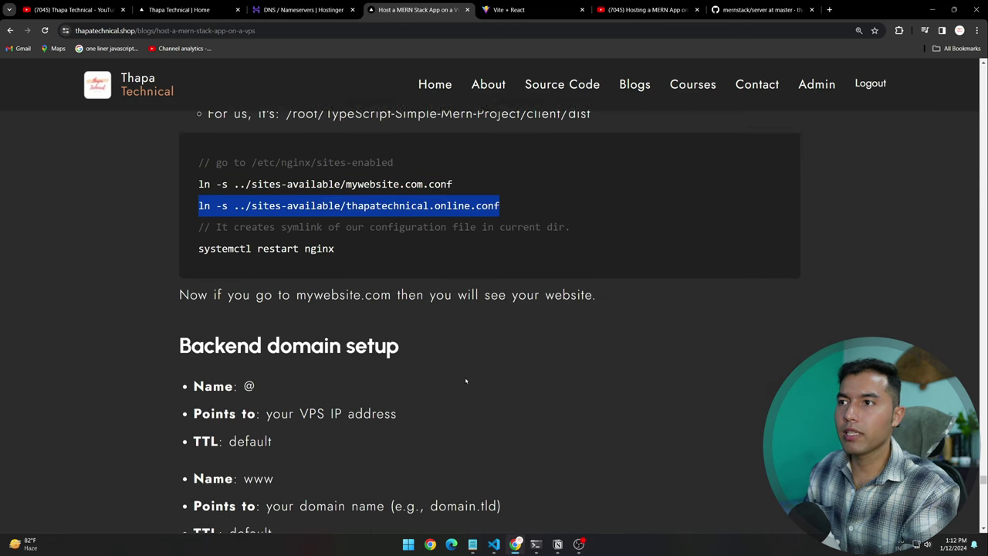
scroll(466, 380, down, 1)
click(467, 374)
drag(275, 220, 197, 232)
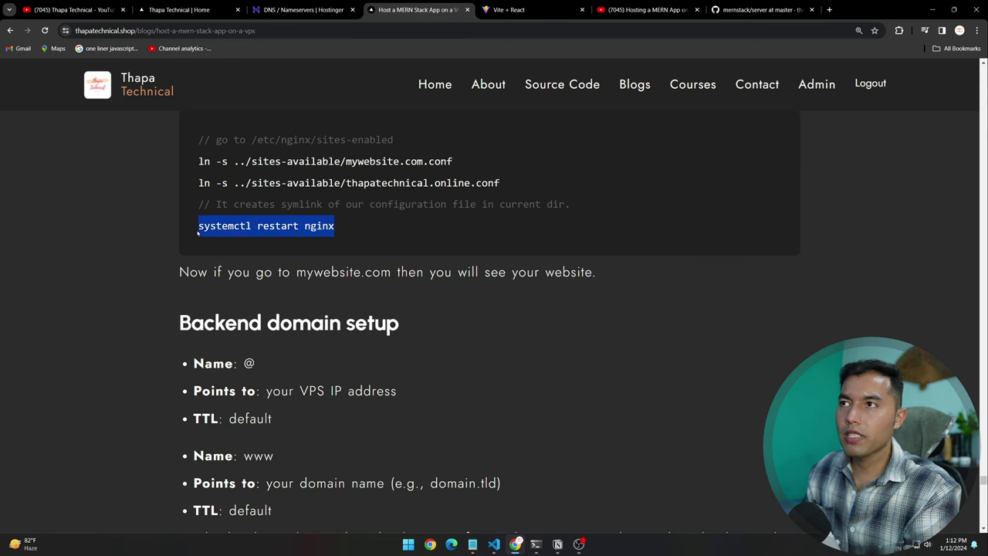
key(alt+Tab)
key(ctrl+v)
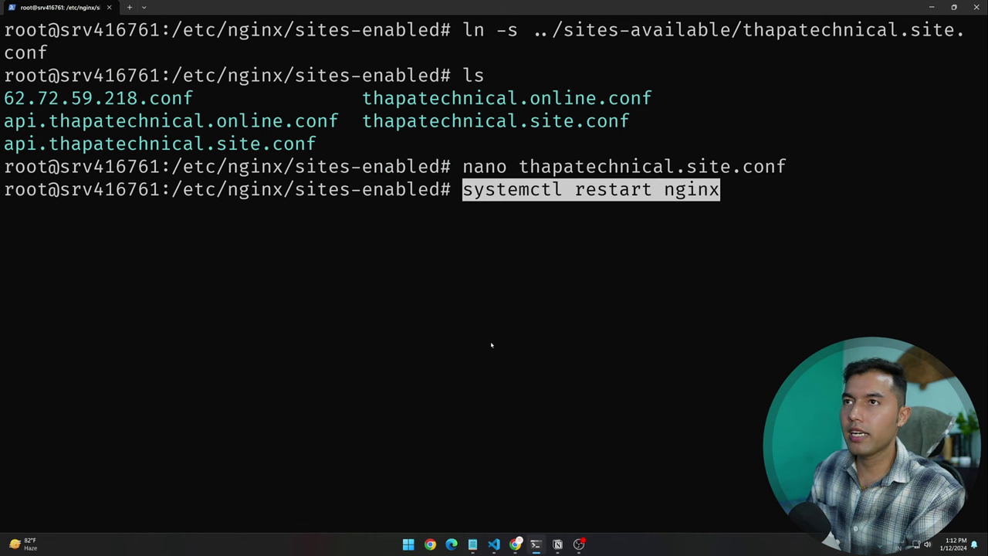
key(Return)
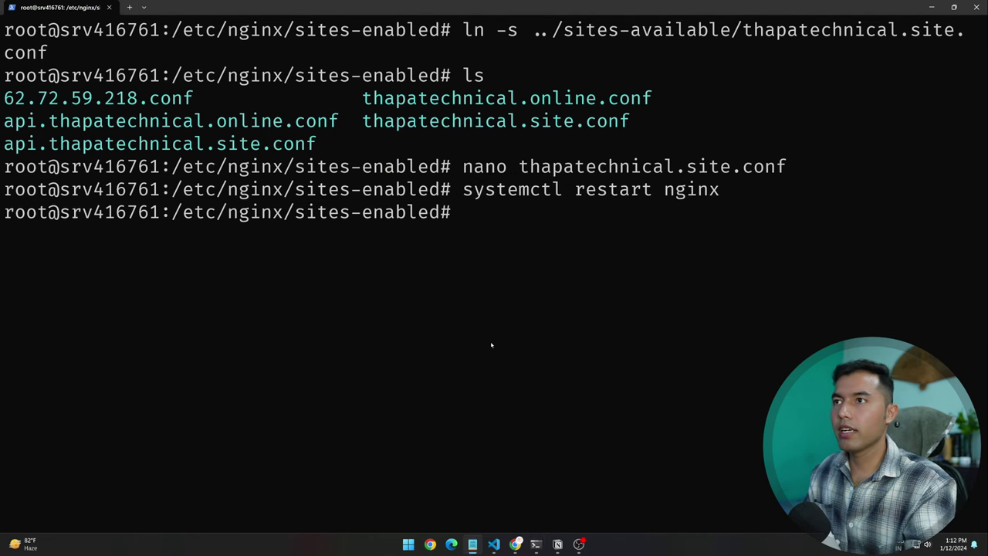
Step: Review the DNS record values in the blog guide's Backend domain setup section, checking the Name and Points to entries
key(alt+Tab)
scroll(455, 359, down, 1)
click(459, 358)
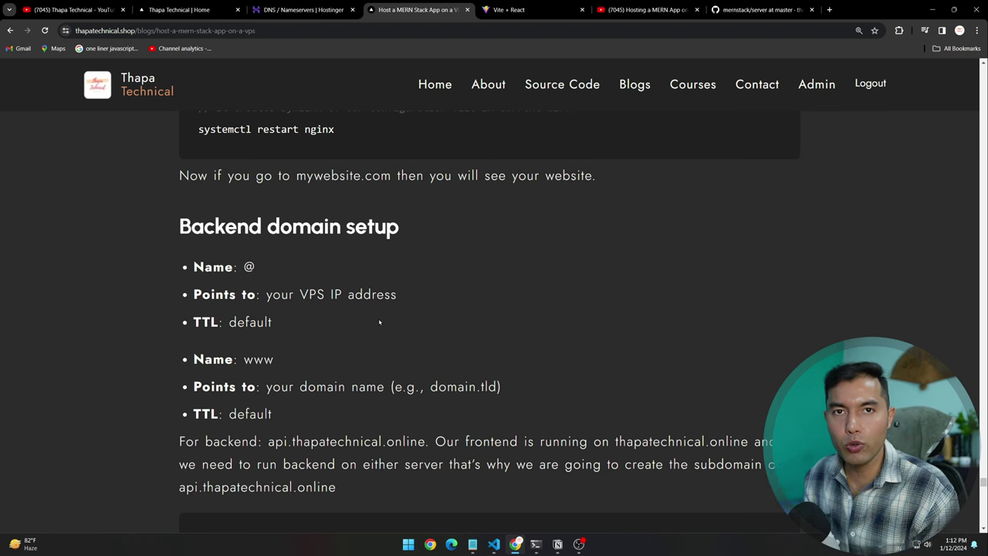
click(302, 9)
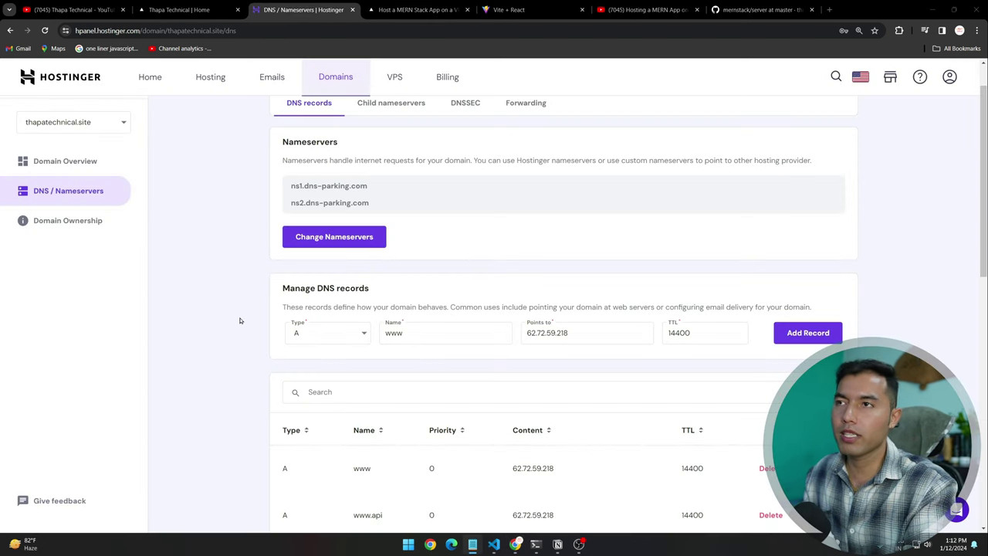
click(417, 9)
scroll(297, 286, up, 1)
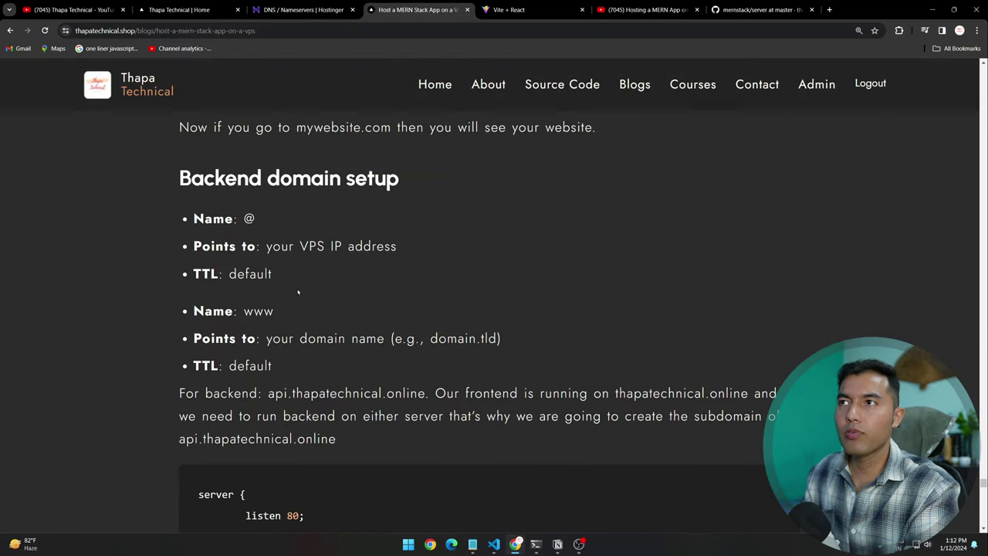
drag(191, 226, 288, 357)
click(288, 358)
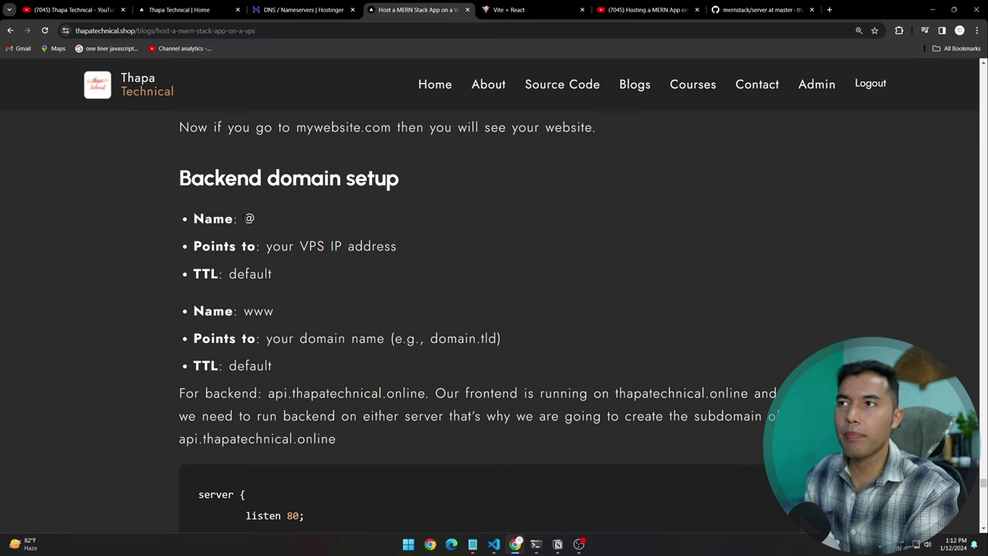
double_click(248, 218)
click(275, 223)
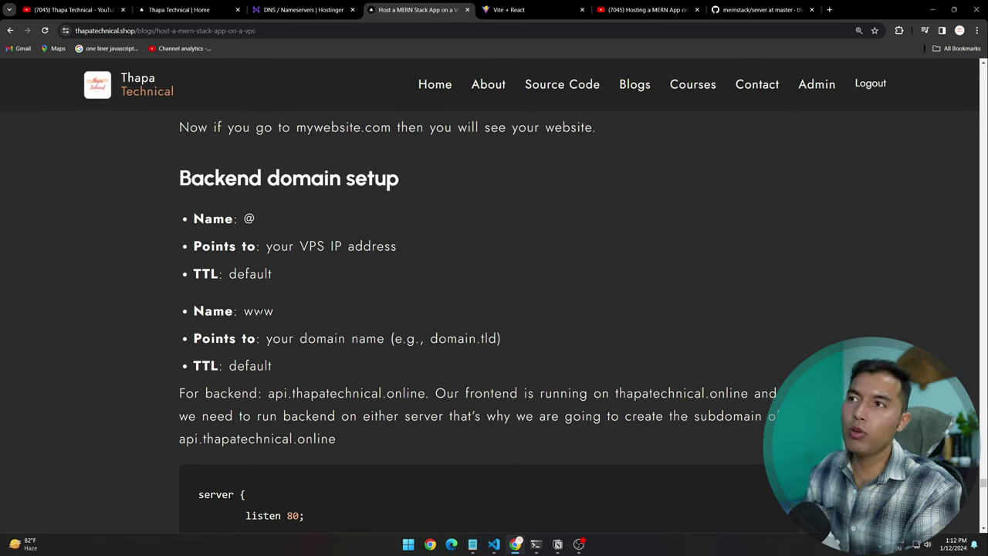
drag(263, 338, 502, 338)
click(502, 340)
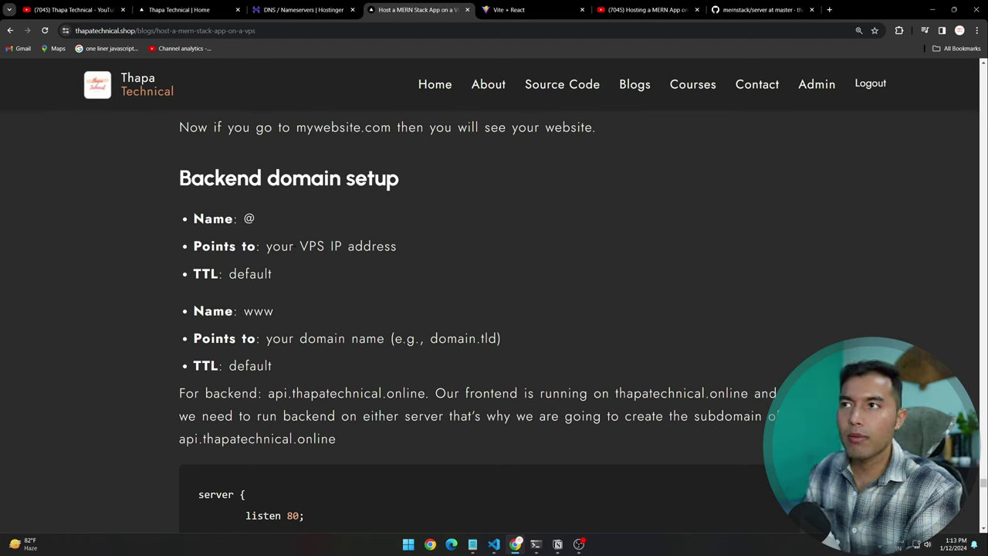
drag(270, 246, 397, 247)
drag(267, 338, 465, 340)
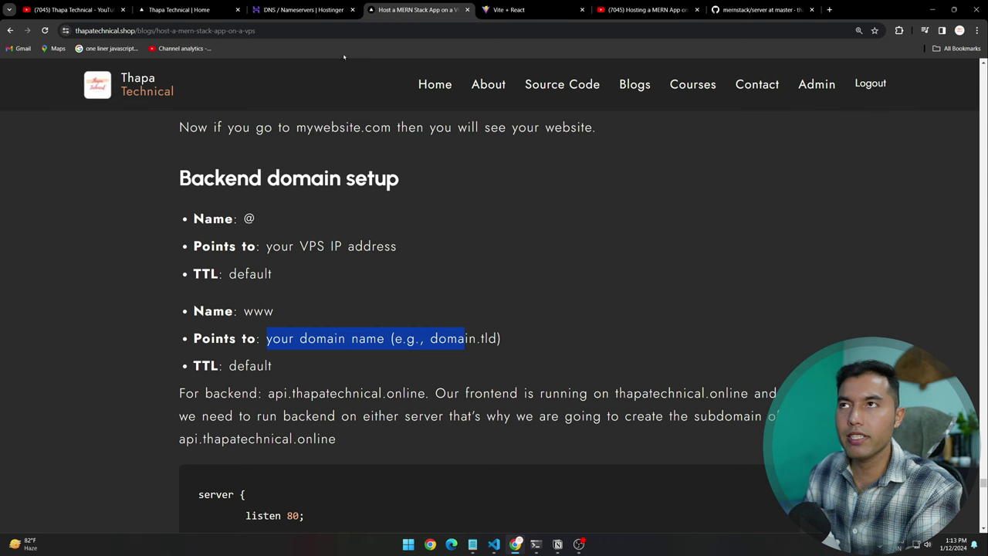
Step: Try to add an A record named api pointing to 62.72.59.218 in thapatechnical.site's Hostinger DNS records, cancelling at the confirmation
click(309, 9)
scroll(394, 355, down, 1)
click(413, 286)
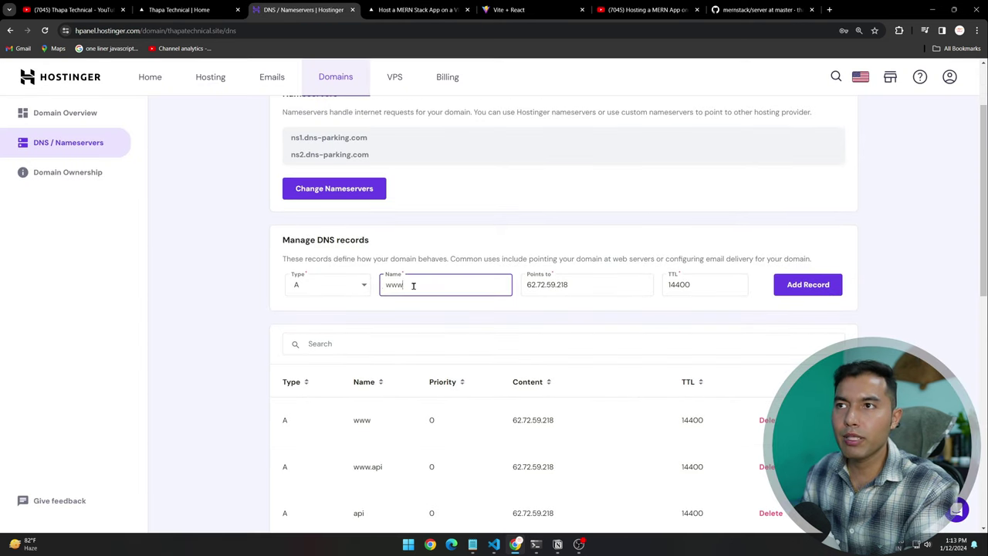
double_click(413, 285)
key(BackSpace)
text(api)
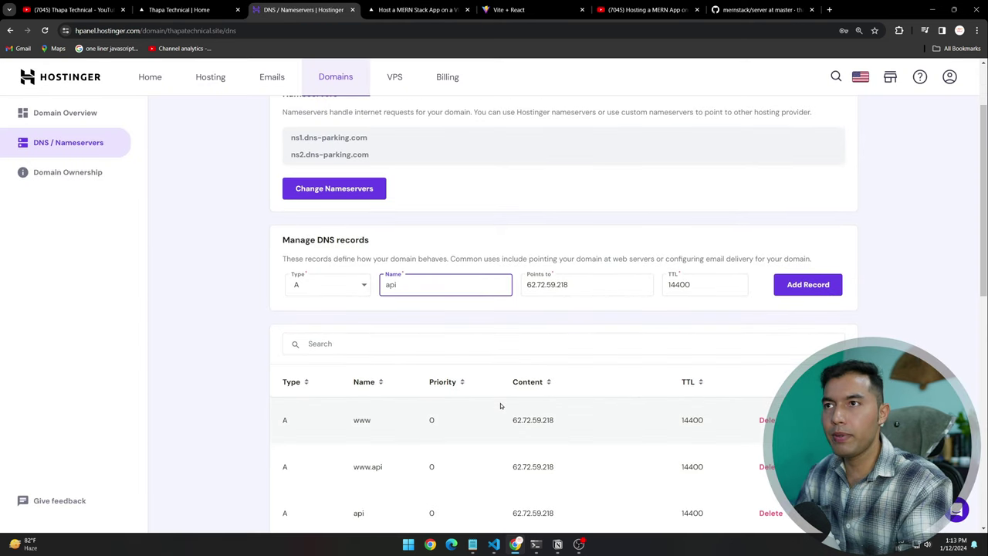
click(591, 285)
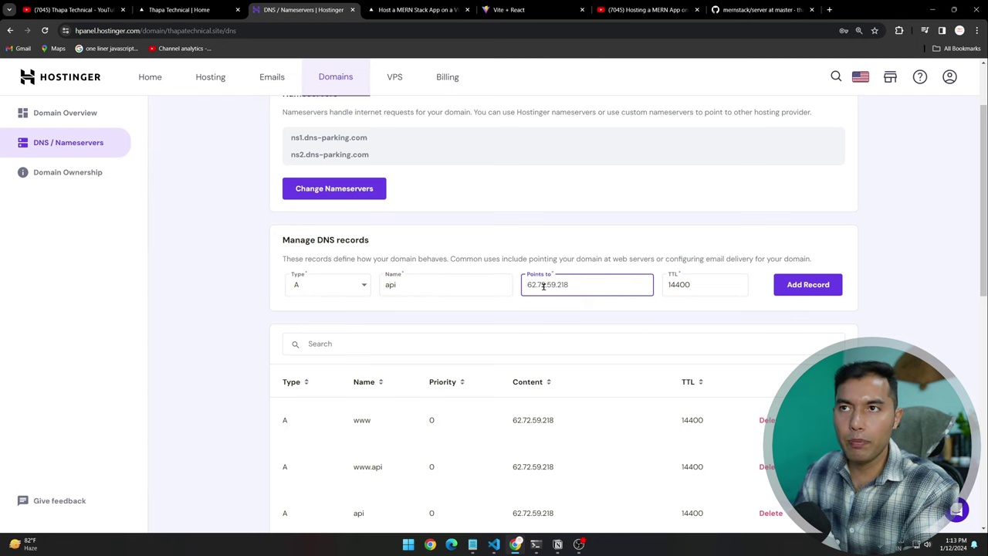
key(ctrl+plus)
key(ctrl+plus)
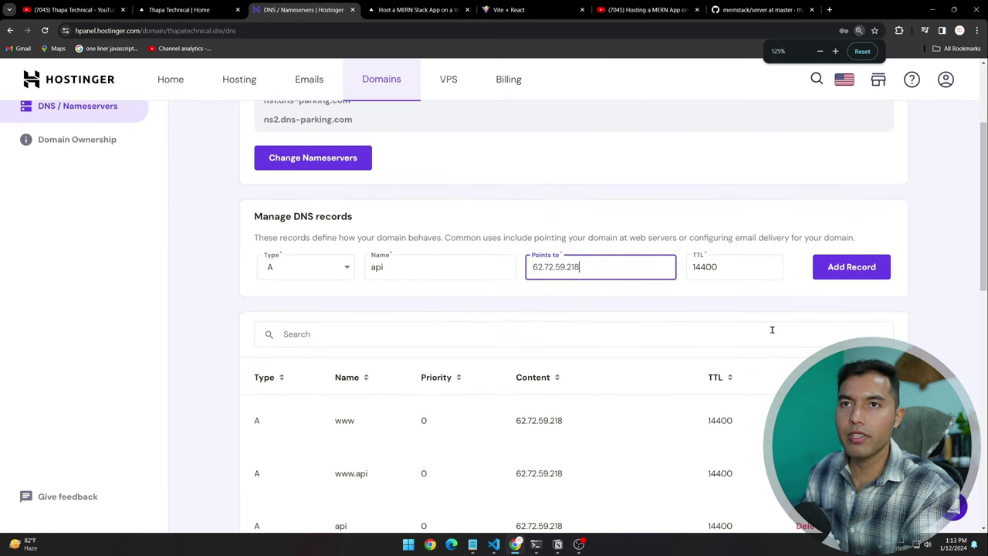
click(849, 267)
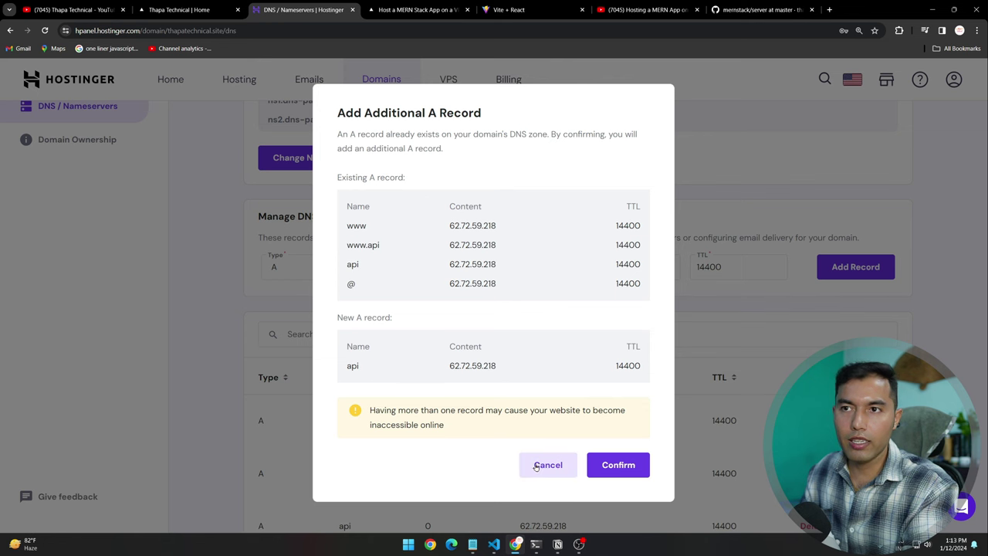
click(536, 467)
Step: Try to add an A record named api.www pointing to 62.72.59.218, reviewing the existing A records before cancelling
click(391, 265)
double_click(391, 265)
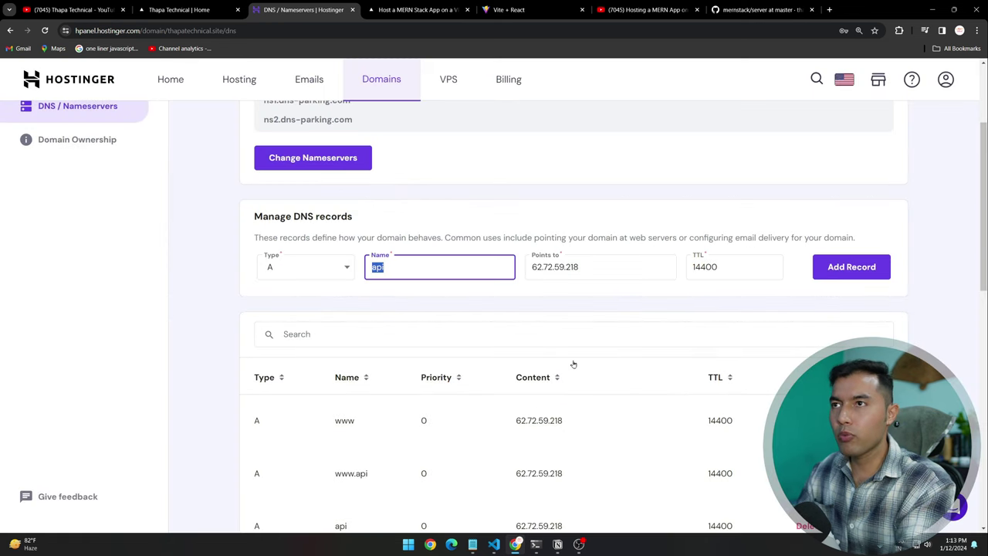
key(Right)
text(.www)
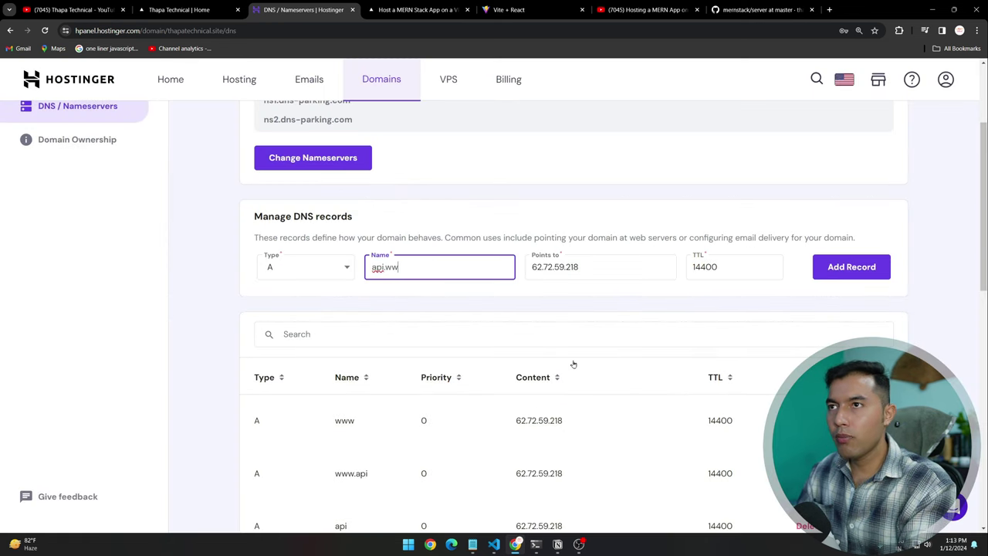
click(606, 265)
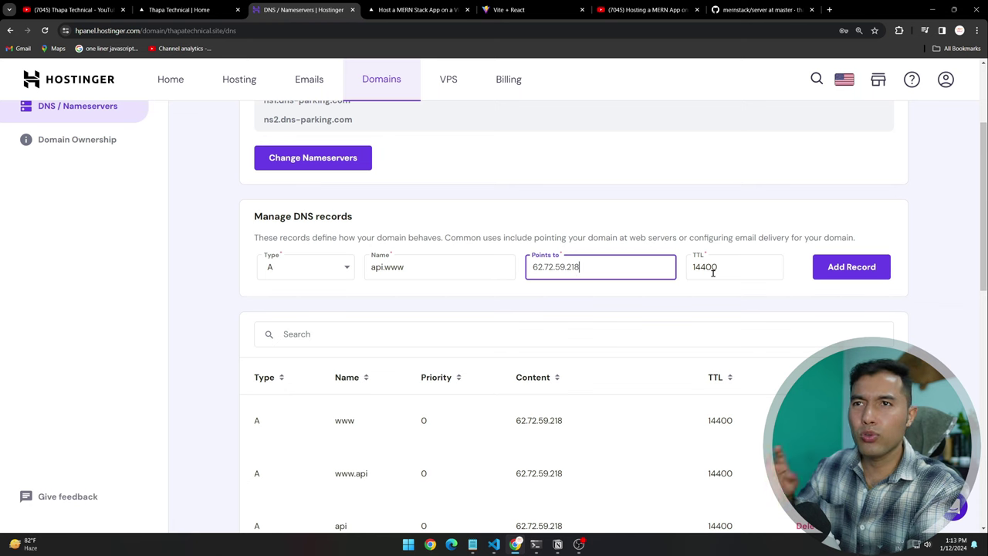
click(834, 268)
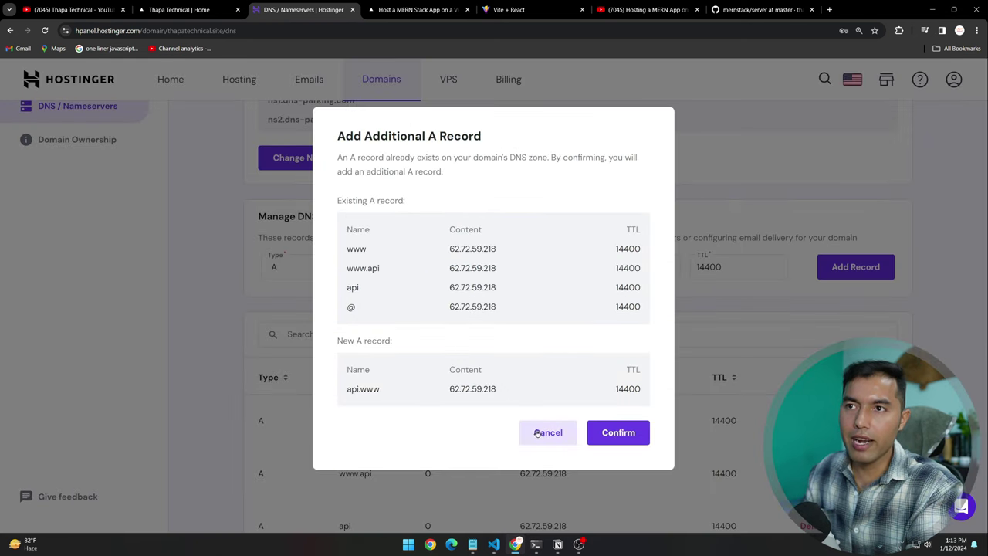
drag(346, 246, 638, 307)
click(638, 306)
drag(449, 247, 507, 252)
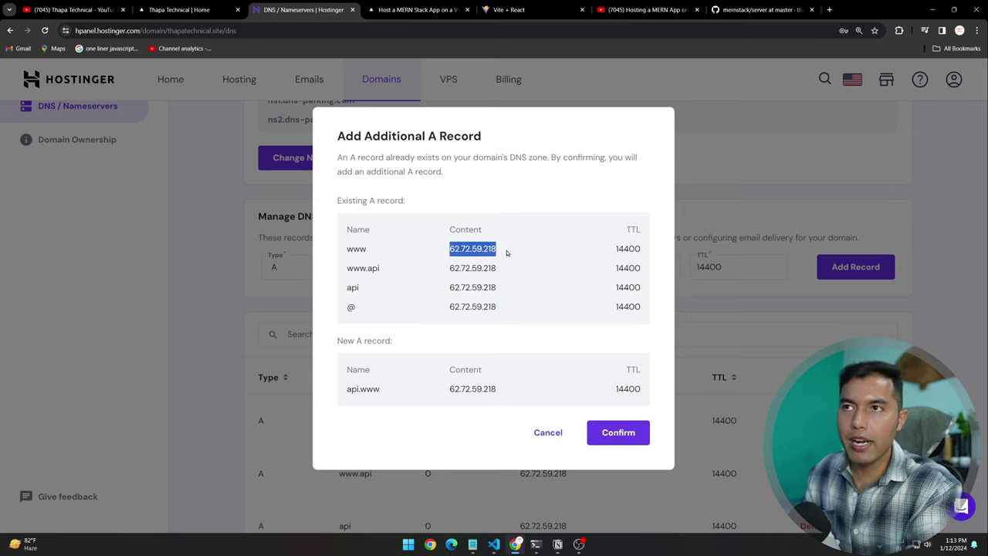
click(484, 247)
click(548, 433)
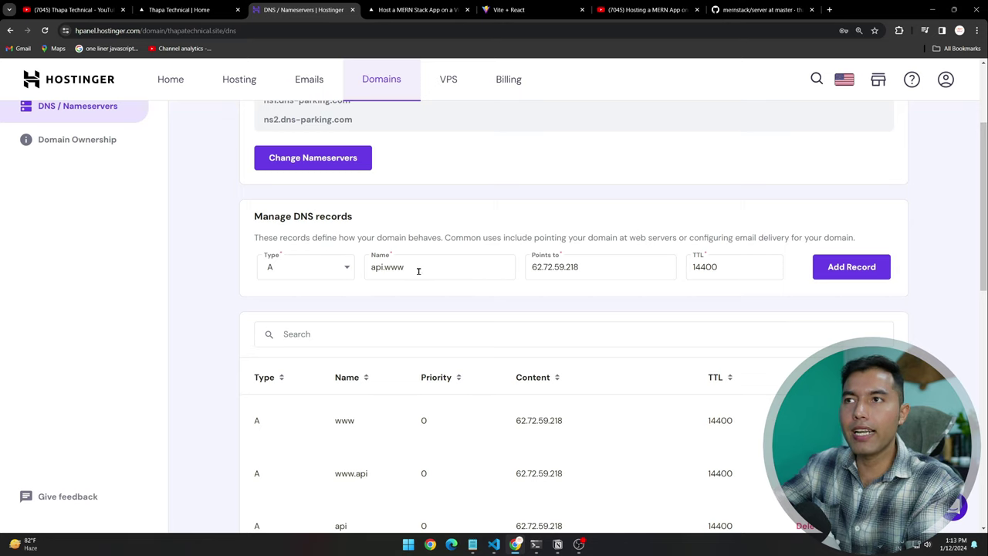
drag(421, 266, 368, 268)
click(392, 313)
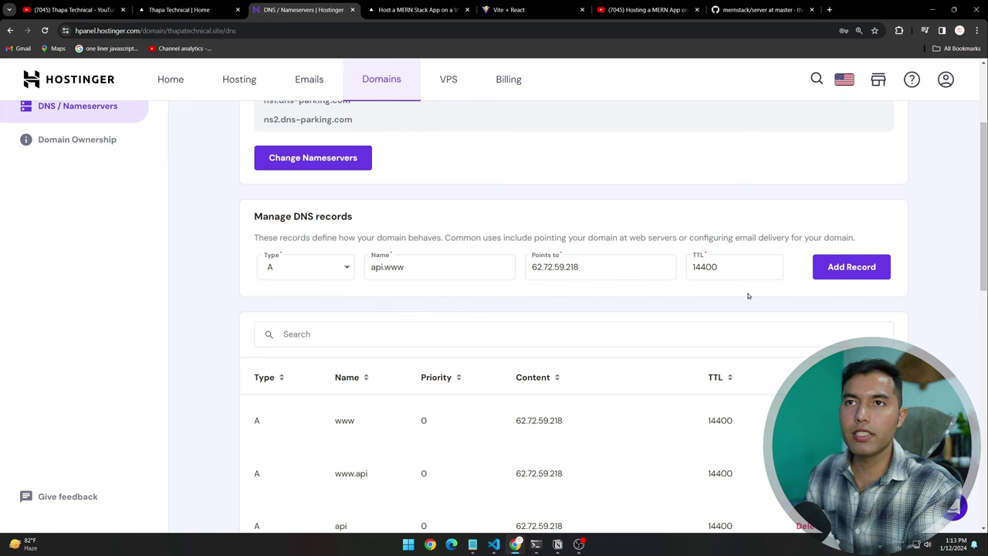
Step: Examine the blog guide's api subdomain explanation and its Nginx reverse proxy server block for the backend
click(415, 10)
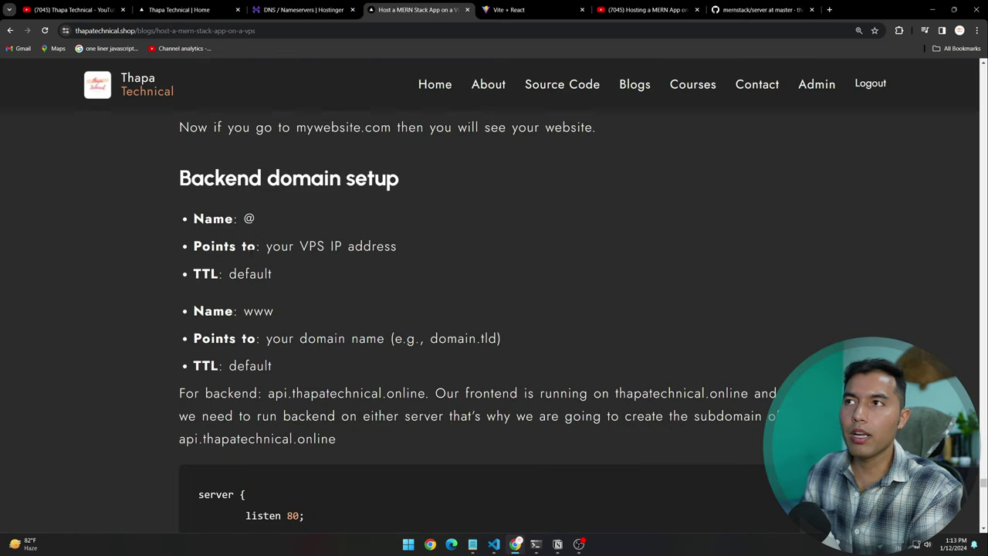
scroll(489, 325, down, 3)
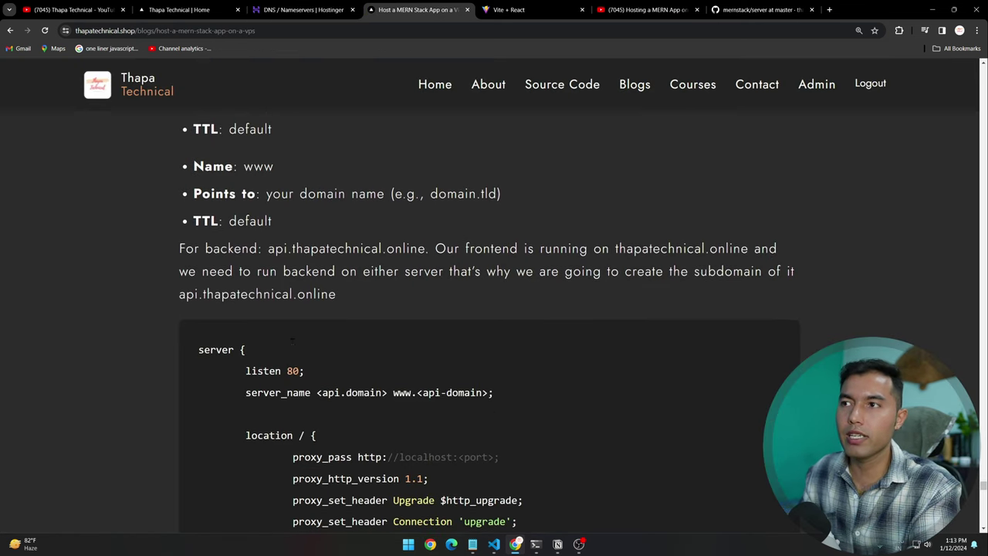
scroll(304, 321, up, 2)
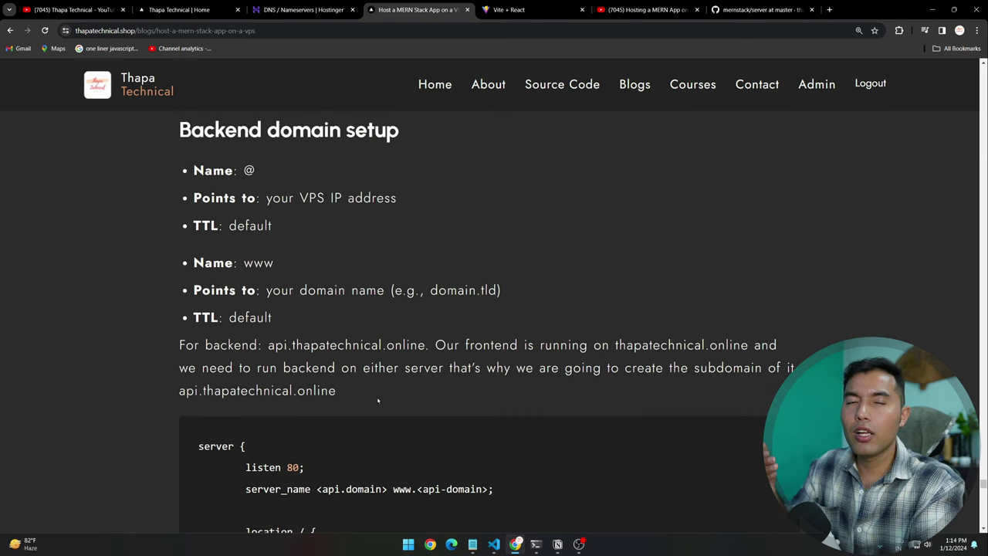
scroll(378, 401, down, 2)
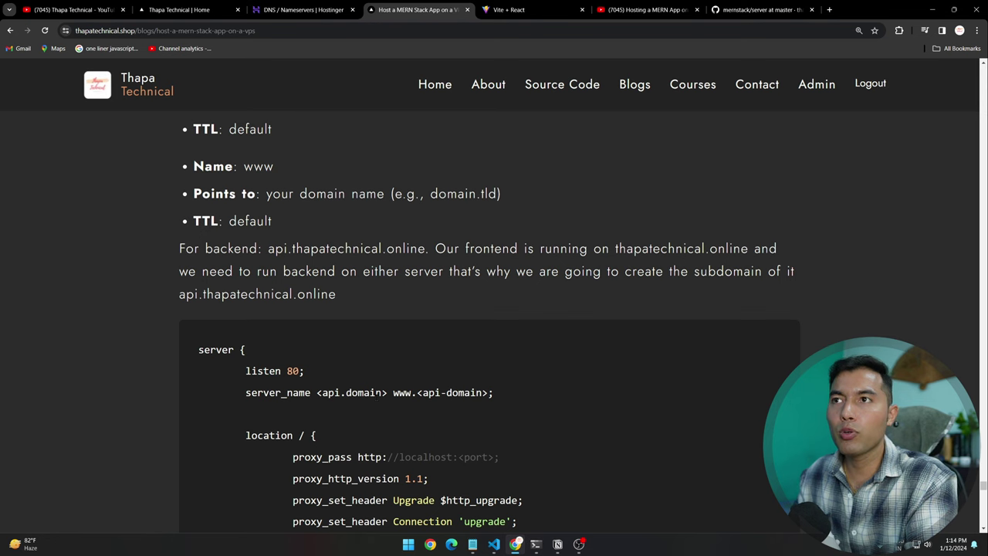
scroll(378, 394, down, 2)
scroll(382, 352, up, 1)
scroll(381, 353, down, 2)
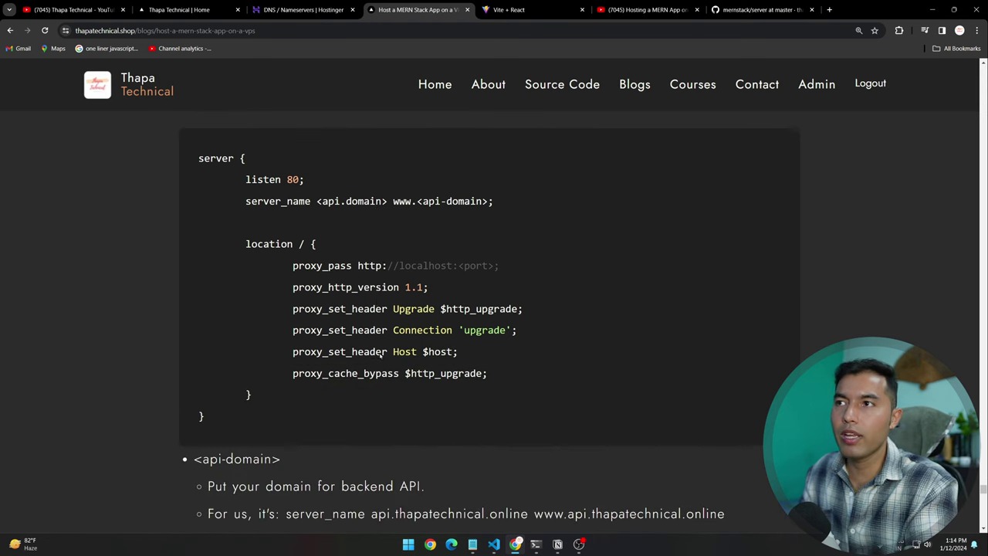
scroll(378, 350, up, 2)
scroll(379, 349, up, 2)
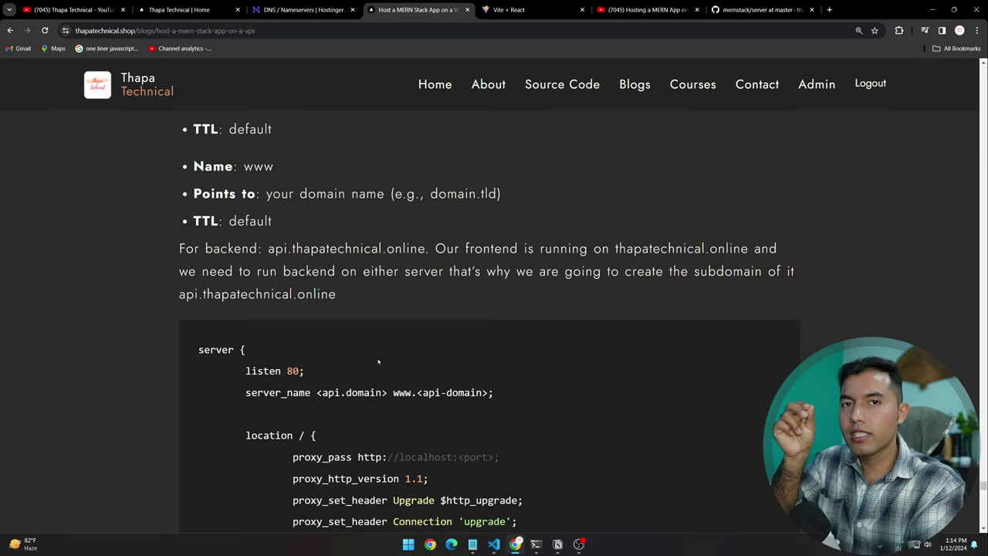
Step: Examine the blog guide's api subdomain explanation and select its complete Nginx server block for the backend
scroll(378, 361, down, 2)
scroll(378, 361, down, 1)
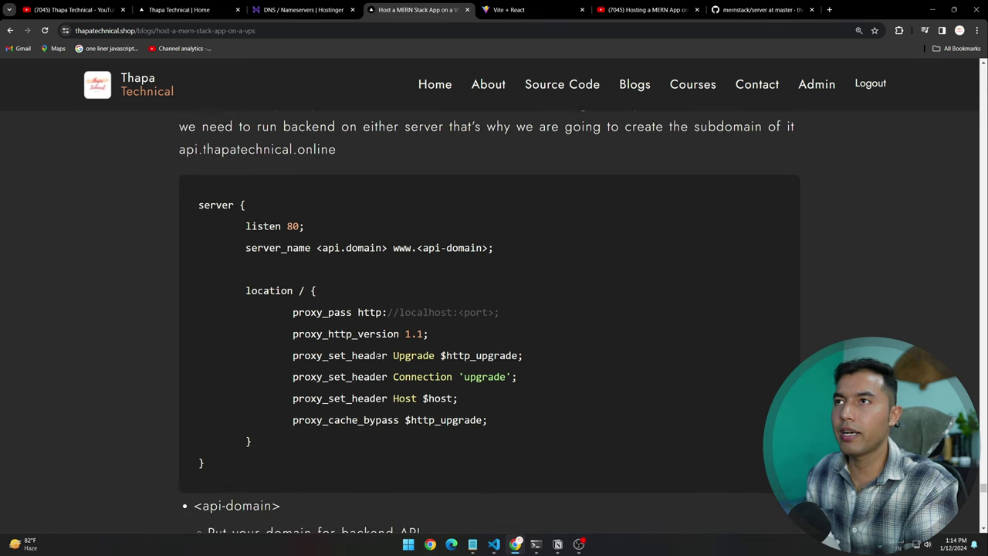
scroll(362, 210, up, 2)
drag(269, 200, 425, 200)
scroll(336, 417, down, 2)
drag(207, 463, 199, 204)
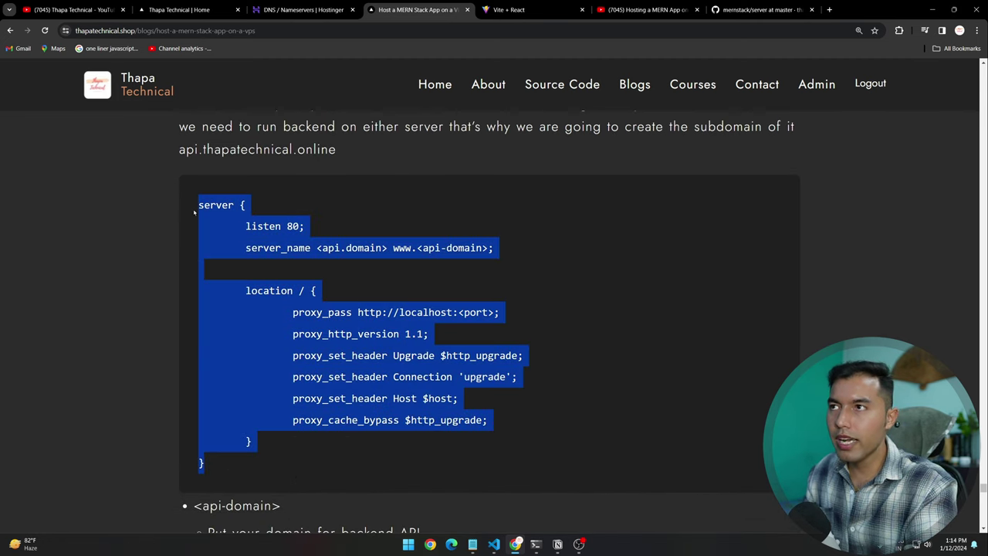
Step: Switch to the terminal, change to /etc/nginx/sites-available and list its files
key(alt+Tab)
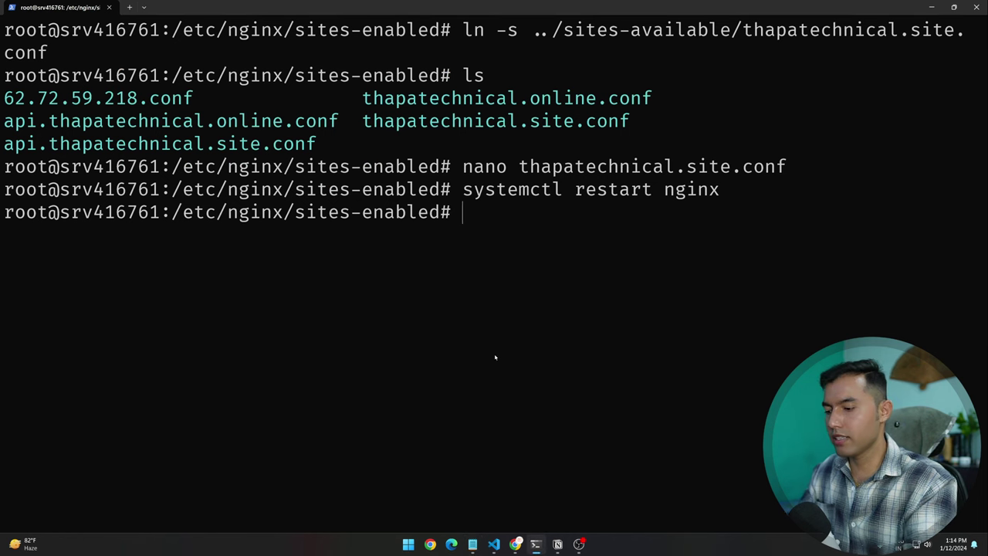
text(cd ..)
key(Return)
text(cd )
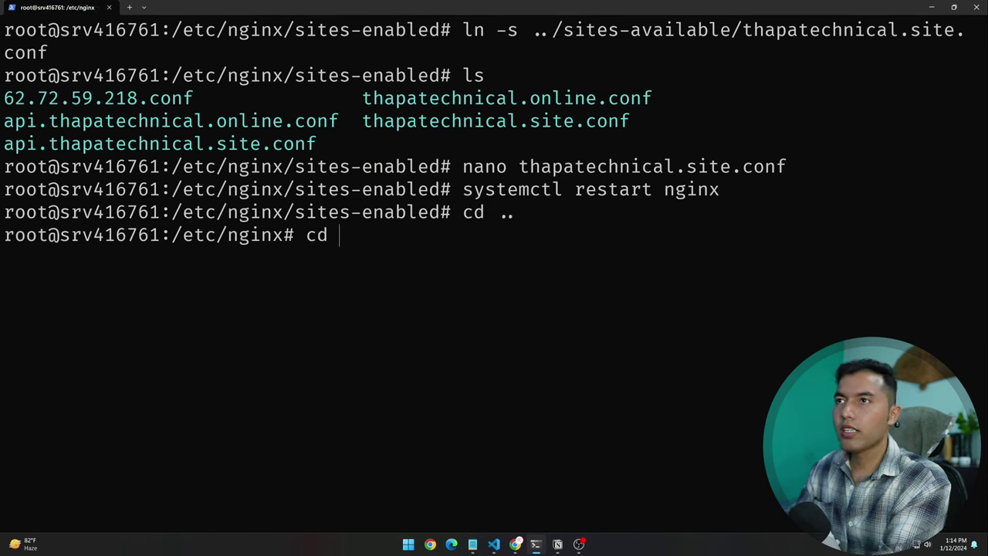
text(sites-a)
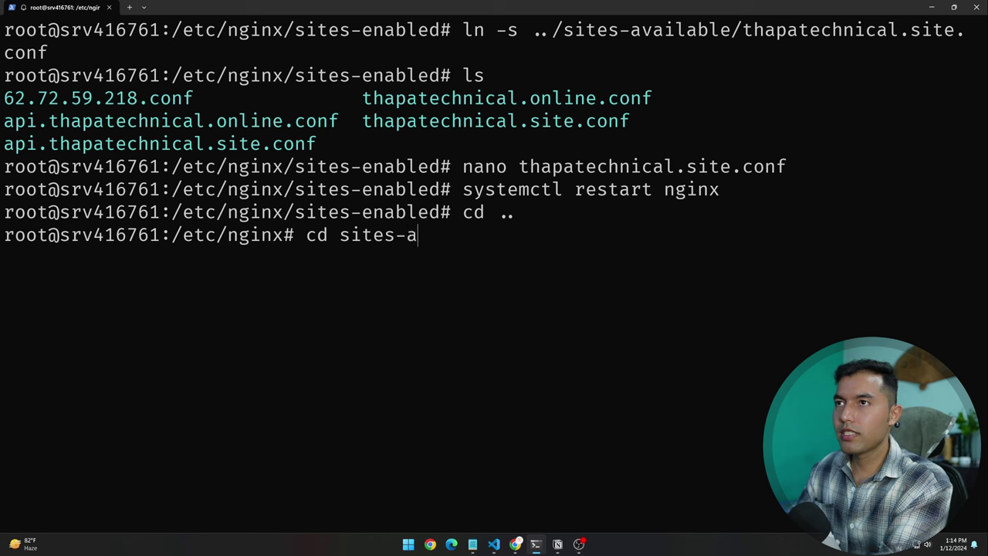
key(Tab)
key(Return)
text(ls)
key(Return)
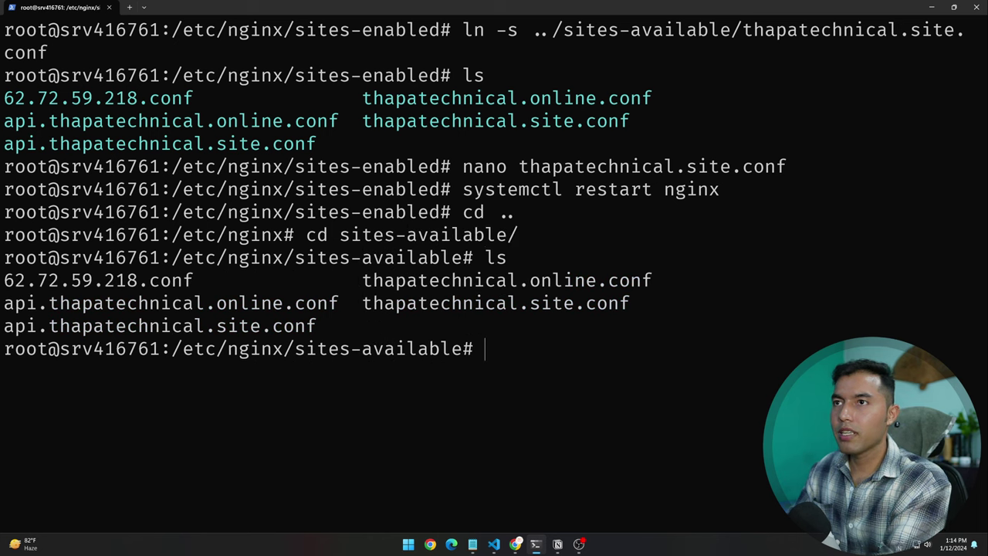
Step: View the existing api.thapatechnical.site.conf in nano and exit without changes
text(cd)
key(BackSpace)
key(BackSpace)
text(nano )
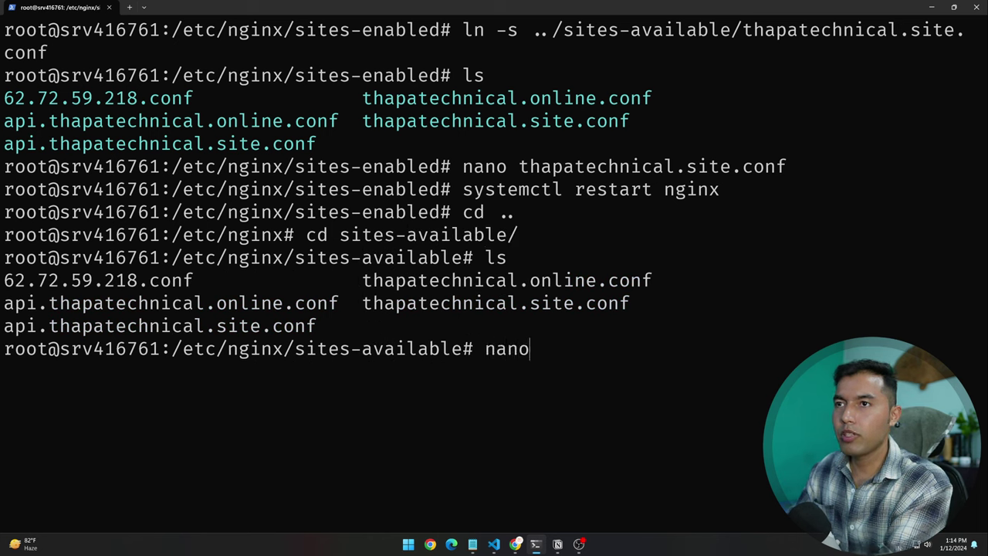
text(api)
key(Tab)
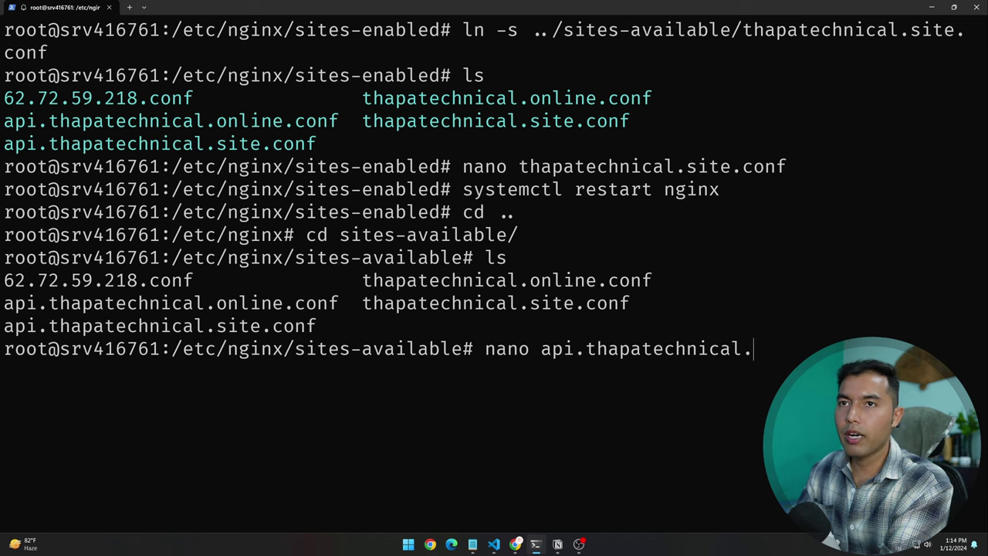
text(s)
key(Tab)
key(Return)
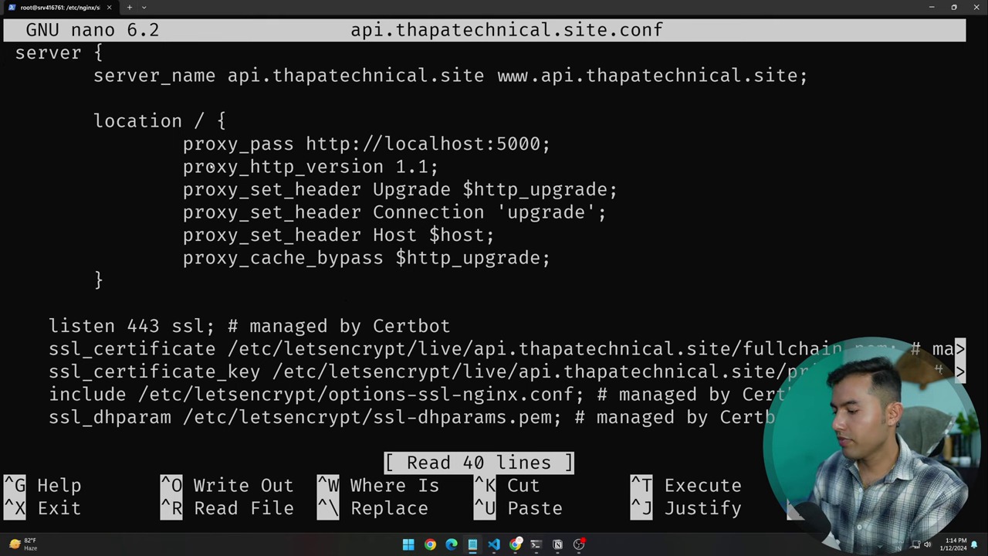
key(ctrl+x)
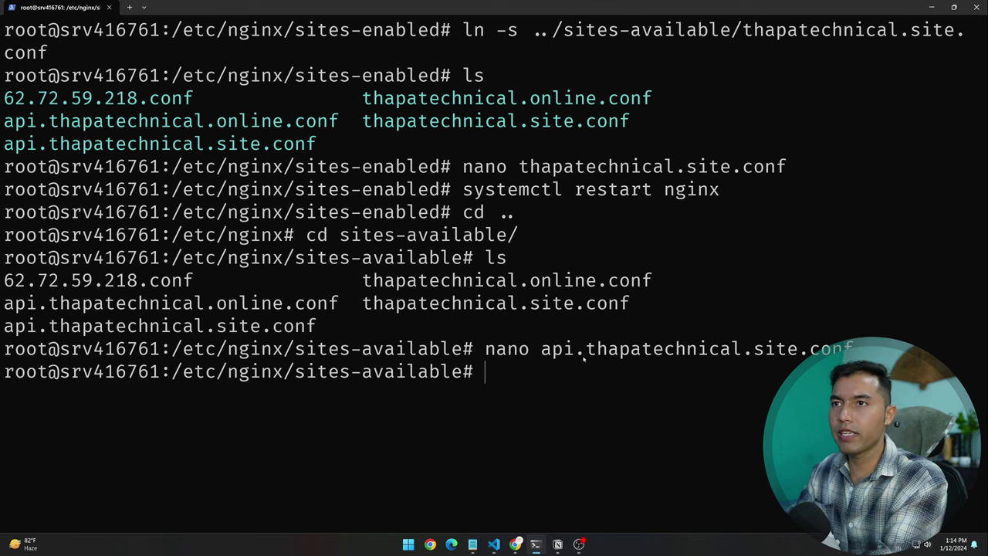
Step: Delete api.thapatechnical.site.conf from sites-available, list the remaining files and clear the terminal
text(rm )
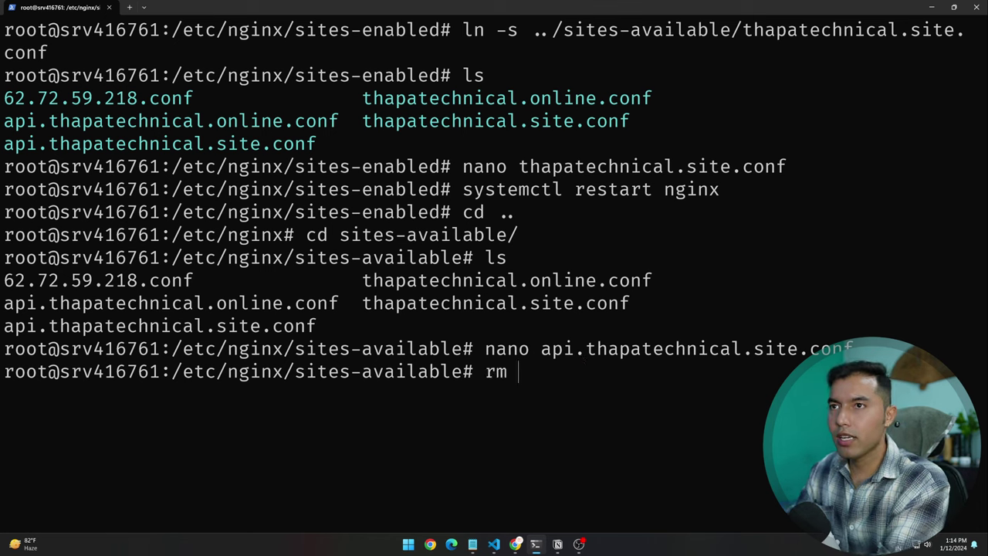
text(api.thapatechnical.site.conf)
key(Return)
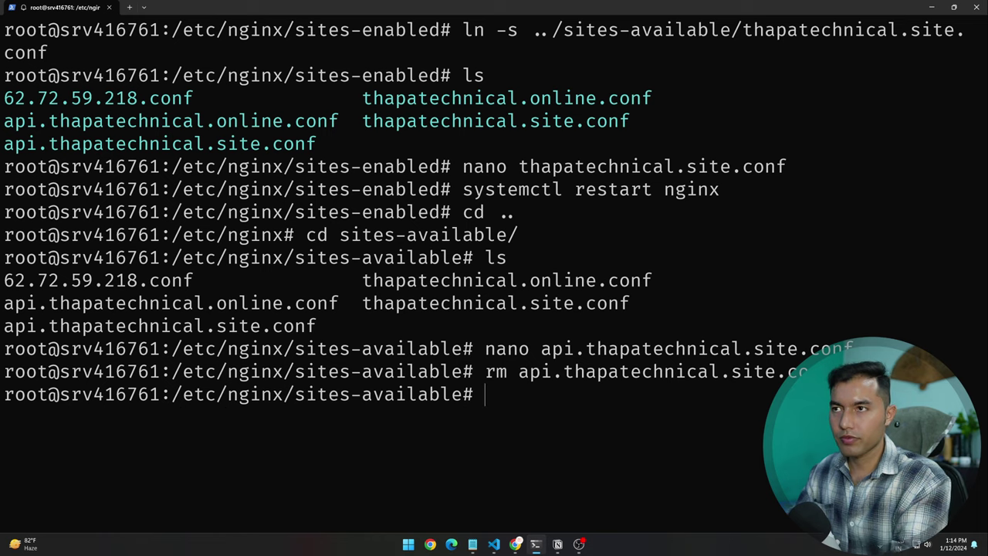
text(ls)
key(Return)
text(clear)
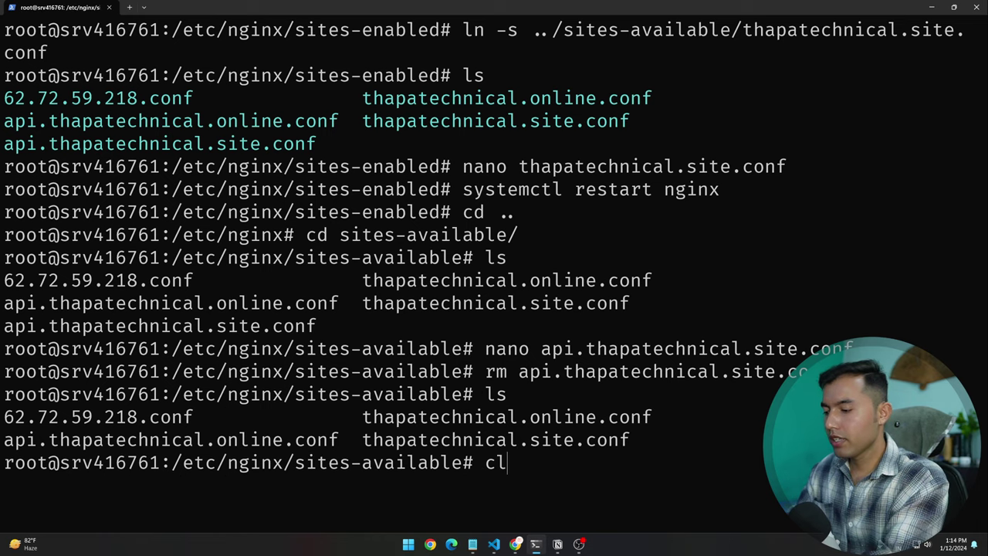
key(Return)
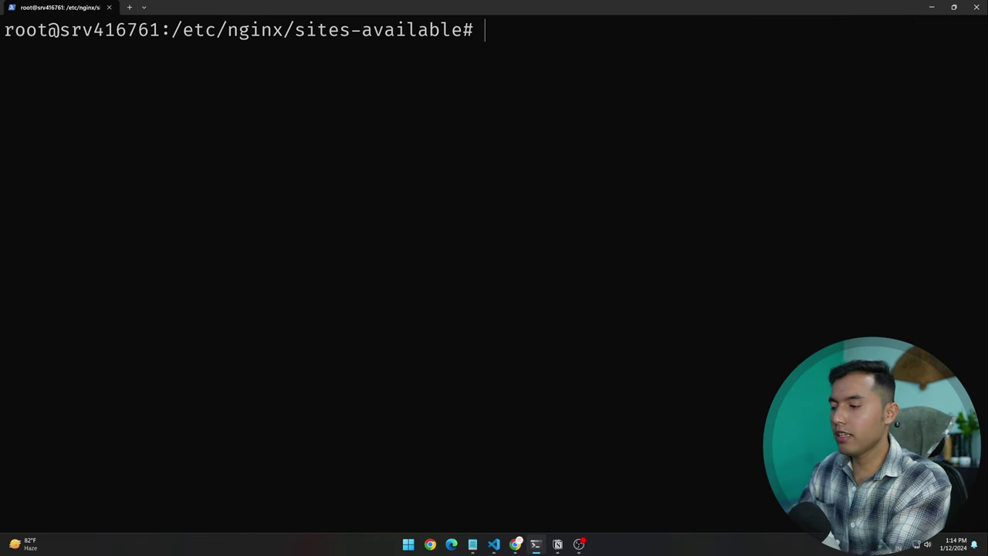
Step: Start a new api.thapatechnical.site.conf file with nano in sites-available
text(nao)
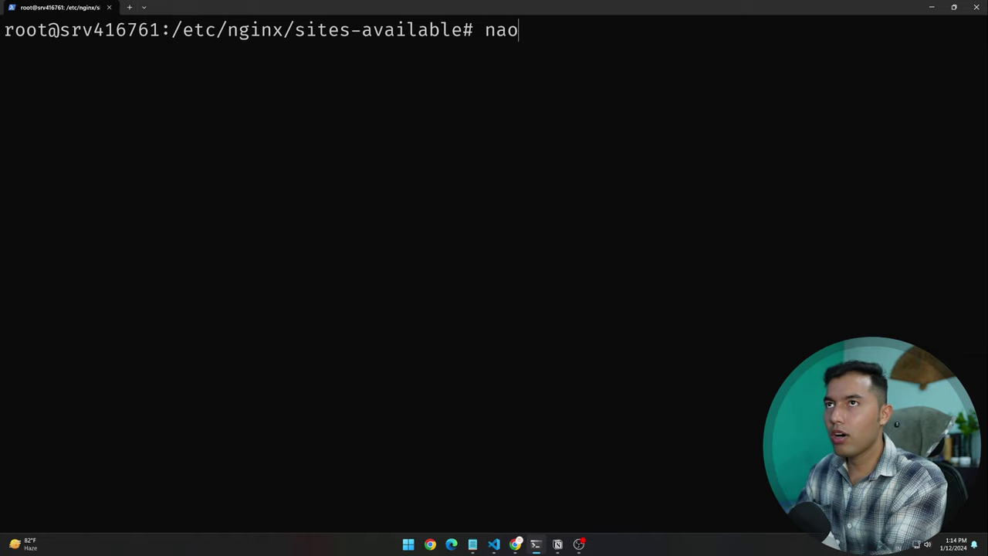
key(BackSpace)
text(no )
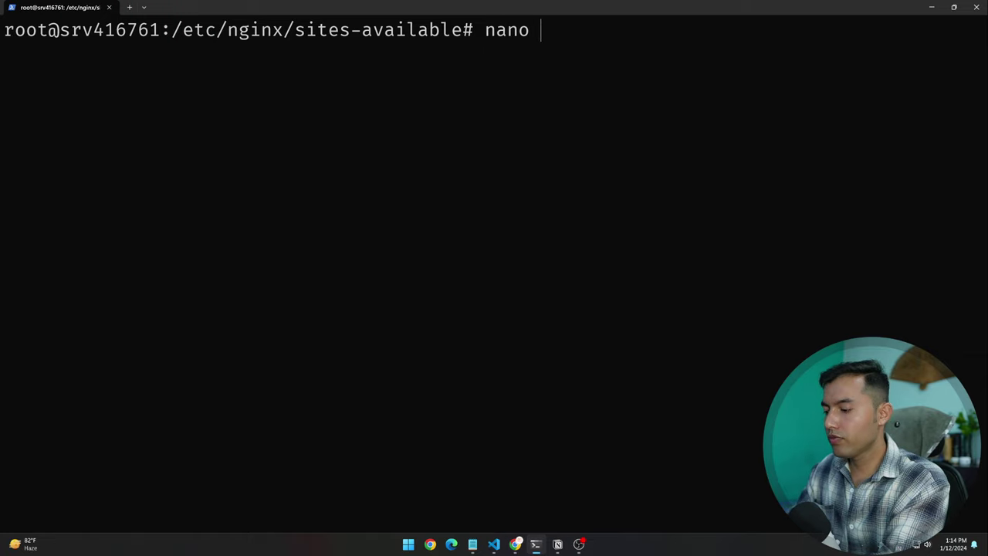
text(api)
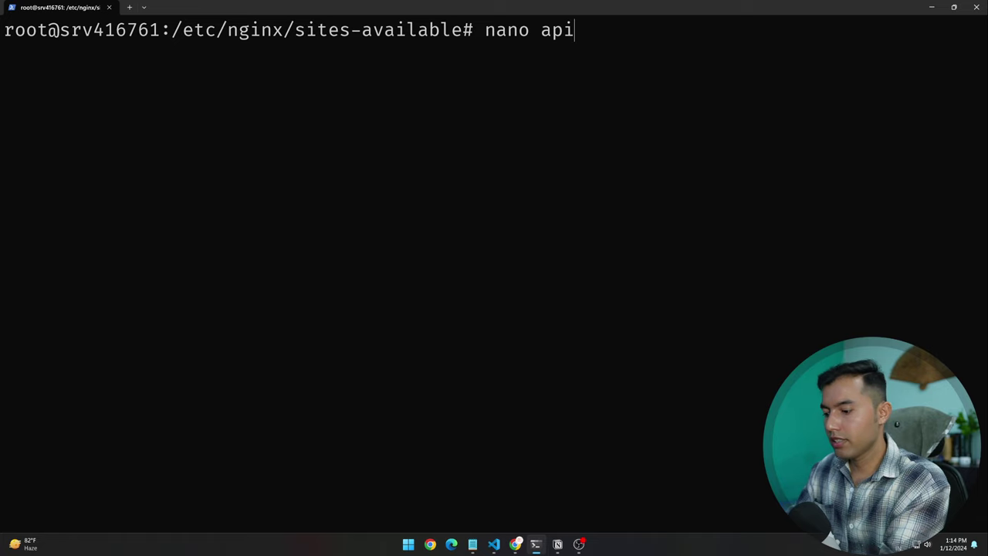
text(.thapatechnical.online.conf)
key(BackSpace)
key(BackSpace)
key(BackSpace)
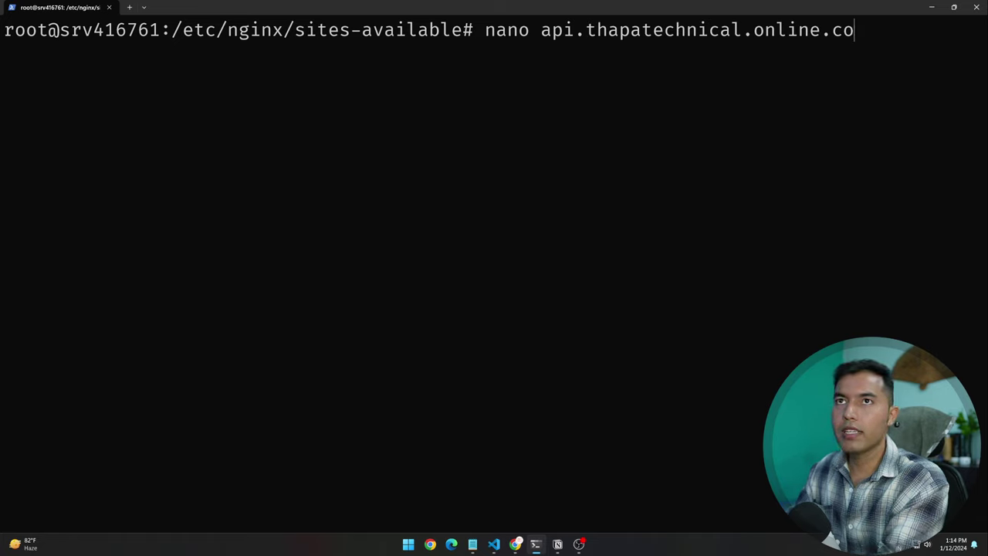
key(BackSpace)
key(BackSpace)
key(BackSpace)
key(BackSpace)
key(BackSpace)
key(BackSpace)
key(BackSpace)
key(BackSpace)
key(BackSpace)
text(site.conf)
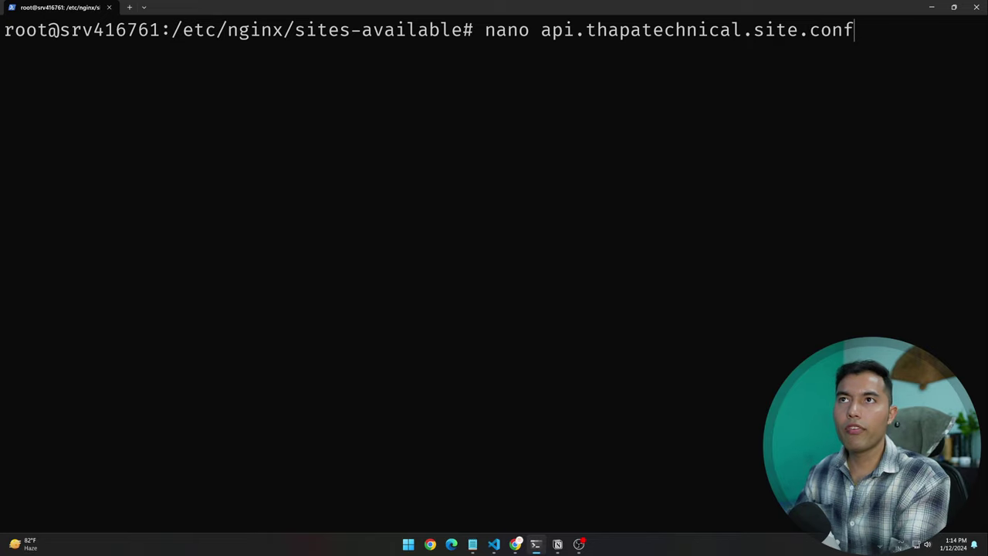
key(Return)
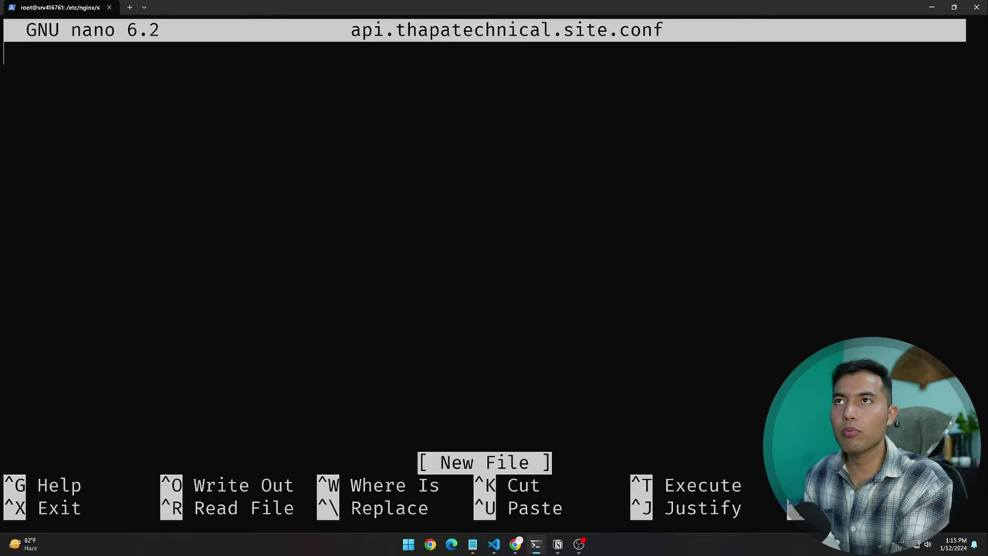
key(alt+Tab)
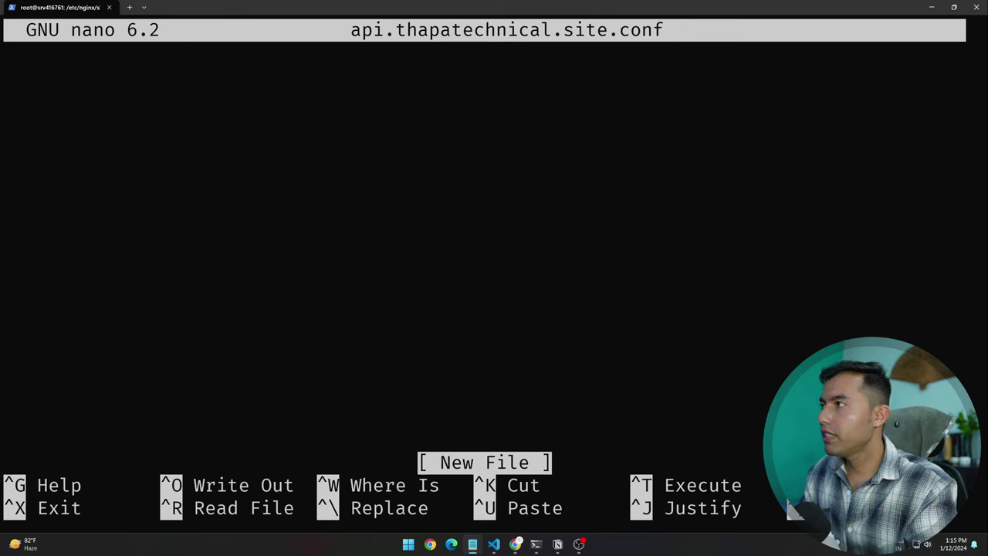
click(322, 234)
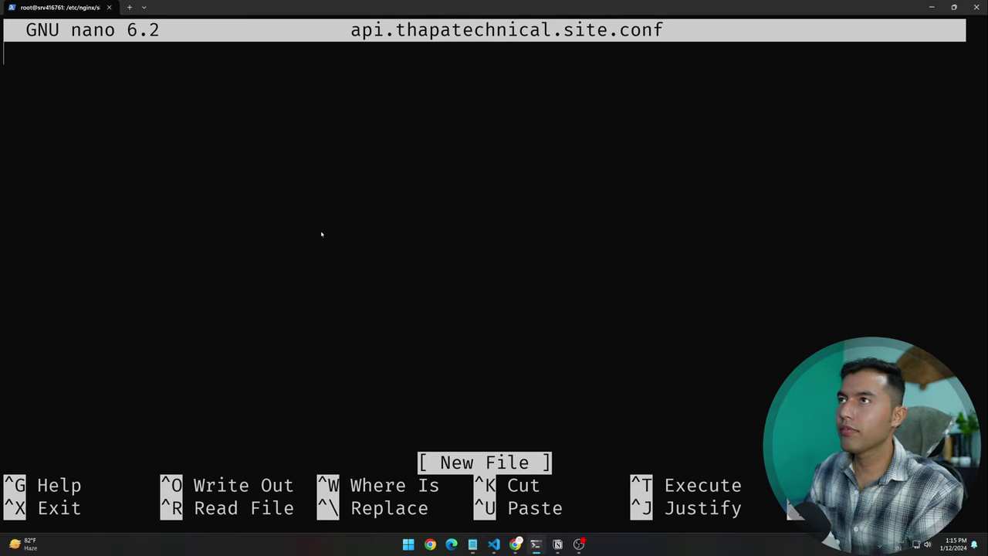
right_click(324, 234)
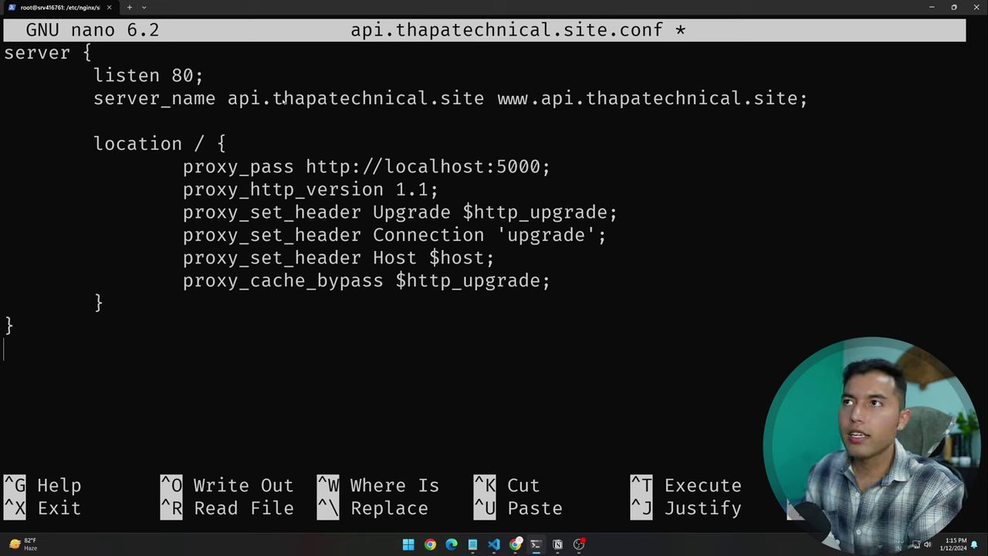
drag(278, 98, 484, 99)
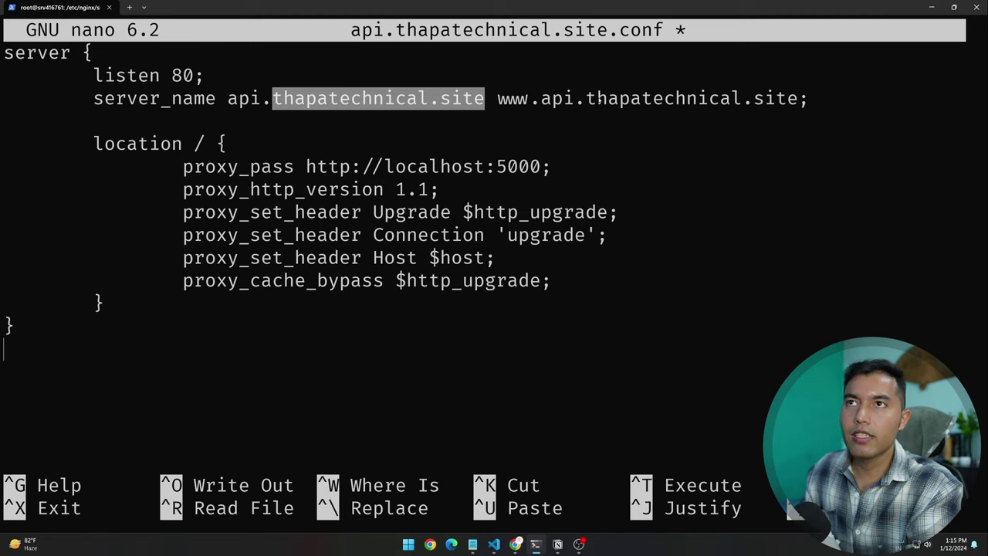
drag(585, 98, 780, 99)
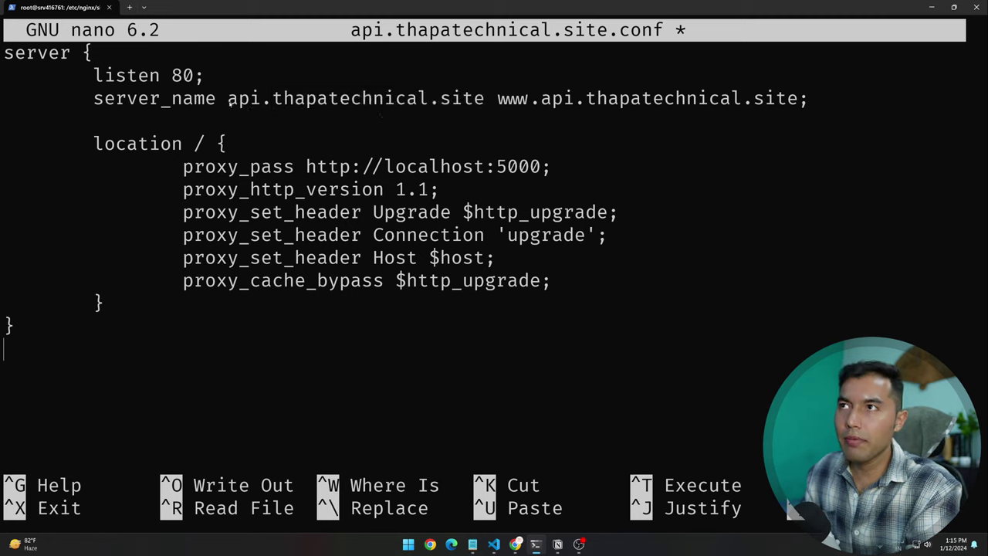
drag(229, 103, 265, 103)
drag(530, 99, 585, 99)
click(245, 187)
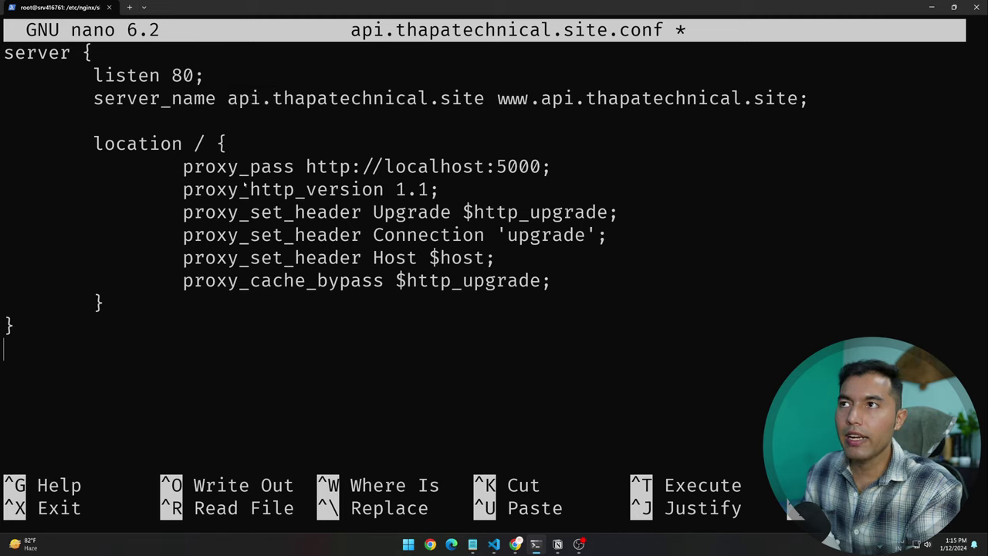
drag(552, 171, 497, 168)
click(541, 168)
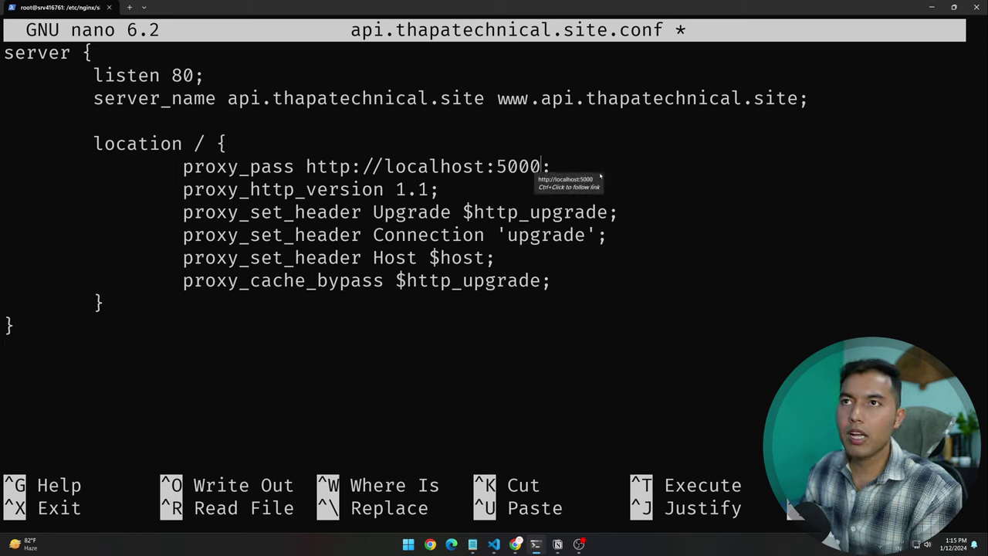
key(BackSpace)
text(1)
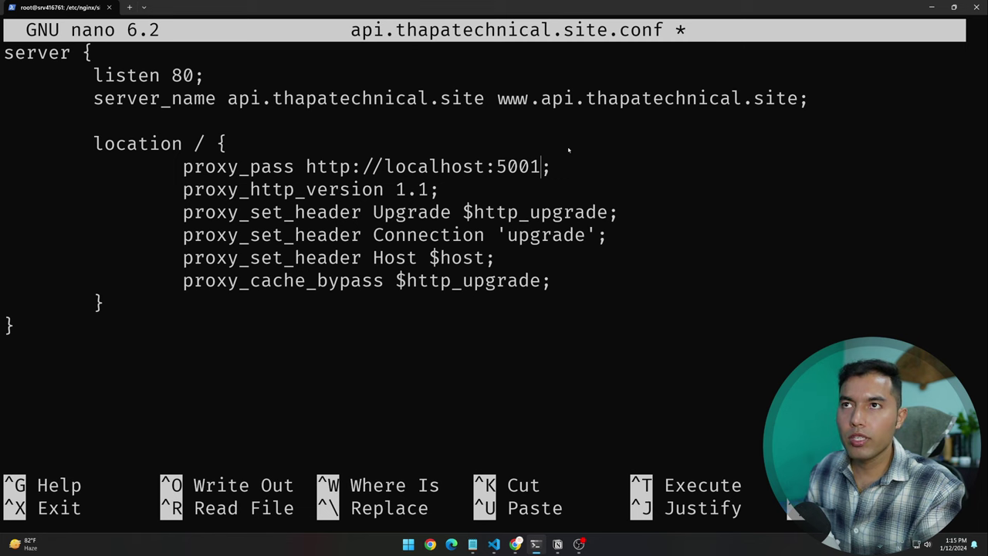
drag(562, 167, 454, 168)
Step: Switch to the blog guide in the browser and review its server_name and port placeholders with their explanations
key(alt+Tab)
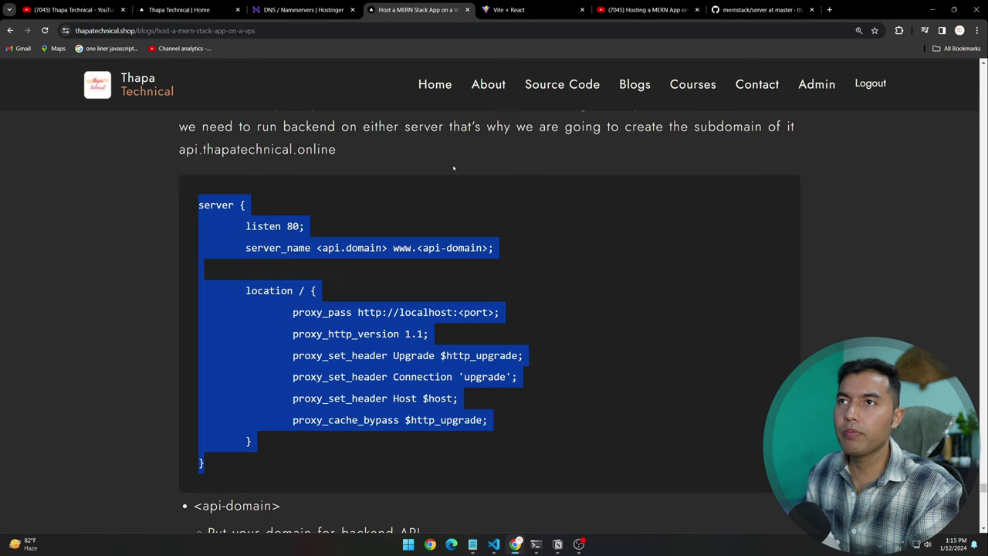
click(549, 298)
drag(226, 469, 494, 312)
click(441, 286)
drag(317, 248, 554, 245)
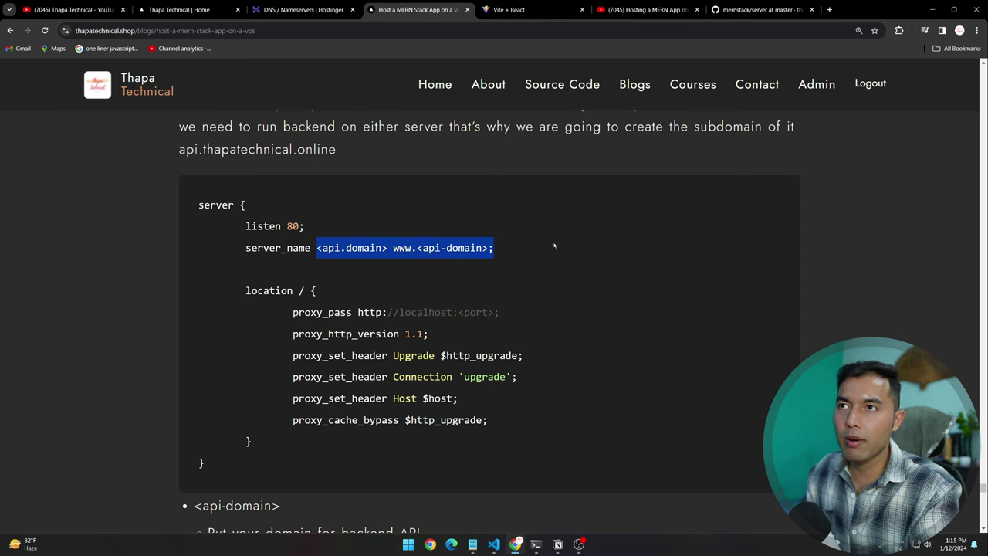
scroll(554, 245, down, 2)
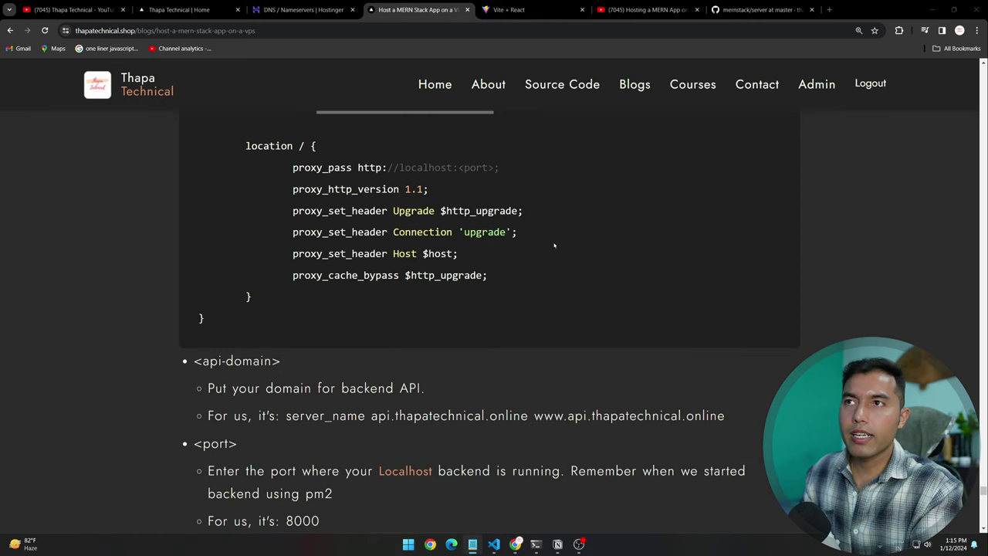
Step: Return to the terminal, save the file as api.thapatechnical.site.conf and exit nano
click(536, 544)
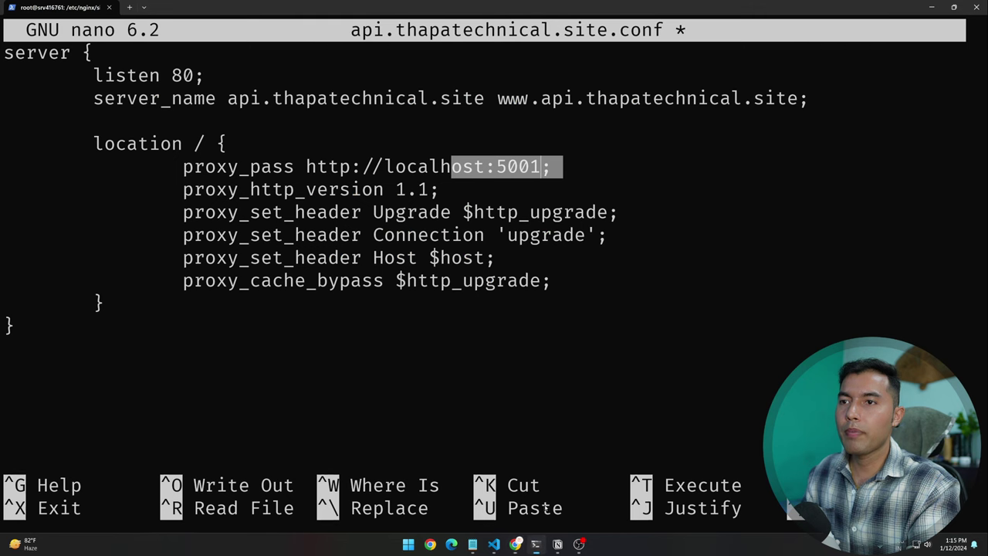
key(ctrl+o)
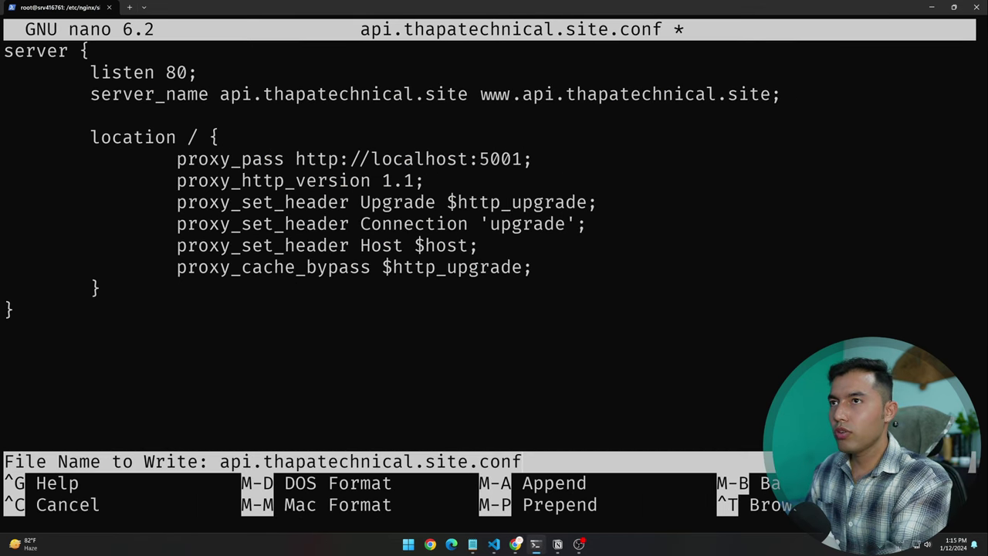
key(Return)
key(ctrl+x)
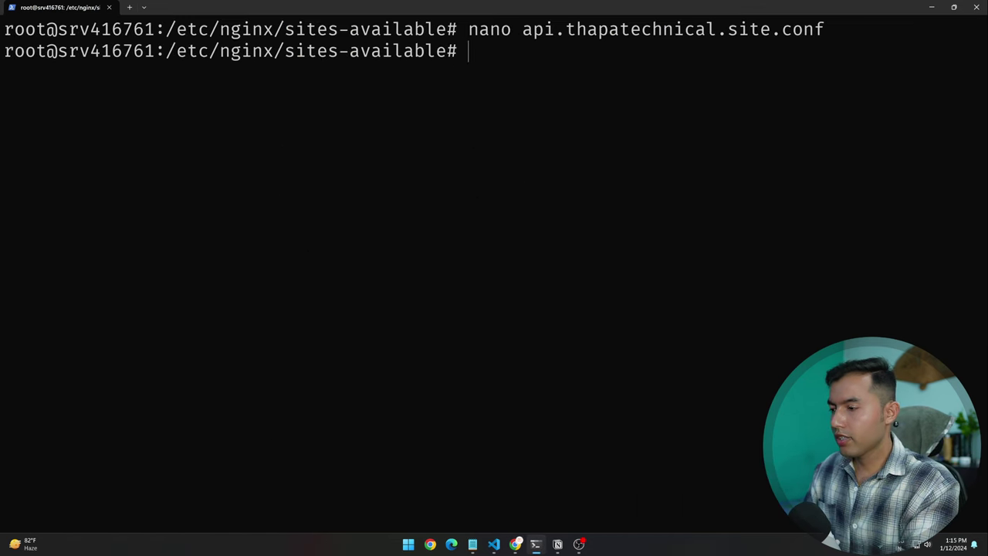
Step: Change the working directory from sites-available to /etc/nginx/sites-enabled
text(cd .)
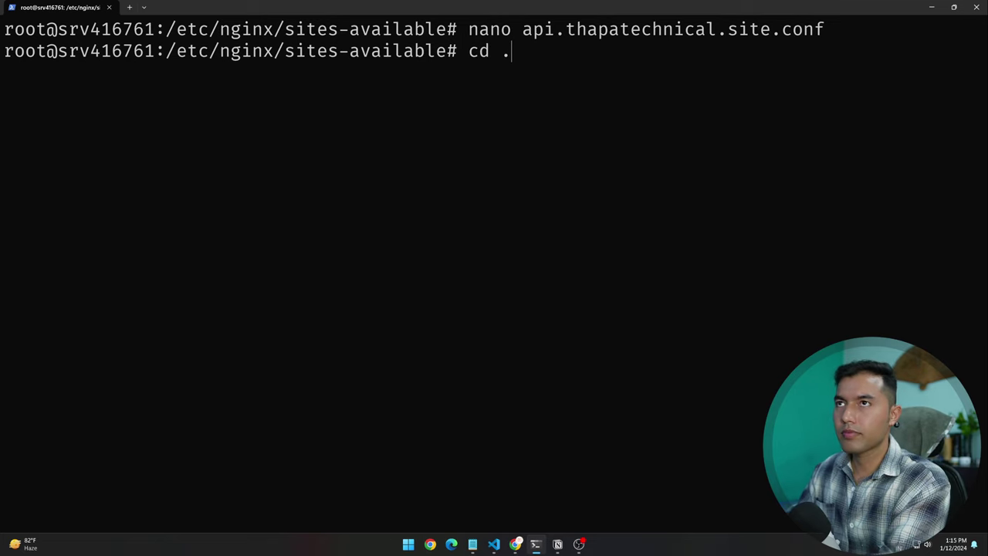
text(..)
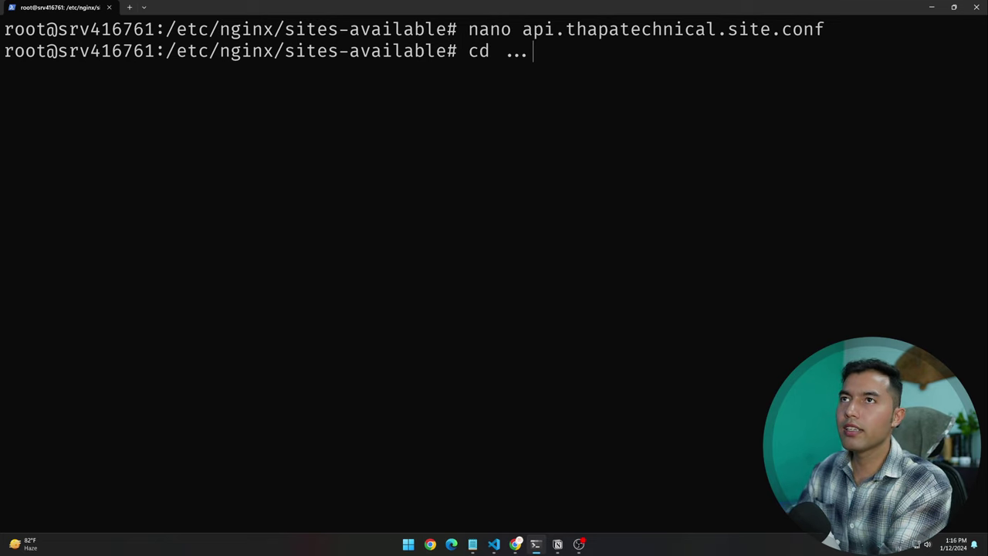
key(Return)
text(cd sites-)
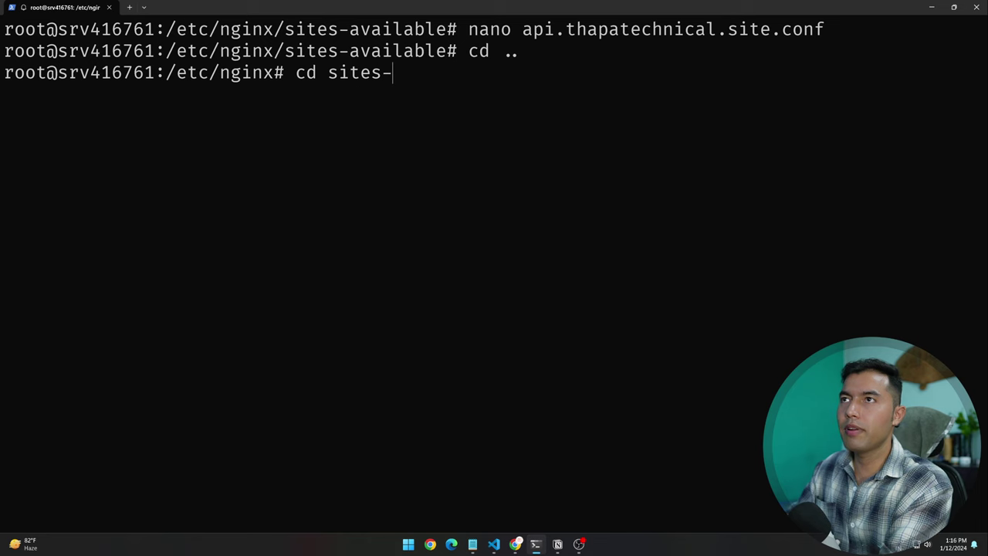
text(e)
key(Tab)
key(Return)
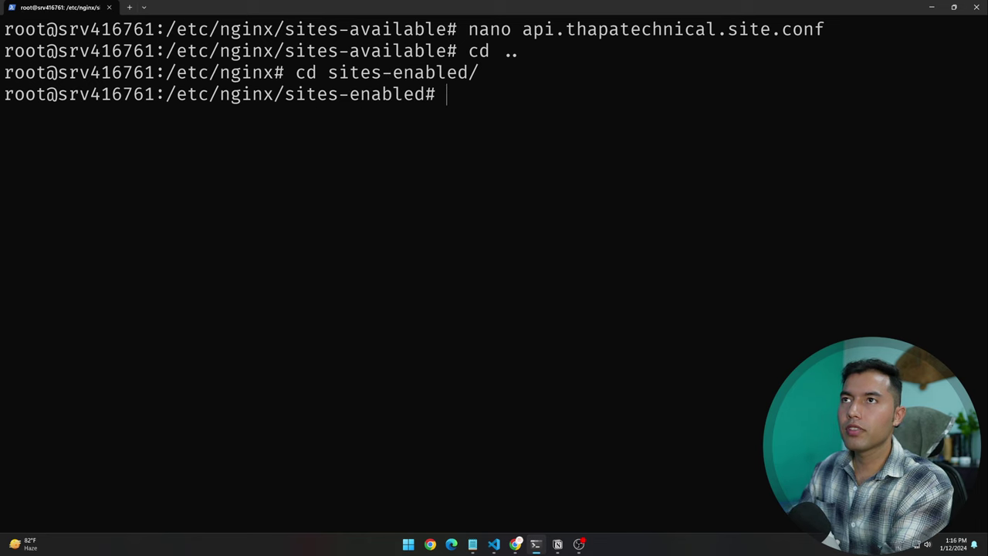